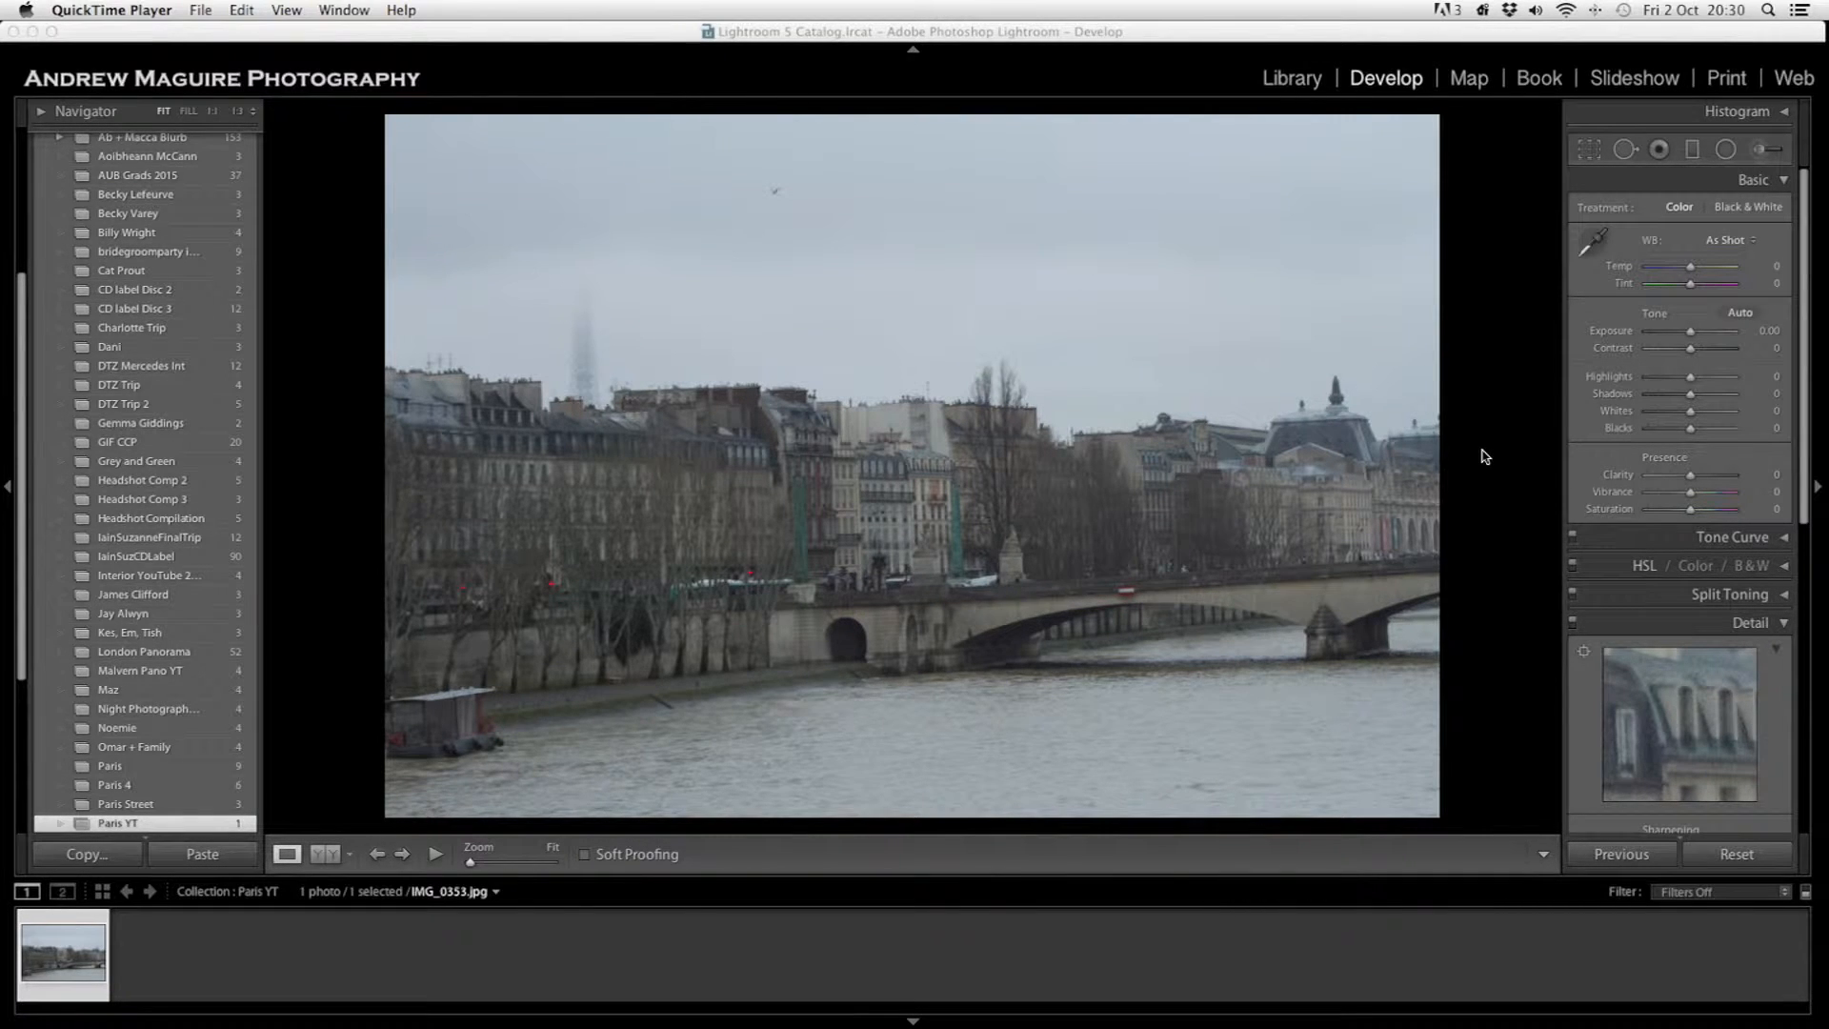
- View the Paris river photo with the side panels hidden, and bring the panels back
{"action": "left_click", "coordinate": [1282, 75]}
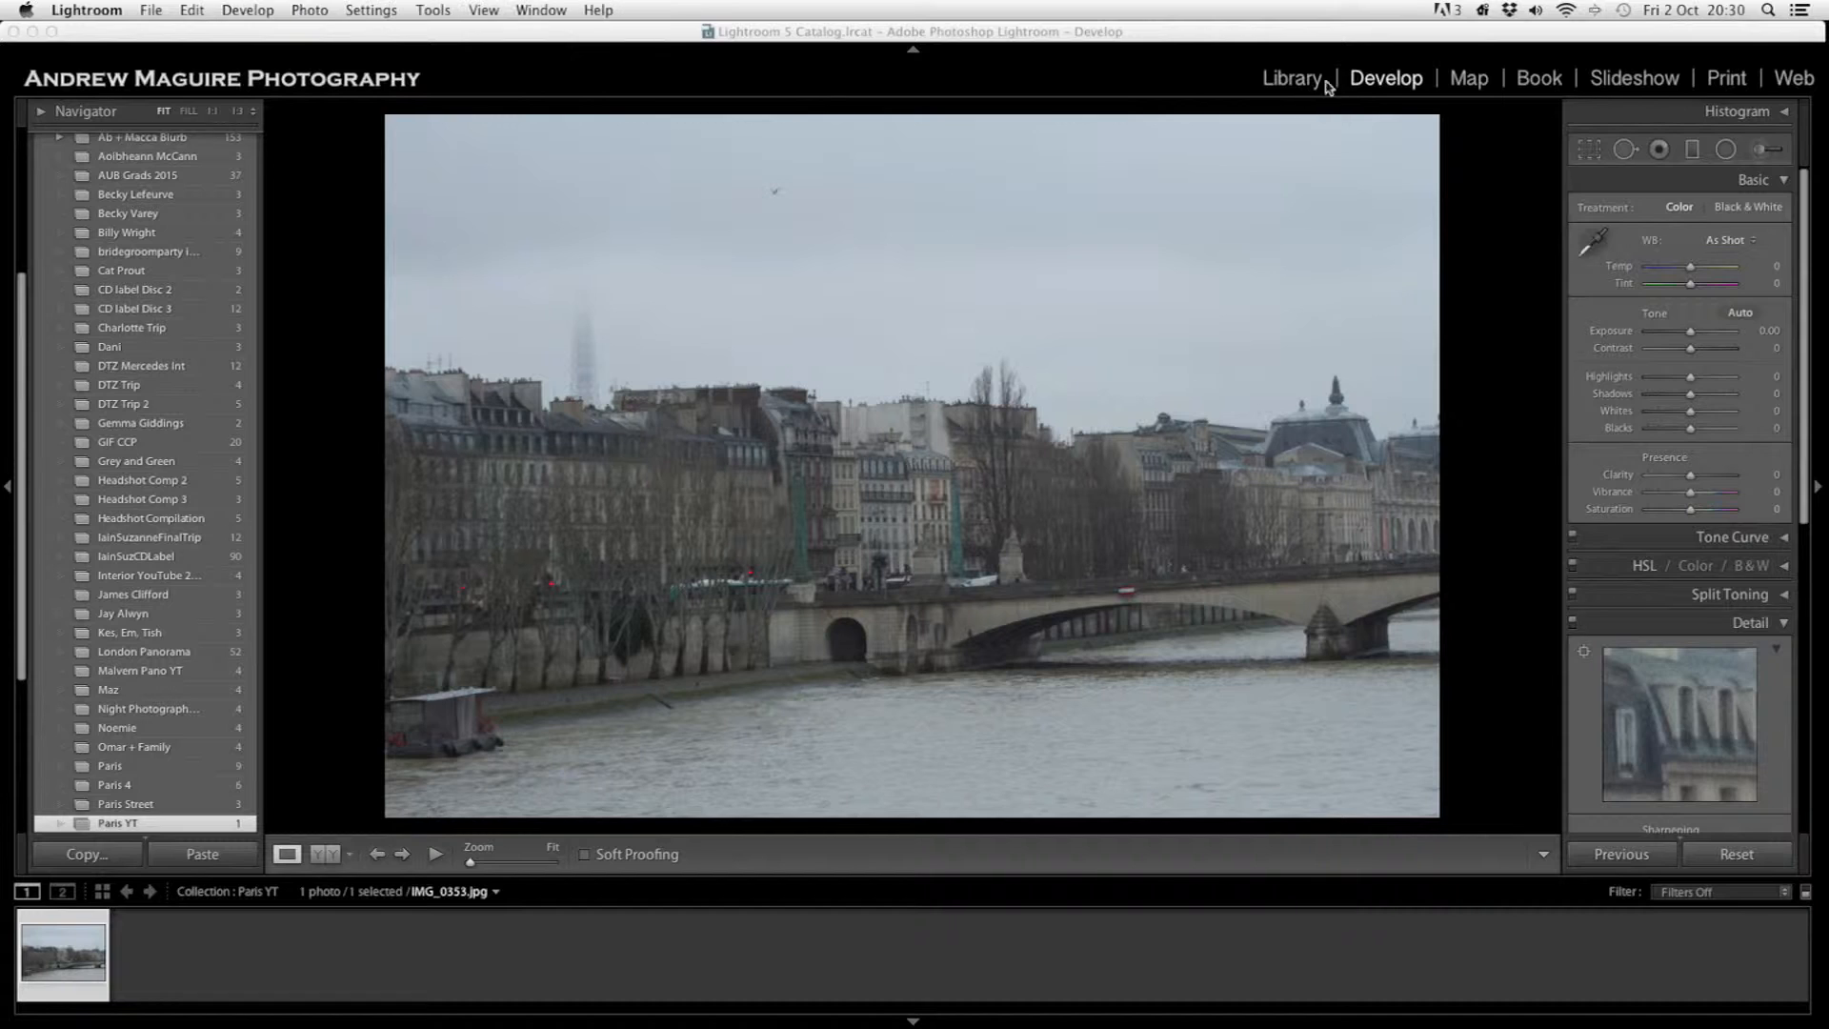
{"action": "left_click", "coordinate": [1378, 86]}
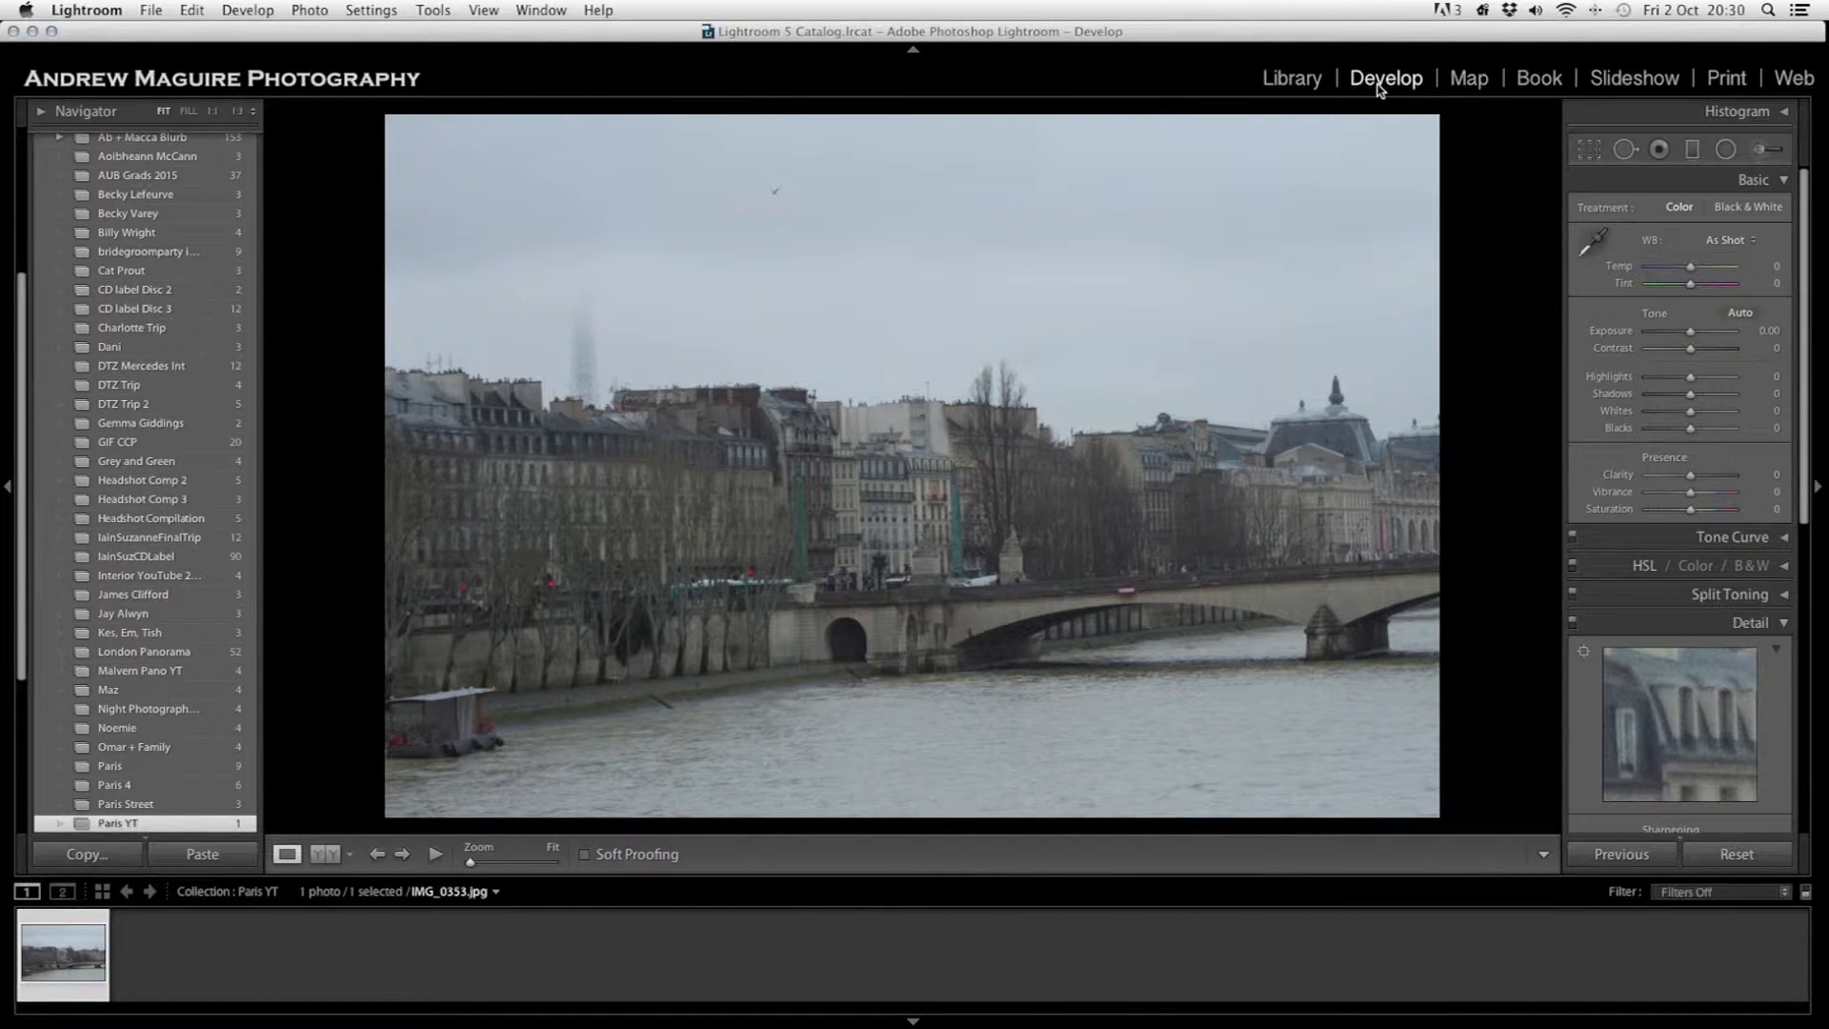
{"action": "key", "text": "Tab"}
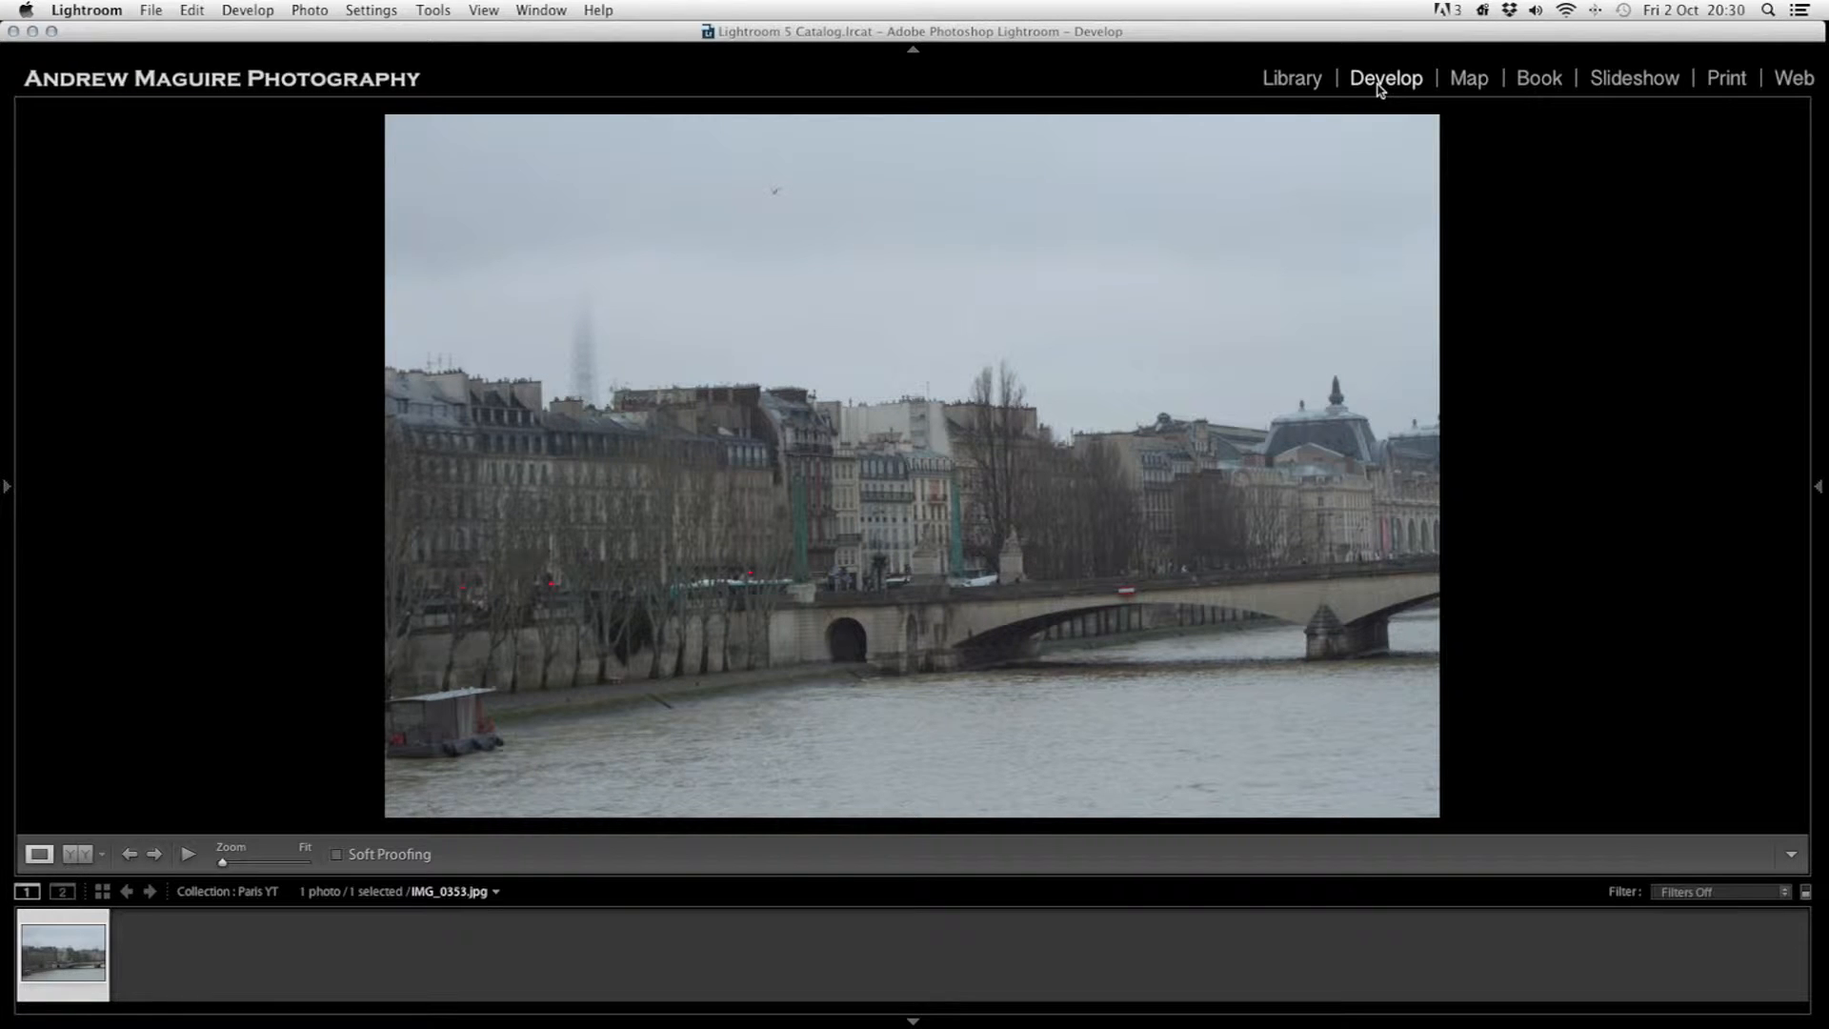
{"action": "key", "text": "Tab"}
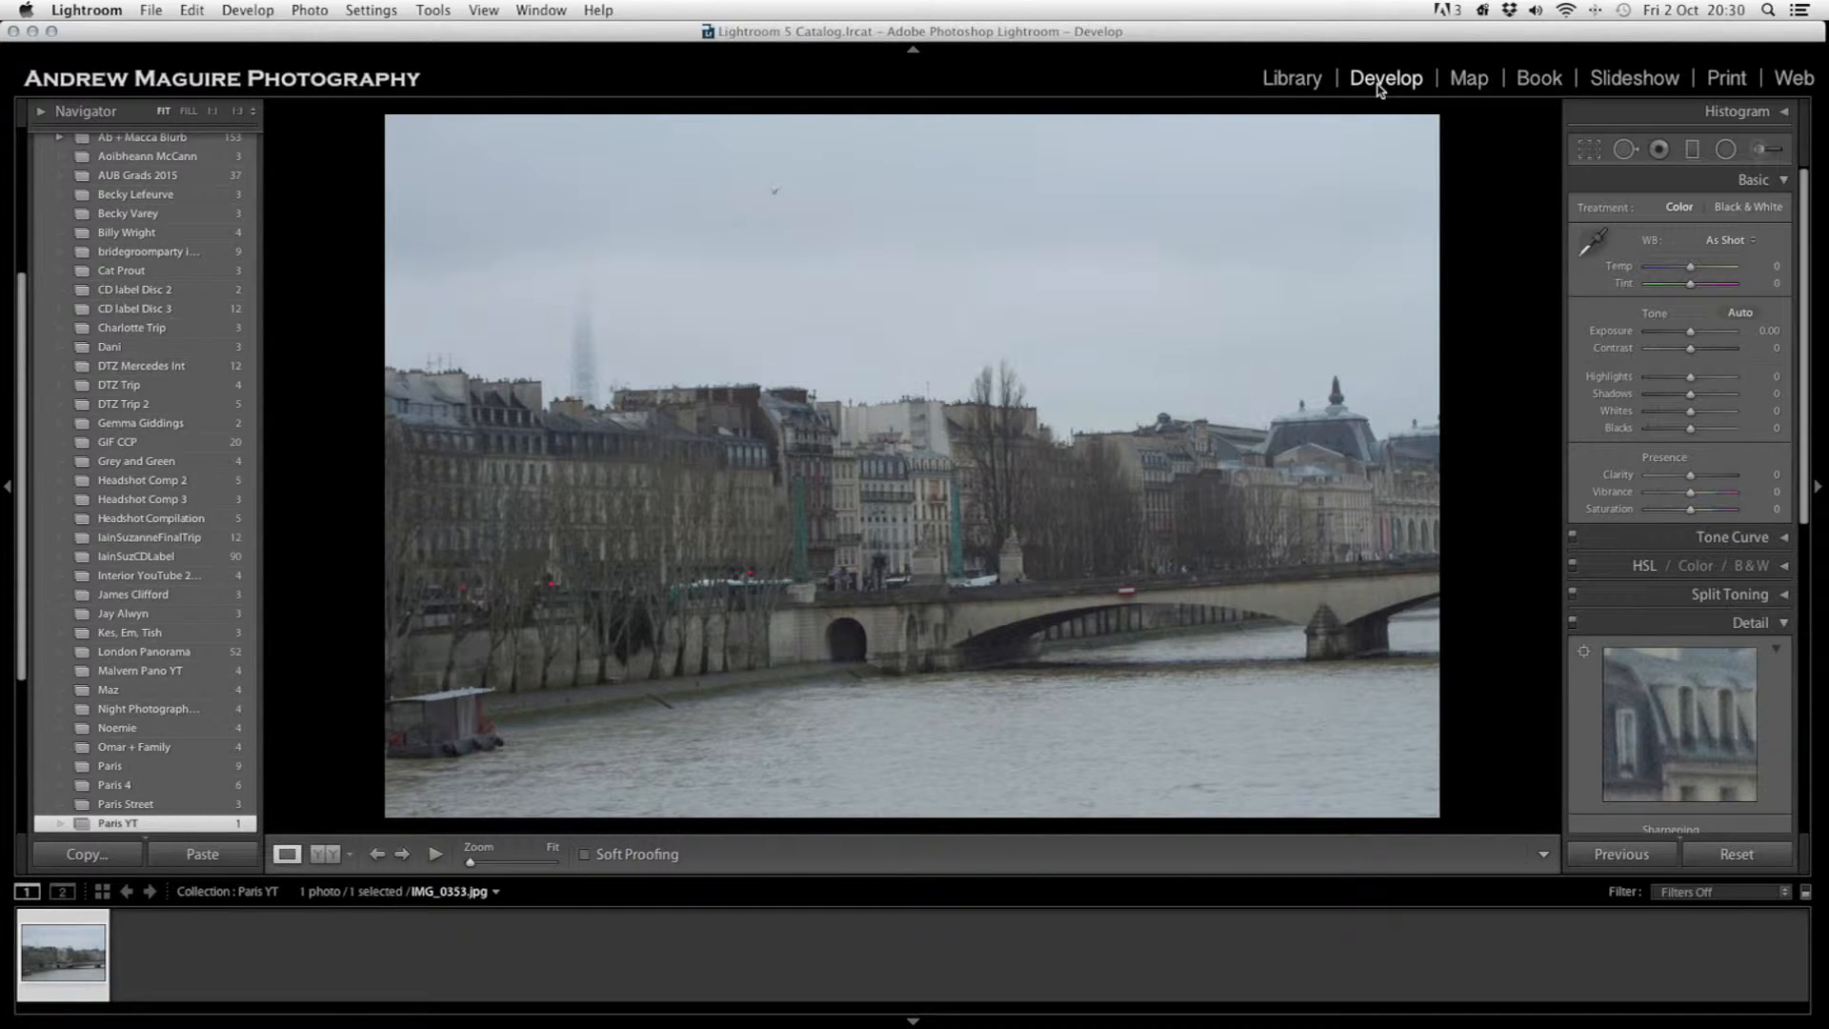
- Convert the photo to black and white and set Highlights to -82 and Shadows to +52
{"action": "left_click", "coordinate": [1748, 208]}
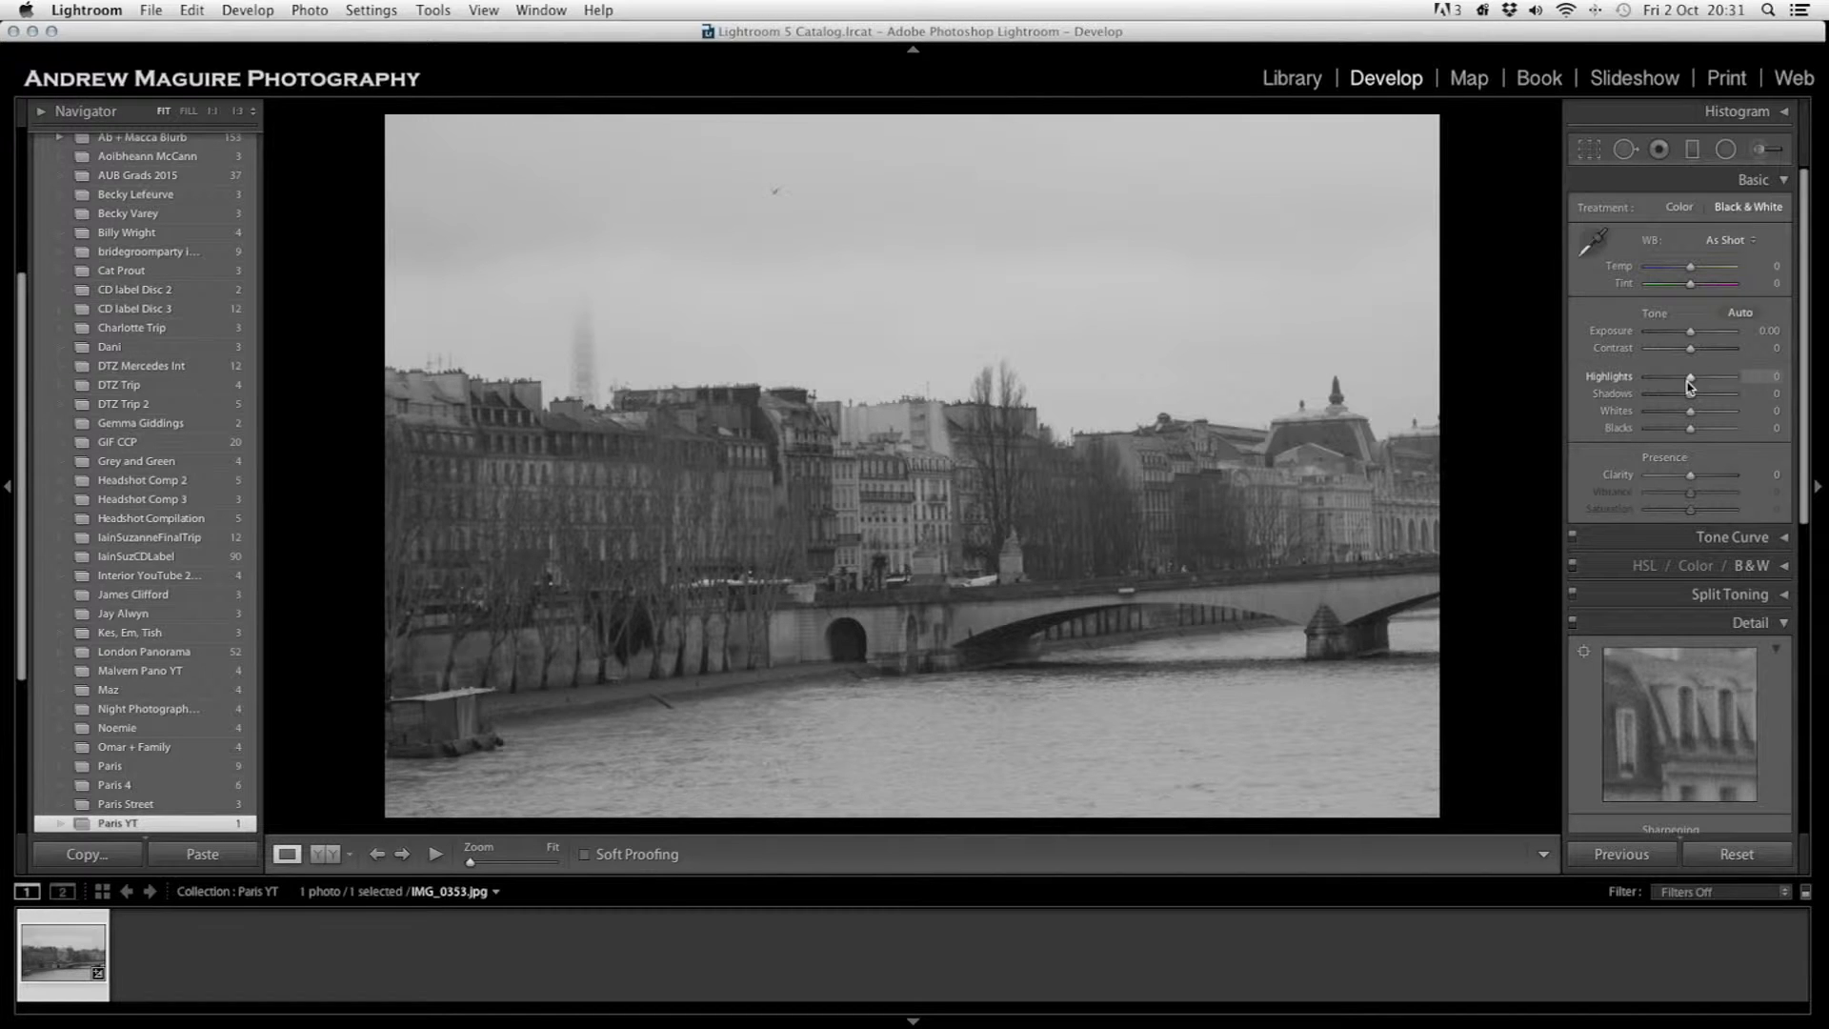
{"action": "mouse_move", "coordinate": [1692, 384]}
{"action": "left_mouse_down"}
{"action": "mouse_move", "coordinate": [1608, 389]}
{"action": "mouse_move", "coordinate": [1732, 401]}
{"action": "mouse_move", "coordinate": [1716, 409]}
{"action": "left_mouse_up"}
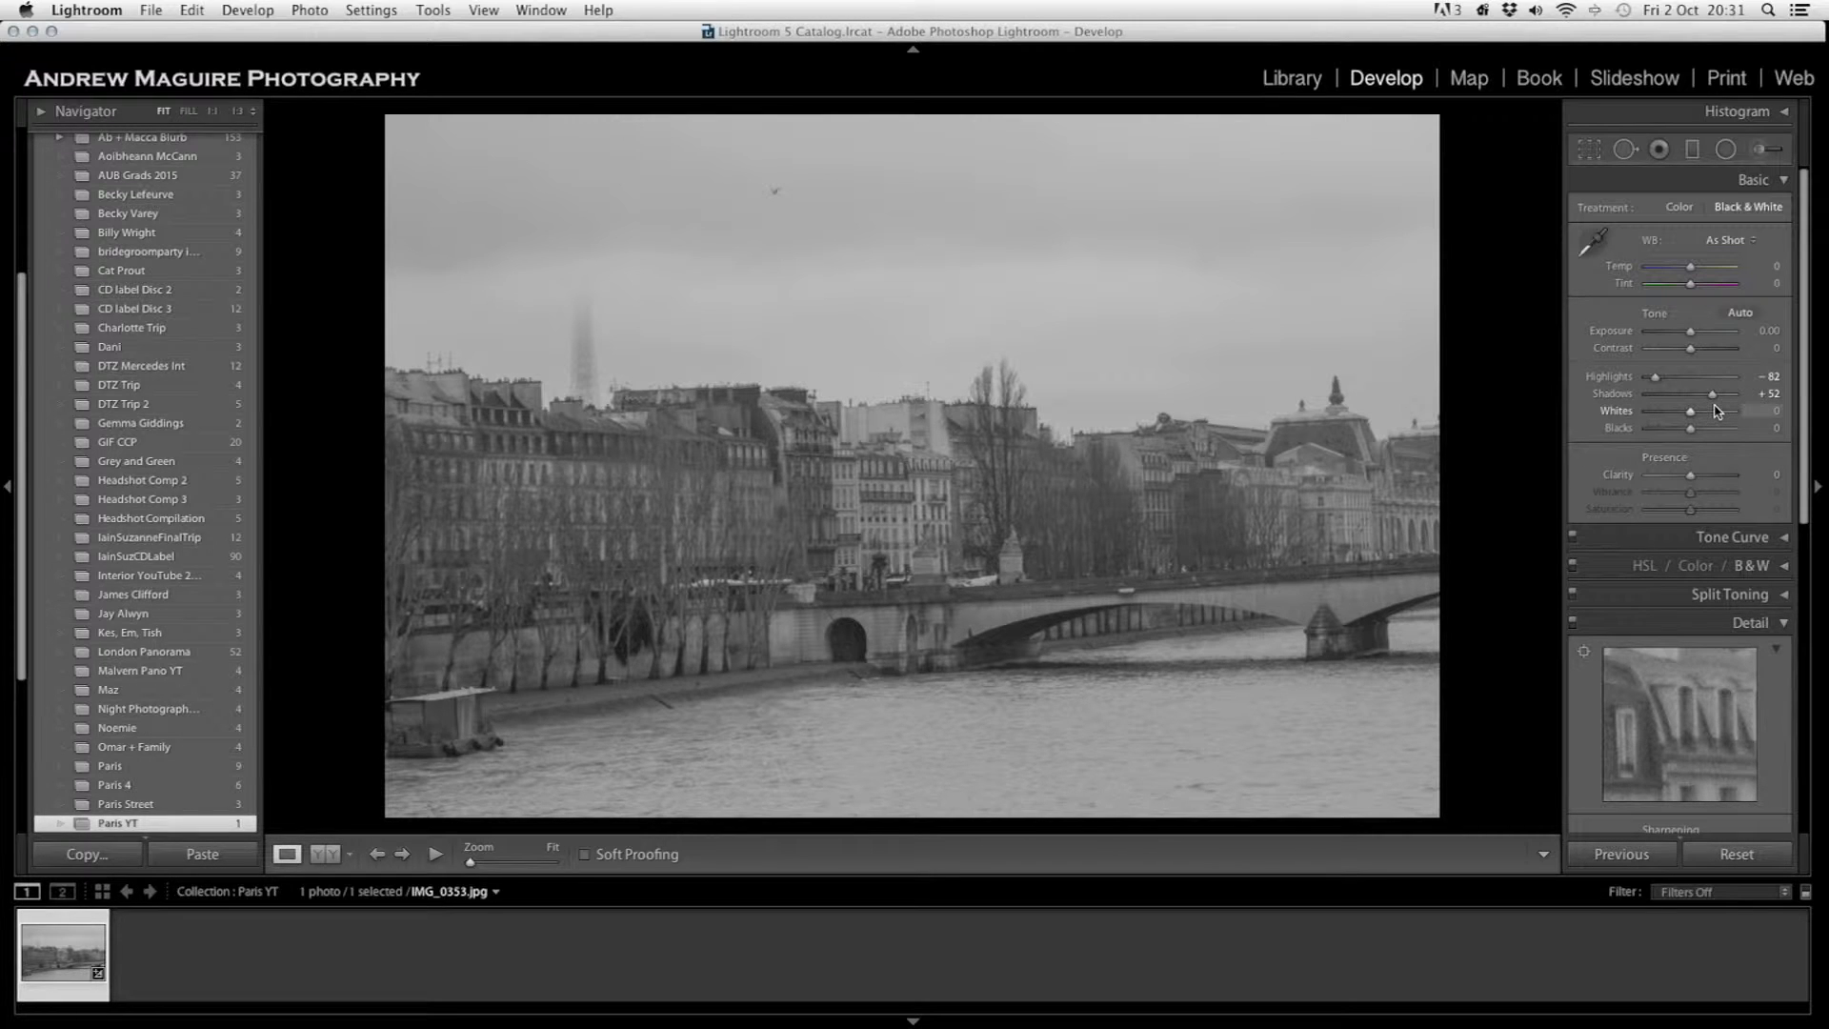
- Straighten the photo by rotating it about 3.05 degrees with Crop & Straighten, and apply the crop
{"action": "left_click", "coordinate": [1591, 150]}
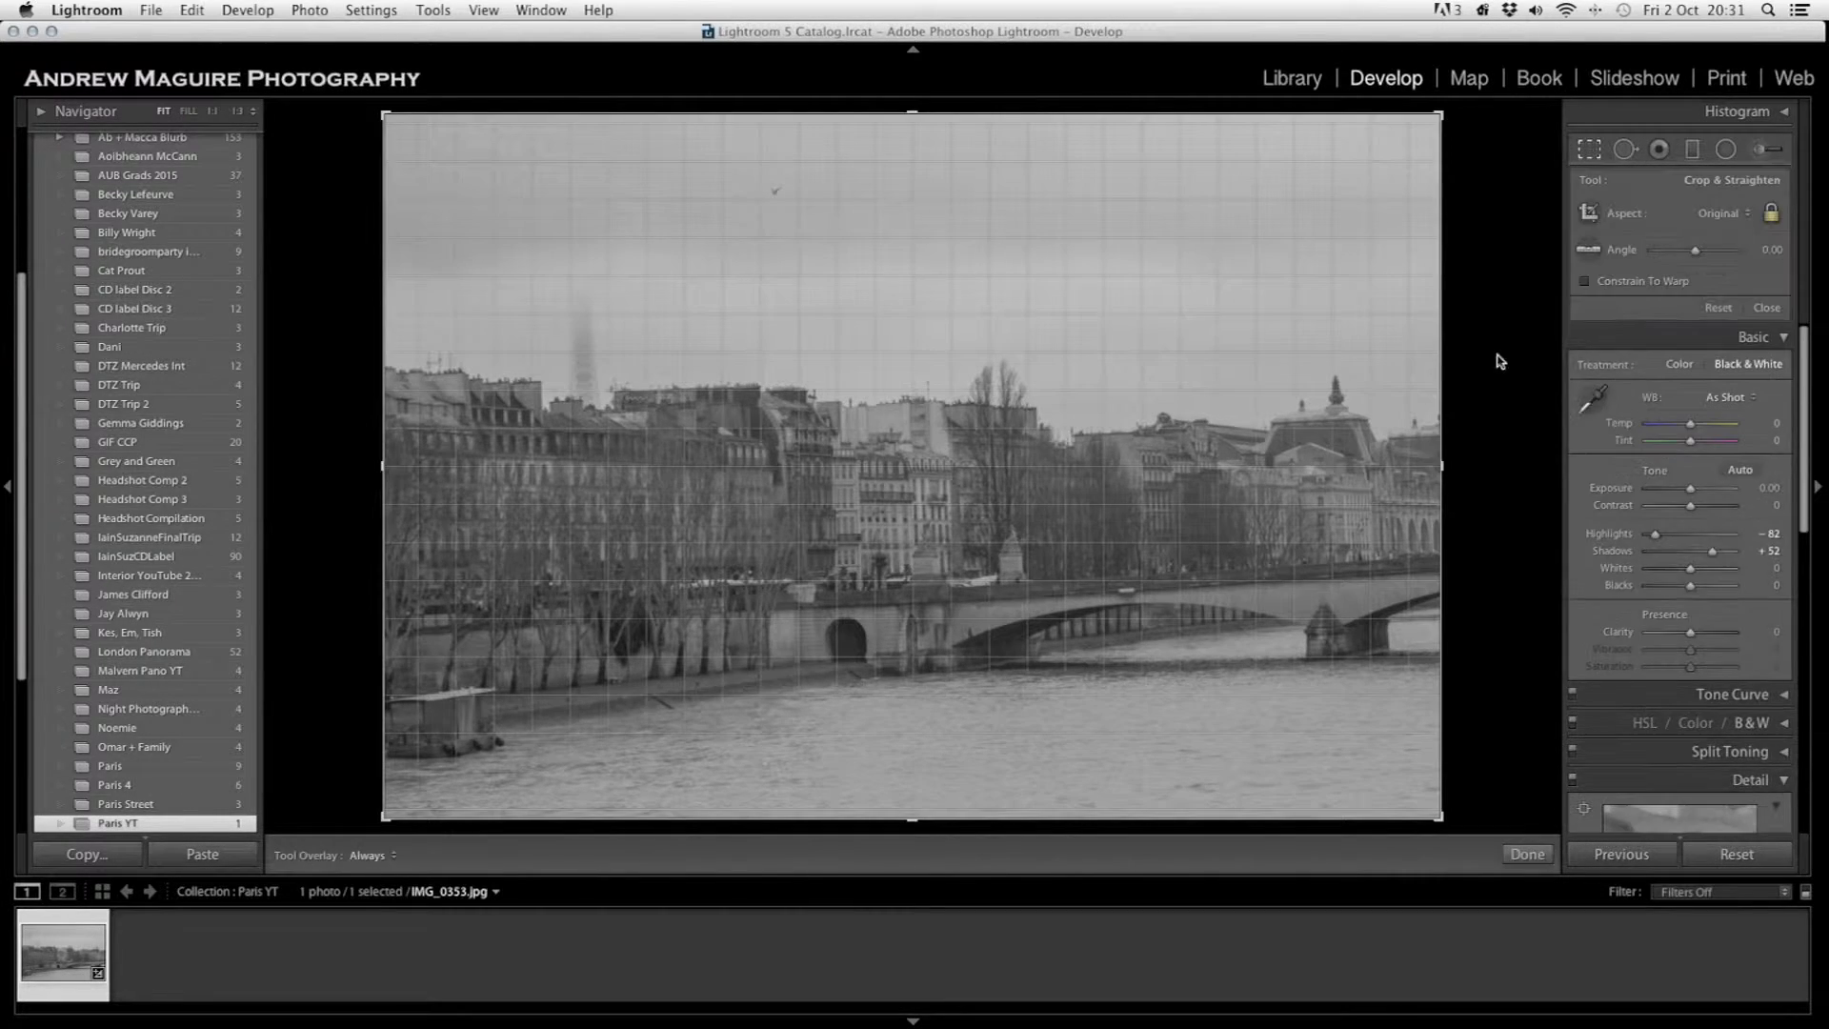
{"action": "left_click_drag", "start_coordinate": [1502, 319], "coordinate": [1505, 351]}
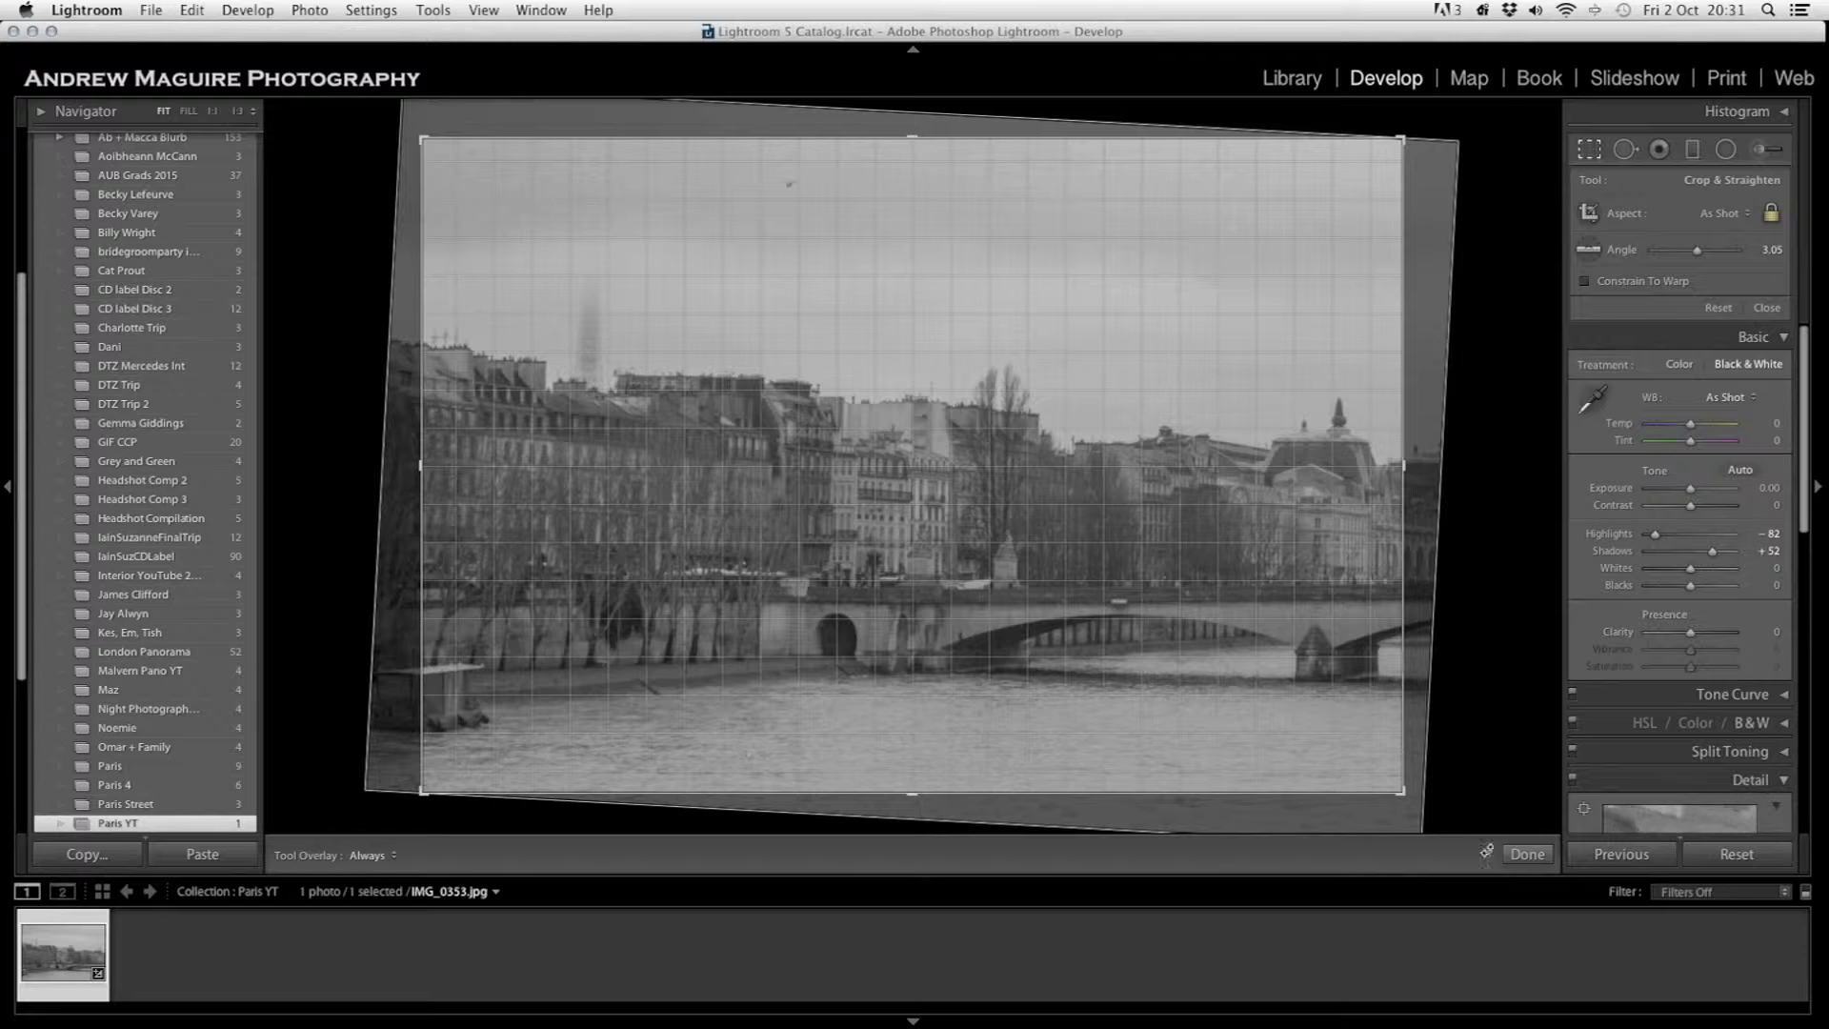
{"action": "left_click", "coordinate": [1525, 854]}
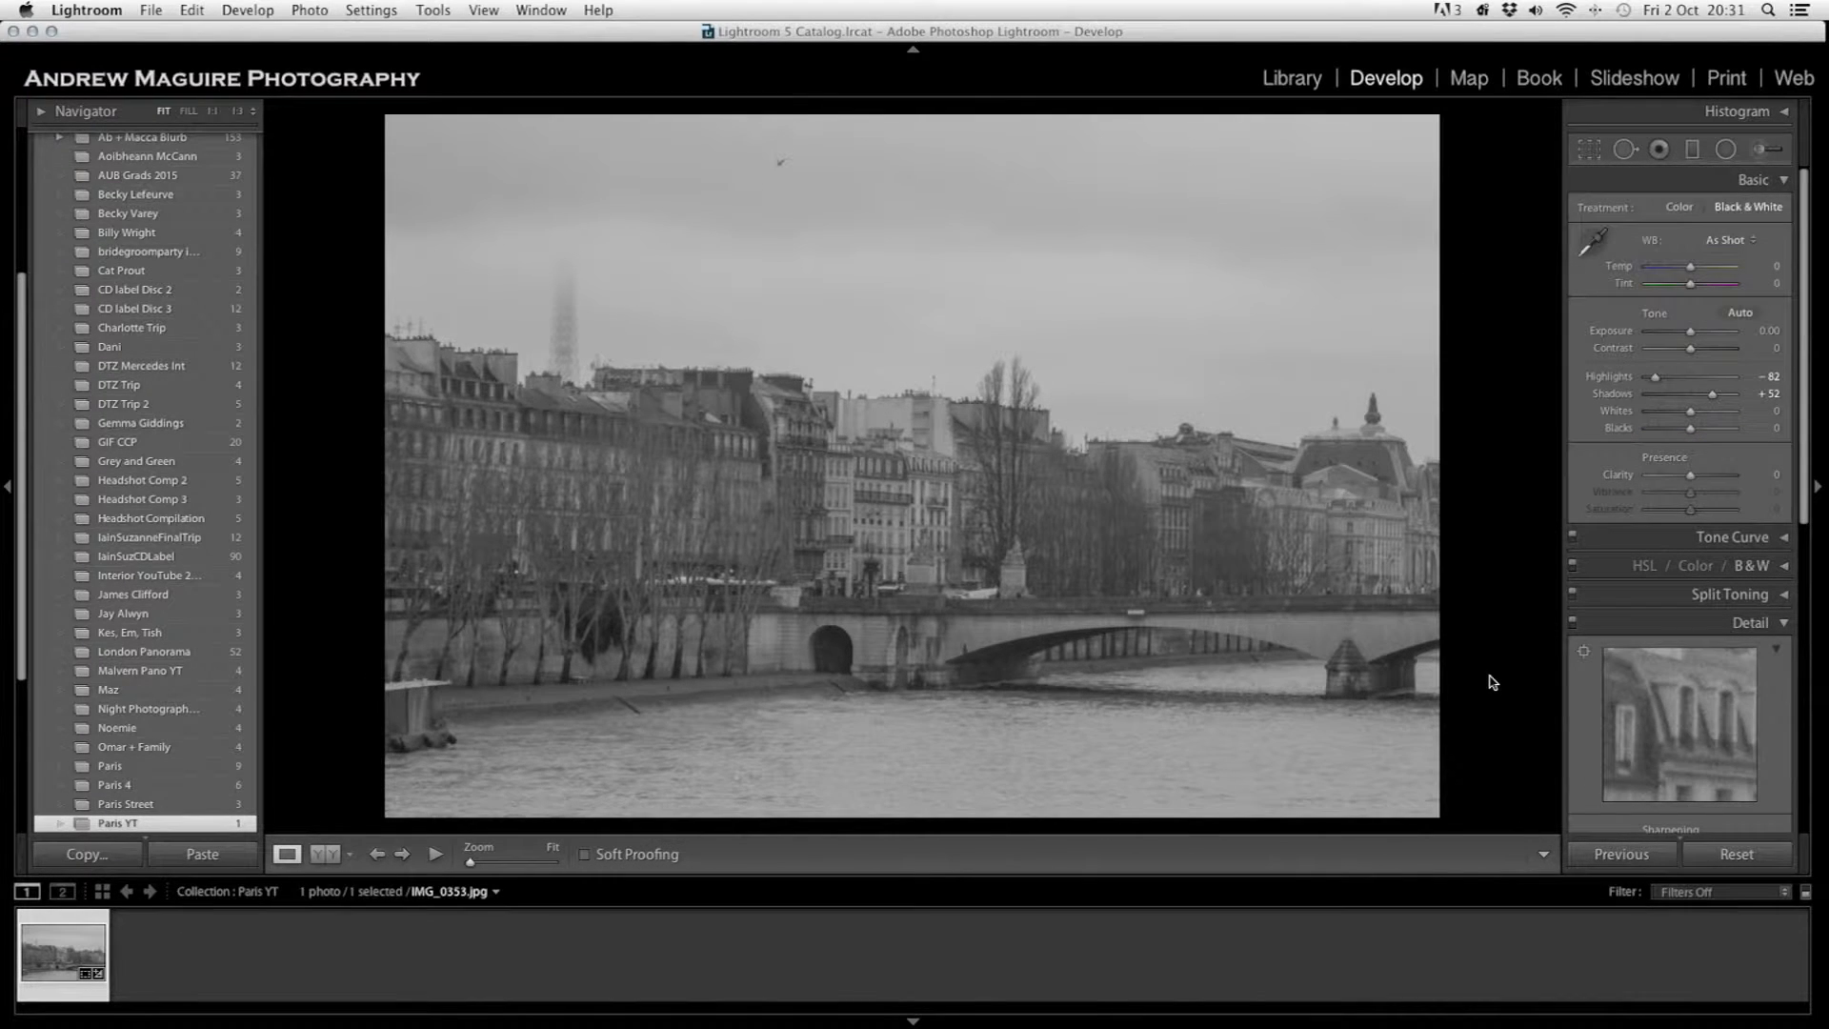
- Fine-tune the crop's rotation and frame, apply it, and set the photo's overall Contrast to +34
{"action": "left_click", "coordinate": [1589, 149]}
{"action": "left_click_drag", "start_coordinate": [1527, 398], "coordinate": [1529, 384]}
{"action": "left_click_drag", "start_coordinate": [1406, 467], "coordinate": [1426, 467]}
{"action": "left_click", "coordinate": [1525, 854]}
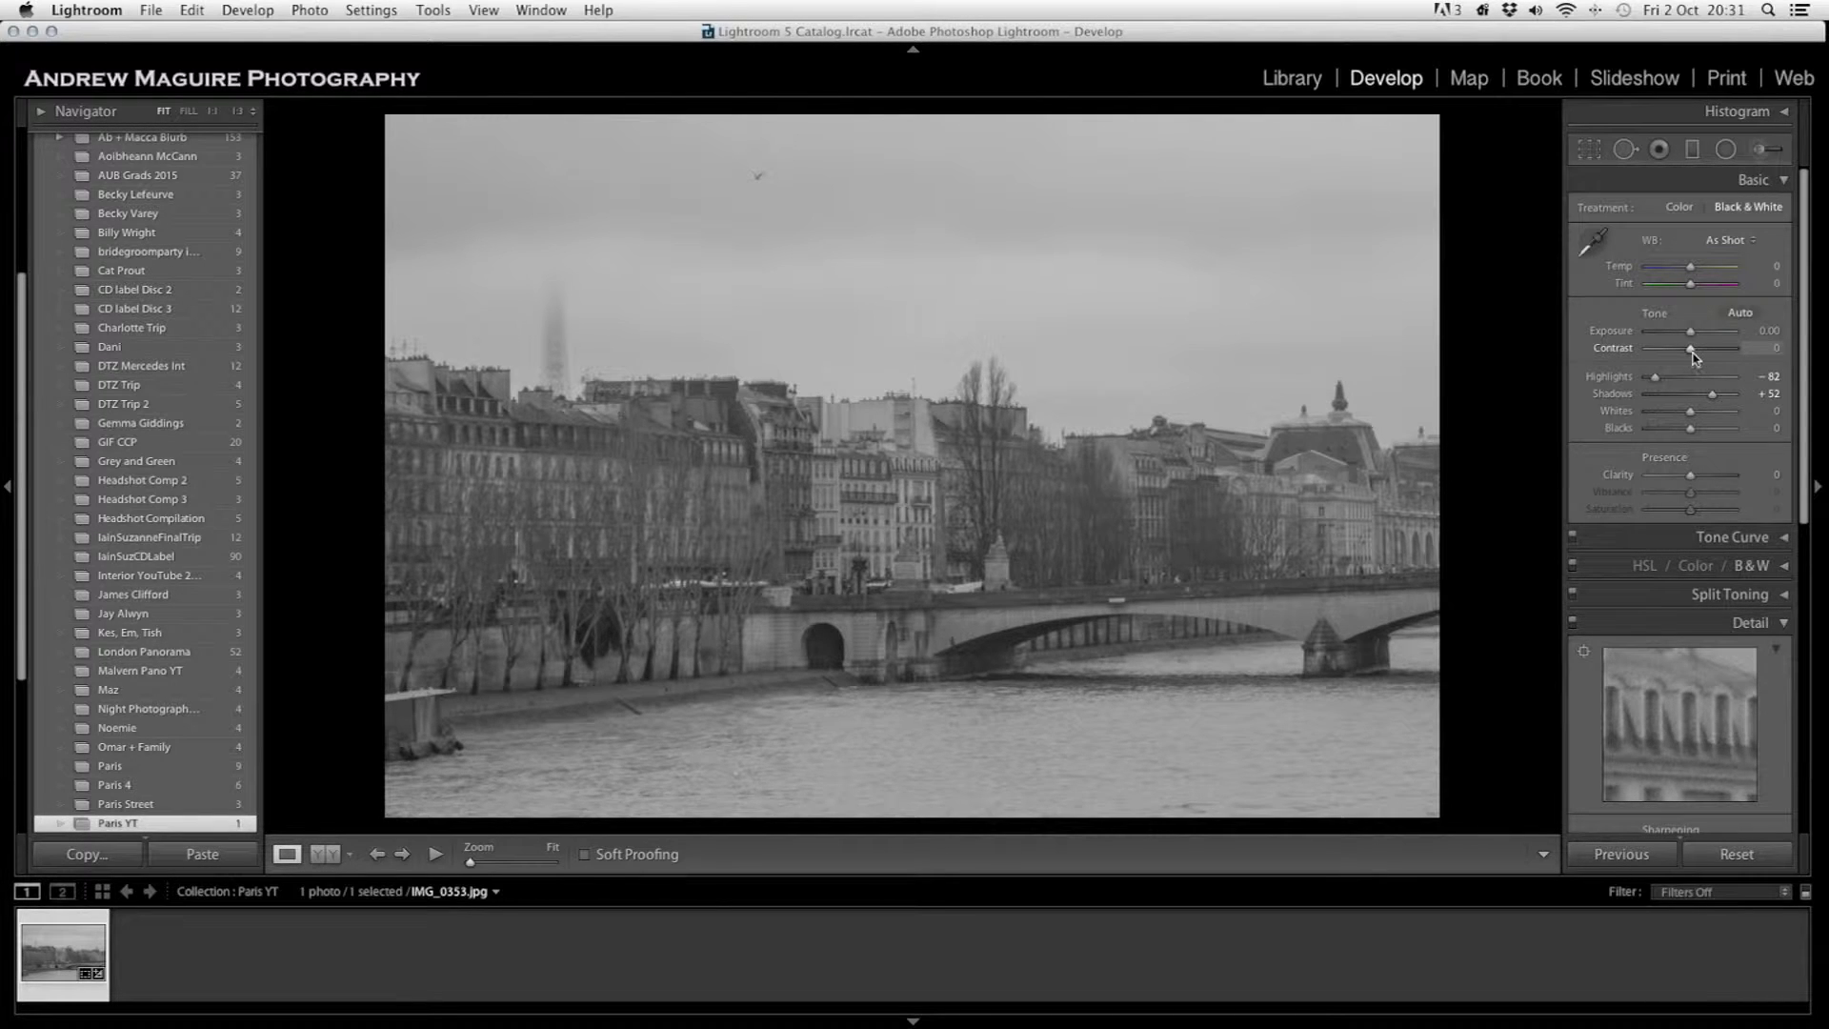
{"action": "left_click_drag", "start_coordinate": [1690, 354], "coordinate": [1704, 357]}
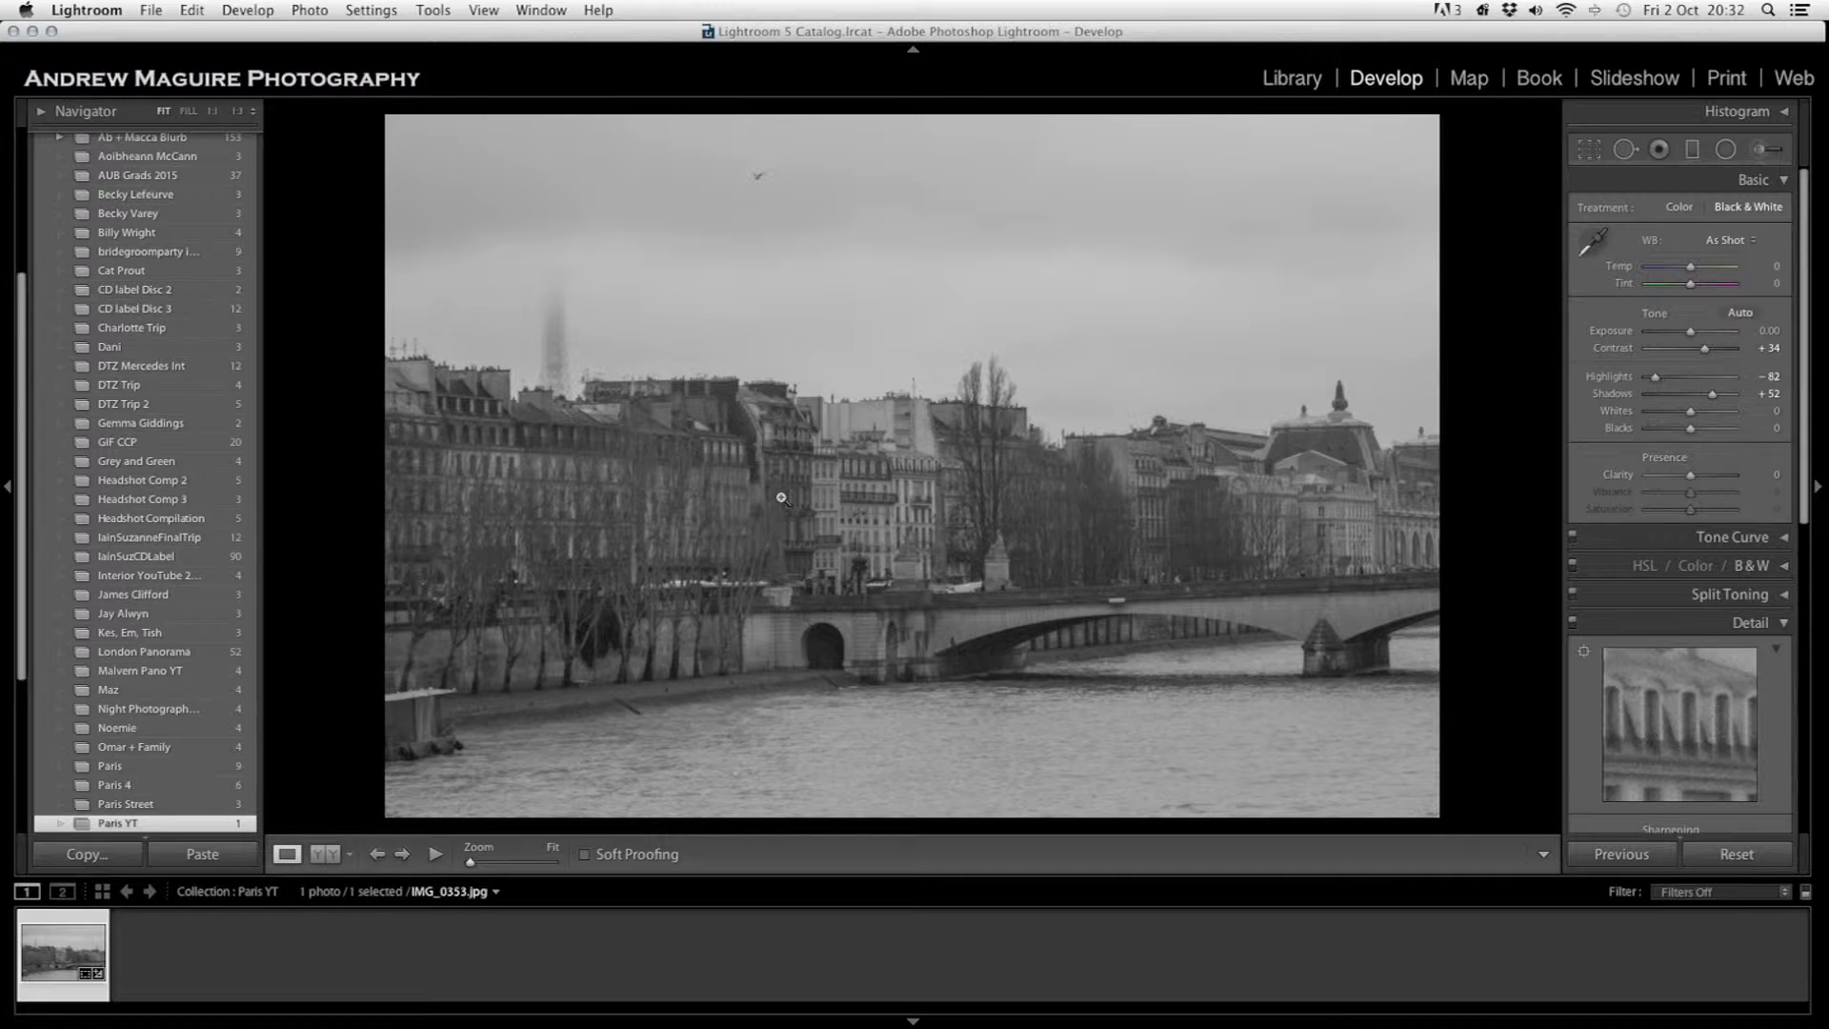
- Draw a radial filter over the pale building near the photo's centre, then enlarge and tilt the ellipse to surround it
{"action": "left_click", "coordinate": [1726, 151]}
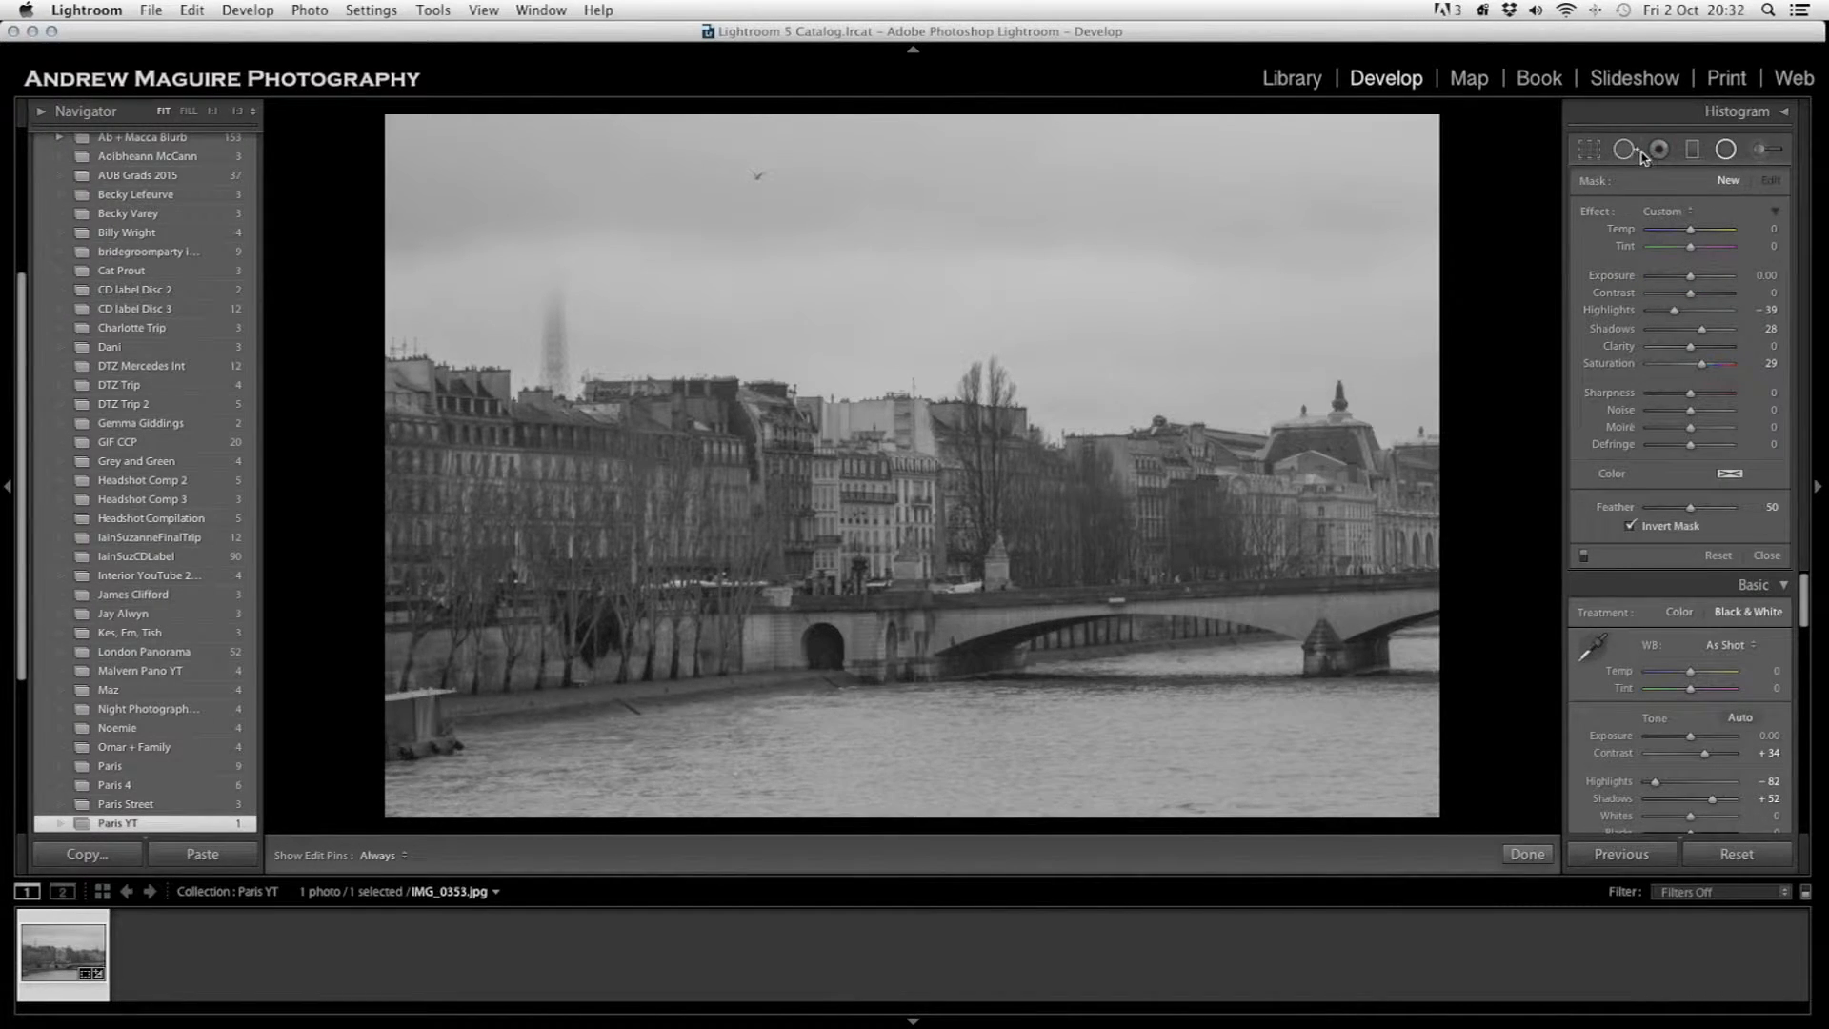
{"action": "left_click", "coordinate": [1726, 150]}
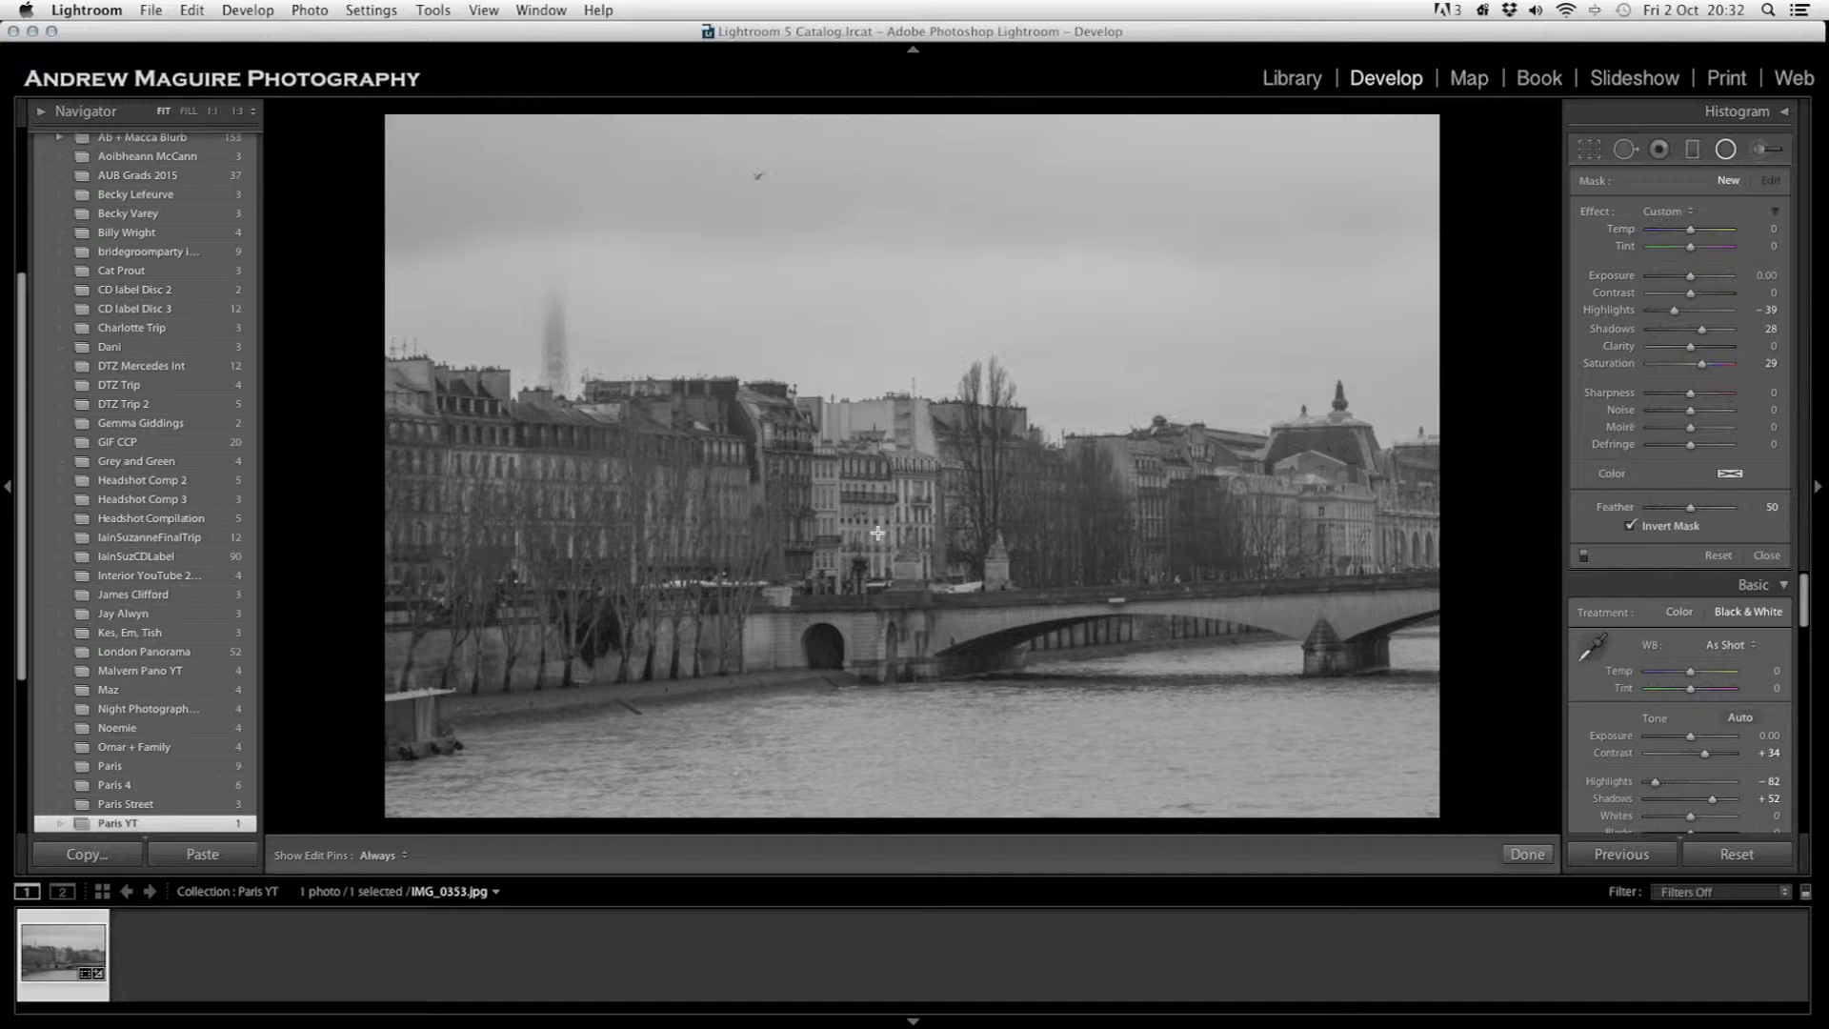
{"action": "left_click_drag", "start_coordinate": [857, 473], "coordinate": [892, 544]}
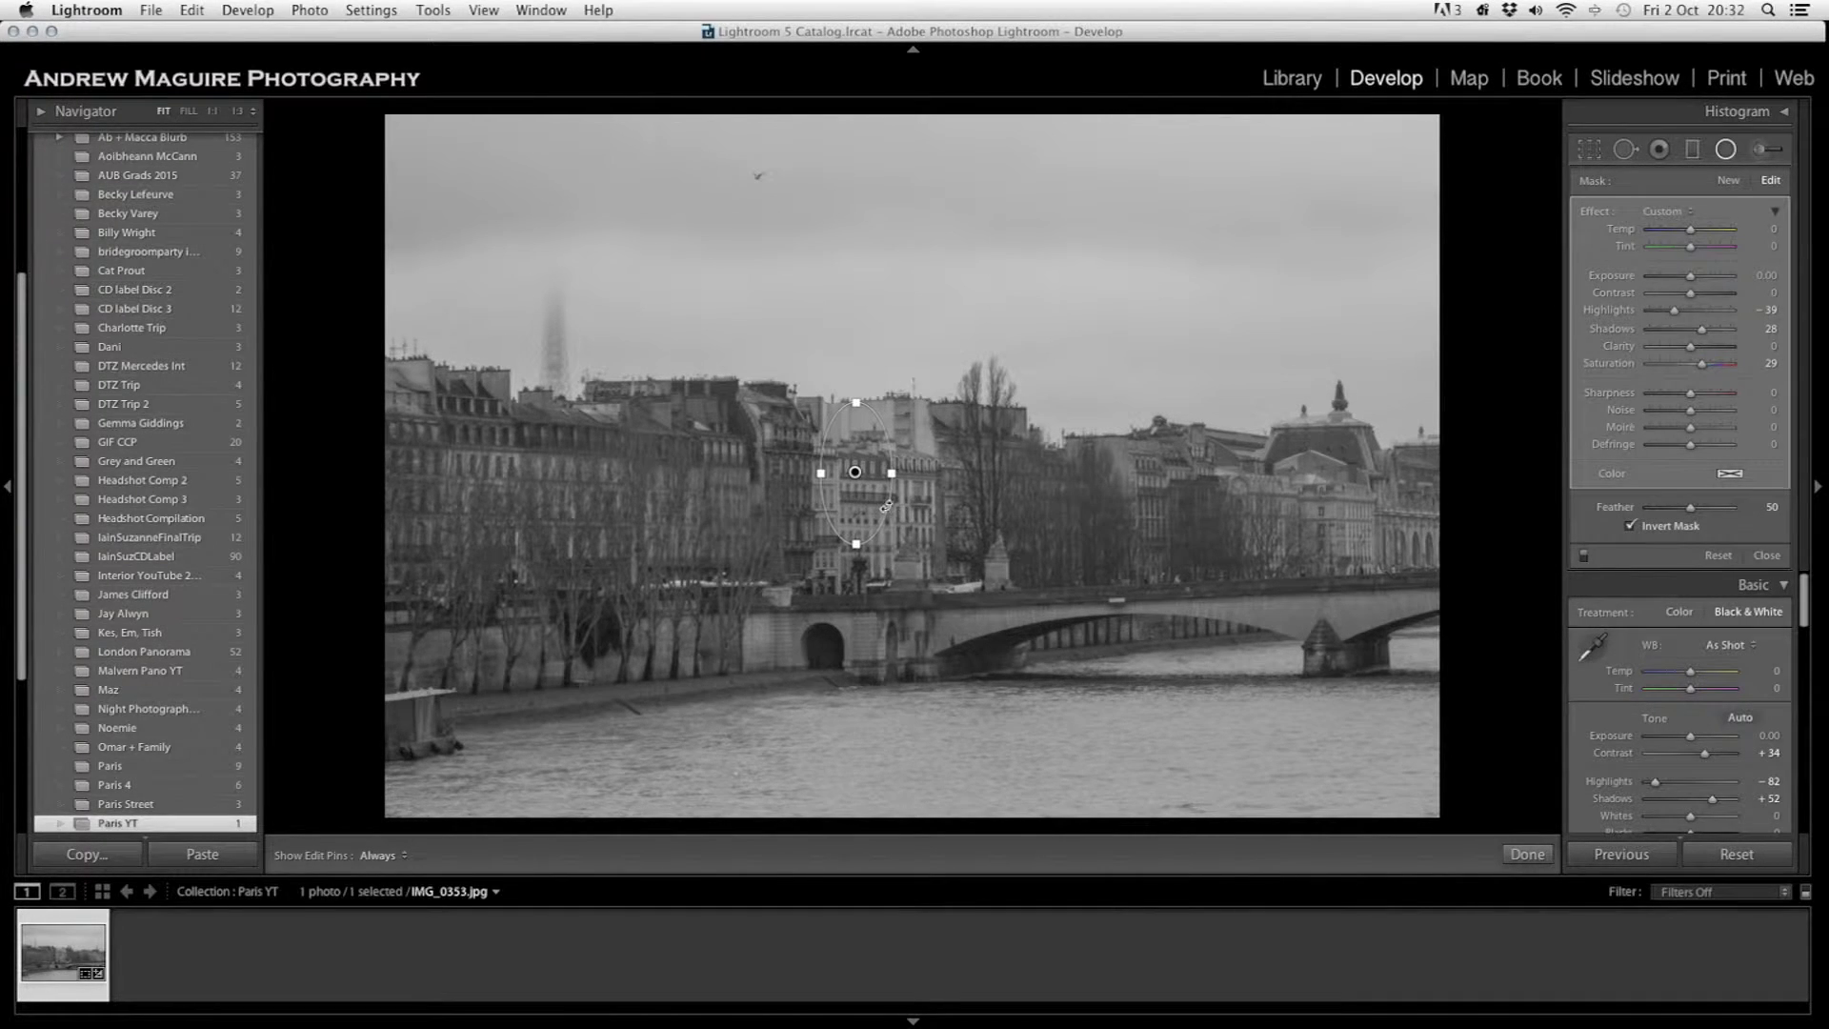
{"action": "left_click_drag", "start_coordinate": [893, 473], "coordinate": [881, 515]}
{"action": "mouse_move", "coordinate": [870, 505]}
{"action": "left_mouse_down"}
{"action": "mouse_move", "coordinate": [914, 547]}
{"action": "mouse_move", "coordinate": [890, 499]}
{"action": "left_mouse_up"}
{"action": "left_click_drag", "start_coordinate": [860, 437], "coordinate": [844, 398]}
{"action": "left_click_drag", "start_coordinate": [852, 503], "coordinate": [913, 496]}
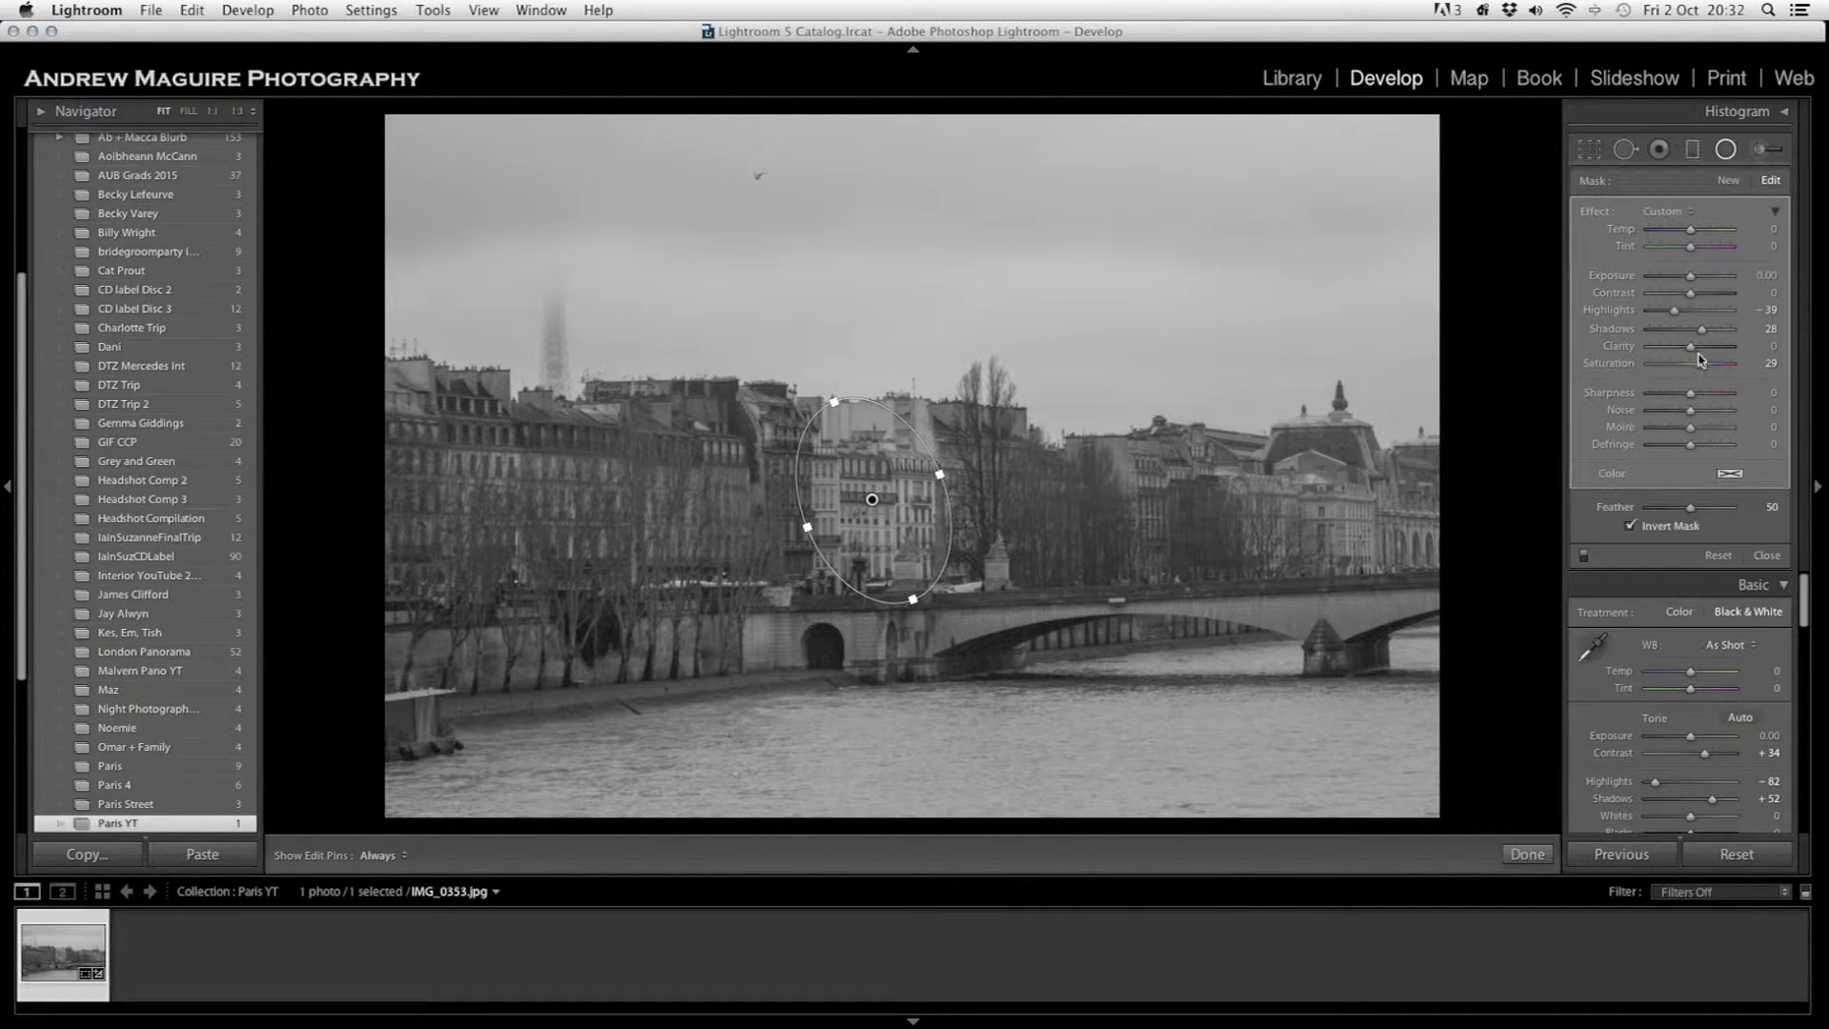
- Reset the central building filter's effect and set Exposure to 0.41, Highlights to 42, Shadows to 28 and Clarity to 54
{"action": "mouse_move", "coordinate": [1692, 348]}
{"action": "left_mouse_down"}
{"action": "mouse_move", "coordinate": [1718, 355]}
{"action": "mouse_move", "coordinate": [1682, 361]}
{"action": "mouse_move", "coordinate": [1724, 363]}
{"action": "mouse_move", "coordinate": [1677, 363]}
{"action": "mouse_move", "coordinate": [1739, 361]}
{"action": "mouse_move", "coordinate": [1718, 362]}
{"action": "left_mouse_up"}
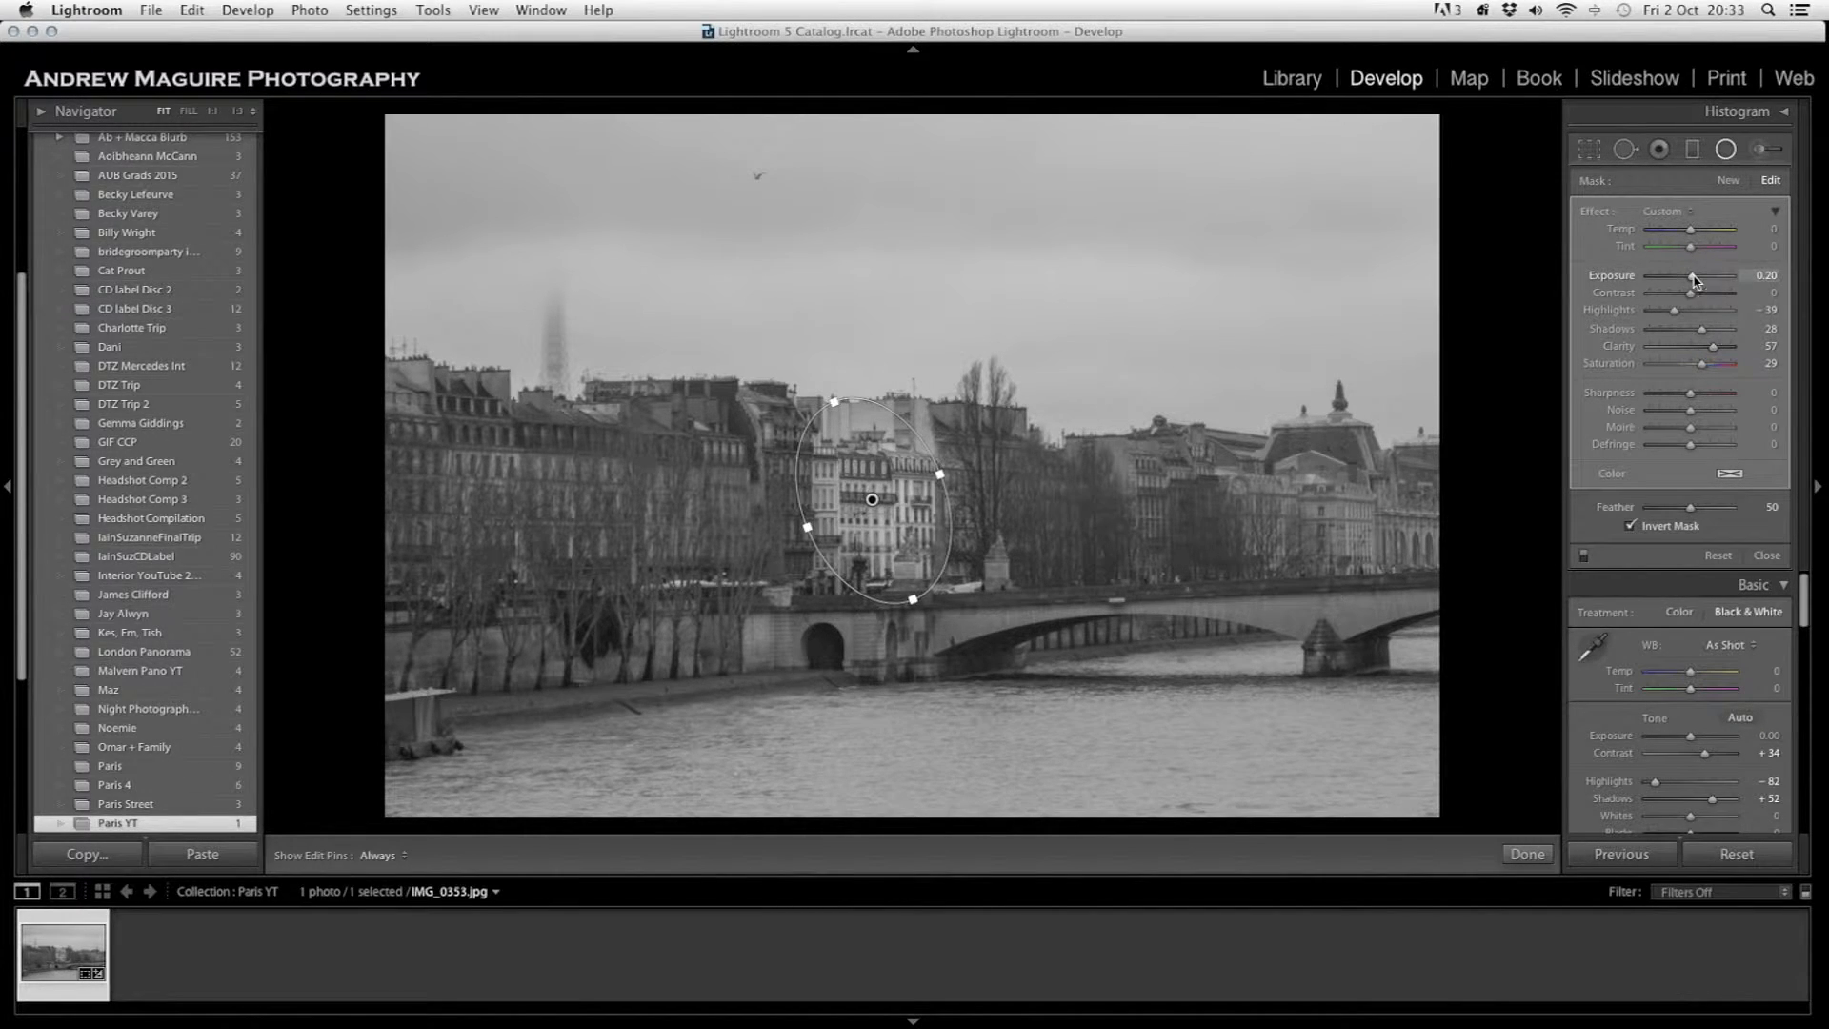
{"action": "double_click", "coordinate": [1597, 214]}
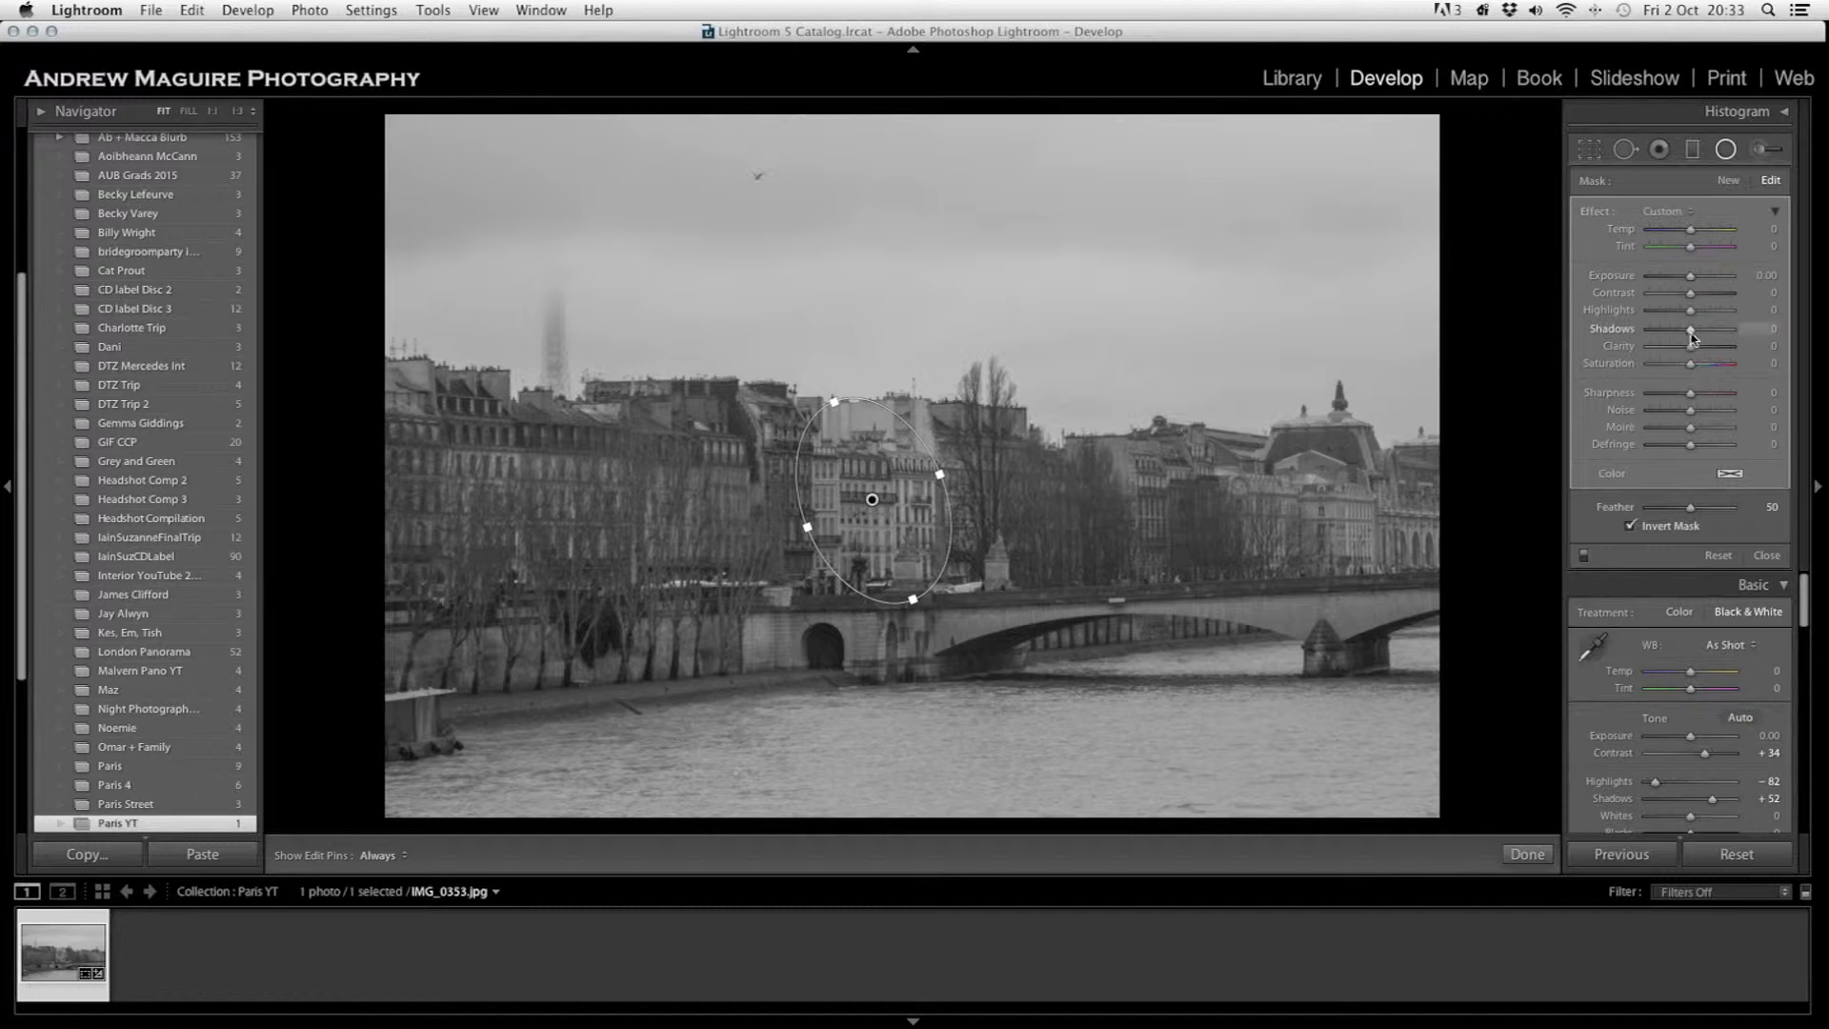
{"action": "left_click_drag", "start_coordinate": [1690, 346], "coordinate": [1706, 348]}
{"action": "left_click_drag", "start_coordinate": [1708, 349], "coordinate": [1715, 346]}
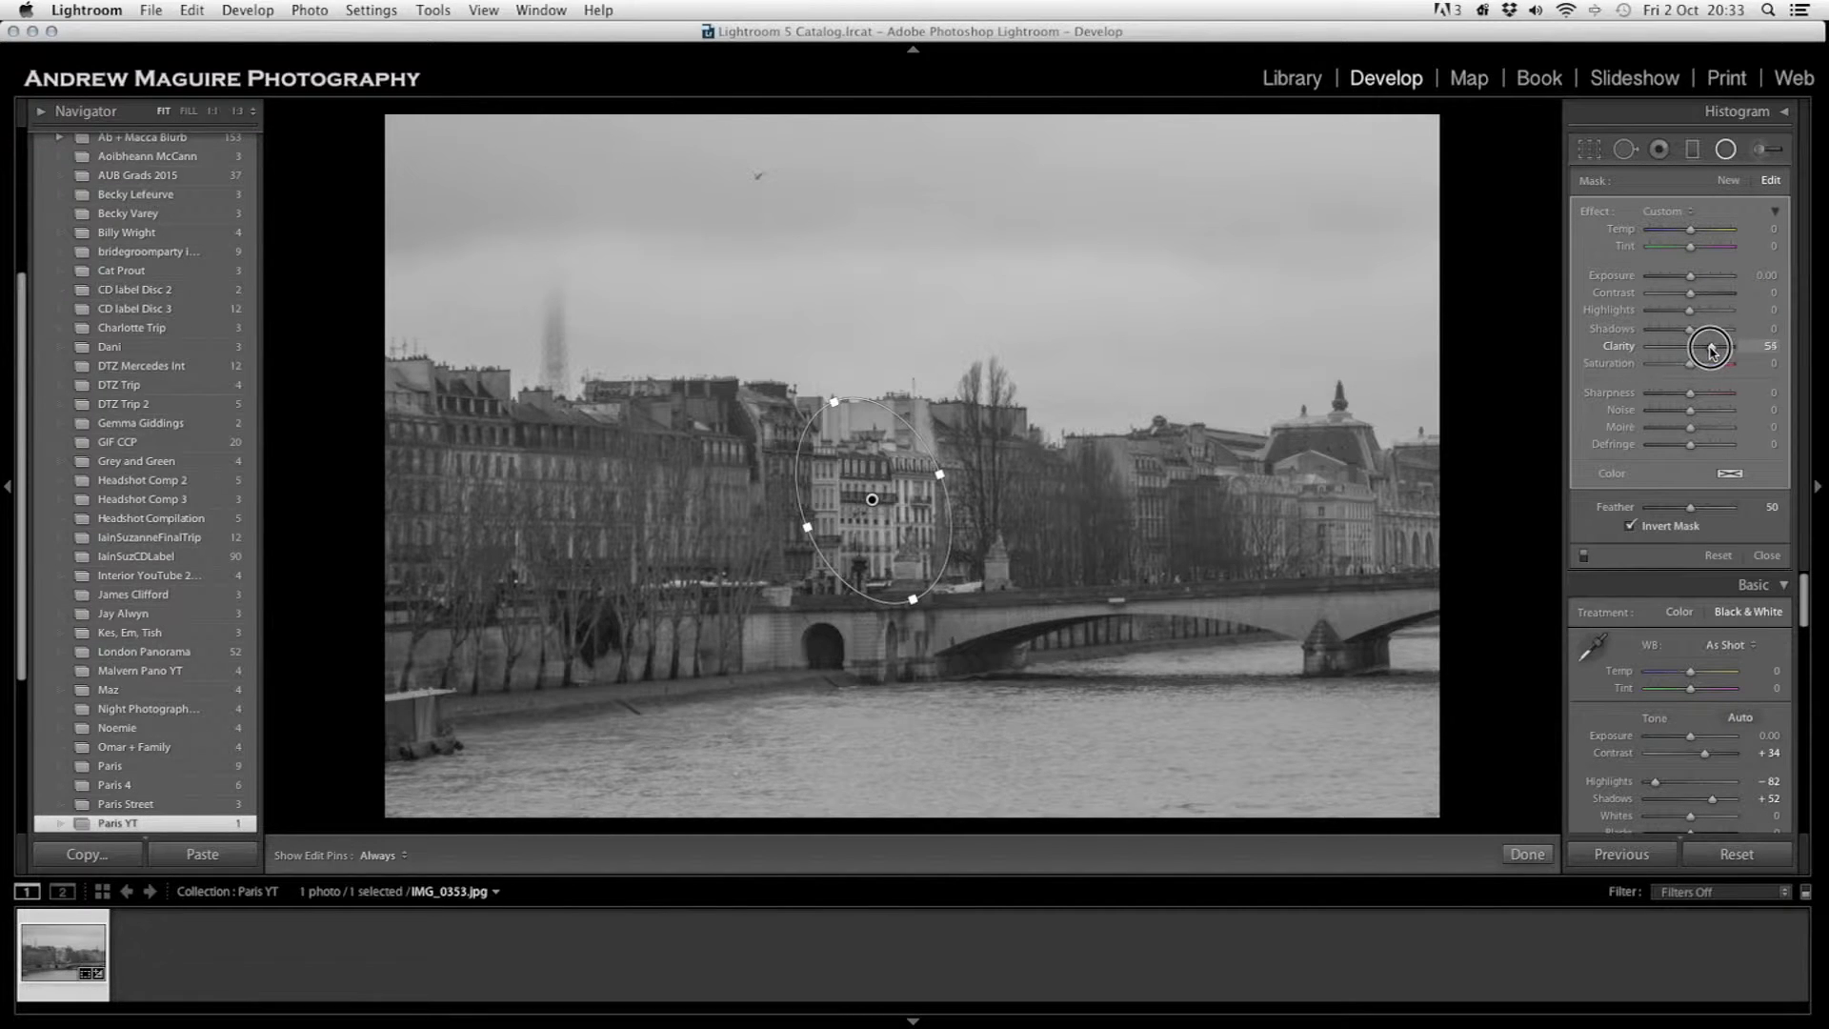
{"action": "left_click_drag", "start_coordinate": [1692, 276], "coordinate": [1707, 311]}
{"action": "left_click", "coordinate": [1703, 329]}
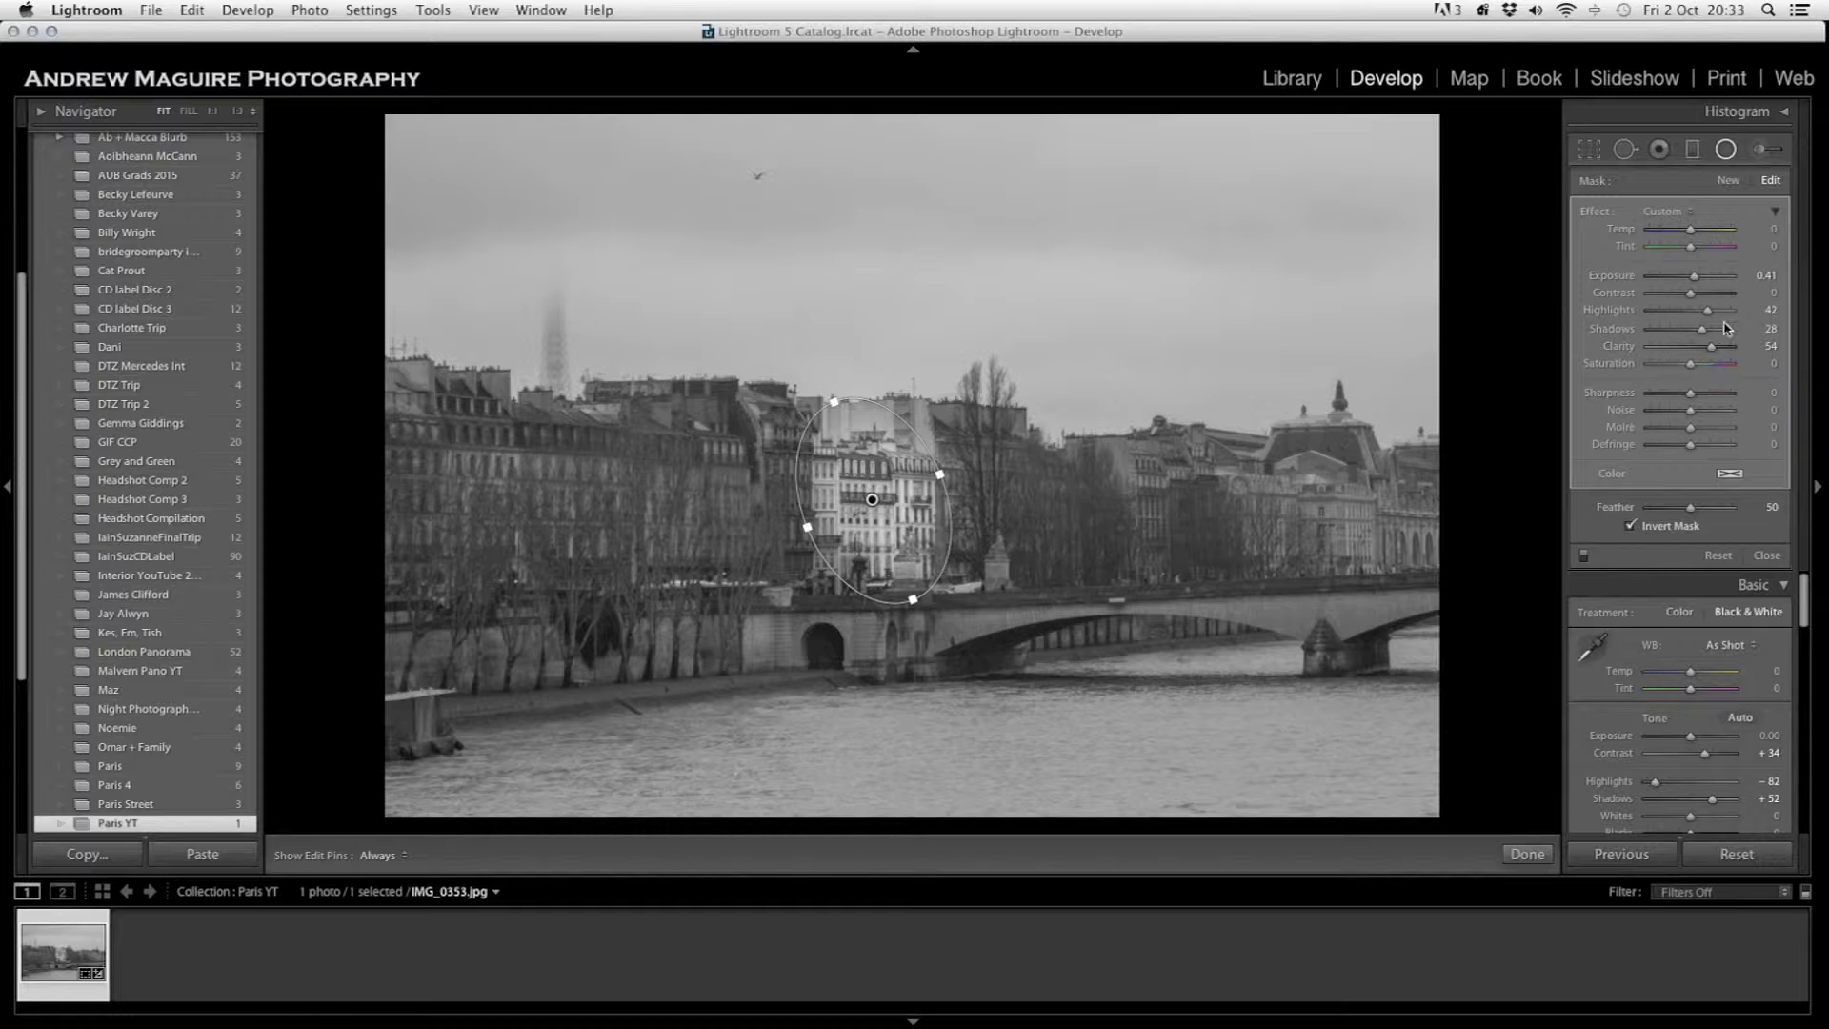
{"action": "left_click_drag", "start_coordinate": [1694, 277], "coordinate": [1694, 282]}
- Add a second radial filter around the domed building in the photo and adjust its height and position
{"action": "left_click_drag", "start_coordinate": [1346, 514], "coordinate": [1219, 439]}
{"action": "left_click_drag", "start_coordinate": [1345, 439], "coordinate": [1347, 414]}
{"action": "left_click_drag", "start_coordinate": [1349, 483], "coordinate": [1326, 479]}
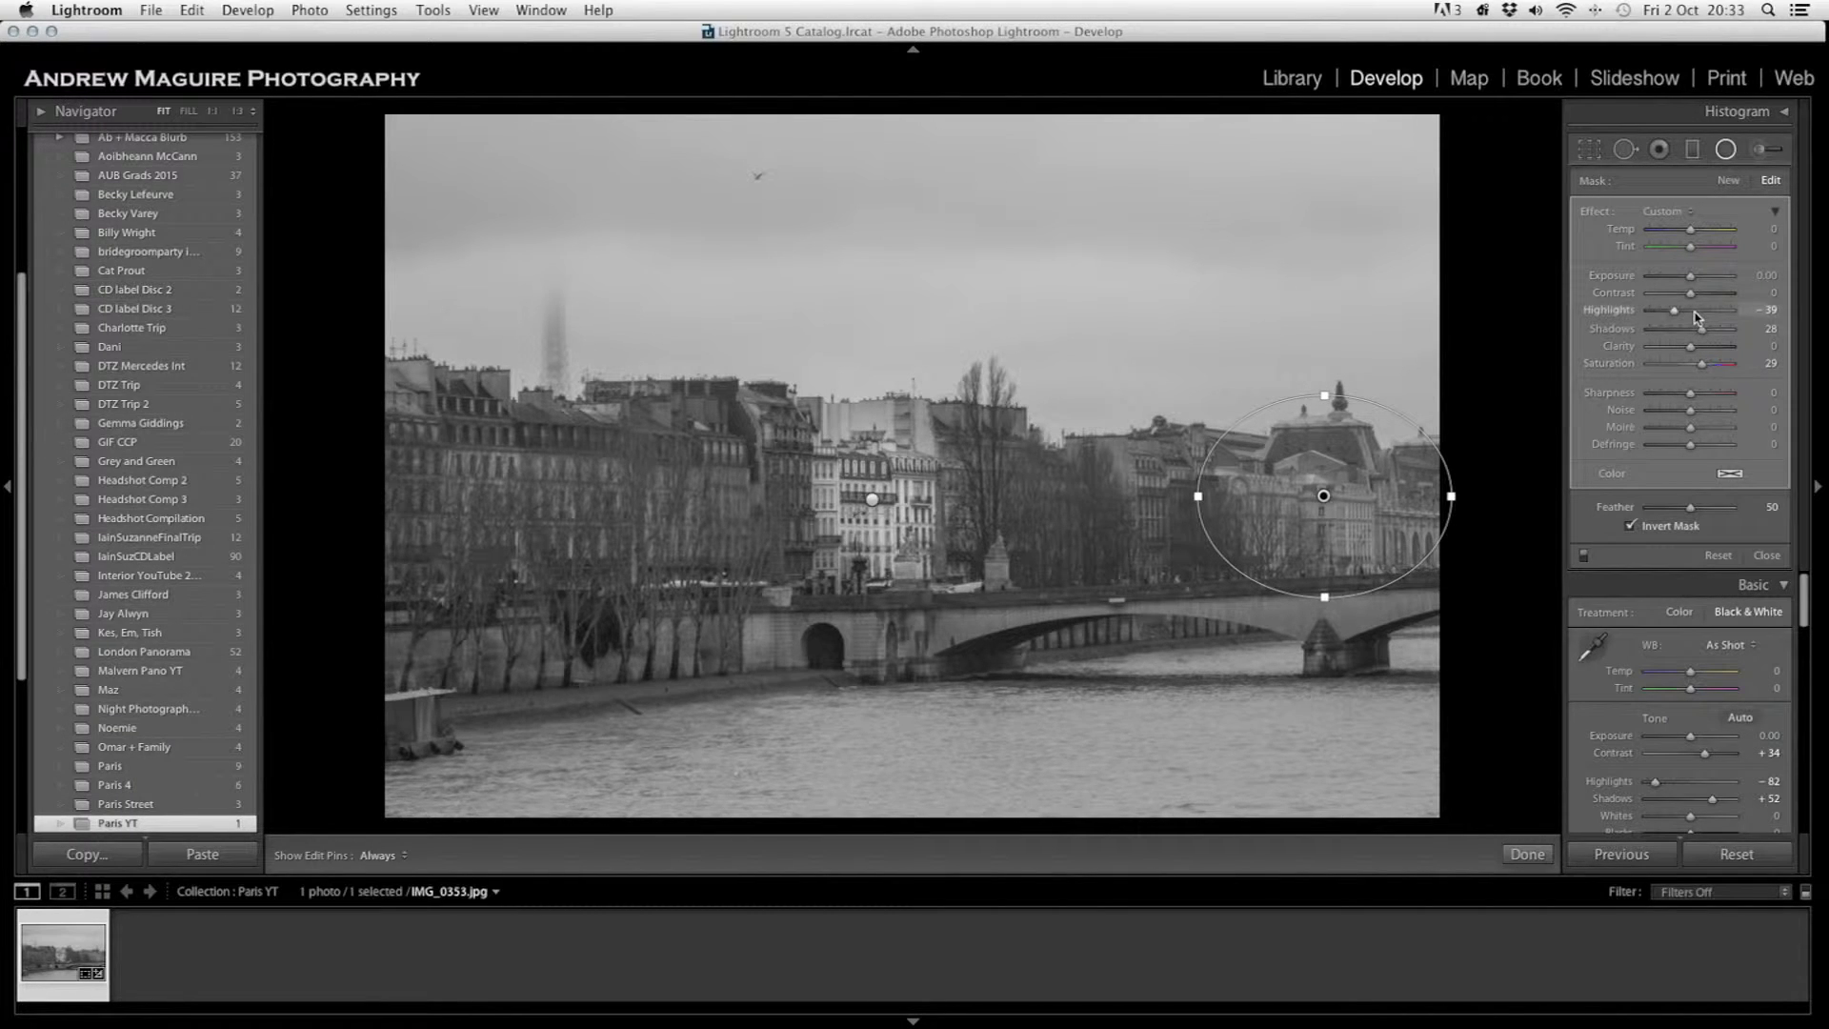
- Reset the domed building filter, set Exposure 0.85, Contrast 26, Highlights -12 and Shadows 36, lower the ellipse's upper edge, and close the filter
{"action": "double_click", "coordinate": [1589, 213]}
{"action": "left_click_drag", "start_coordinate": [1691, 276], "coordinate": [1702, 280]}
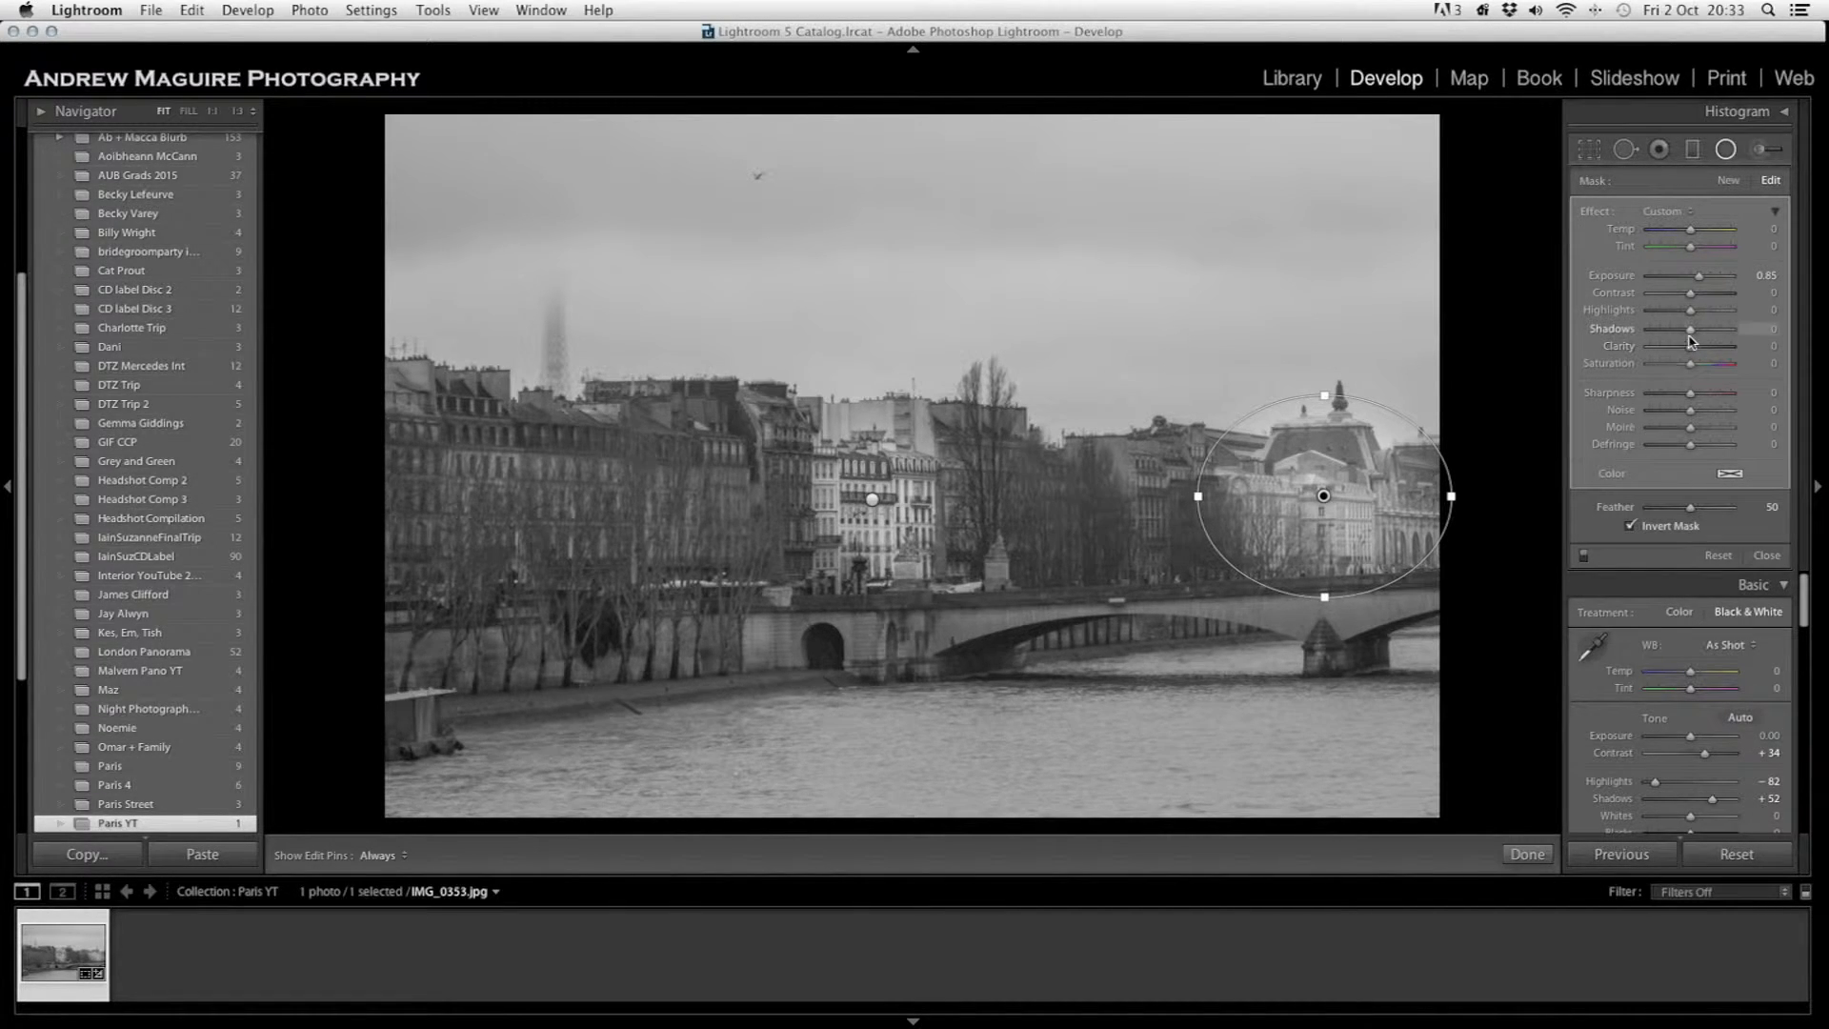
{"action": "mouse_move", "coordinate": [1689, 312]}
{"action": "left_mouse_down"}
{"action": "mouse_move", "coordinate": [1703, 293]}
{"action": "mouse_move", "coordinate": [1714, 333]}
{"action": "left_mouse_up"}
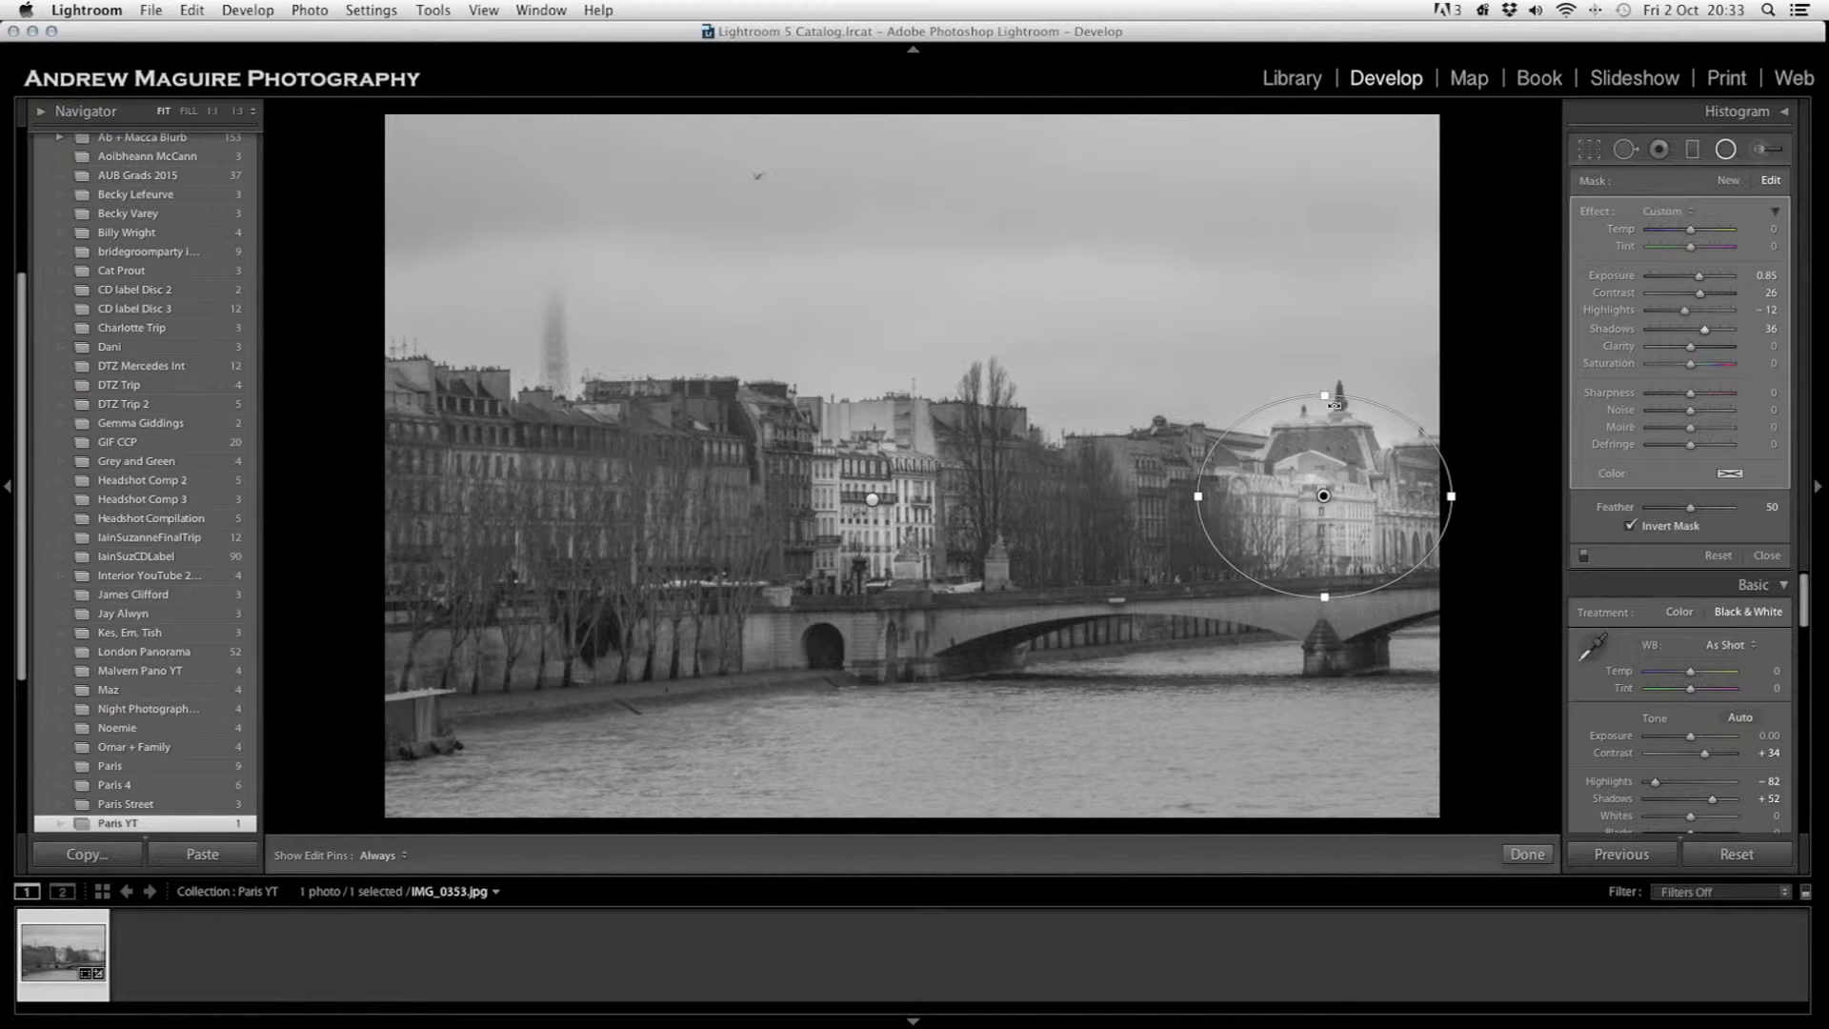
{"action": "left_click_drag", "start_coordinate": [1331, 396], "coordinate": [1325, 413]}
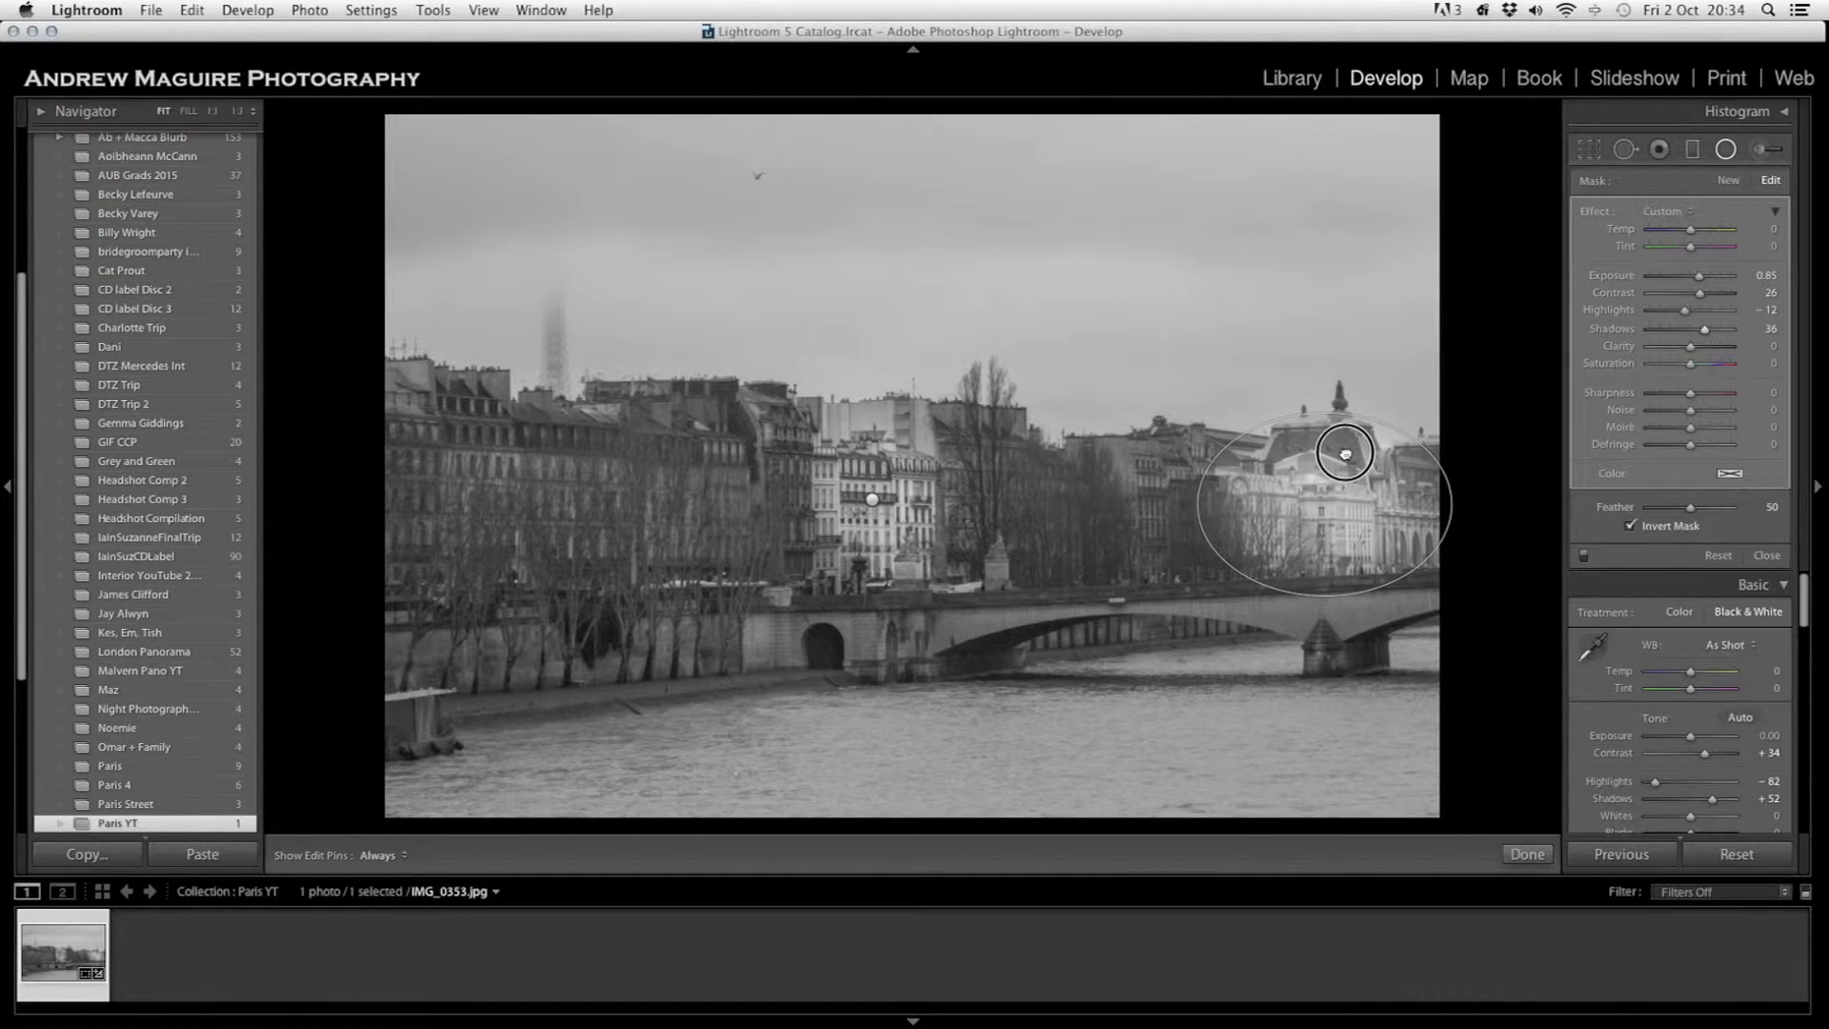
{"action": "left_click", "coordinate": [1545, 854]}
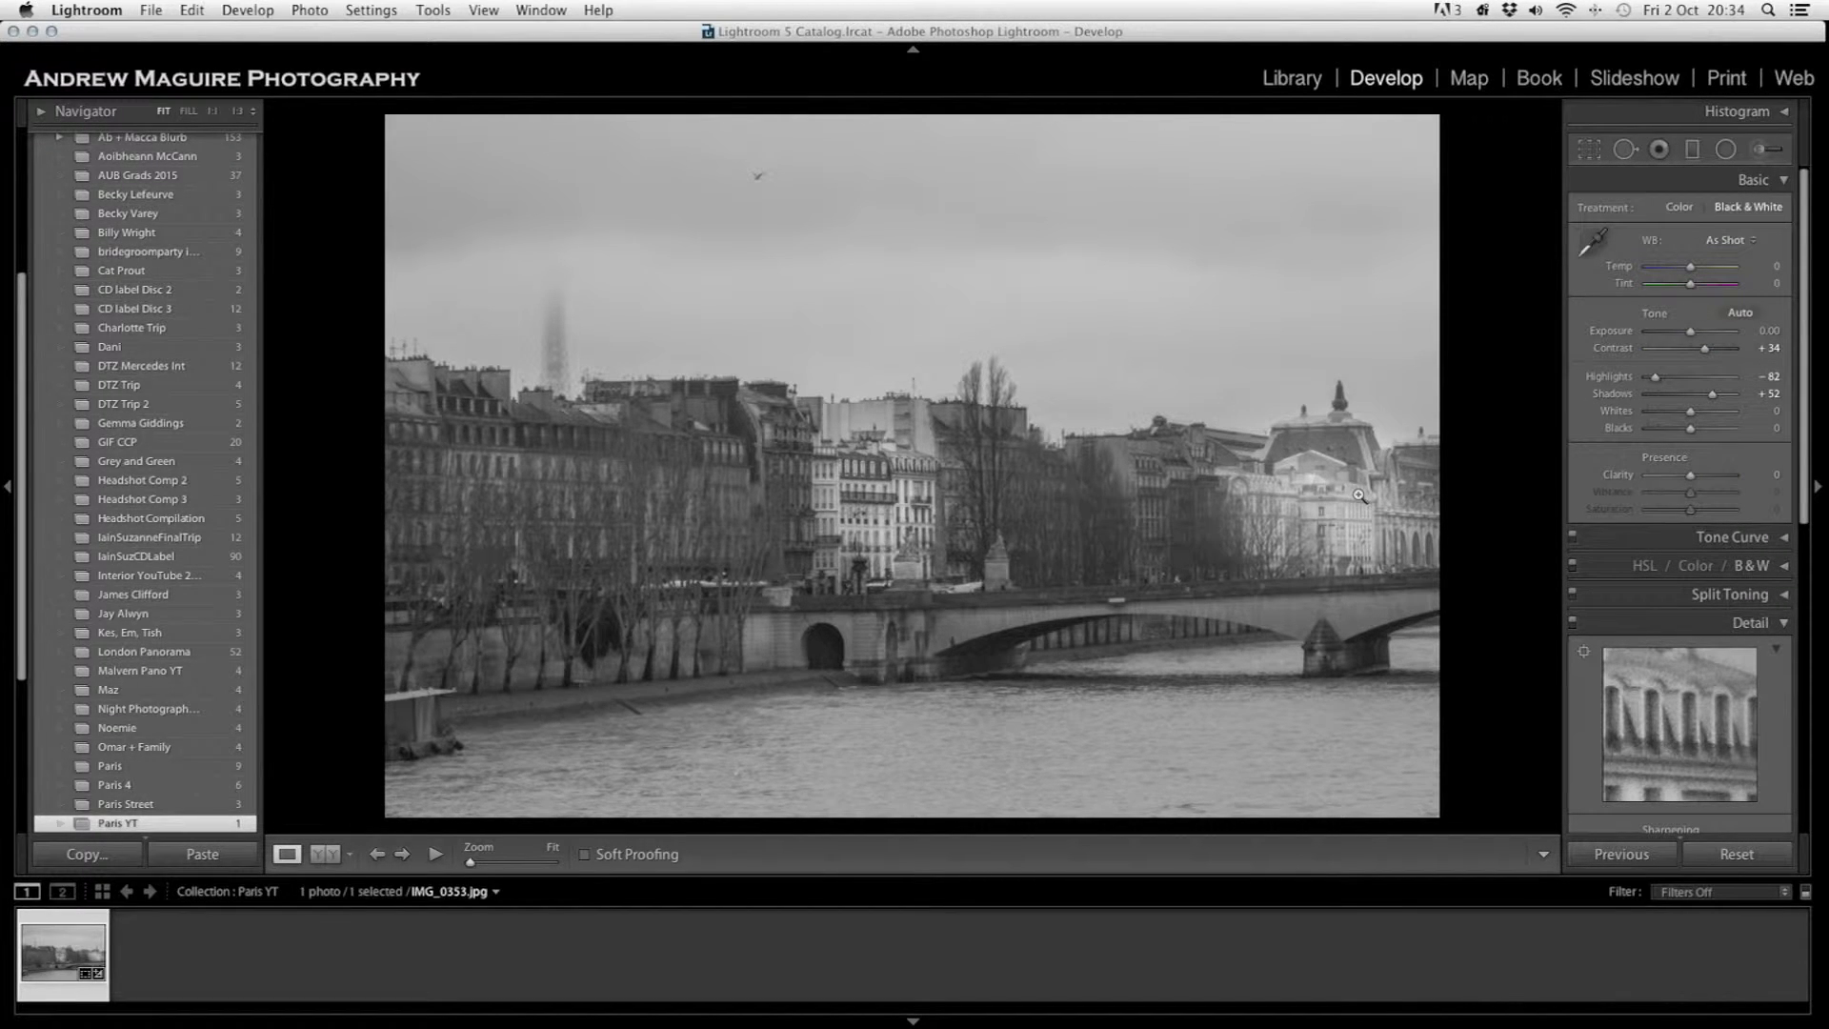
- Compare the photo before and after the edits by switching between the two versions
{"action": "key", "text": "backslash"}
{"action": "key", "text": "backslash"}
{"action": "key", "text": "backslash"}
{"action": "key", "text": "backslash"}
{"action": "key", "text": "backslash"}
{"action": "left_click", "coordinate": [1728, 153]}
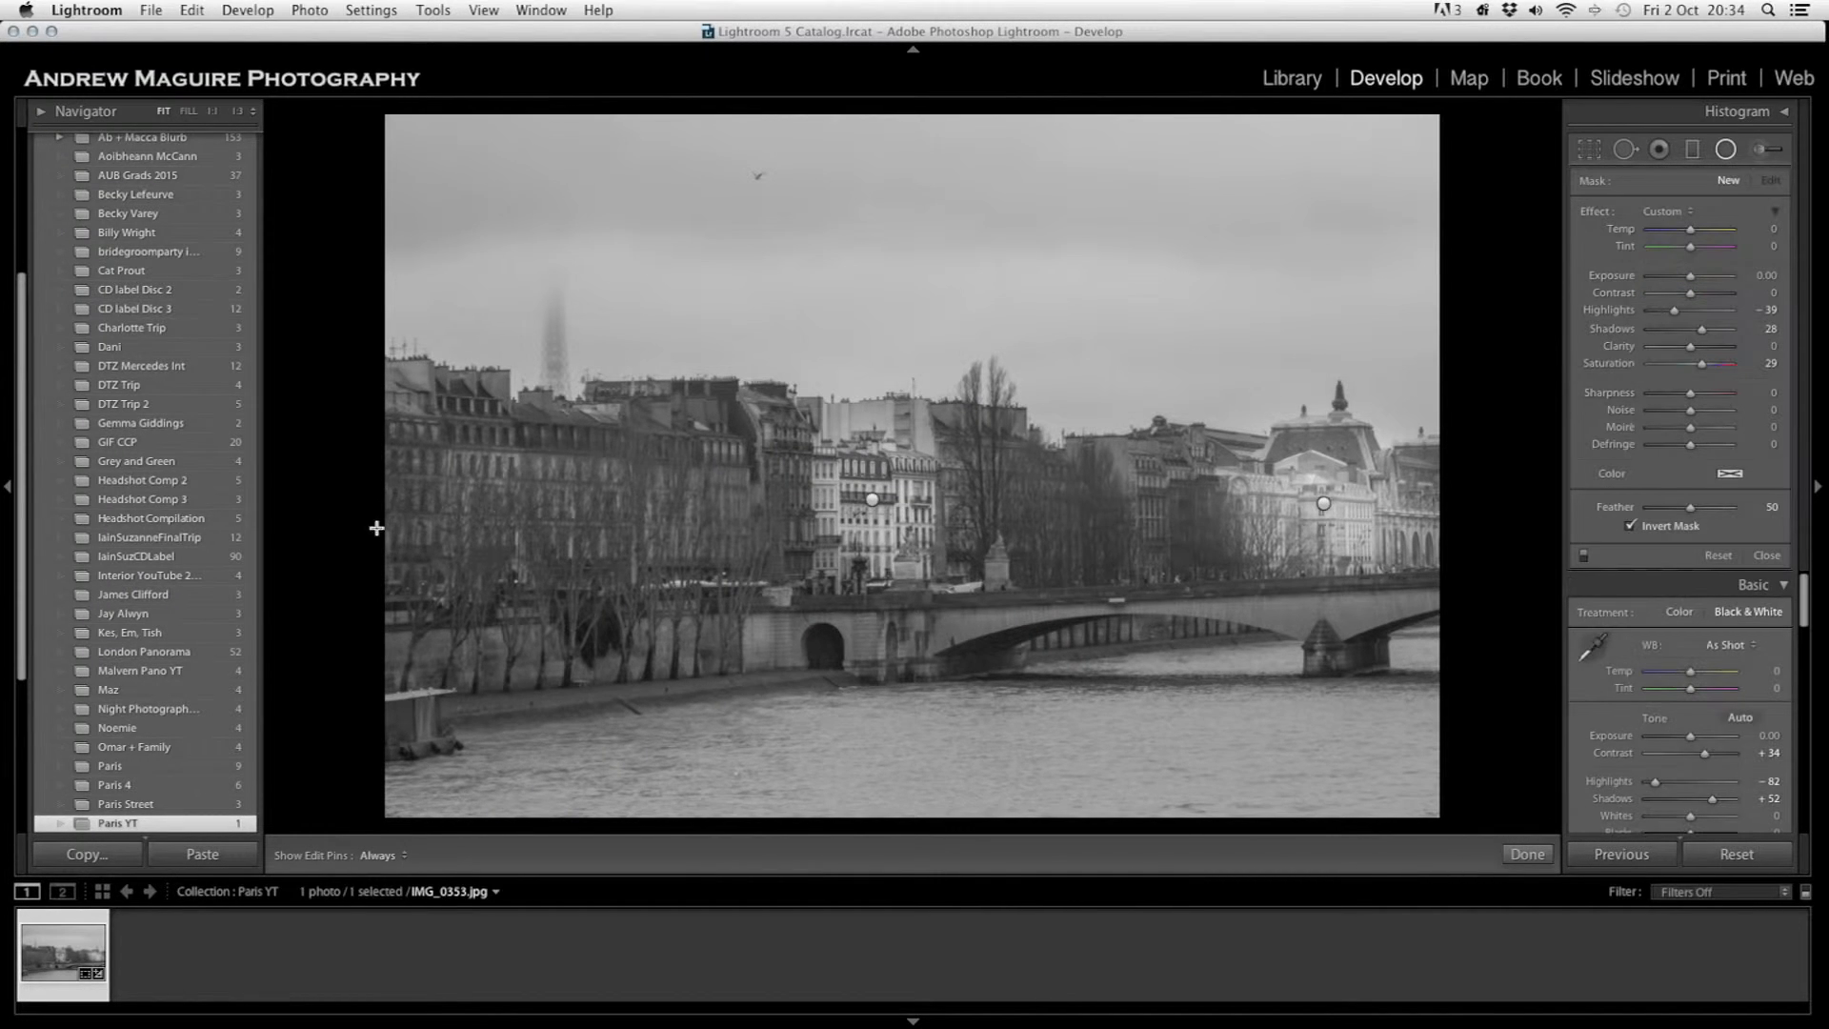
{"action": "left_click_drag", "start_coordinate": [654, 511], "coordinate": [355, 518]}
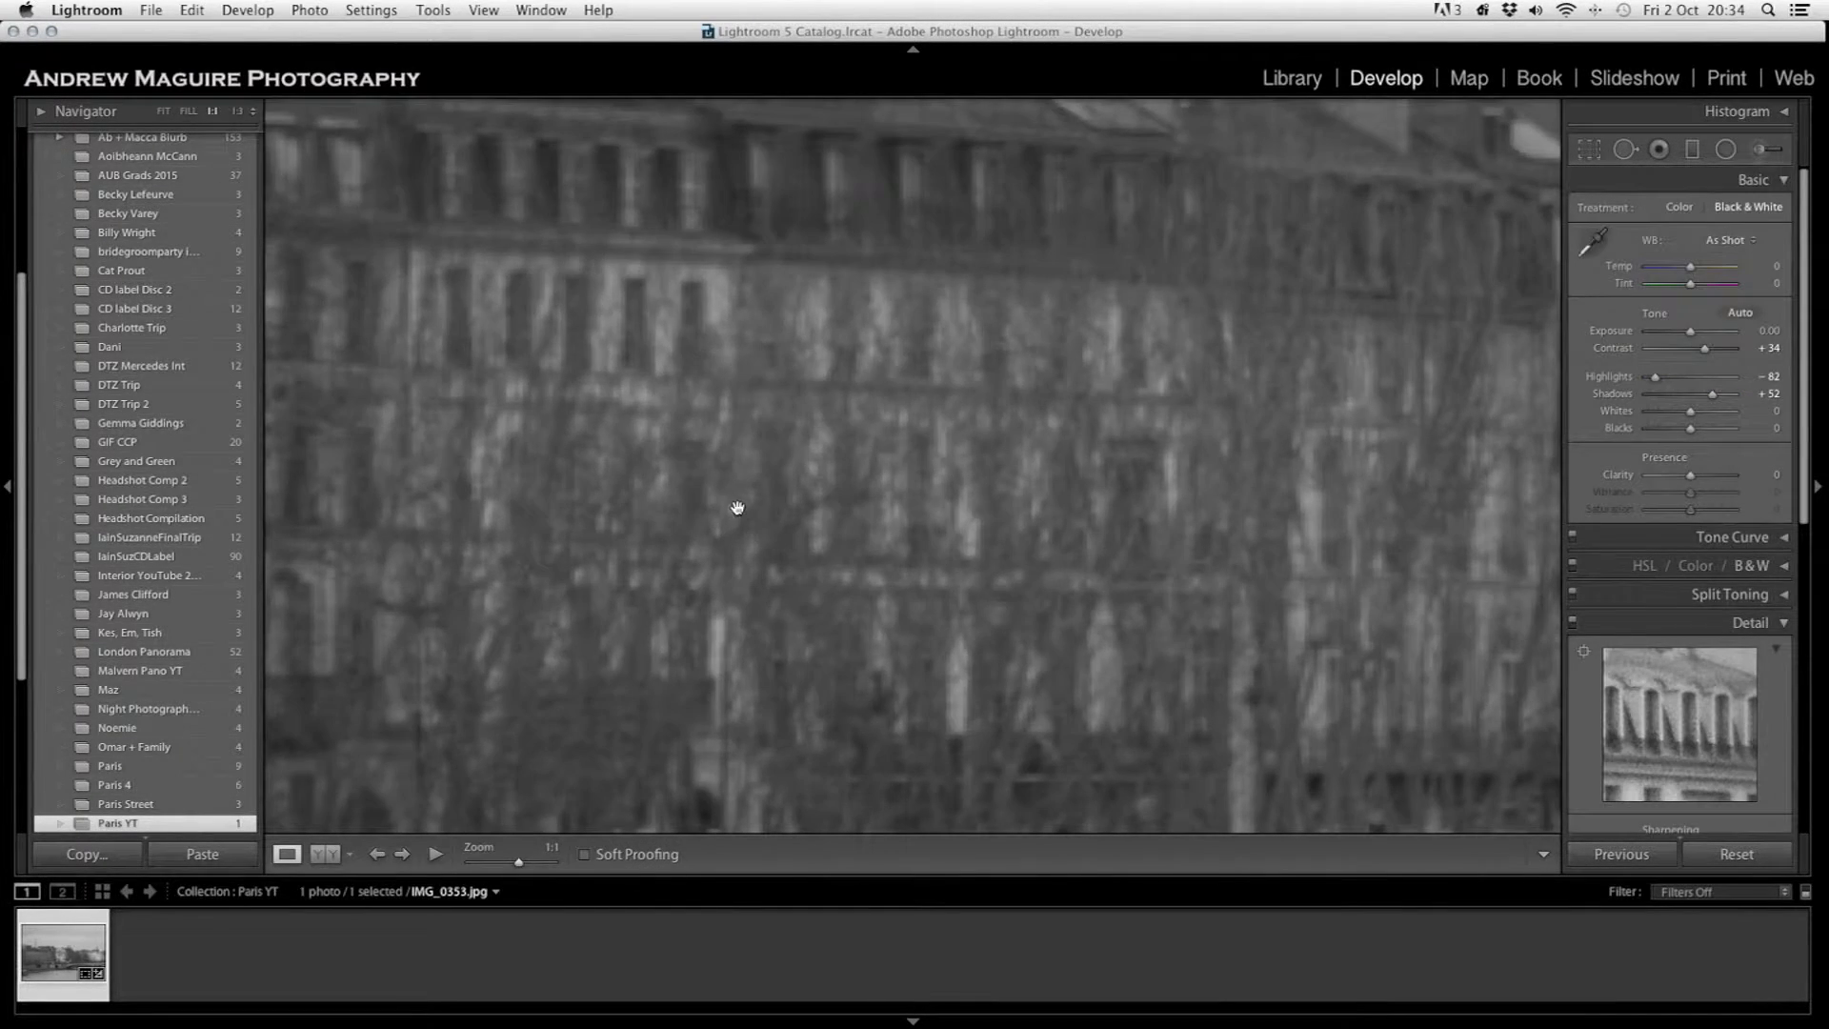
{"action": "left_click", "coordinate": [756, 510]}
- Draw a third radial filter over the tree-lined buildings on the photo's left side and extend it down to the riverbank
{"action": "left_click", "coordinate": [1723, 152]}
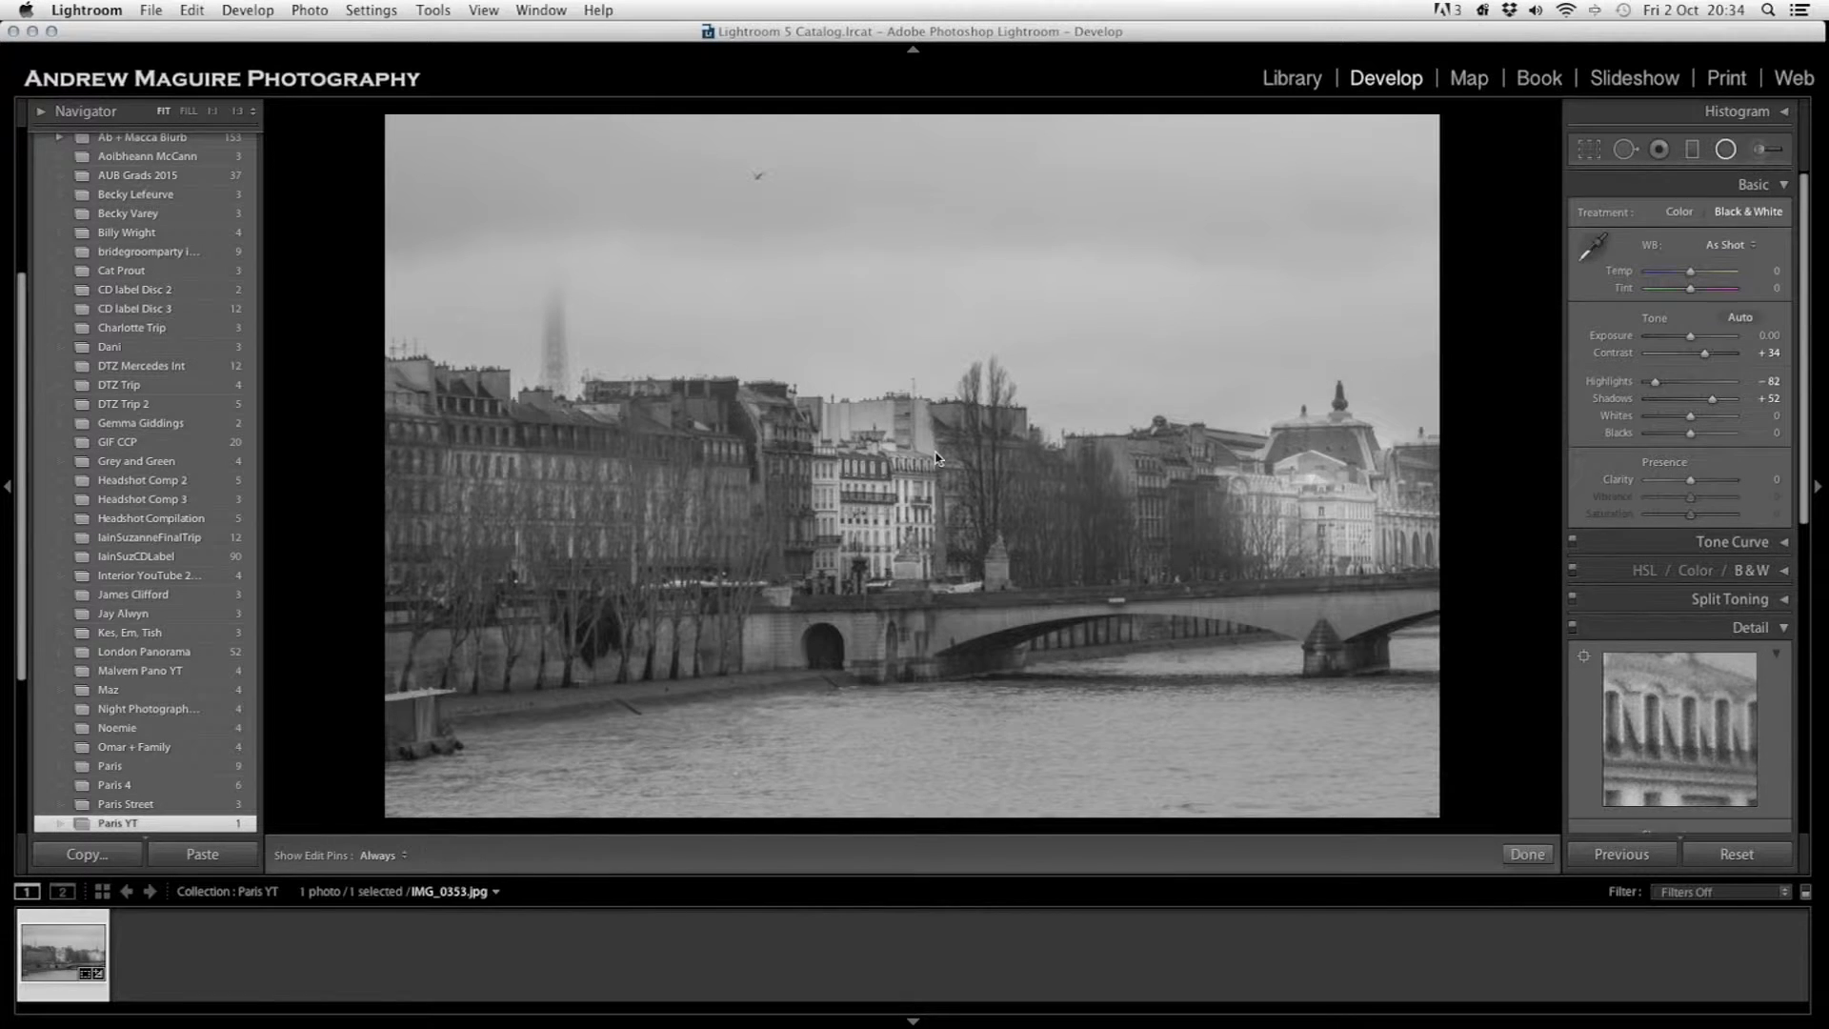
{"action": "left_click", "coordinate": [582, 508]}
{"action": "left_click_drag", "start_coordinate": [591, 449], "coordinate": [582, 391]}
{"action": "left_click_drag", "start_coordinate": [570, 503], "coordinate": [542, 488]}
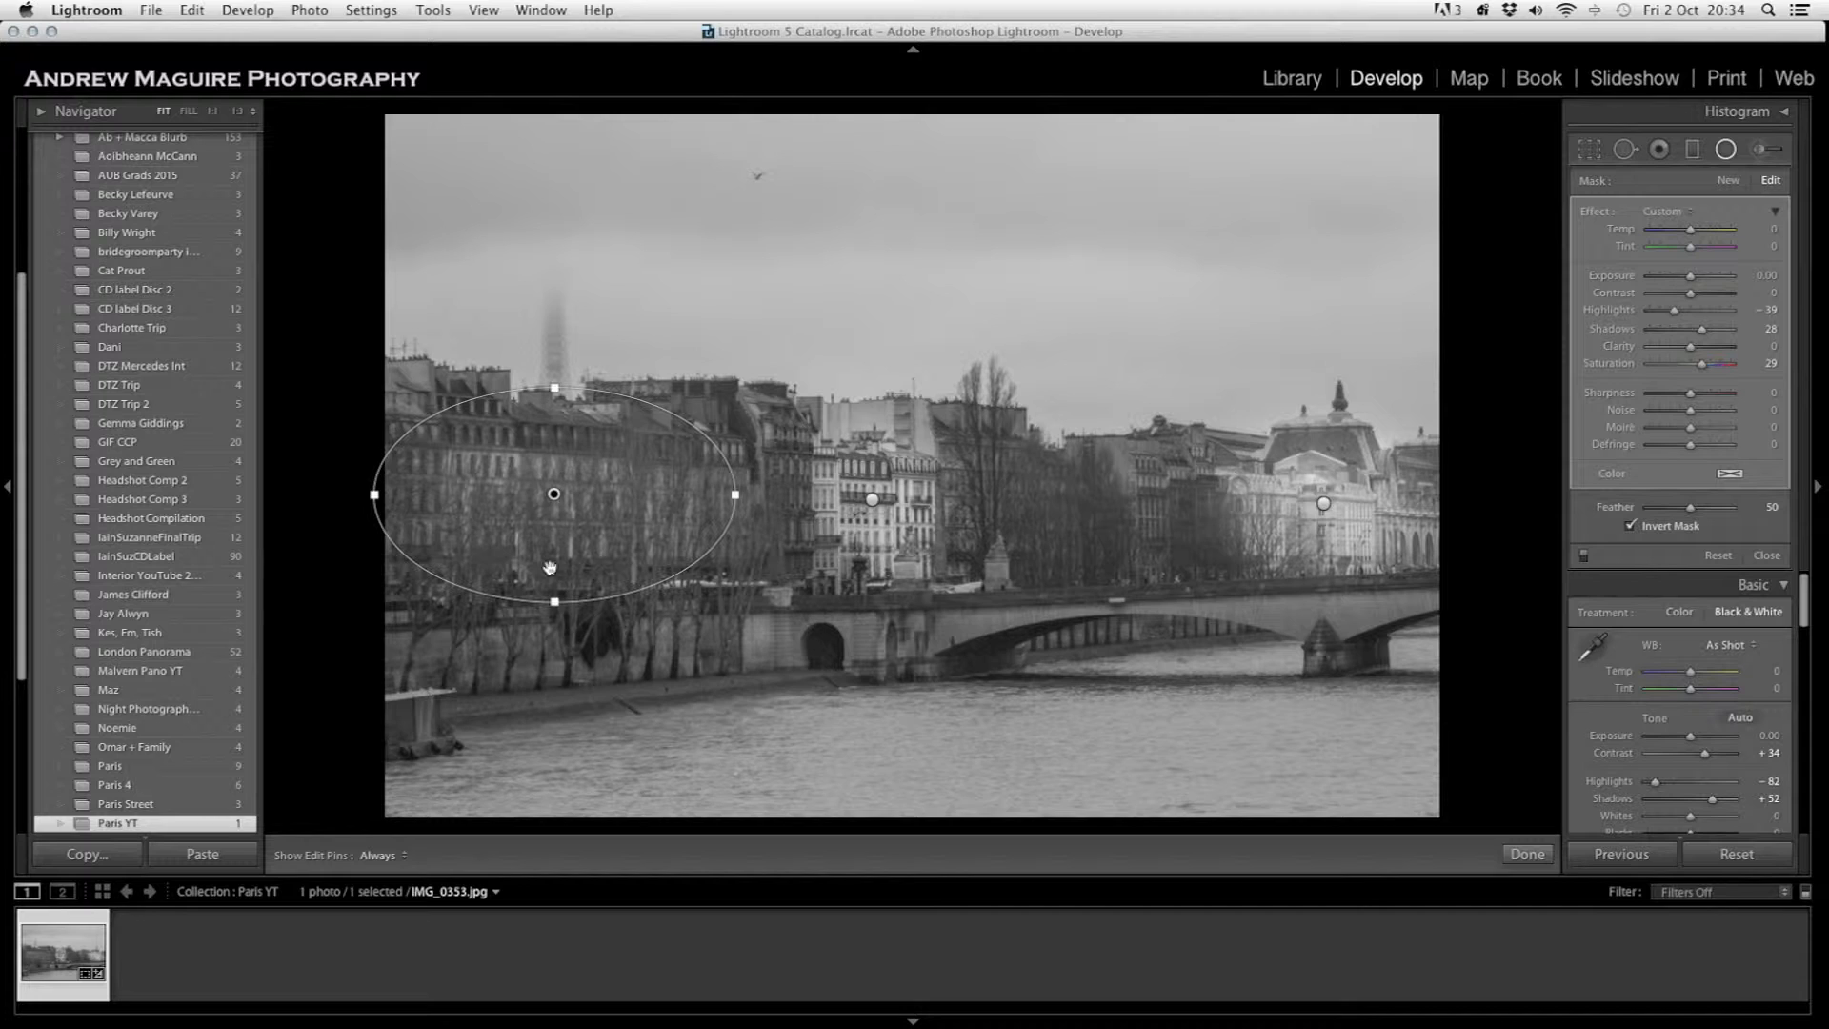
{"action": "left_click_drag", "start_coordinate": [561, 602], "coordinate": [563, 651]}
{"action": "left_click_drag", "start_coordinate": [559, 555], "coordinate": [539, 608]}
{"action": "left_click_drag", "start_coordinate": [531, 398], "coordinate": [534, 385]}
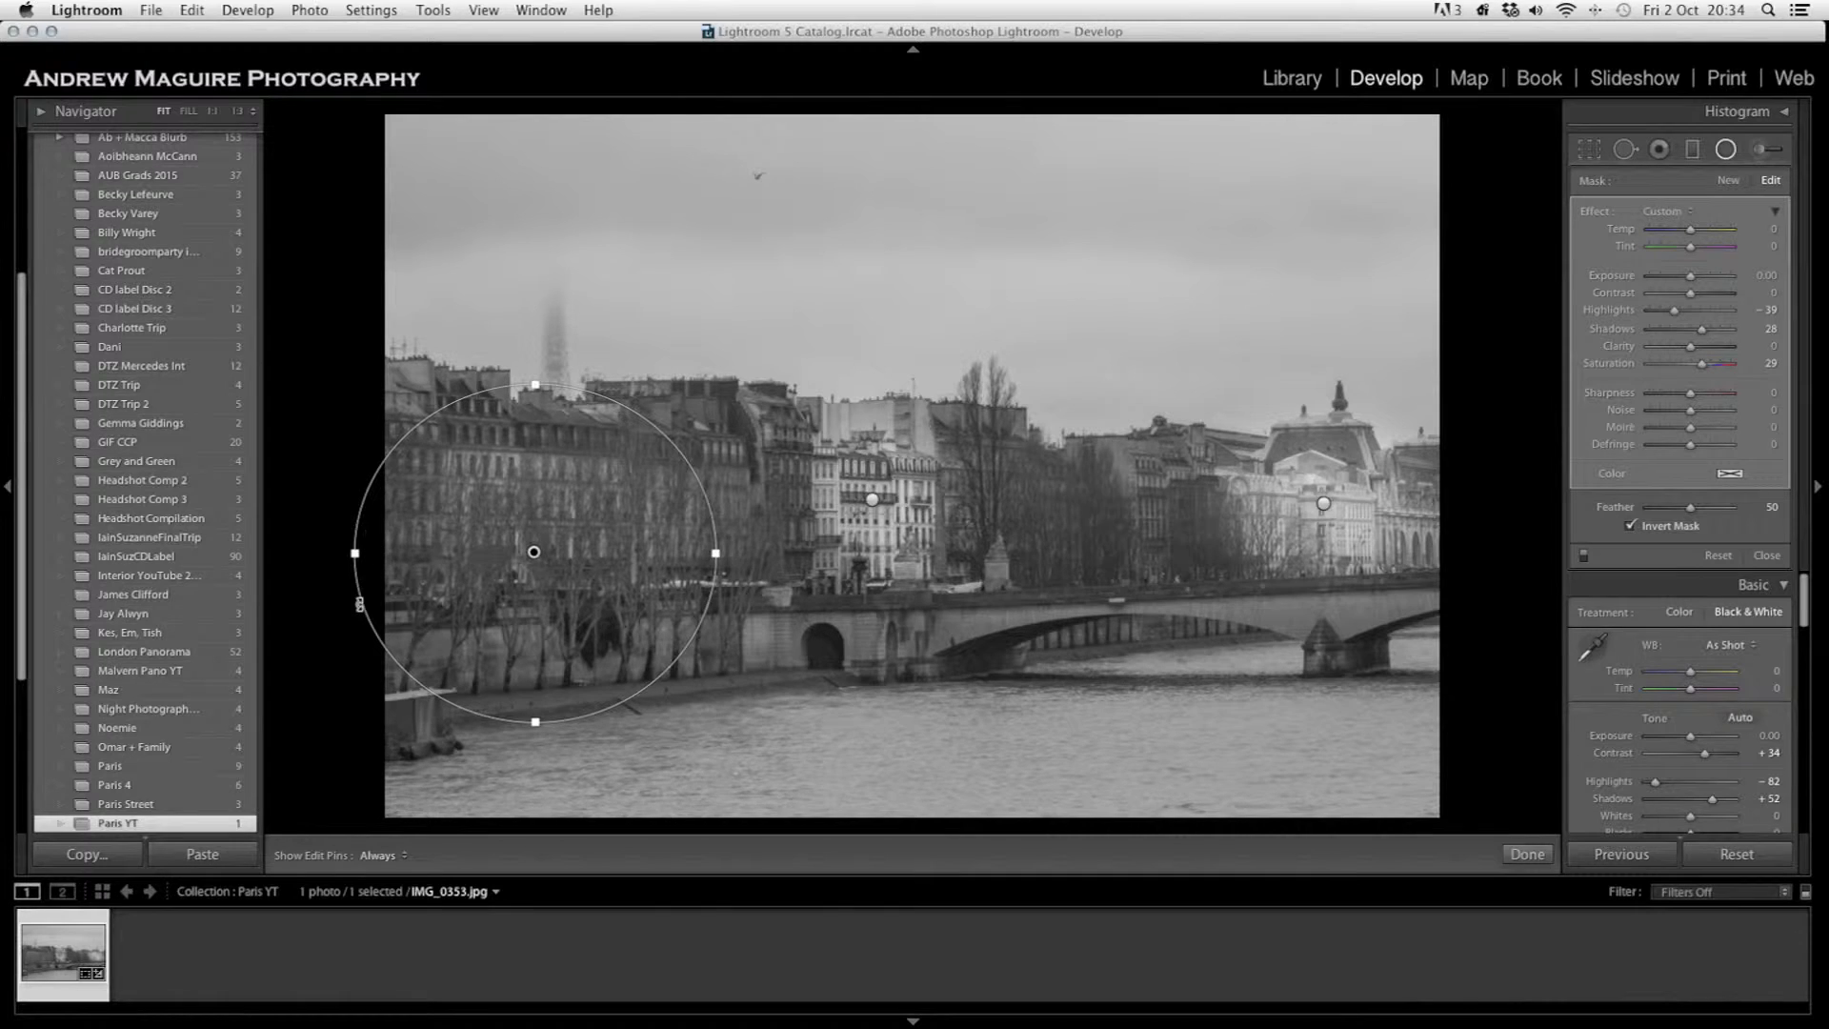
- Widen and flatten the new ellipse so it spans the tree-lined facades and the embankment wall
{"action": "left_click_drag", "start_coordinate": [358, 554], "coordinate": [339, 548]}
{"action": "left_click_drag", "start_coordinate": [446, 578], "coordinate": [449, 561]}
{"action": "left_click_drag", "start_coordinate": [735, 535], "coordinate": [760, 534]}
{"action": "left_click_drag", "start_coordinate": [705, 544], "coordinate": [722, 542]}
{"action": "left_click_drag", "start_coordinate": [552, 364], "coordinate": [550, 385]}
{"action": "left_click_drag", "start_coordinate": [551, 462], "coordinate": [553, 468]}
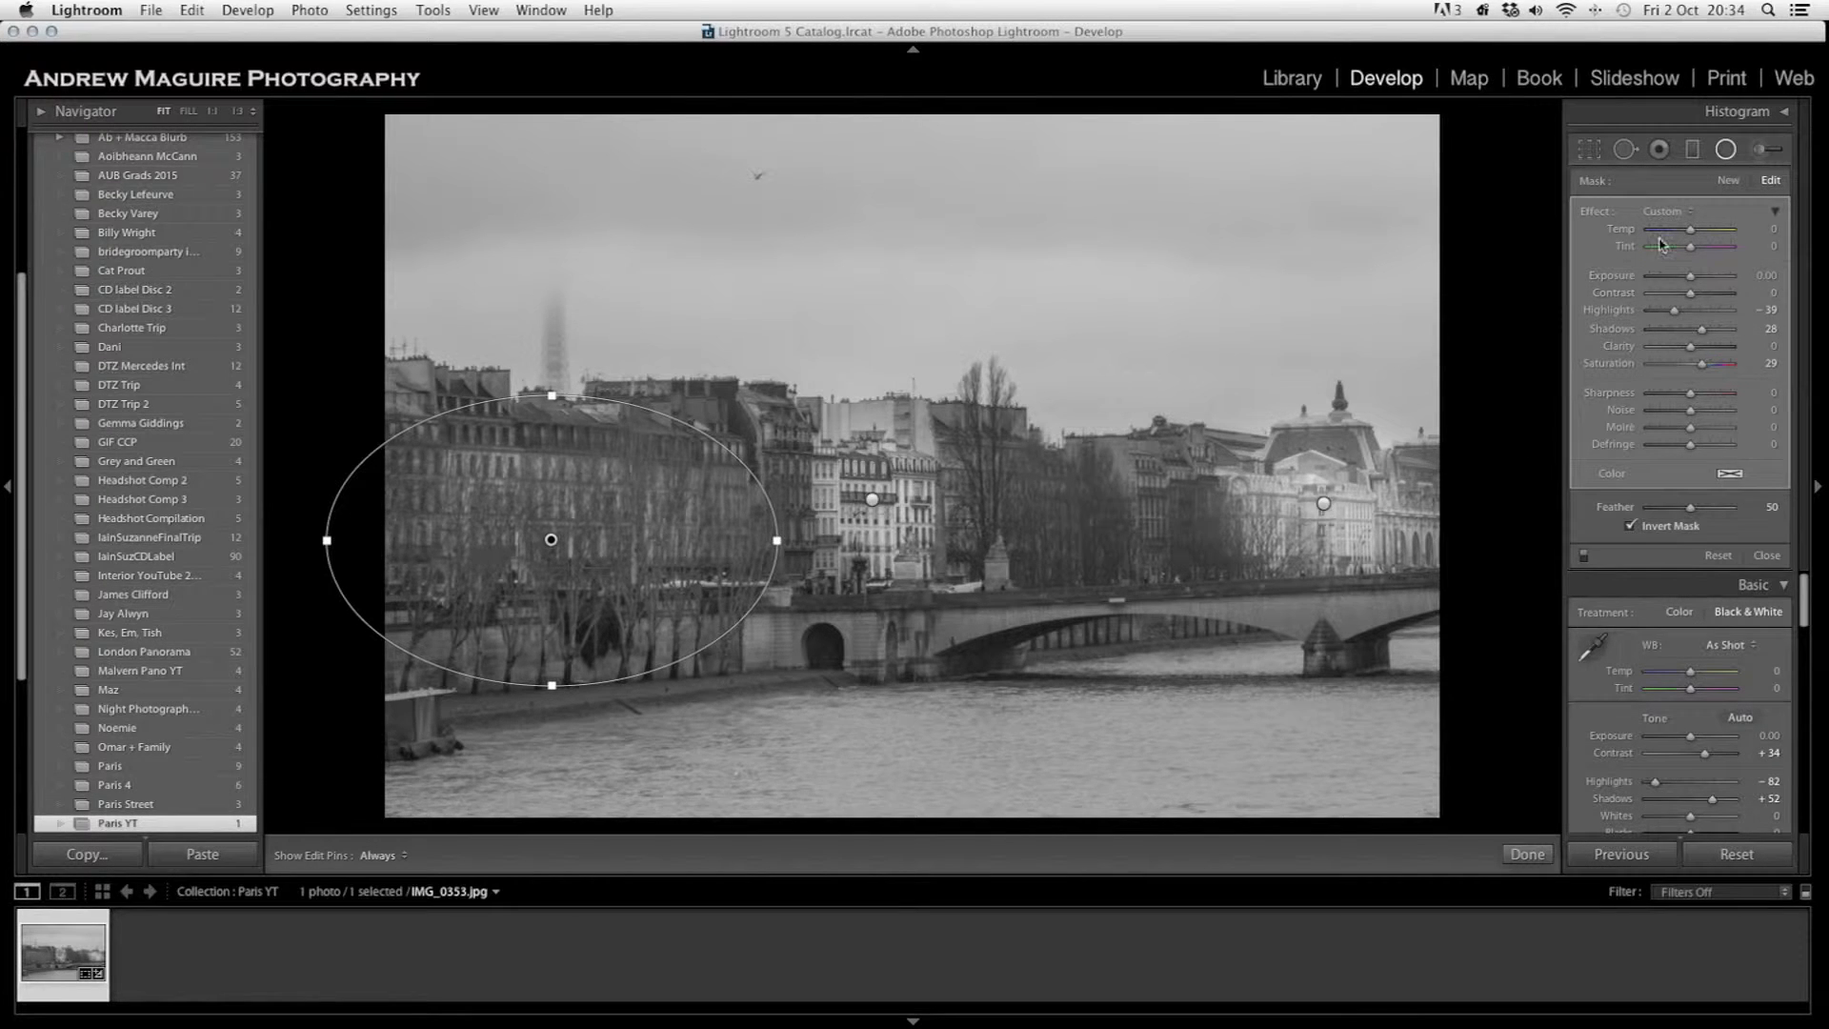
- Reset the tree-lined buildings filter and set Exposure to 0.53, Contrast to 30, Highlights to 38, Shadows to 20 and Clarity to 68
{"action": "double_click", "coordinate": [1596, 210]}
{"action": "left_click_drag", "start_coordinate": [1693, 276], "coordinate": [1697, 333]}
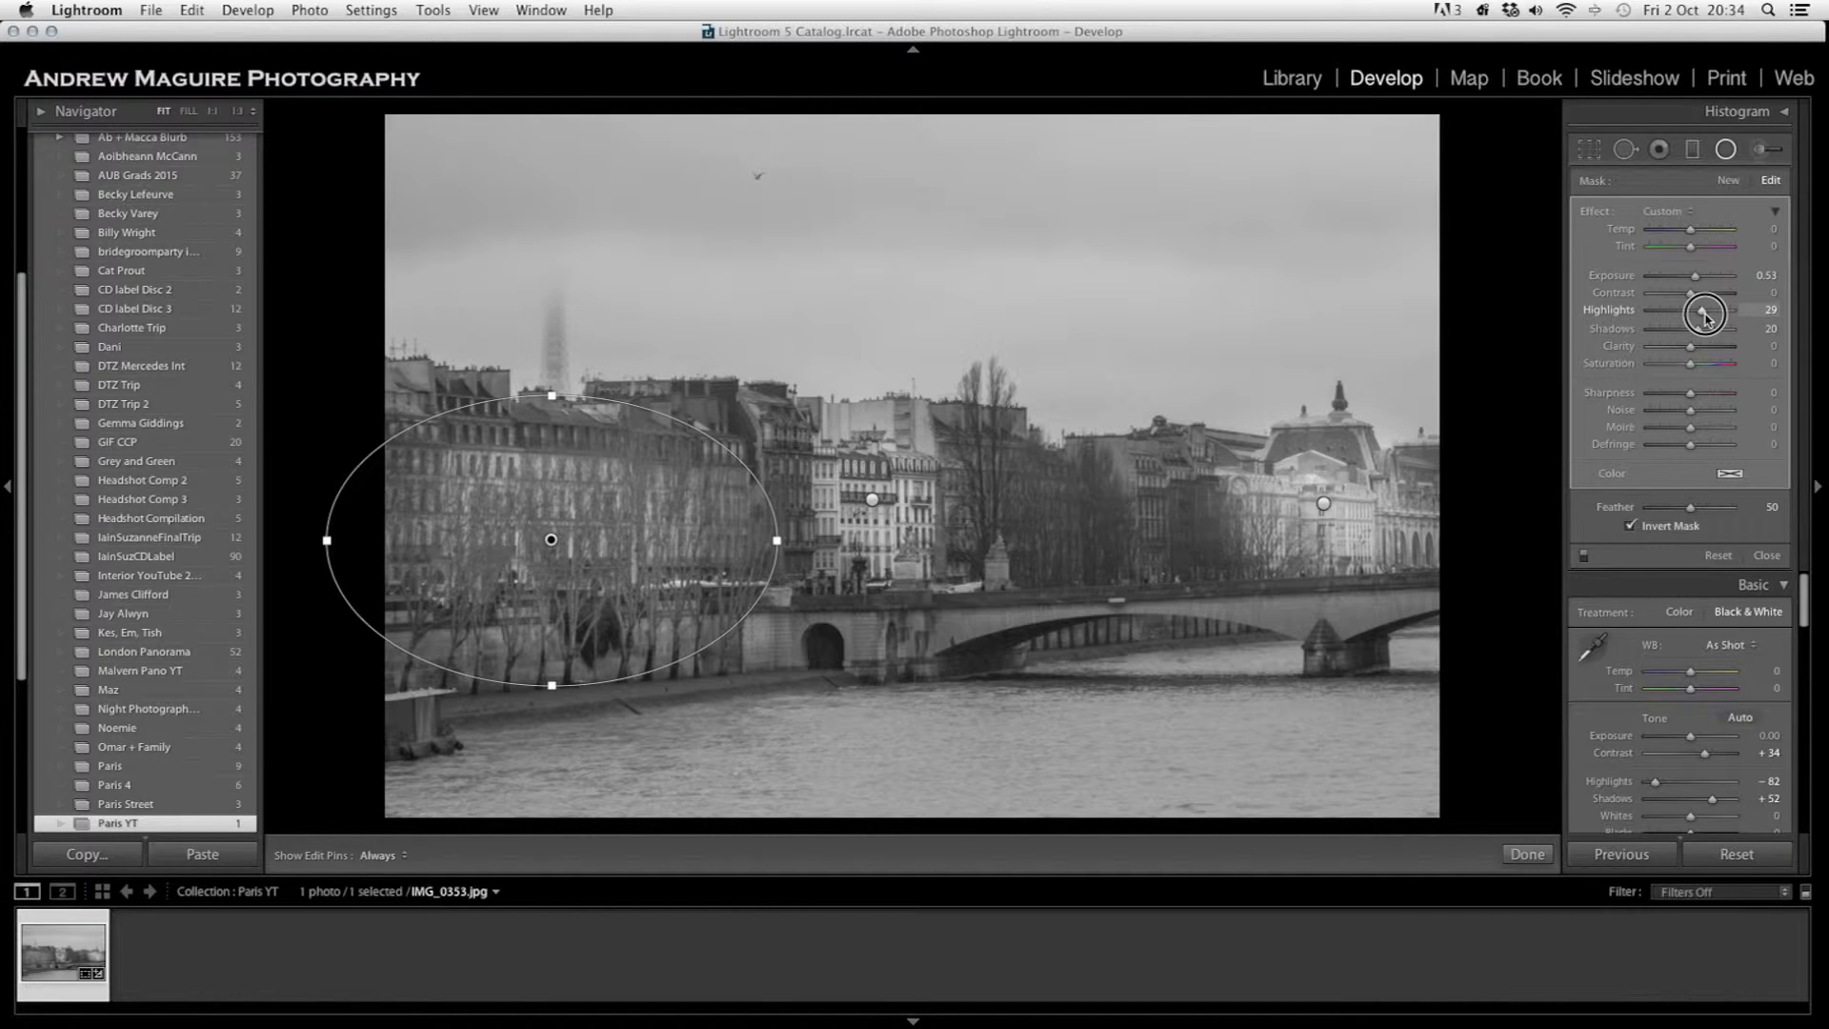
{"action": "left_click_drag", "start_coordinate": [1692, 348], "coordinate": [1702, 294]}
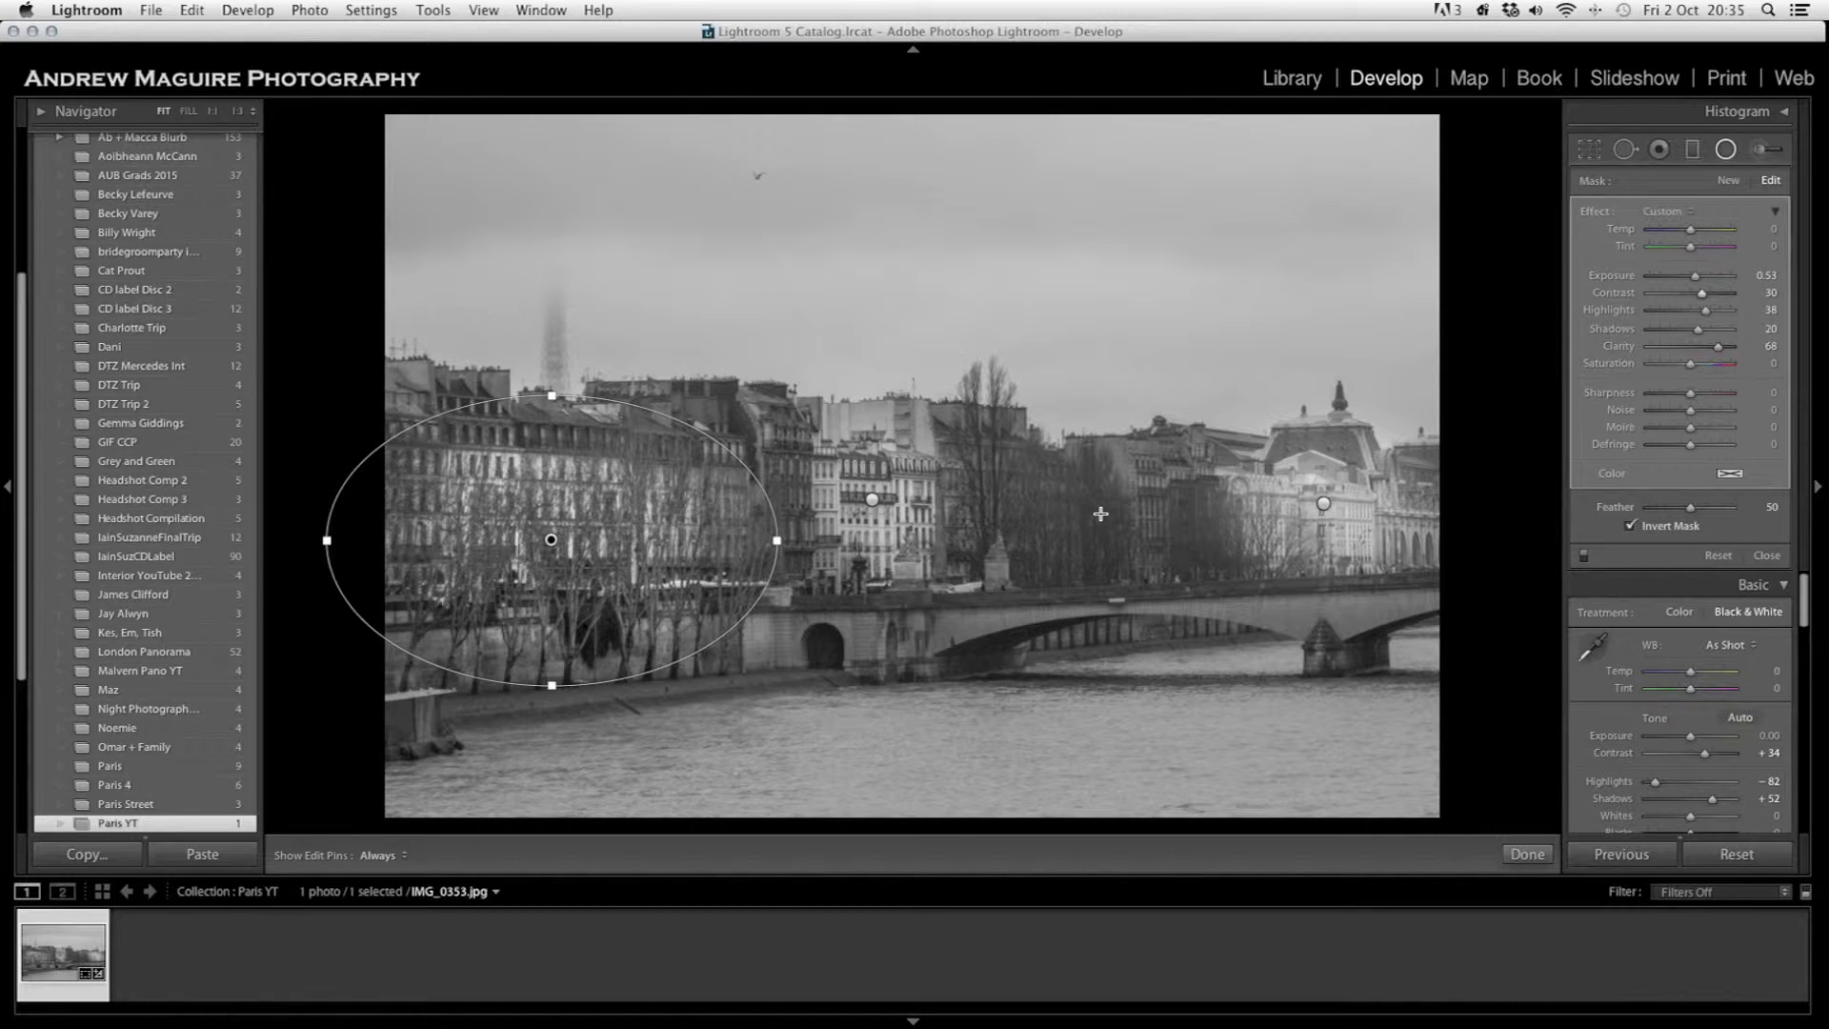
- Move the tree-lined buildings filter slightly up and to the right, and close the Radial Filter
{"action": "left_click_drag", "start_coordinate": [709, 526], "coordinate": [731, 509]}
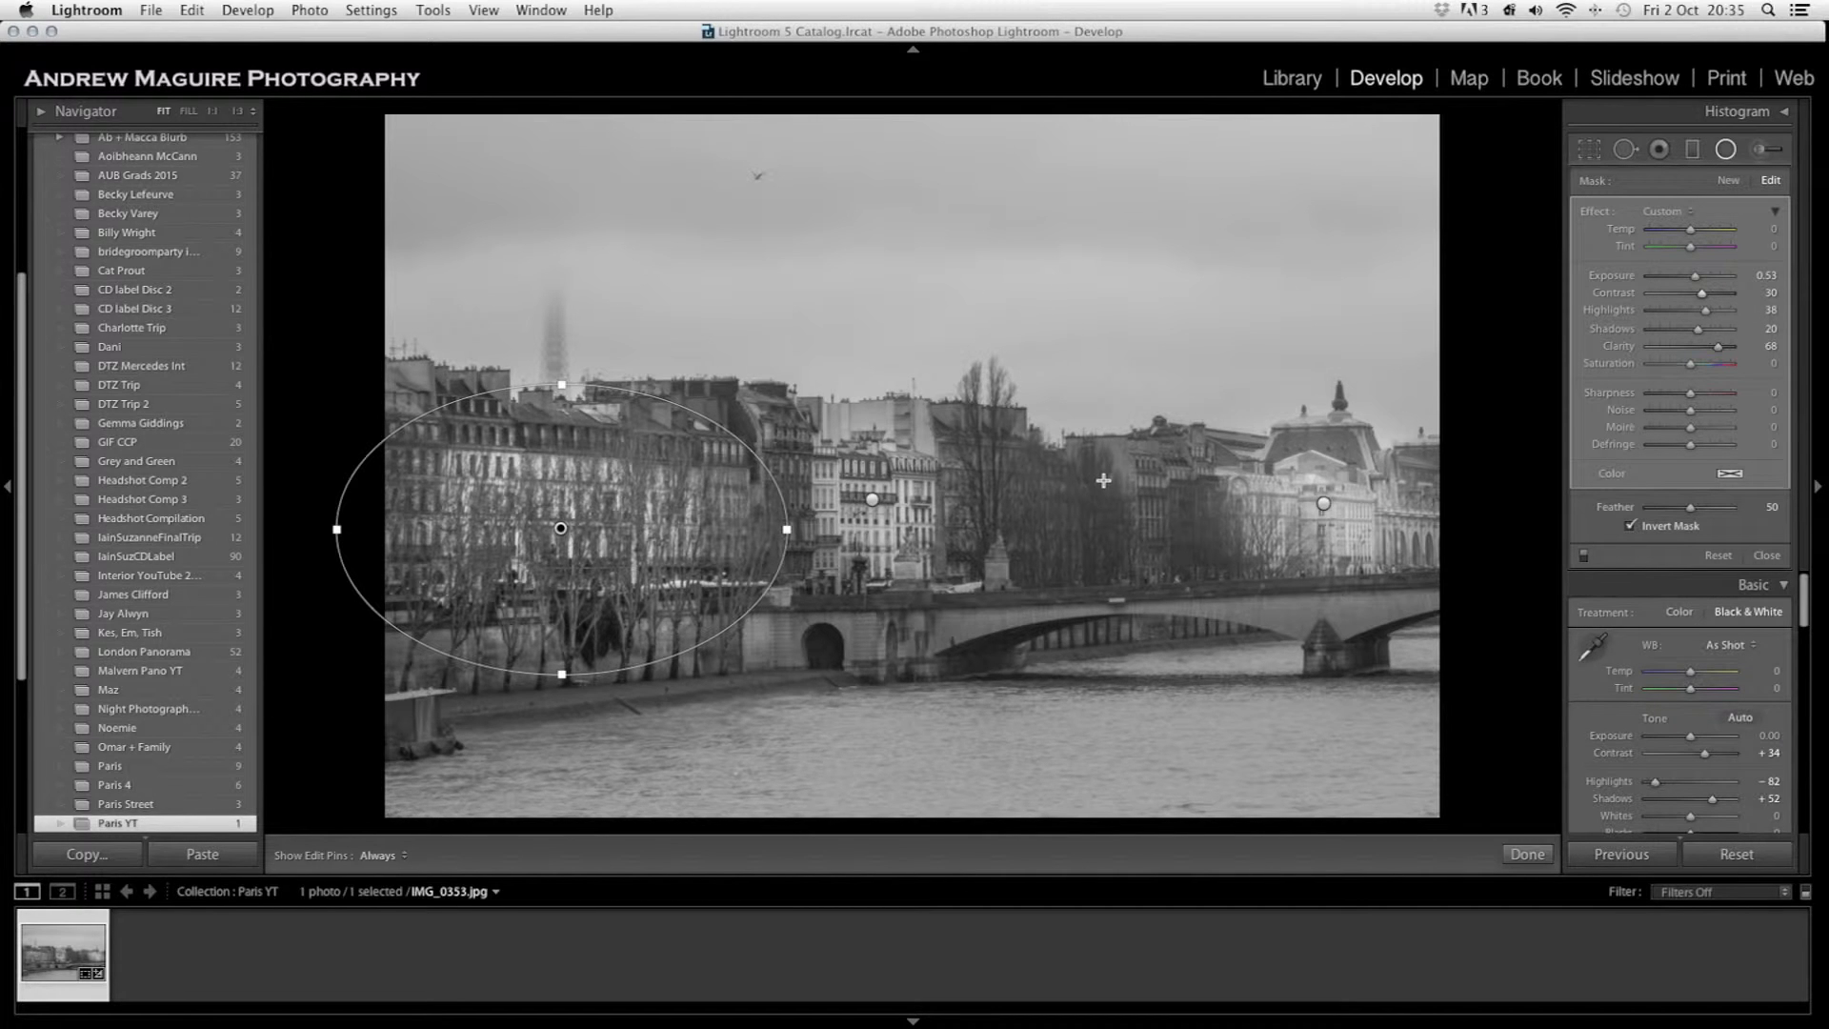
{"action": "left_click", "coordinate": [1725, 151]}
{"action": "left_click", "coordinate": [1725, 150]}
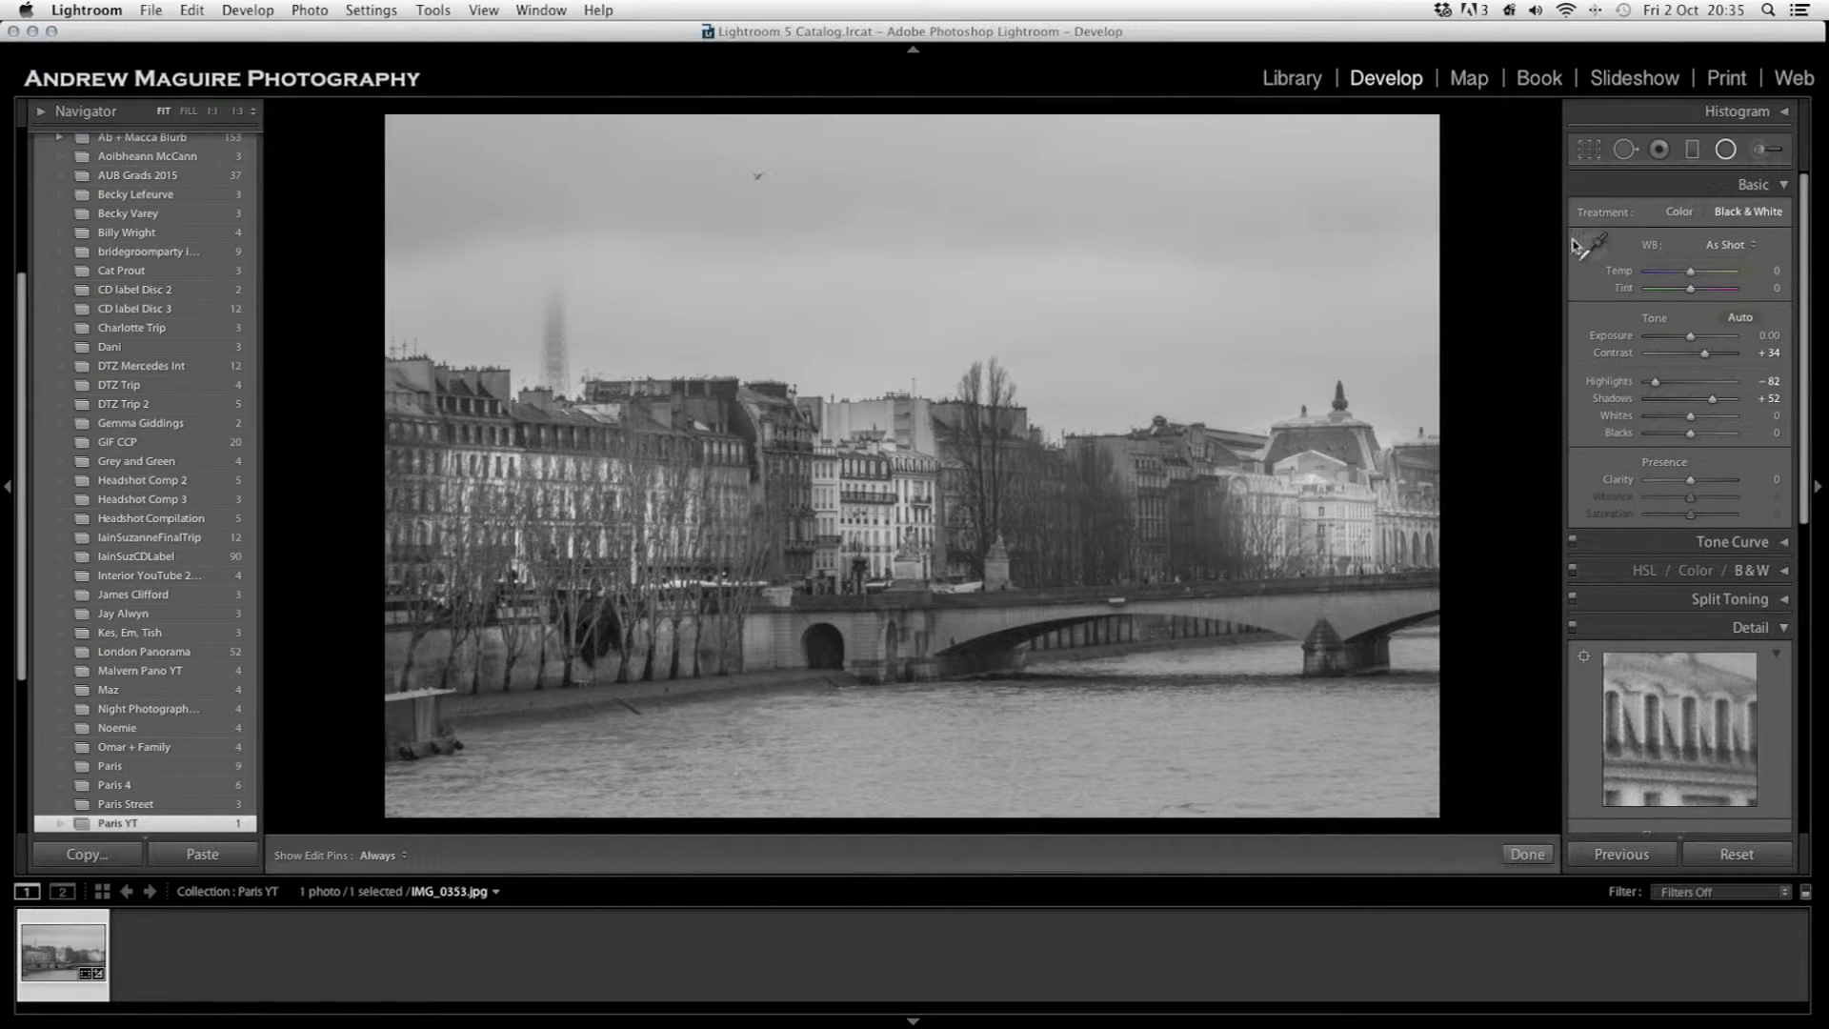
{"action": "left_click", "coordinate": [1725, 149]}
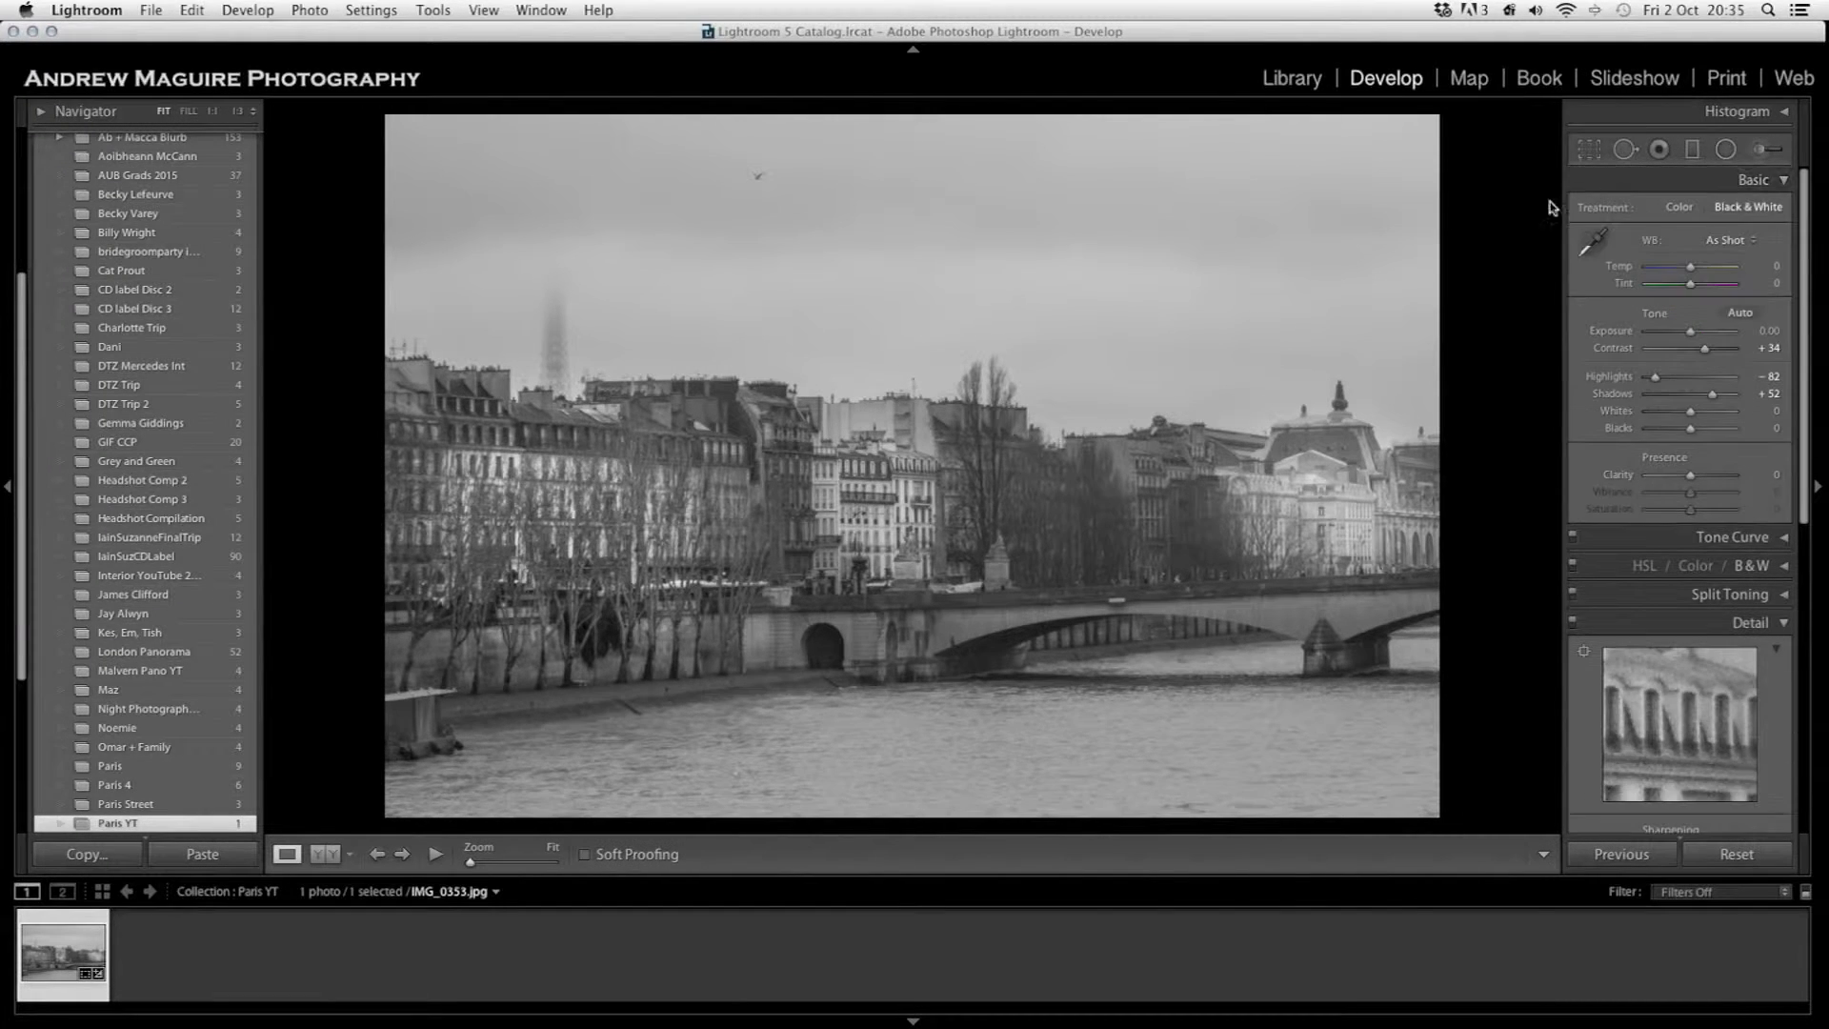
- Draw a fourth radial filter over the dark trees and buildings behind the bridge's statue, and shape it into a wide ellipse above the bridge
{"action": "left_click", "coordinate": [1725, 150]}
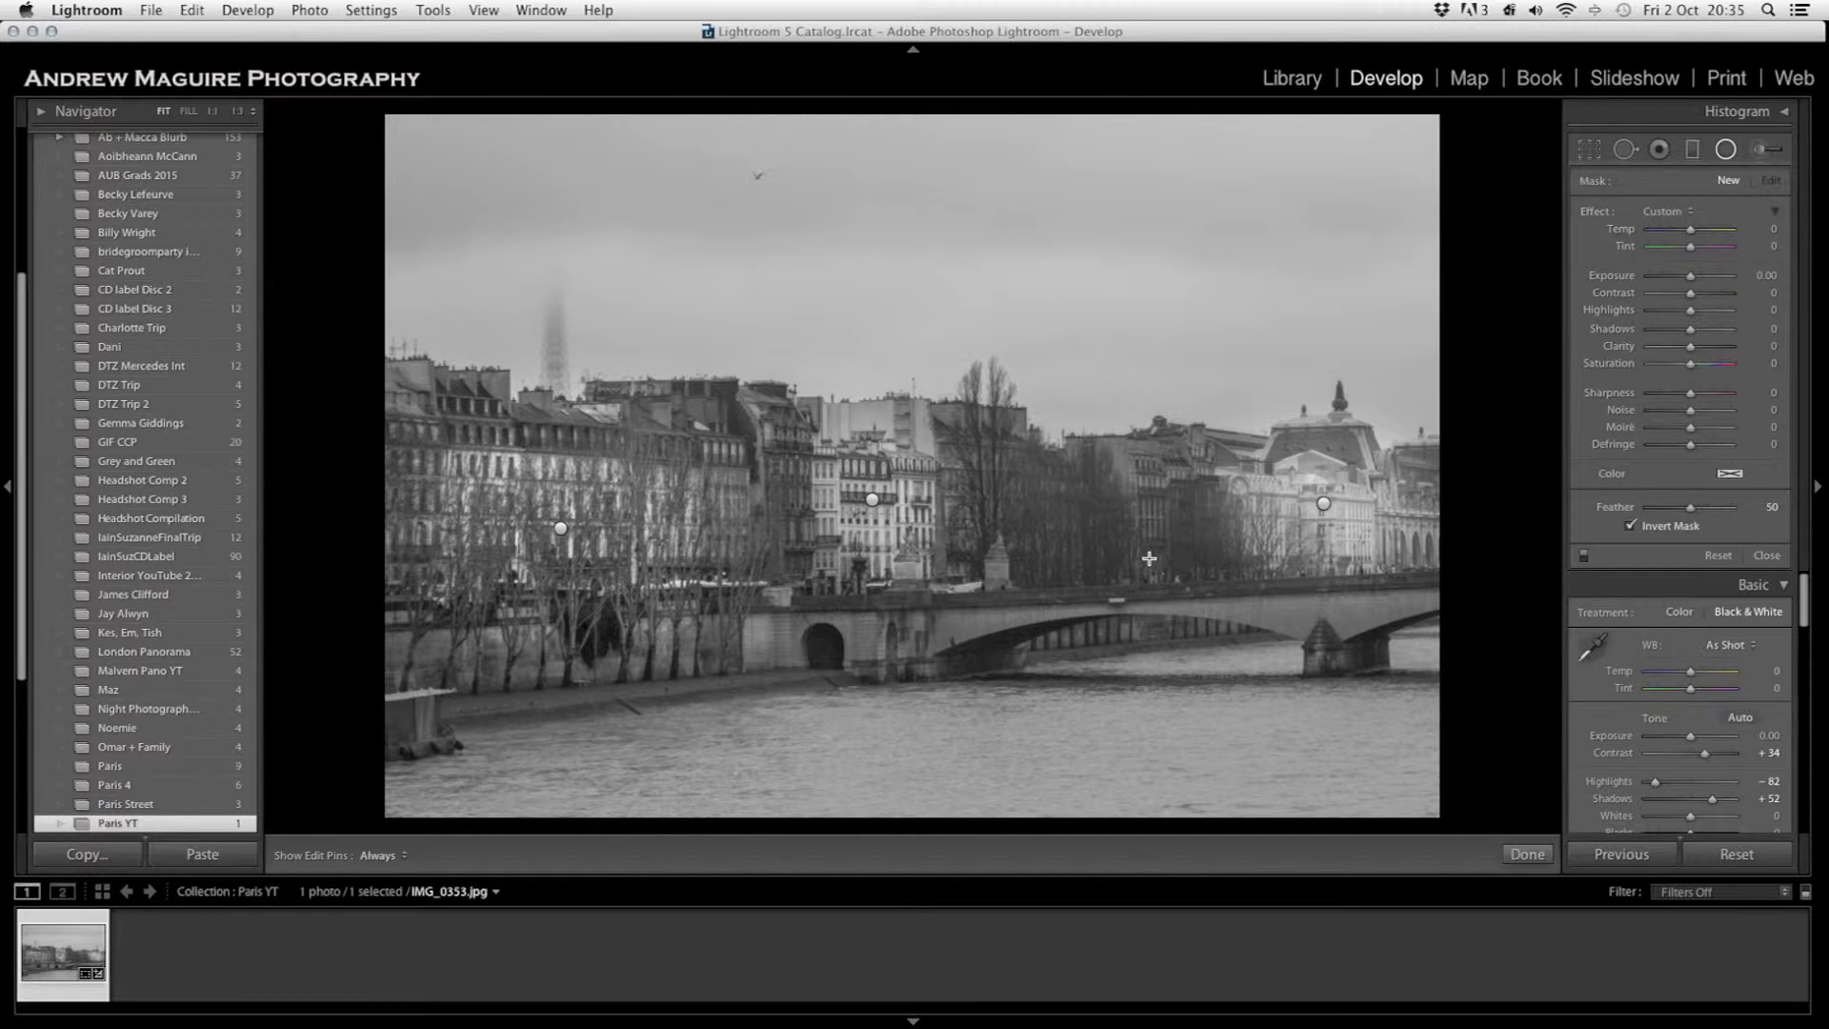
{"action": "left_click_drag", "start_coordinate": [1149, 556], "coordinate": [1143, 474]}
{"action": "mouse_move", "coordinate": [1148, 581]}
{"action": "left_mouse_down"}
{"action": "mouse_move", "coordinate": [1154, 550]}
{"action": "mouse_move", "coordinate": [1114, 512]}
{"action": "mouse_move", "coordinate": [1018, 511]}
{"action": "left_mouse_up"}
{"action": "left_click_drag", "start_coordinate": [1128, 518], "coordinate": [1068, 520]}
{"action": "left_click_drag", "start_coordinate": [946, 513], "coordinate": [922, 505]}
{"action": "left_click_drag", "start_coordinate": [1088, 506], "coordinate": [1072, 500]}
{"action": "left_click_drag", "start_coordinate": [1078, 427], "coordinate": [1121, 509]}
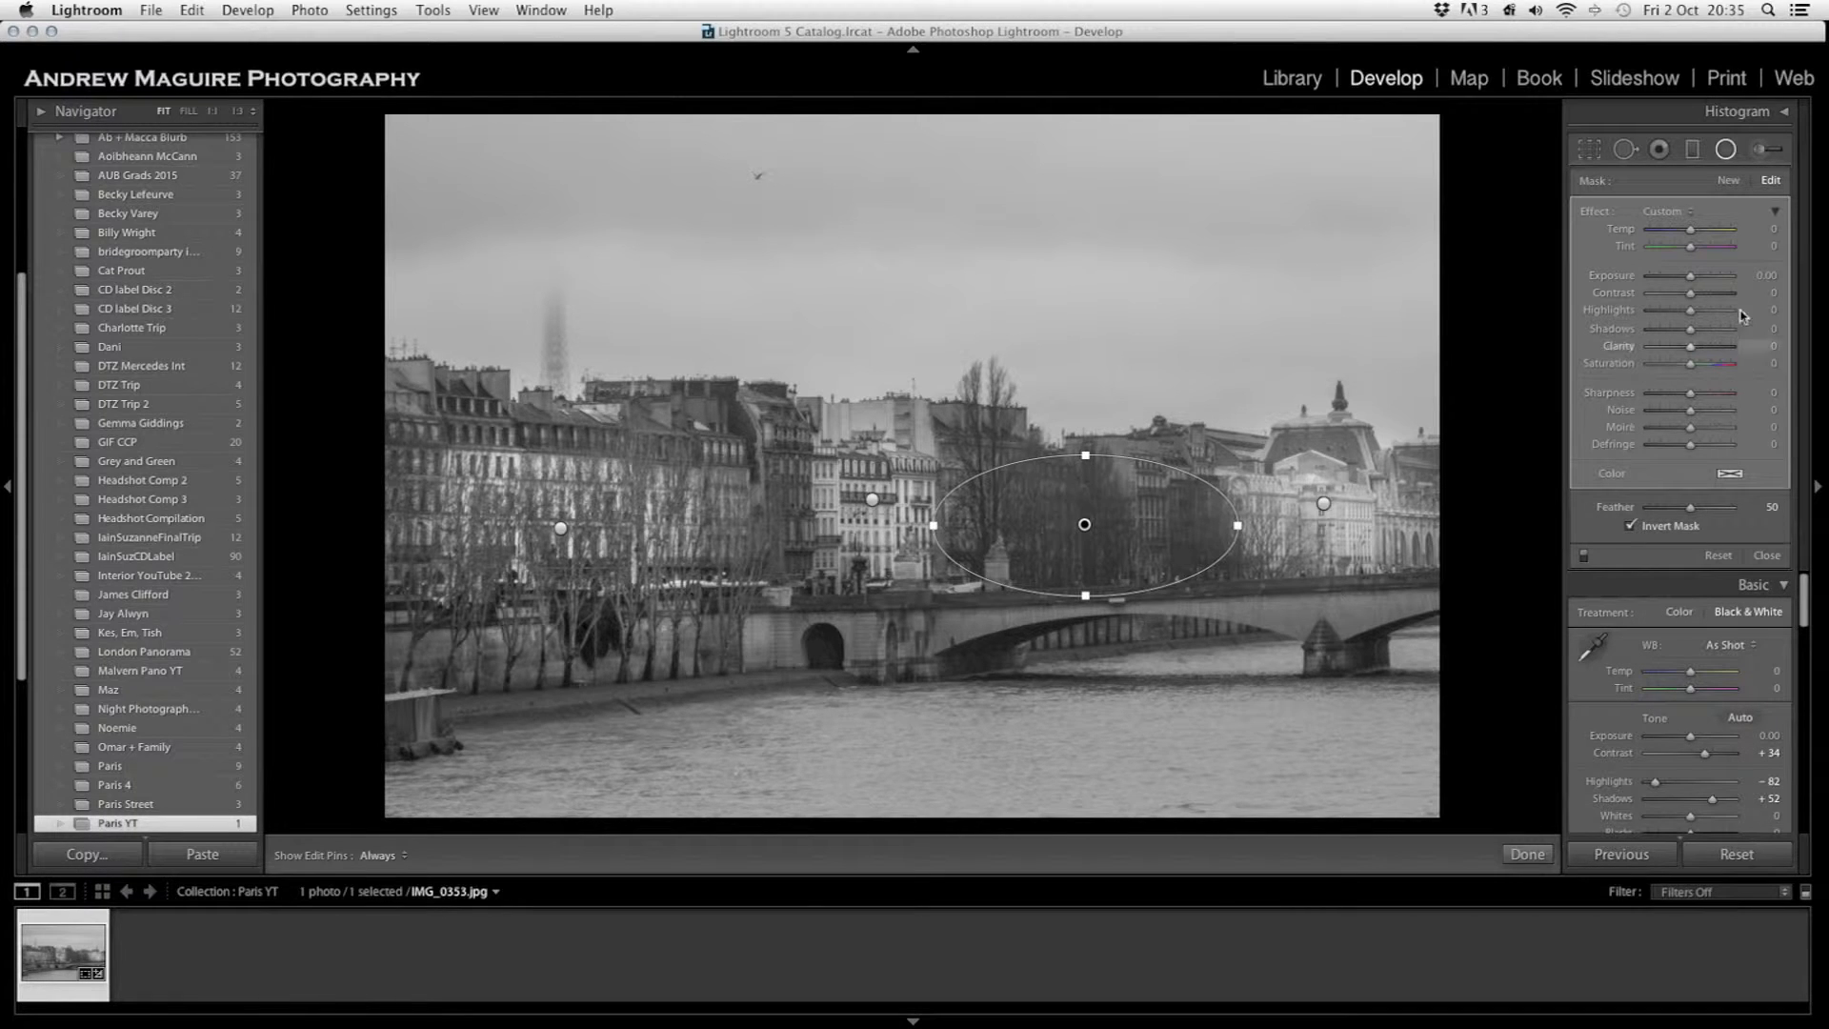
- Set this filter to Exposure 0.52, Contrast 15, Highlights 52, Shadows 40 and Clarity 25, shift it slightly up and left, and close the tool
{"action": "left_click_drag", "start_coordinate": [1690, 294], "coordinate": [1701, 349]}
{"action": "left_click_drag", "start_coordinate": [1692, 276], "coordinate": [1702, 282]}
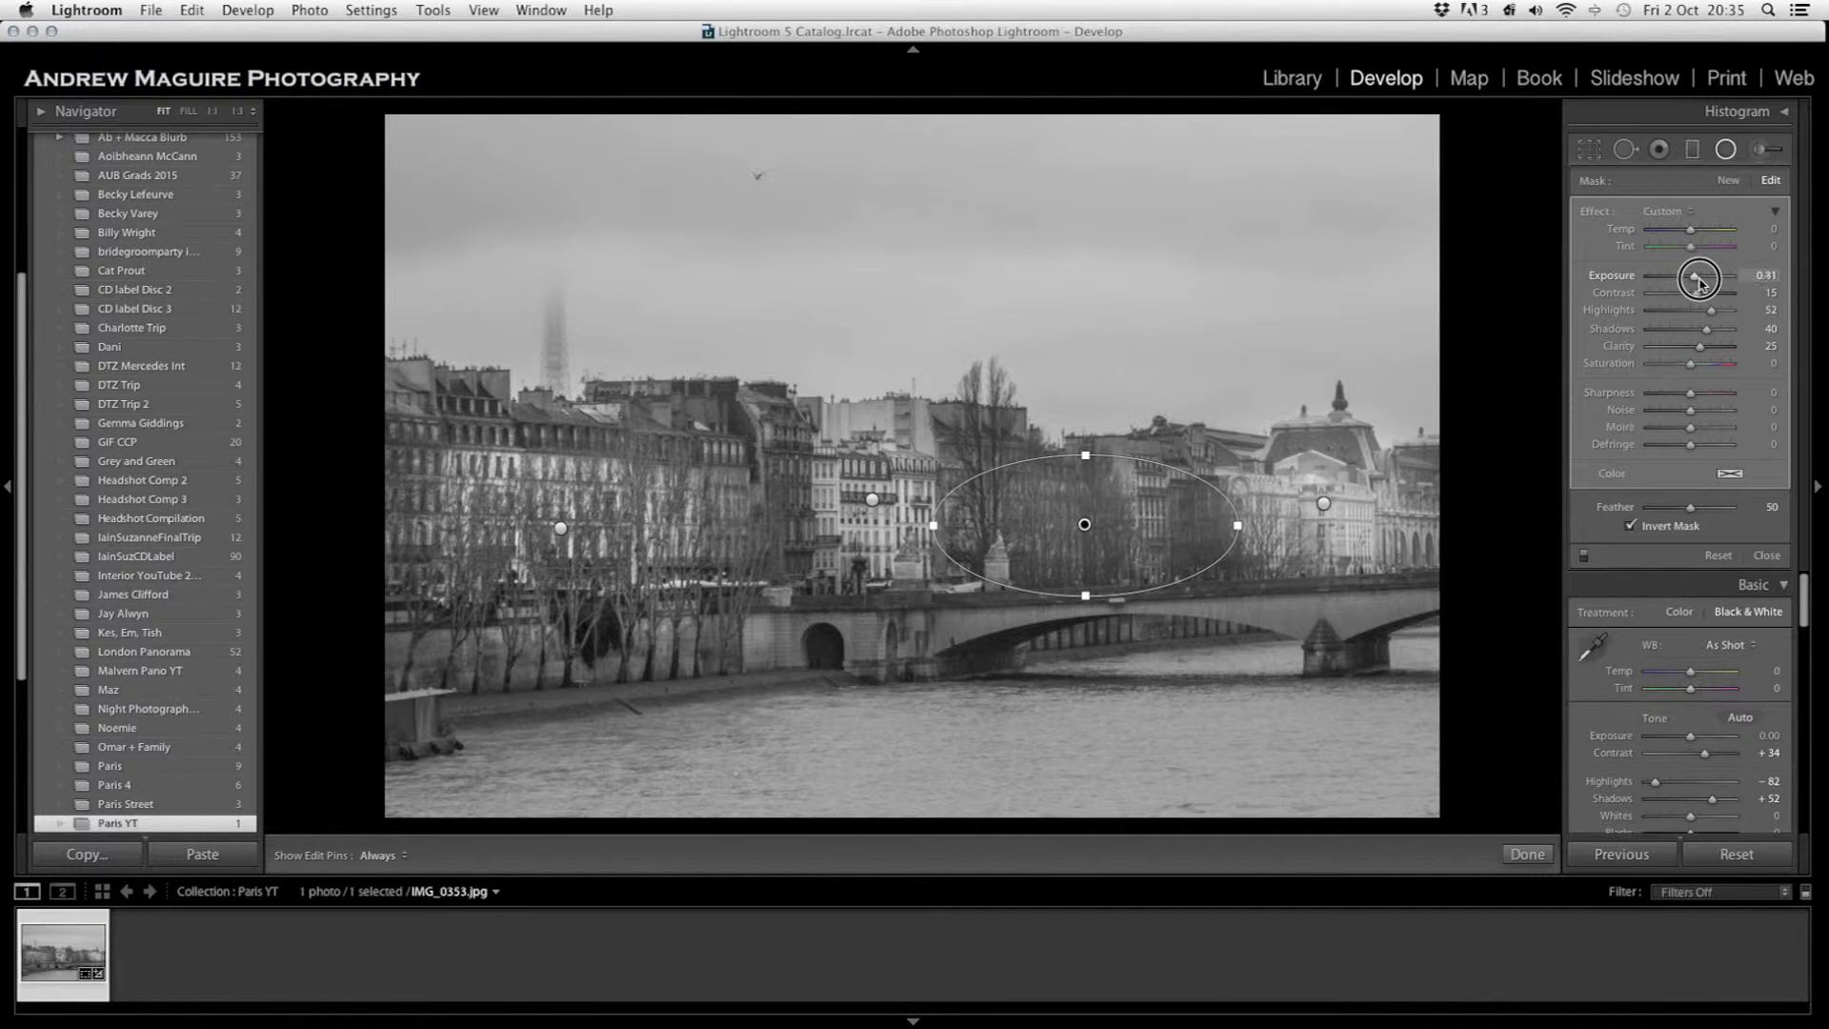
{"action": "left_click_drag", "start_coordinate": [1164, 555], "coordinate": [1148, 552]}
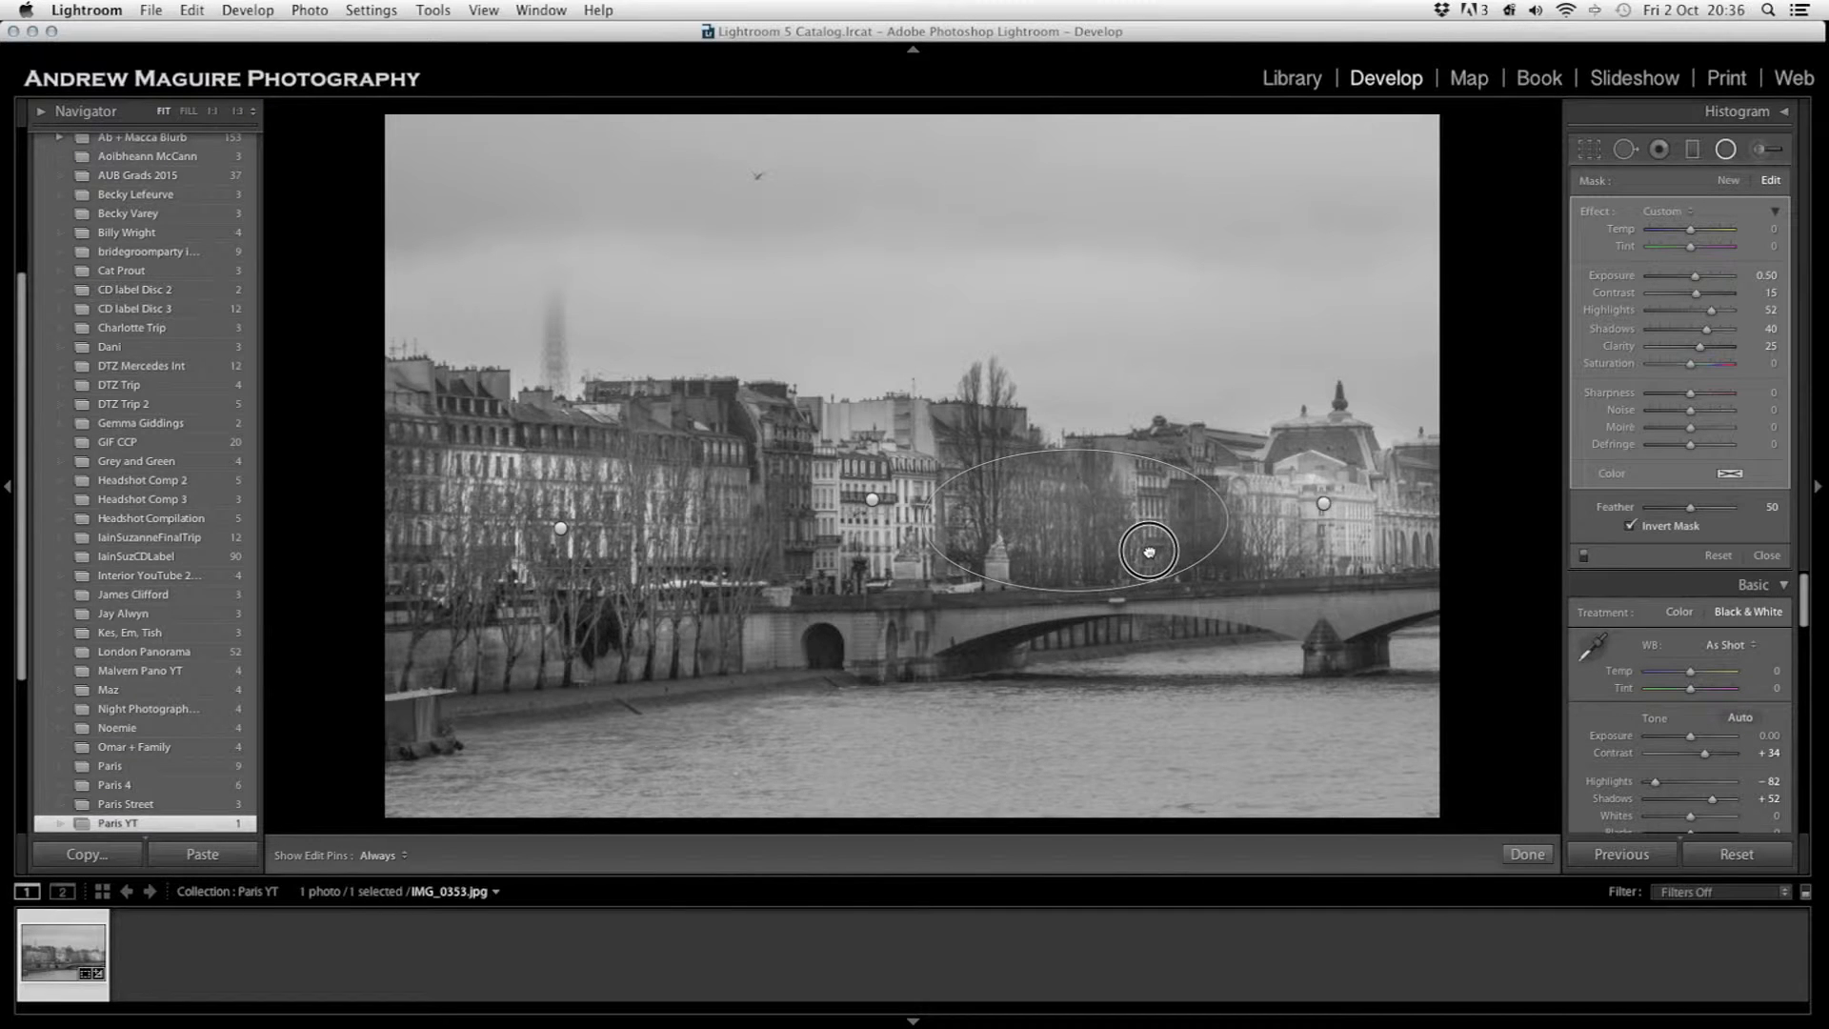
{"action": "left_click", "coordinate": [1695, 278]}
{"action": "left_click_drag", "start_coordinate": [1695, 278], "coordinate": [1696, 282]}
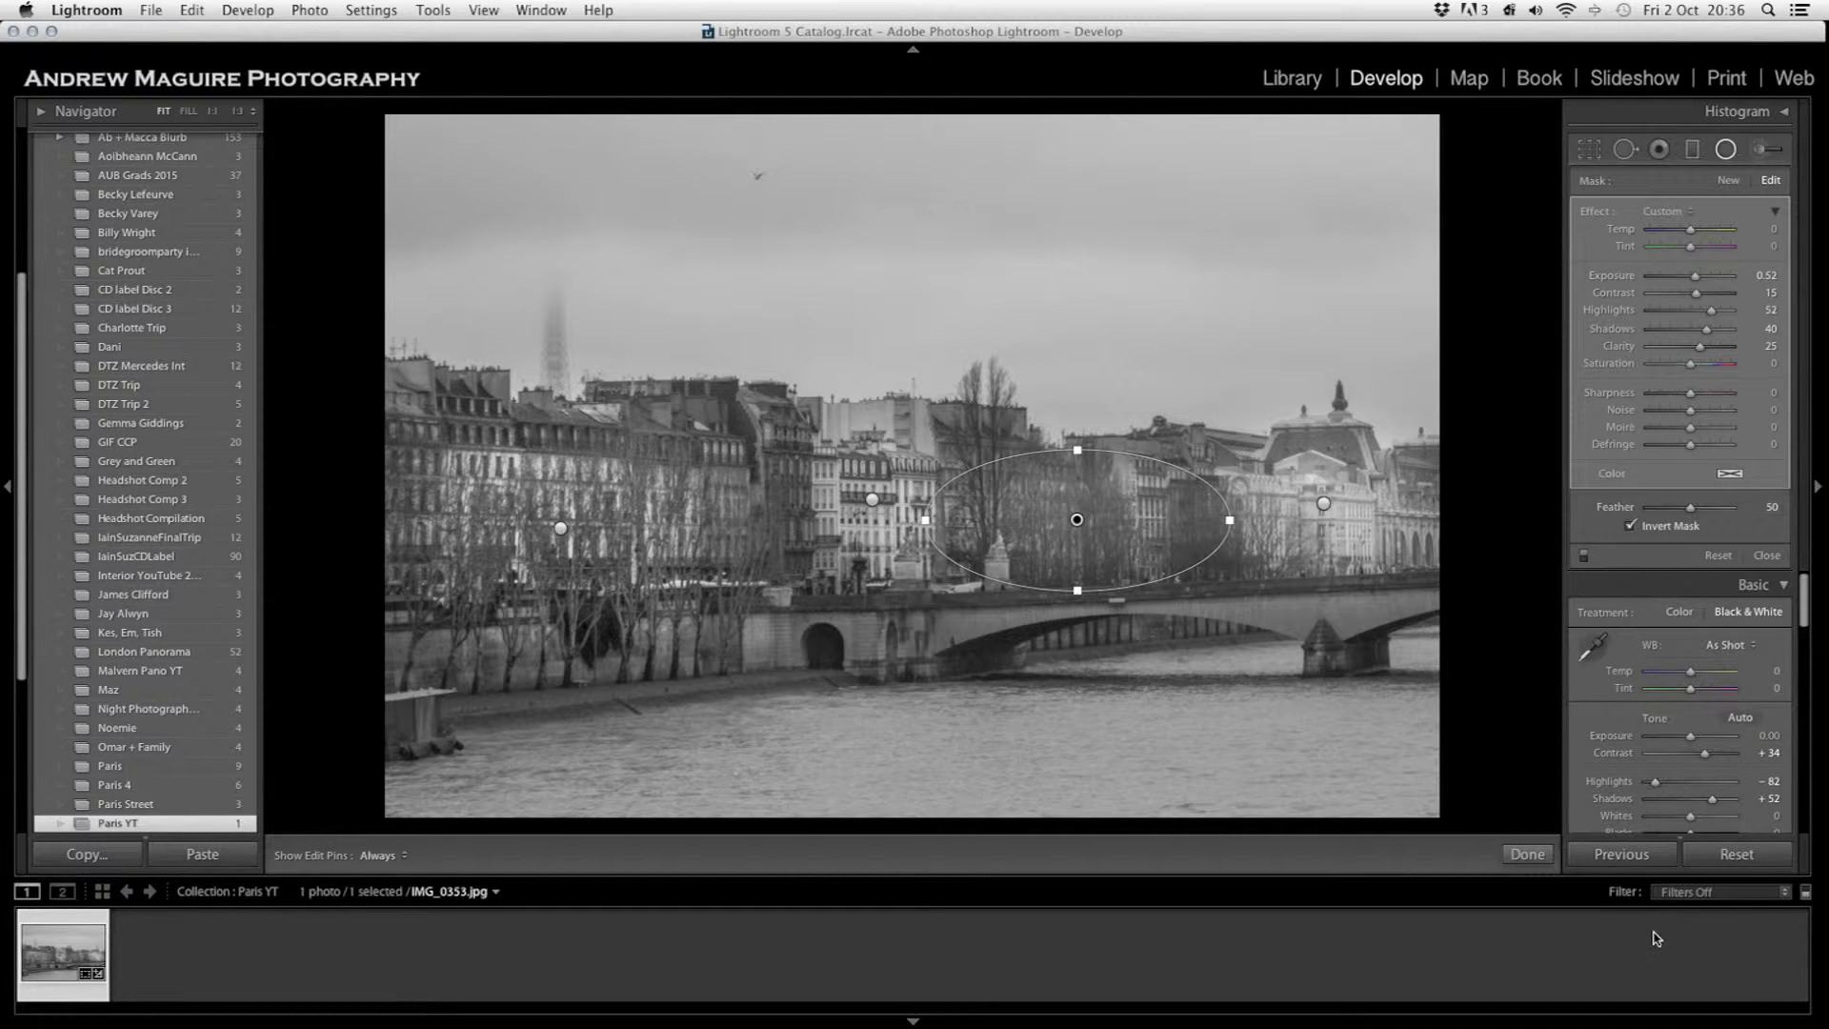
{"action": "left_click", "coordinate": [1532, 854]}
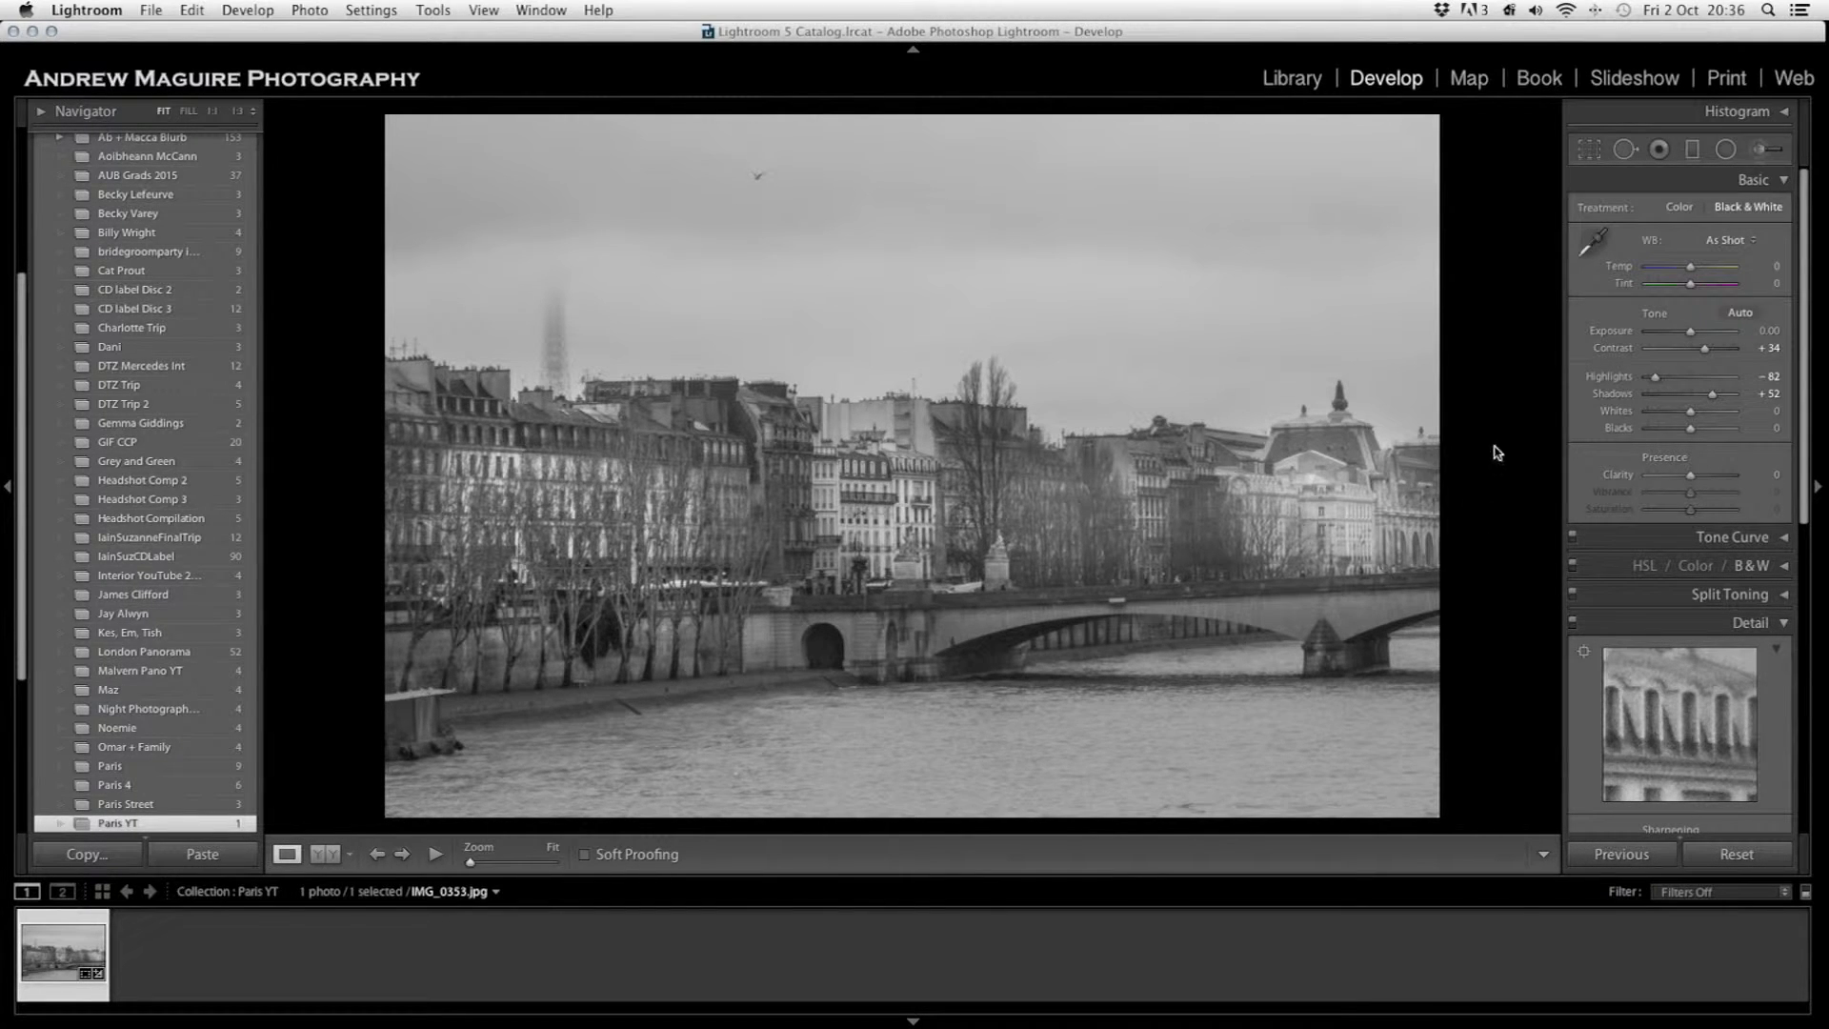
- Draw a new radial filter as a long, flat ellipse along the stone bridge, making it taller and centring it over the arches
{"action": "left_click", "coordinate": [1729, 153]}
{"action": "left_click_drag", "start_coordinate": [1160, 614], "coordinate": [744, 658]}
{"action": "left_click_drag", "start_coordinate": [938, 626], "coordinate": [836, 645]}
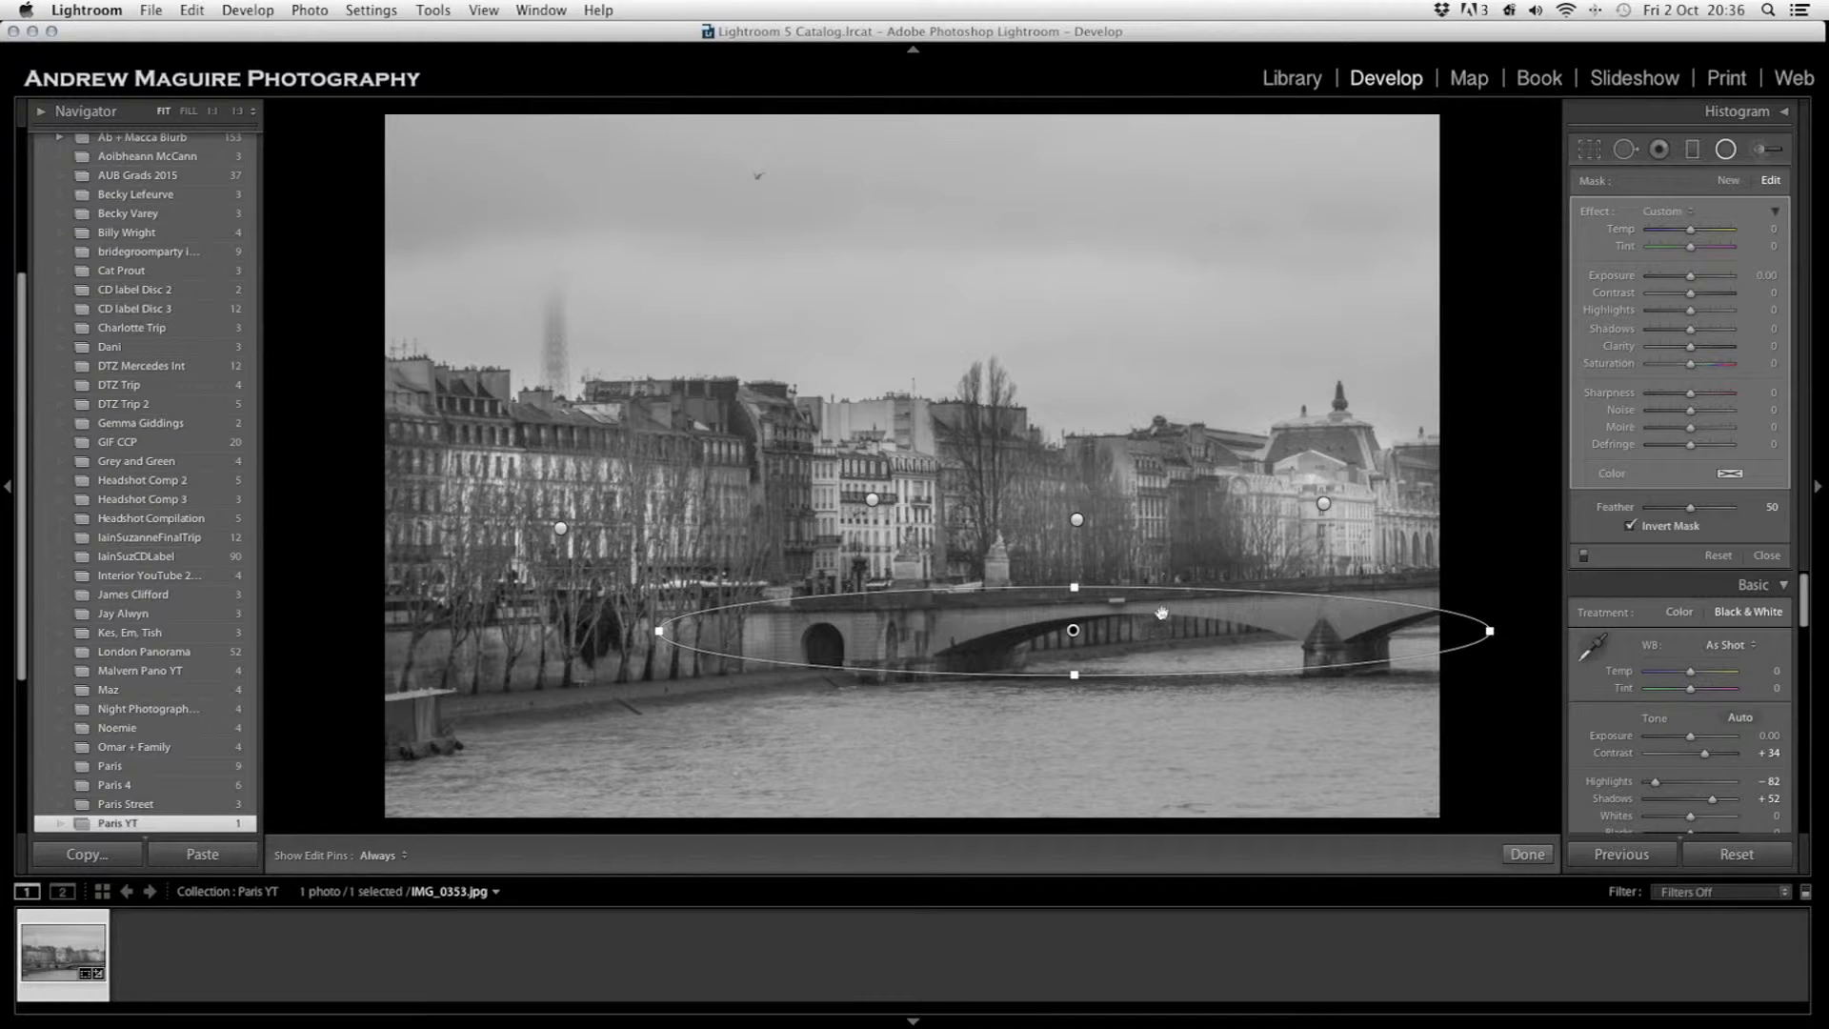
{"action": "left_click_drag", "start_coordinate": [1069, 587], "coordinate": [1076, 556]}
{"action": "mouse_move", "coordinate": [1075, 629]}
{"action": "left_mouse_down"}
{"action": "mouse_move", "coordinate": [1090, 629]}
{"action": "mouse_move", "coordinate": [1022, 629]}
{"action": "mouse_move", "coordinate": [1101, 634]}
{"action": "left_mouse_up"}
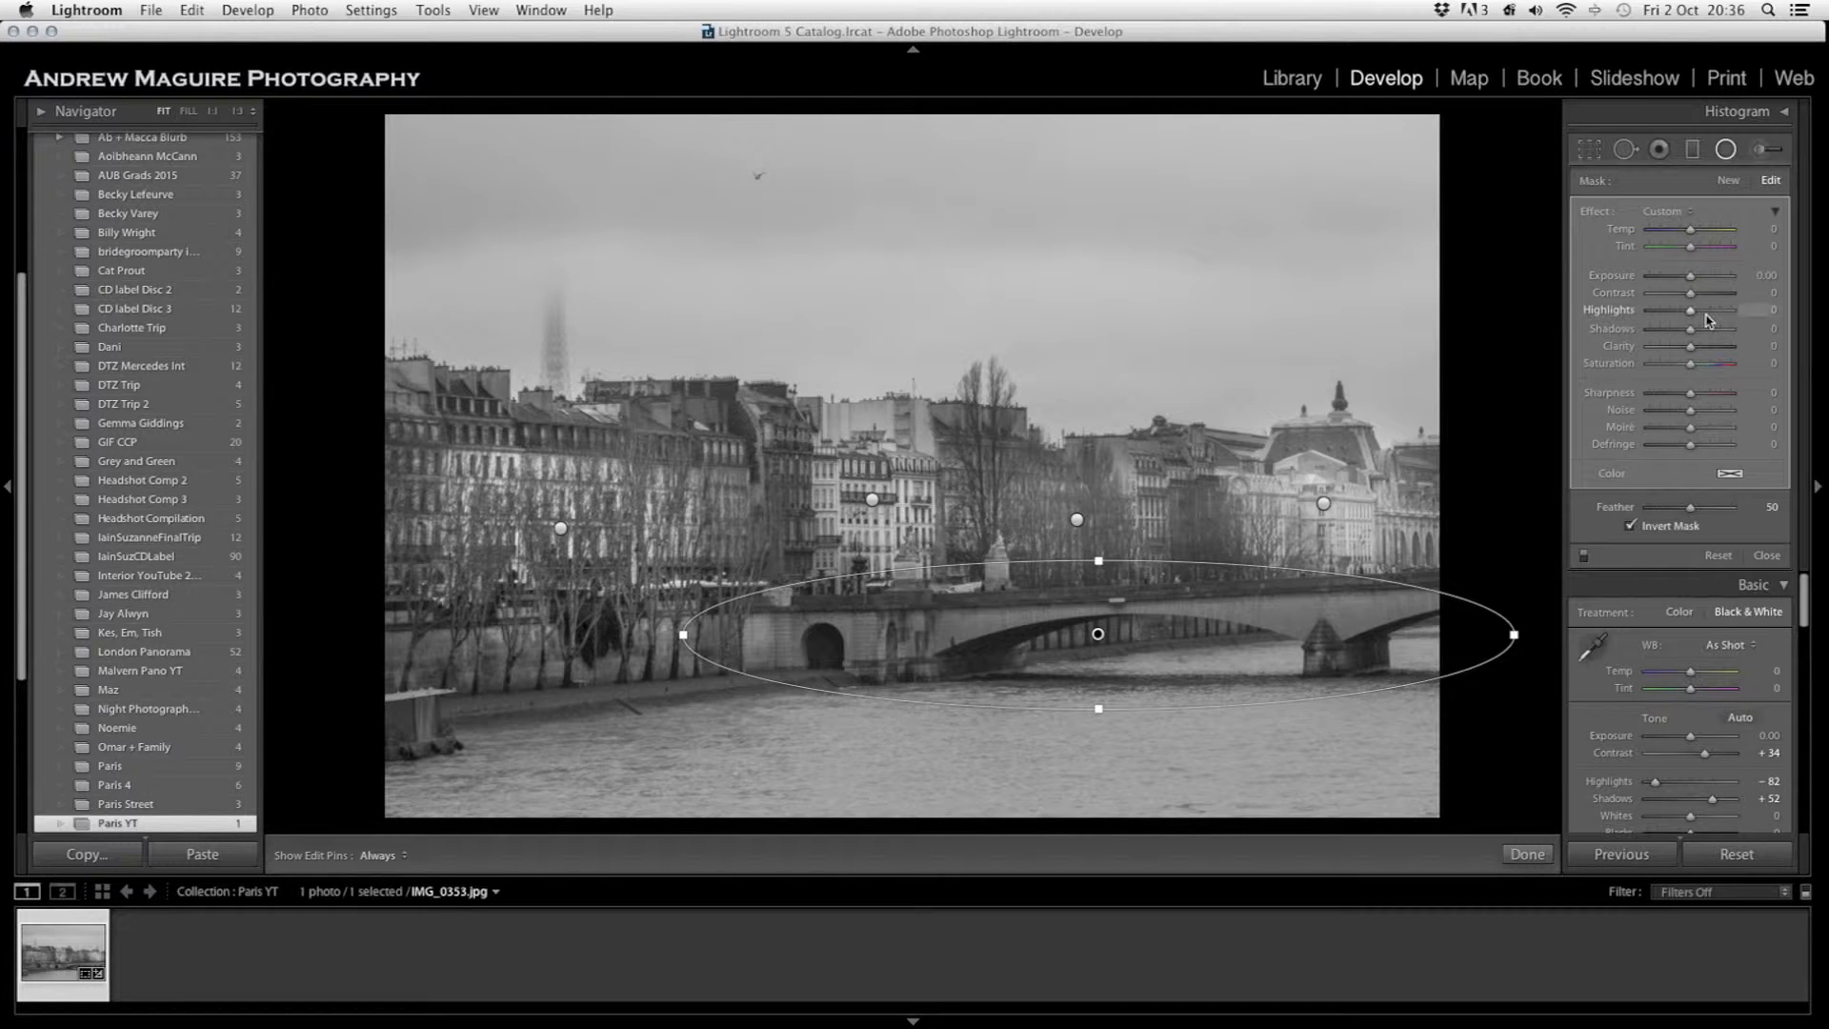
- Set the bridge filter to Contrast 59, Highlights 15, Shadows 37 and Clarity 54, raise its Exposure, and close the Radial Filter
{"action": "left_click_drag", "start_coordinate": [1691, 282], "coordinate": [1697, 282]}
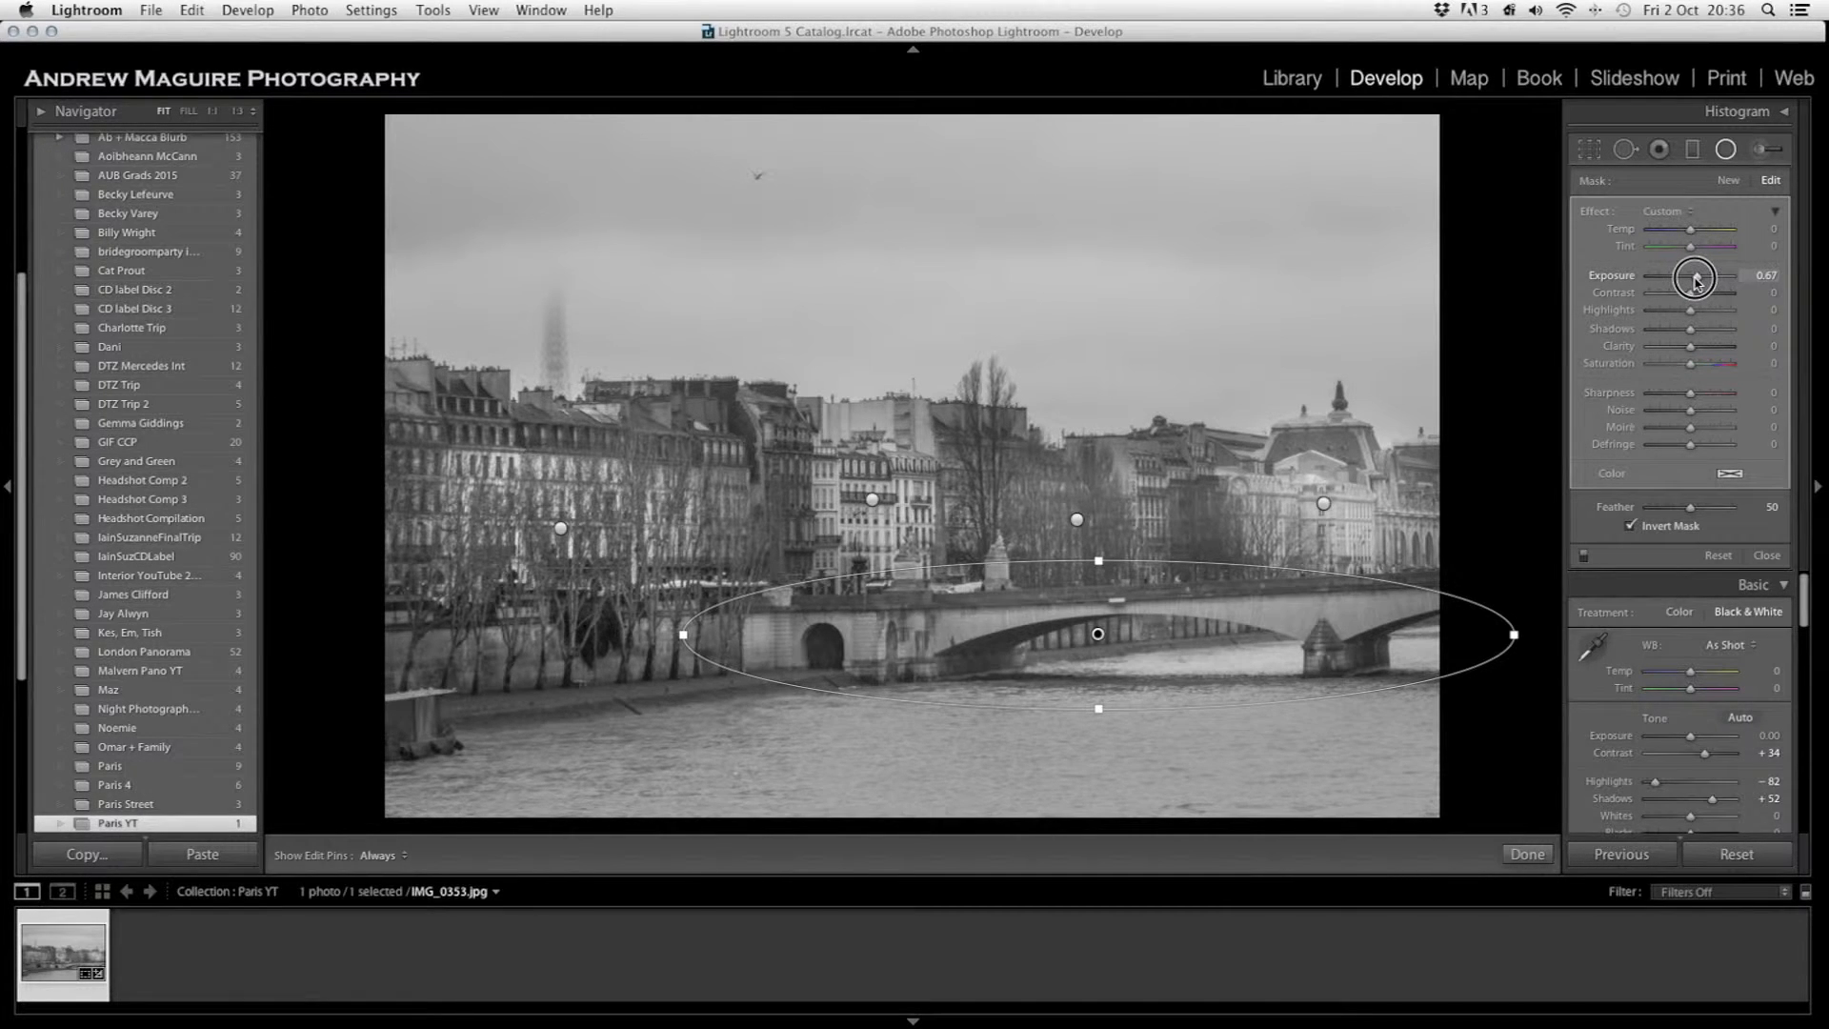
{"action": "left_click_drag", "start_coordinate": [1695, 279], "coordinate": [1700, 321]}
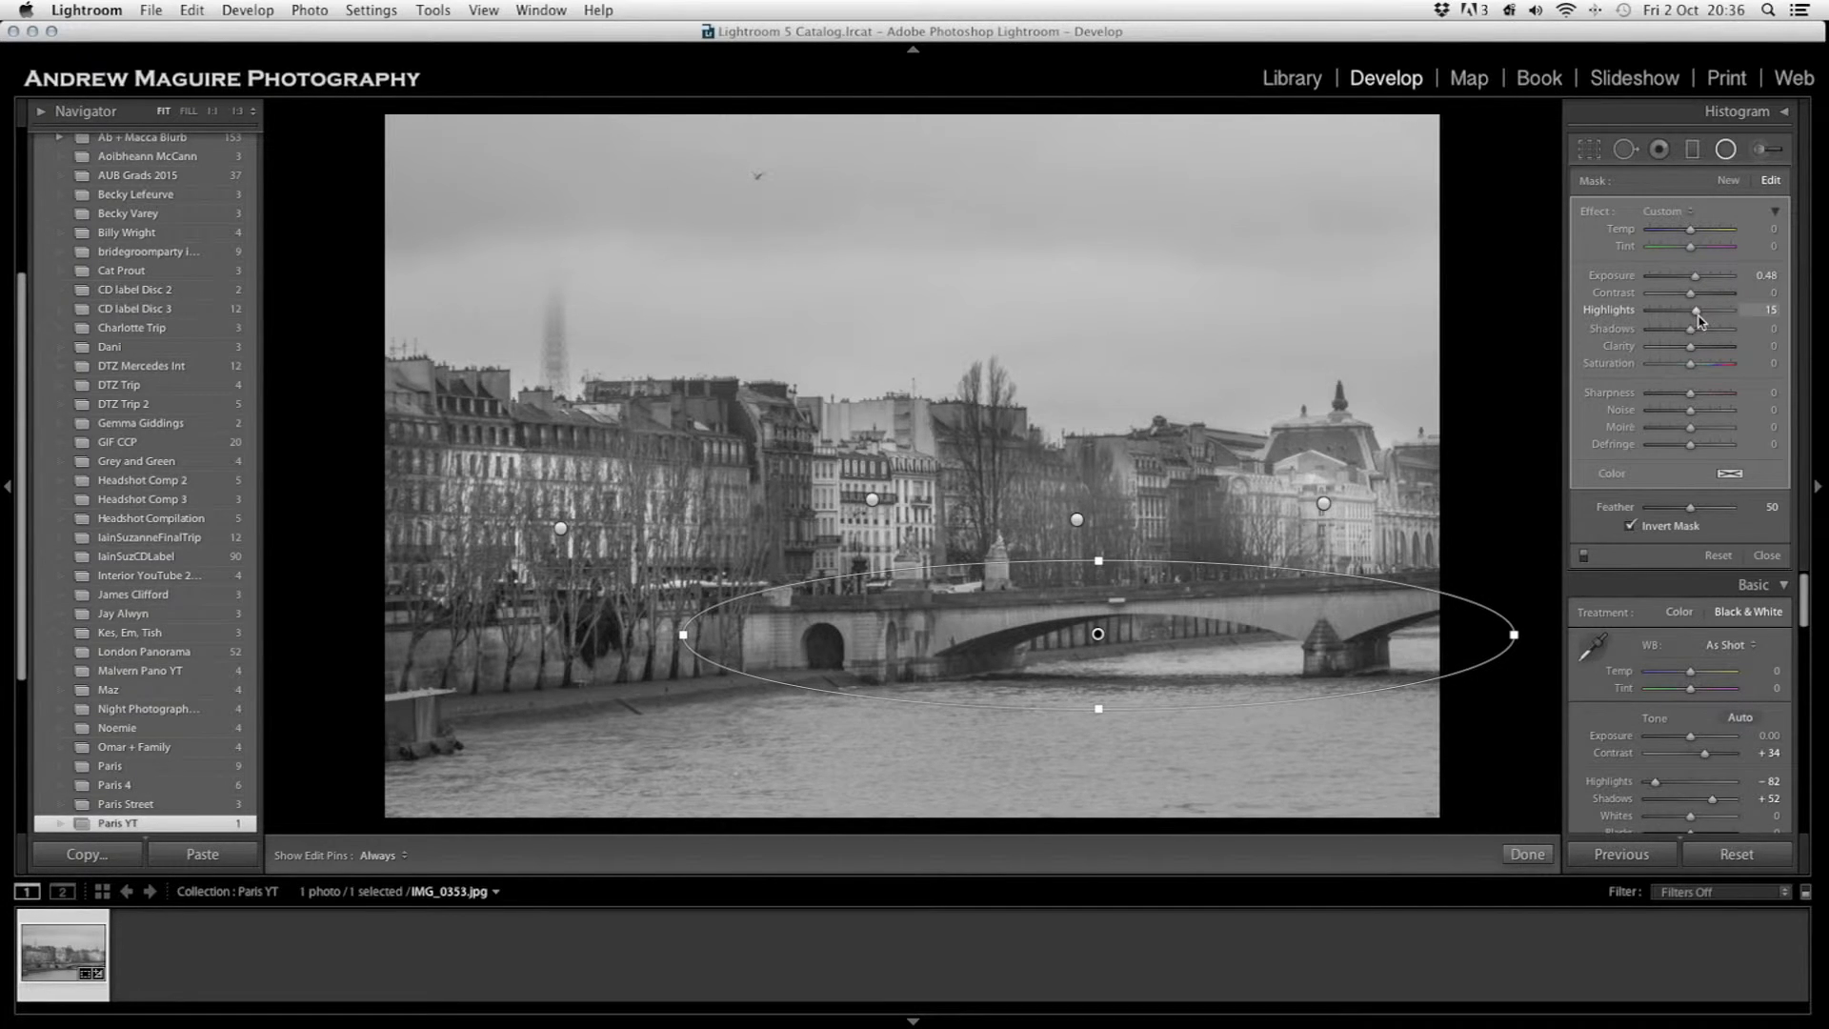
{"action": "left_click_drag", "start_coordinate": [1691, 330], "coordinate": [1715, 298]}
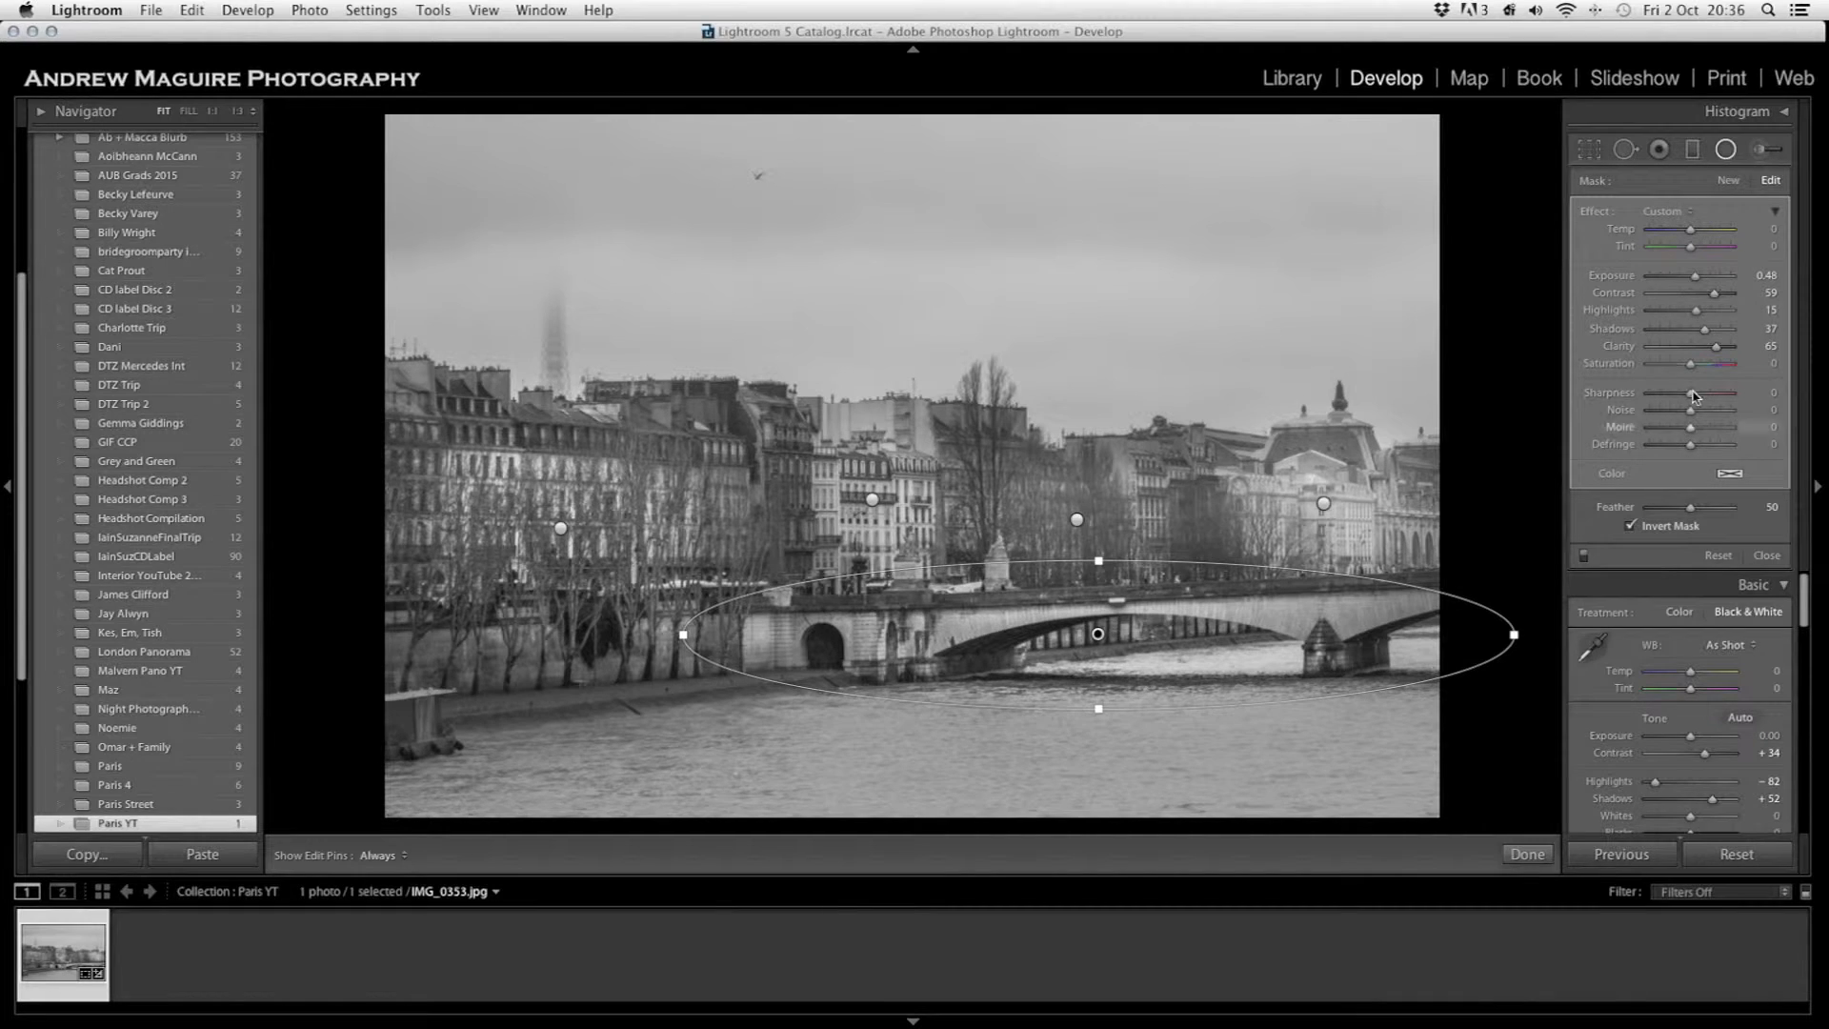
{"action": "left_click_drag", "start_coordinate": [1717, 352], "coordinate": [1713, 353]}
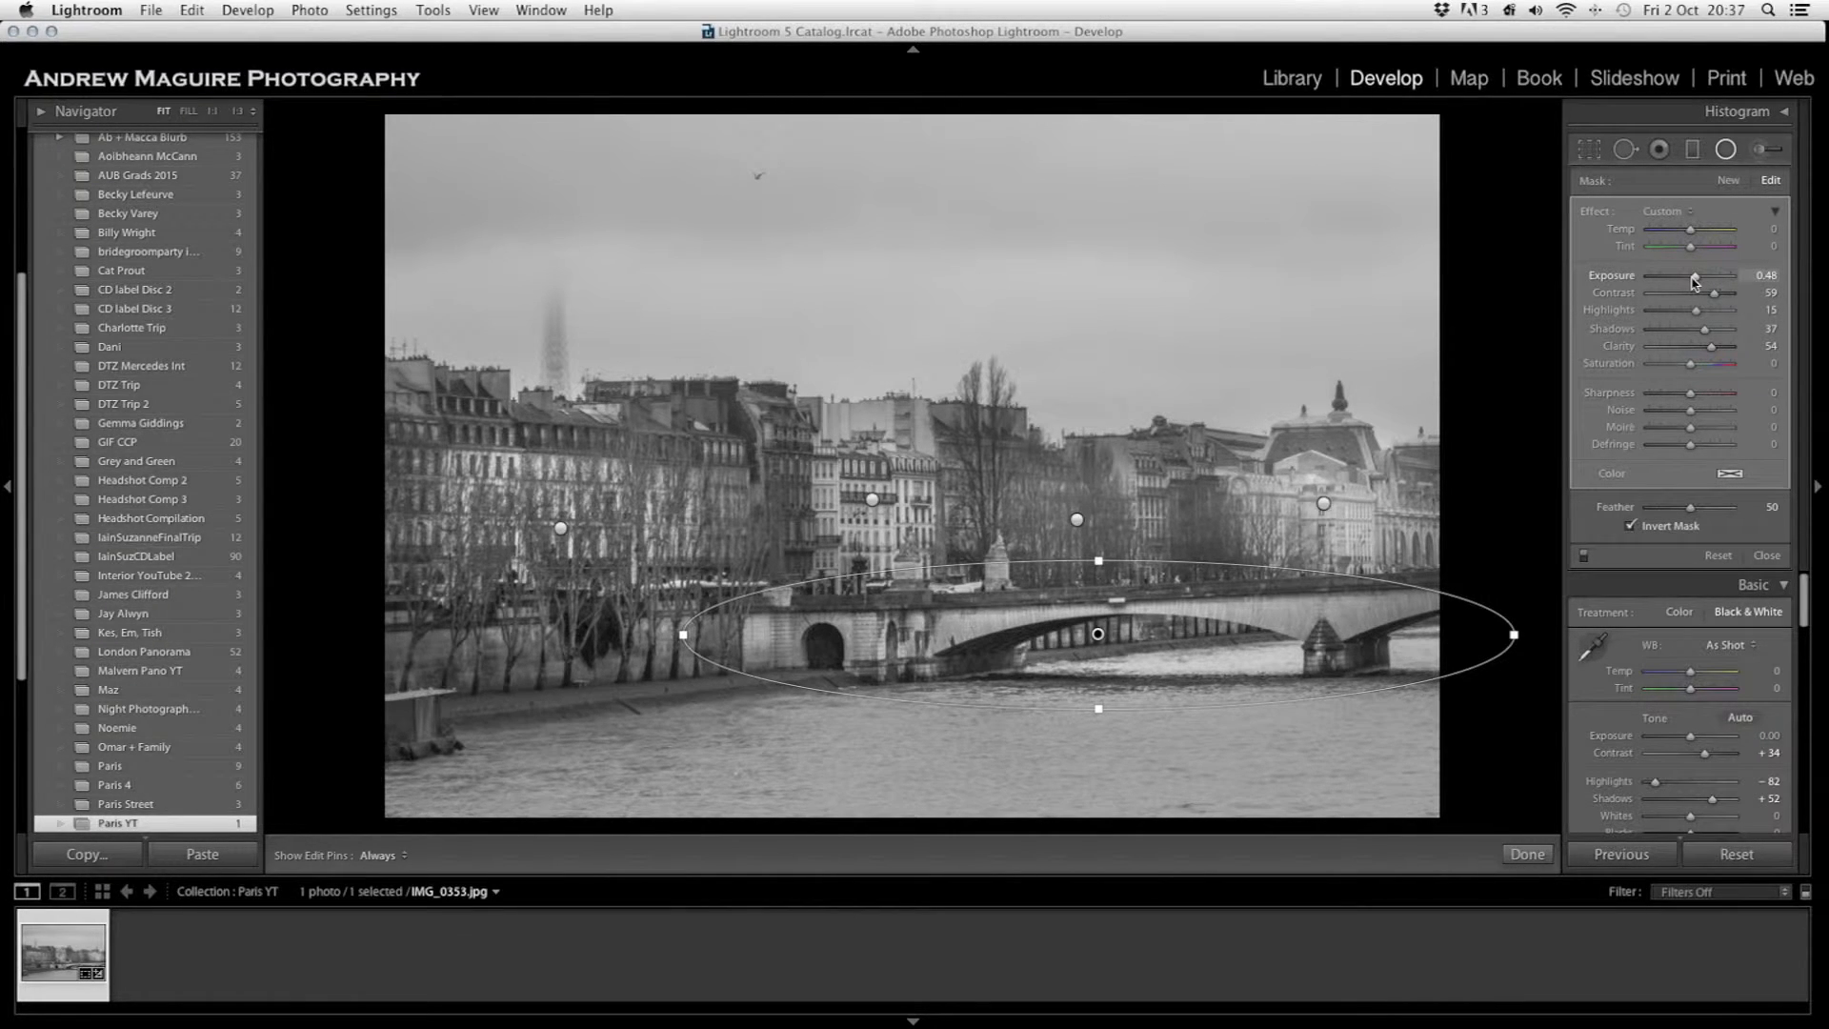
{"action": "left_click_drag", "start_coordinate": [1697, 278], "coordinate": [1699, 280]}
{"action": "left_click", "coordinate": [1527, 854]}
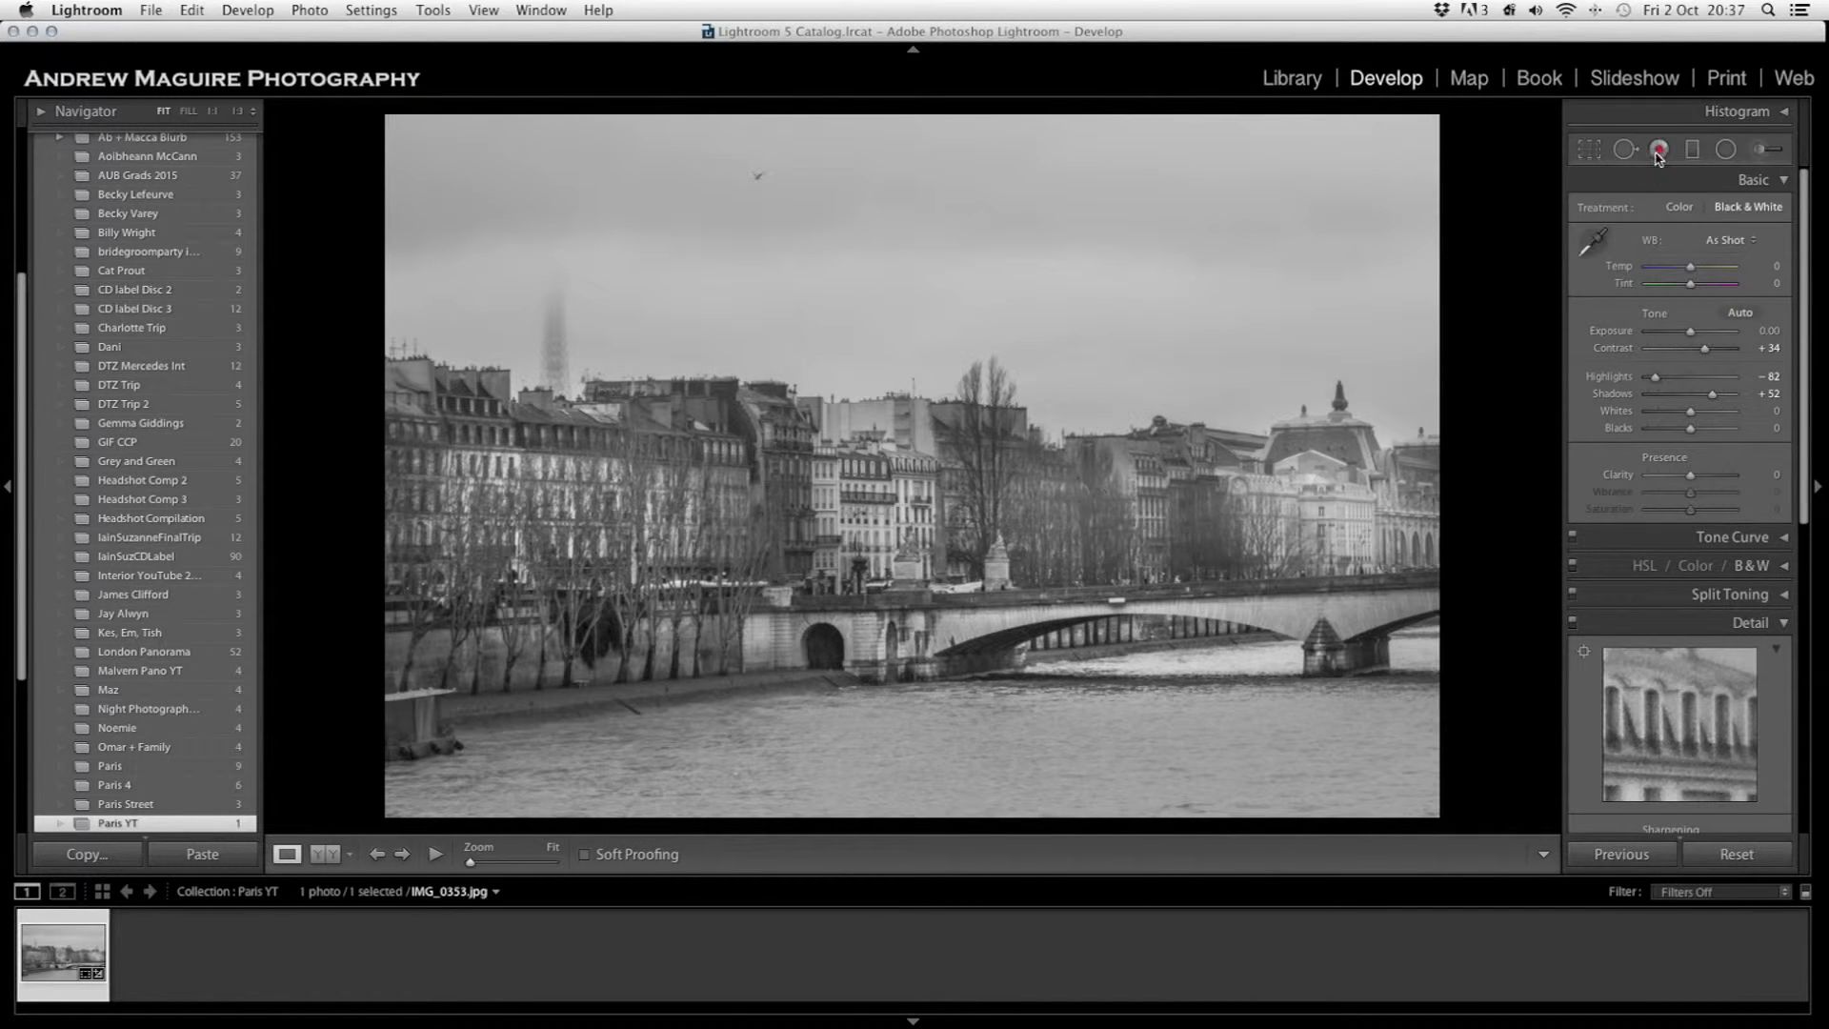
- Draw another radial filter over the embankment wall and tree trunks left of the bridge, fitting the flat ellipse along the wall
{"action": "left_click", "coordinate": [1726, 149]}
{"action": "left_click_drag", "start_coordinate": [618, 643], "coordinate": [438, 654]}
{"action": "left_click_drag", "start_coordinate": [709, 652], "coordinate": [762, 652]}
{"action": "left_click_drag", "start_coordinate": [642, 654], "coordinate": [680, 656]}
{"action": "mouse_move", "coordinate": [570, 621]}
{"action": "left_mouse_down"}
{"action": "mouse_move", "coordinate": [572, 604]}
{"action": "mouse_move", "coordinate": [588, 670]}
{"action": "mouse_move", "coordinate": [579, 603]}
{"action": "left_mouse_up"}
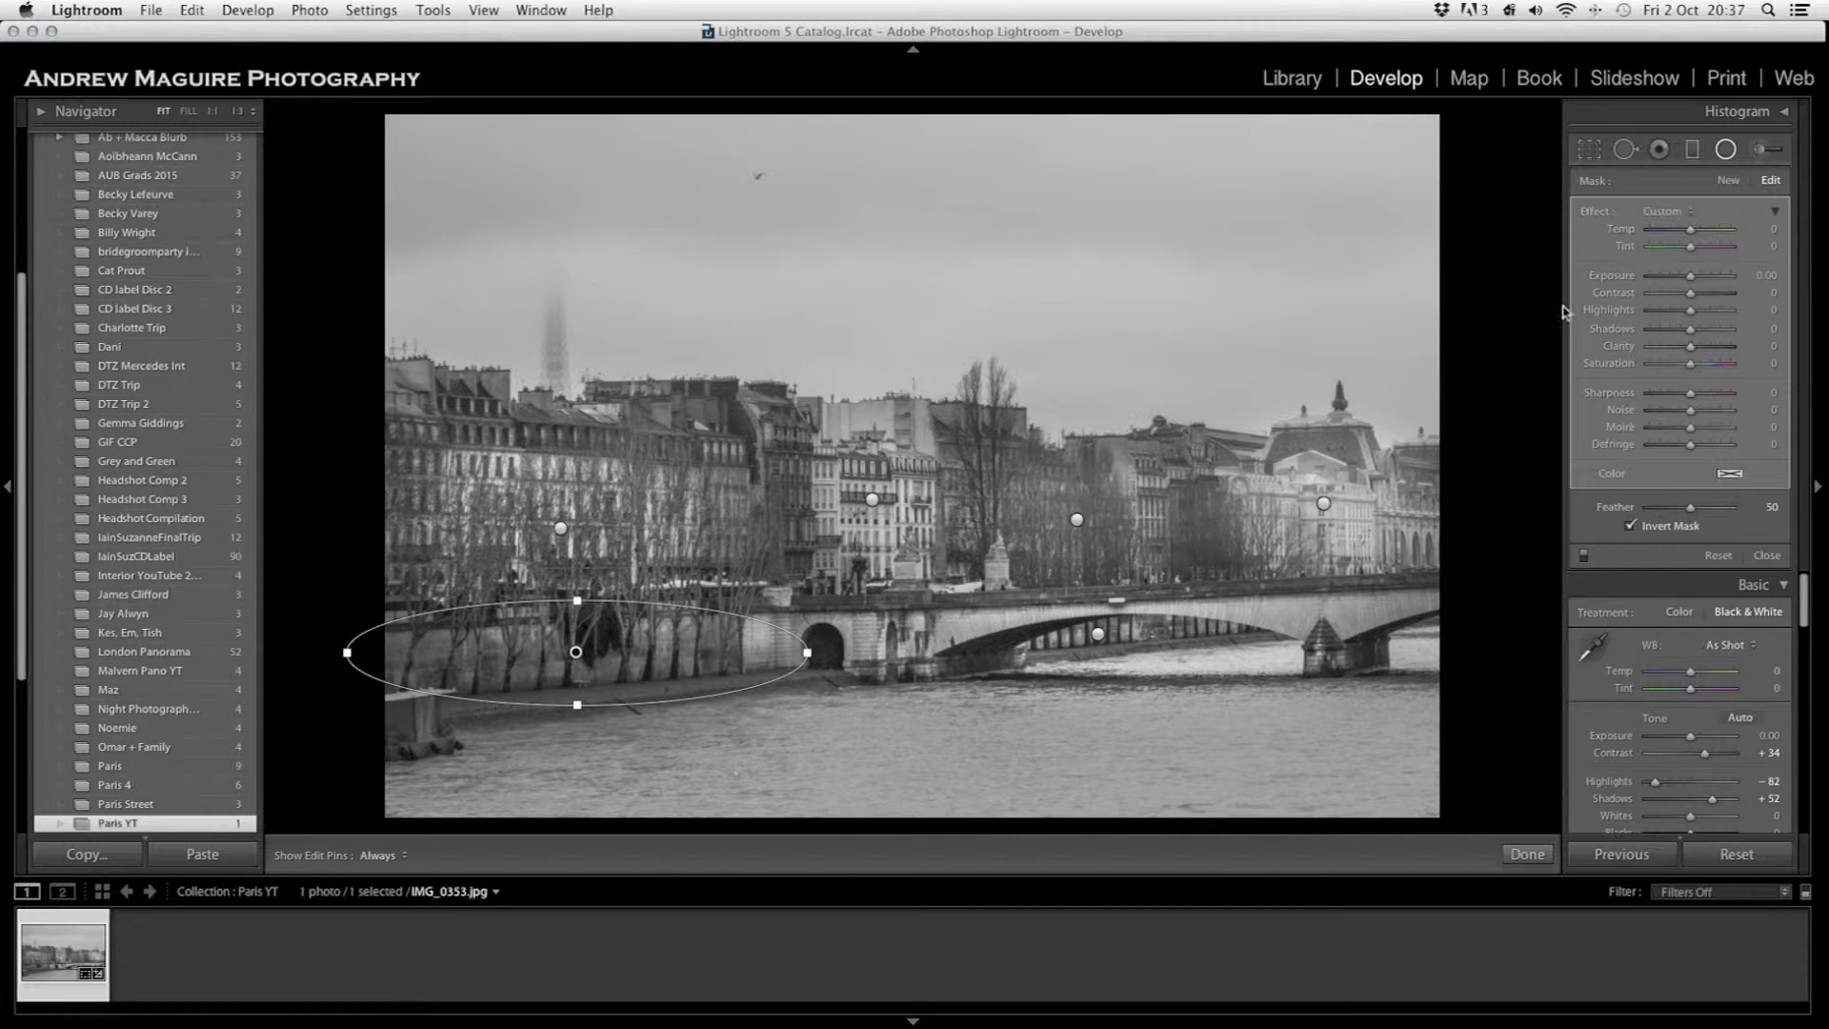
- Set the embankment filter to Exposure 0.18, Contrast 35, Highlights -82, Shadows 53 and Clarity 74, and close the Radial Filter
{"action": "left_click_drag", "start_coordinate": [1691, 330], "coordinate": [1705, 330]}
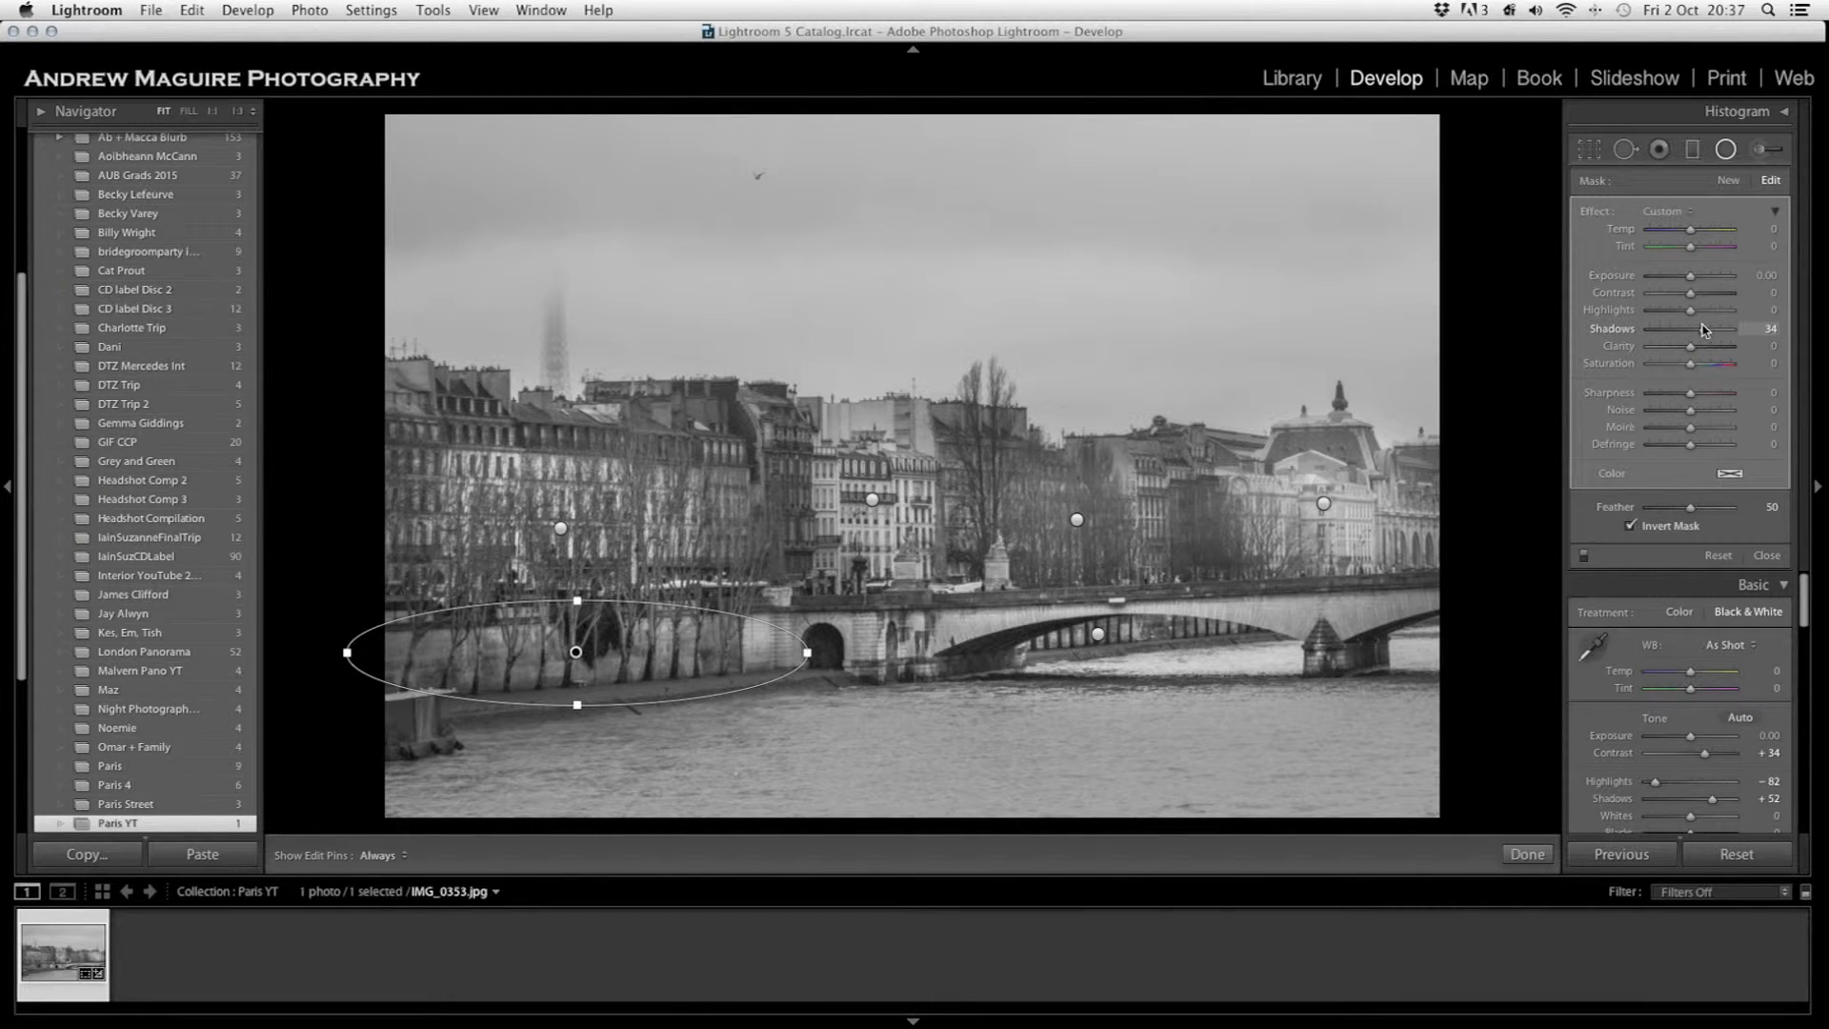
{"action": "left_click_drag", "start_coordinate": [1707, 312], "coordinate": [1723, 358]}
{"action": "left_click", "coordinate": [1692, 353]}
{"action": "mouse_move", "coordinate": [1692, 292]}
{"action": "left_mouse_down"}
{"action": "mouse_move", "coordinate": [1710, 300]}
{"action": "mouse_move", "coordinate": [1696, 282]}
{"action": "left_mouse_up"}
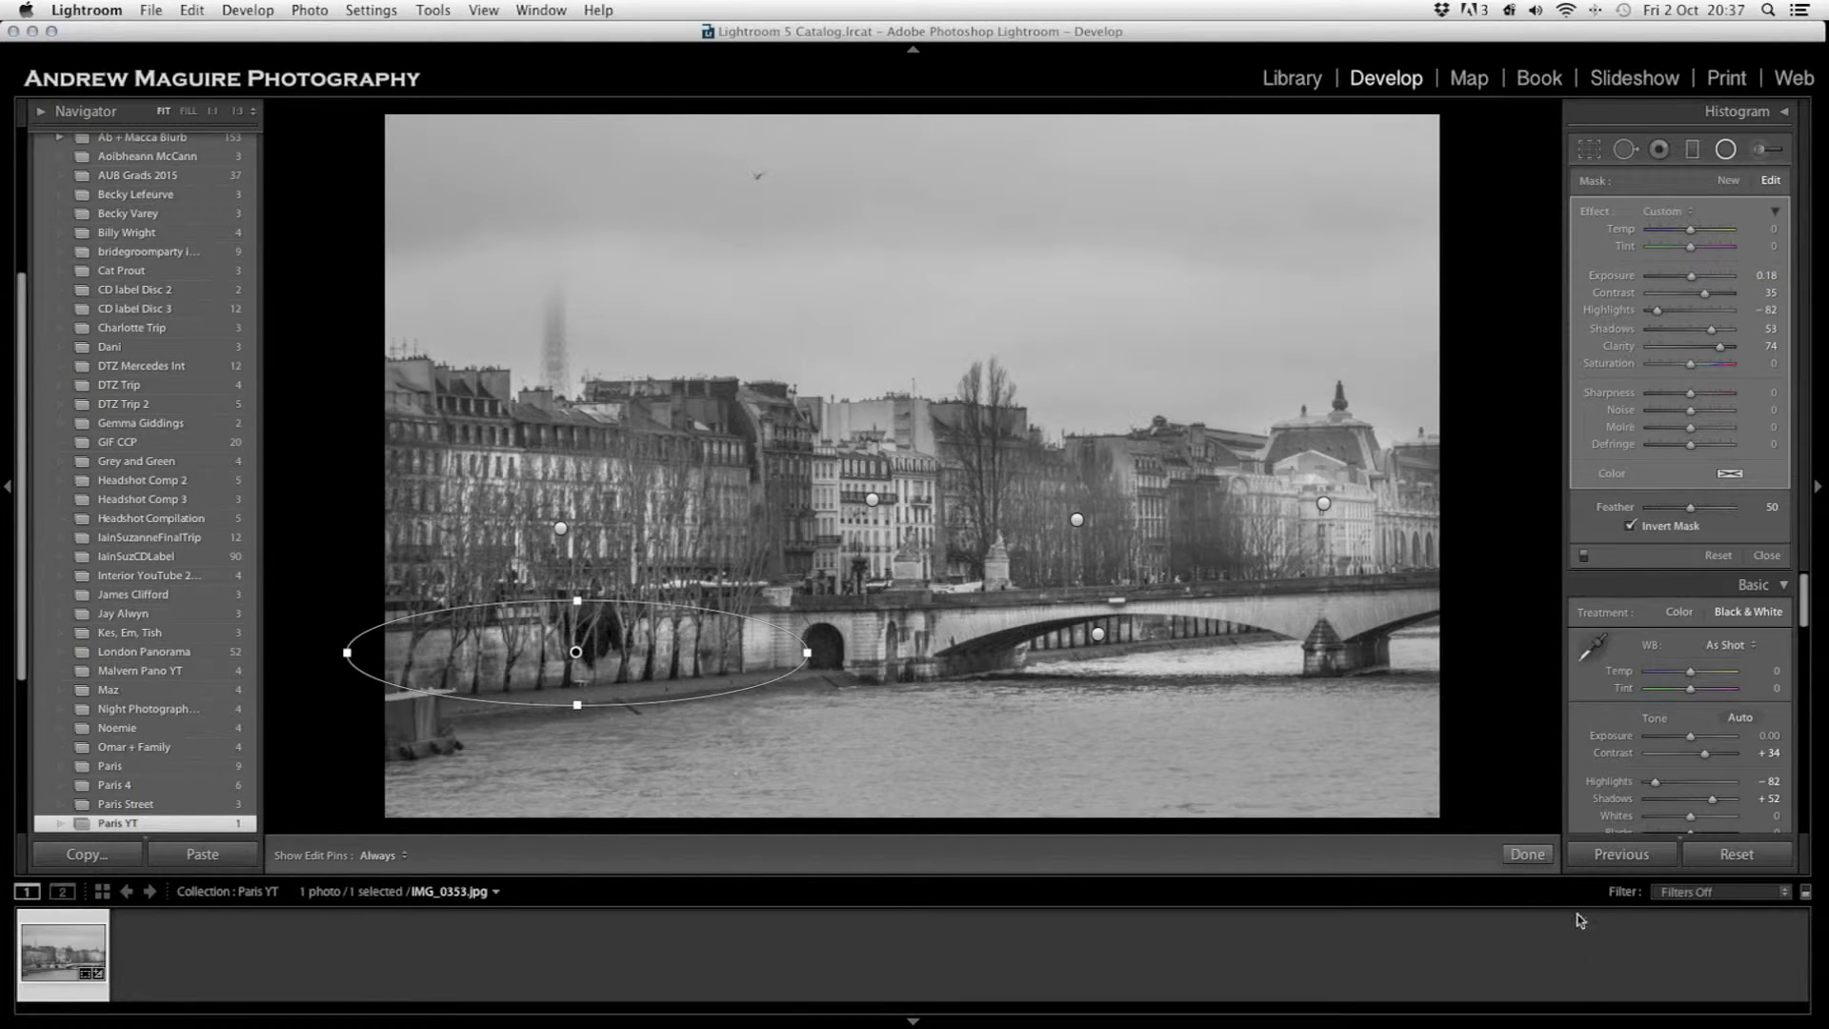
{"action": "left_click", "coordinate": [1528, 855]}
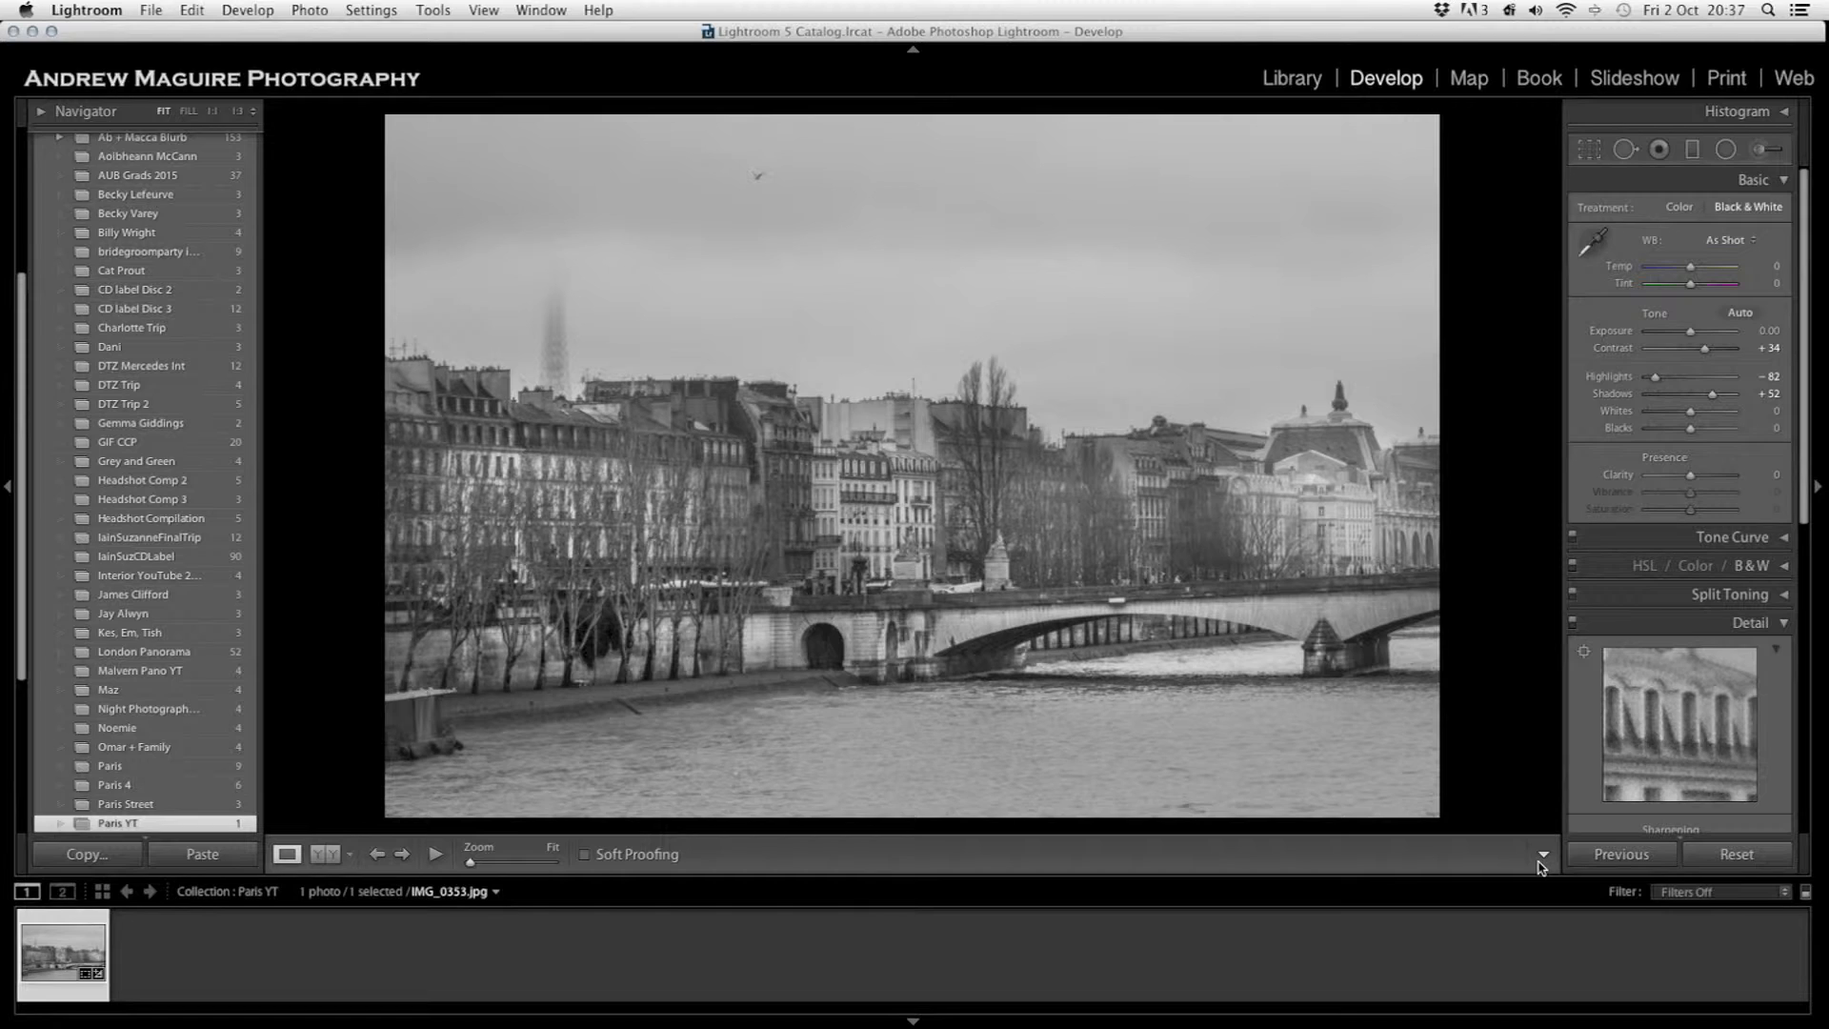
- Inspect the moored structure at the river's edge and try to heal it out with a size 86 spot sampled from the neighbouring riverbank
{"action": "left_click_drag", "start_coordinate": [437, 703], "coordinate": [637, 537]}
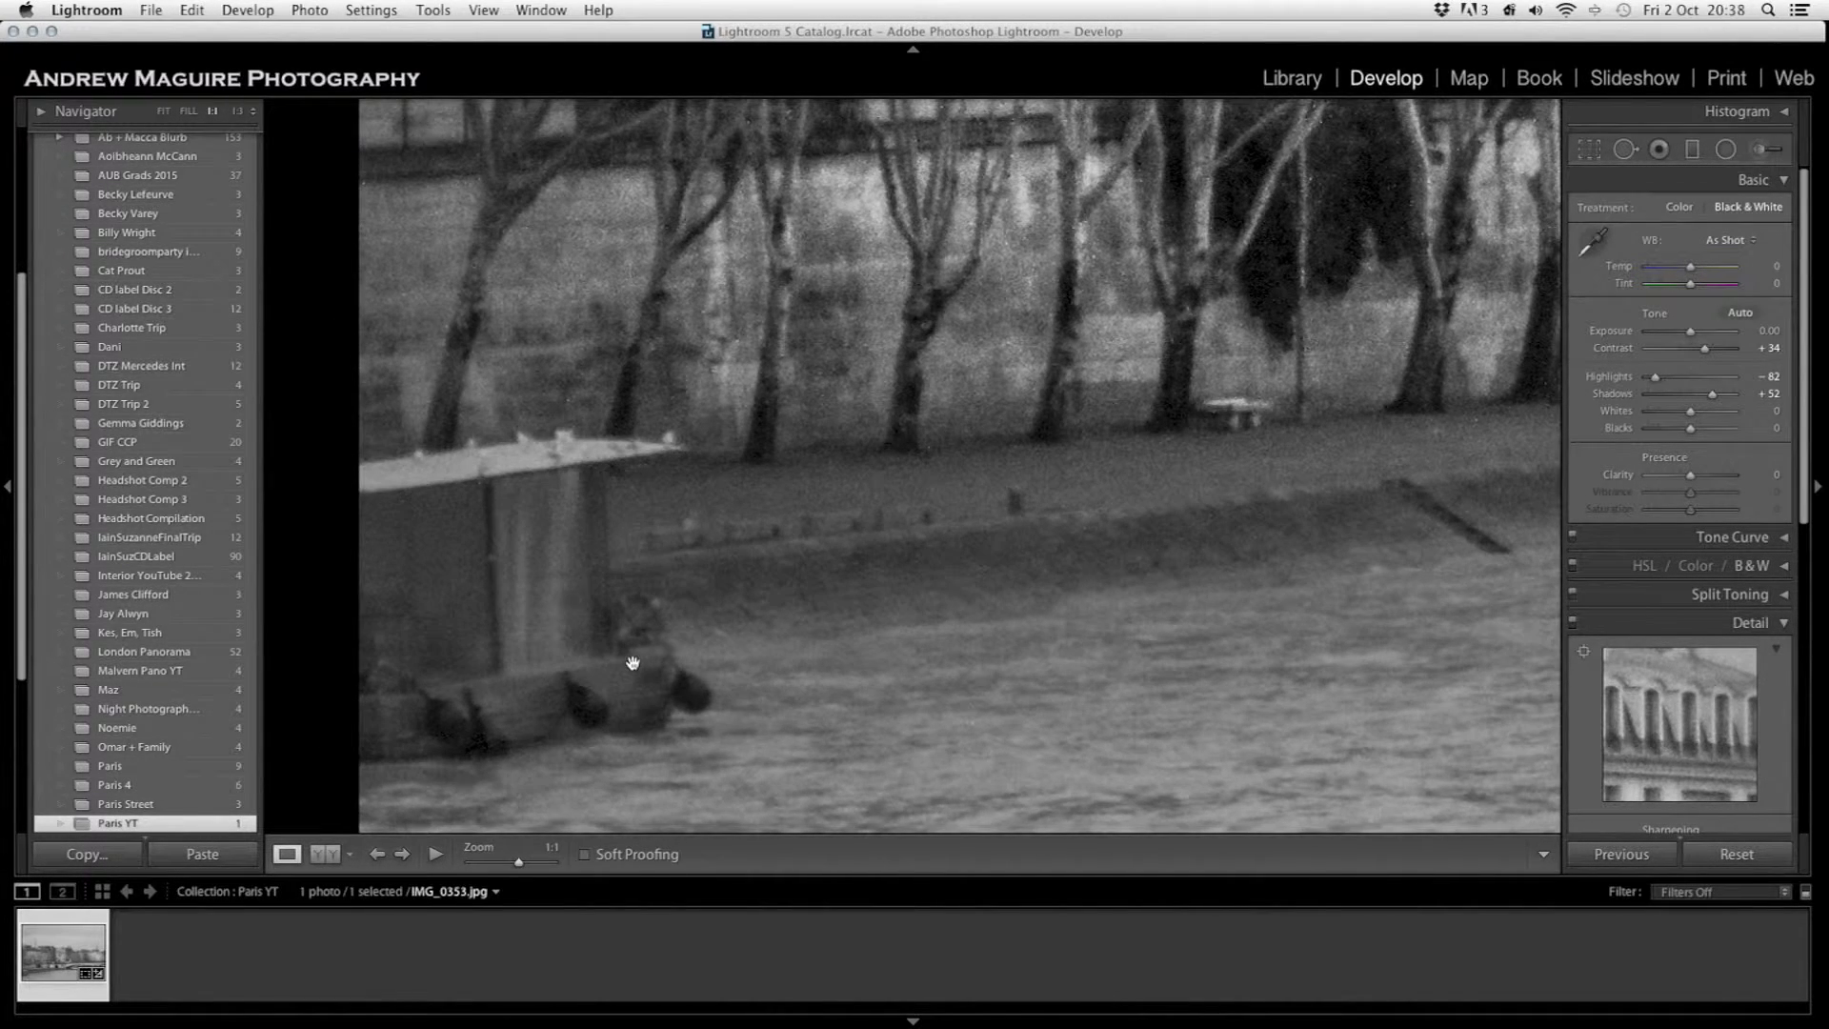
{"action": "left_click", "coordinate": [632, 662]}
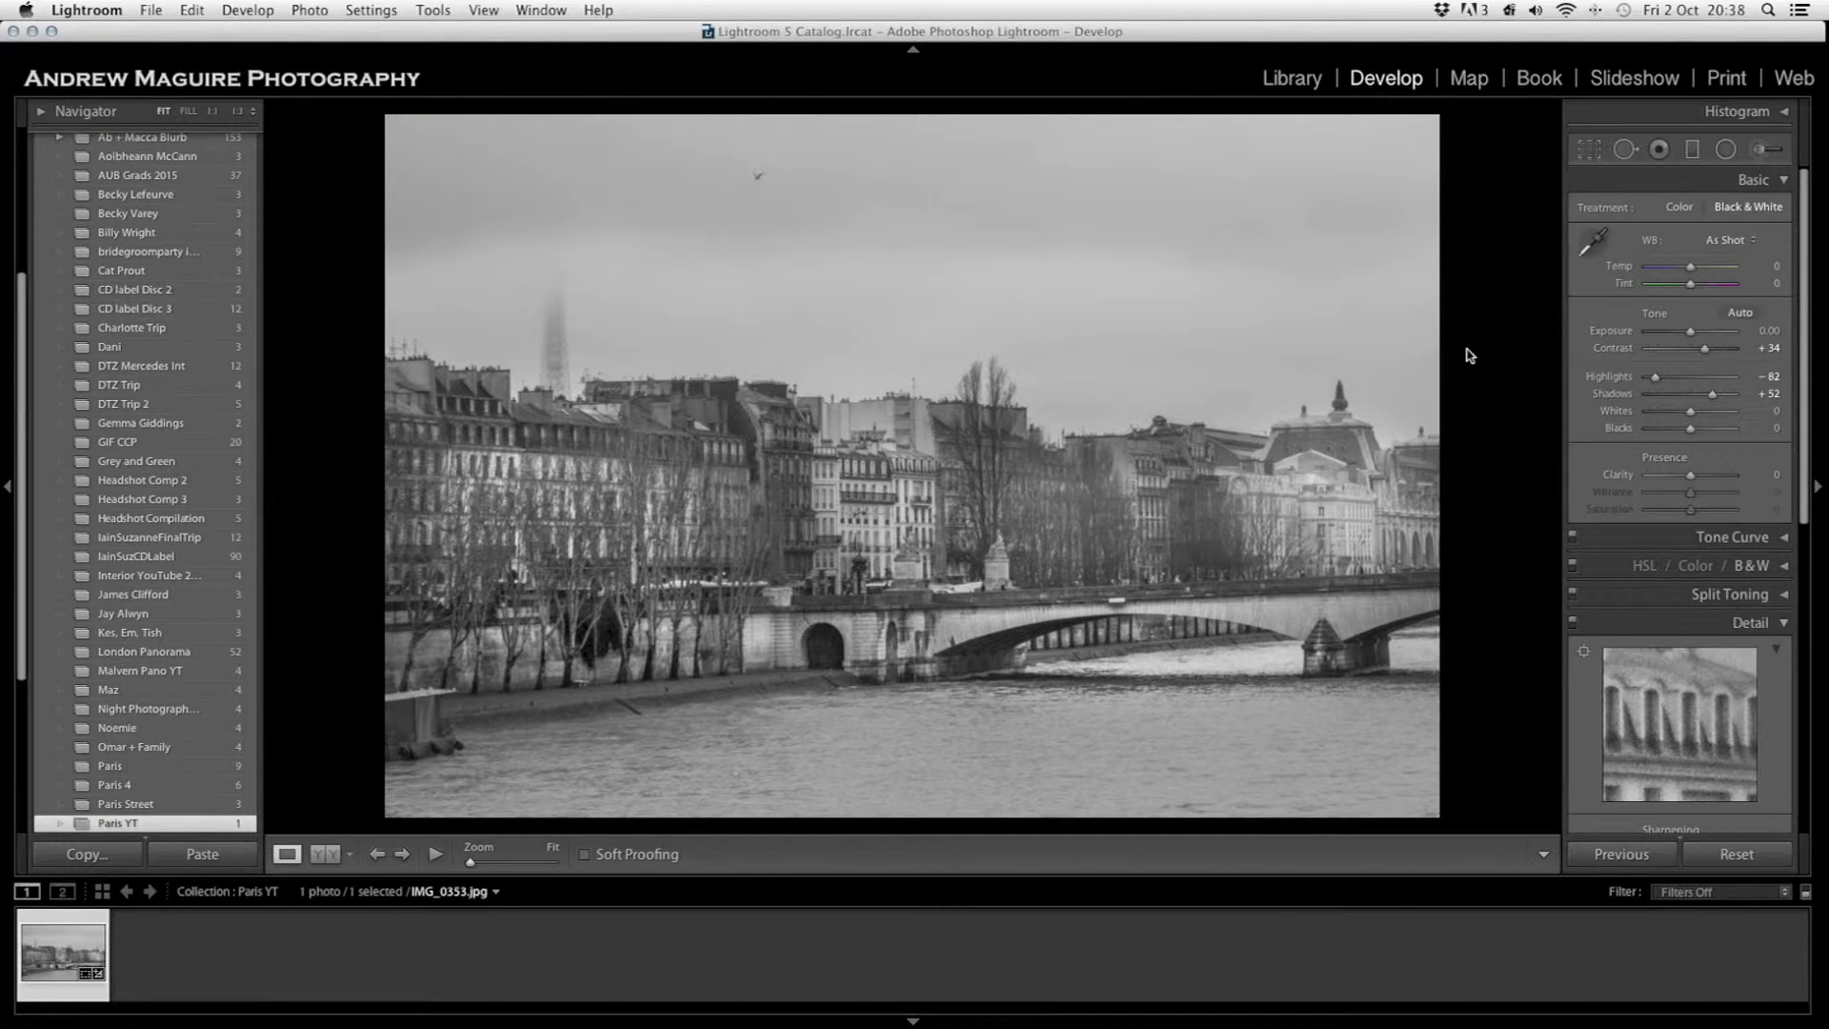
{"action": "left_click", "coordinate": [1626, 152]}
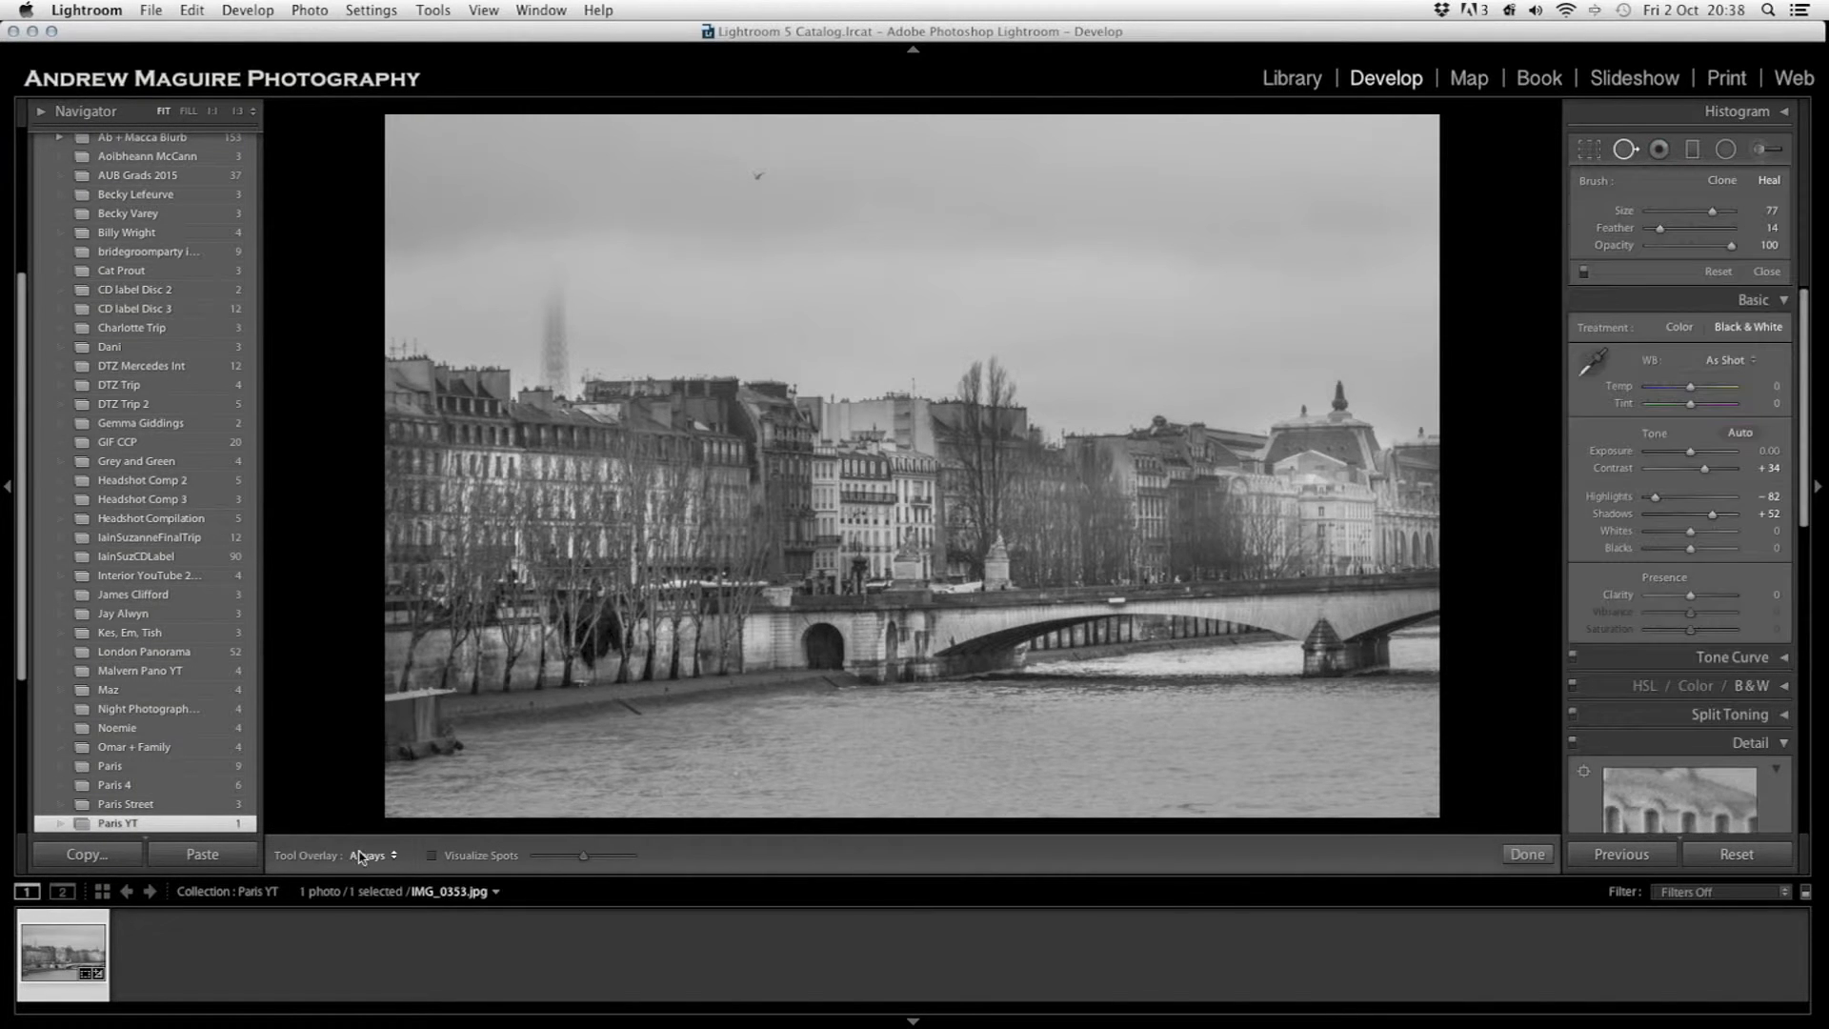
{"action": "left_click", "coordinate": [432, 734]}
{"action": "mouse_move", "coordinate": [614, 727]}
{"action": "left_mouse_down"}
{"action": "mouse_move", "coordinate": [602, 759]}
{"action": "mouse_move", "coordinate": [578, 757]}
{"action": "mouse_move", "coordinate": [610, 754]}
{"action": "left_mouse_up"}
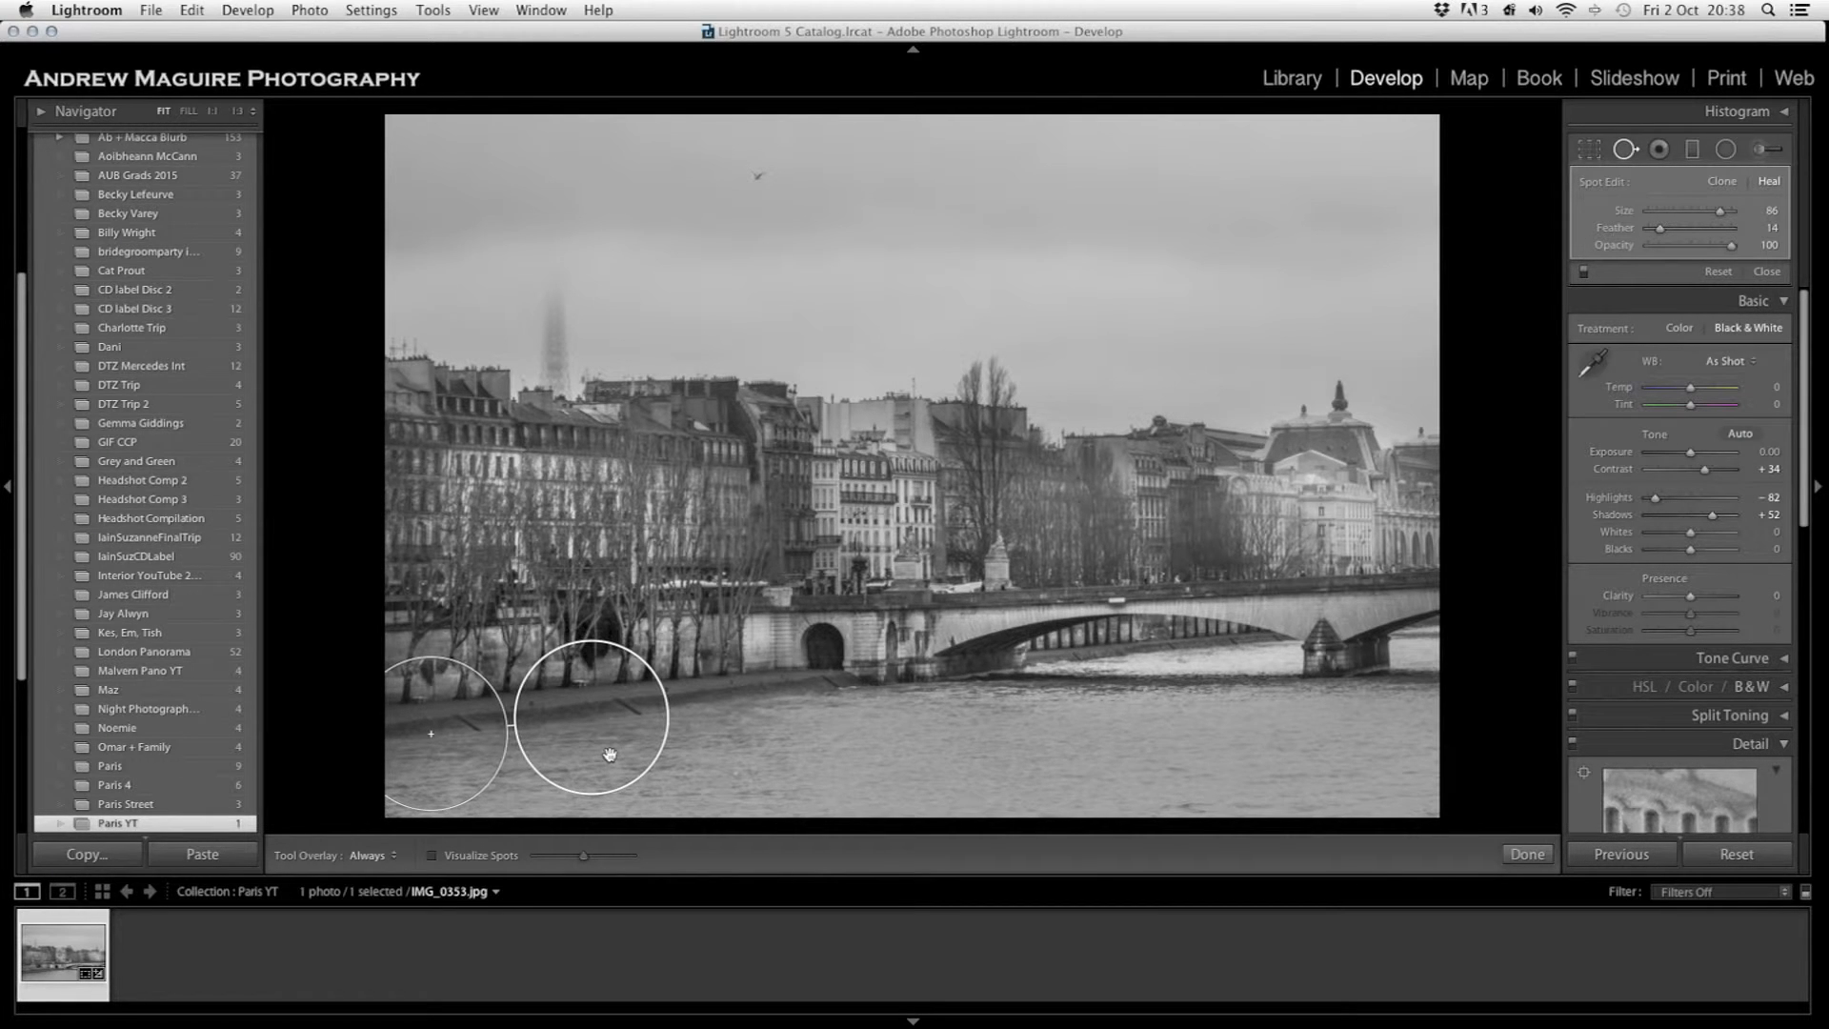
- Try Clone mode with a shifted source on the riverside spot, delete the spot, and close Spot Removal
{"action": "left_click", "coordinate": [1726, 182]}
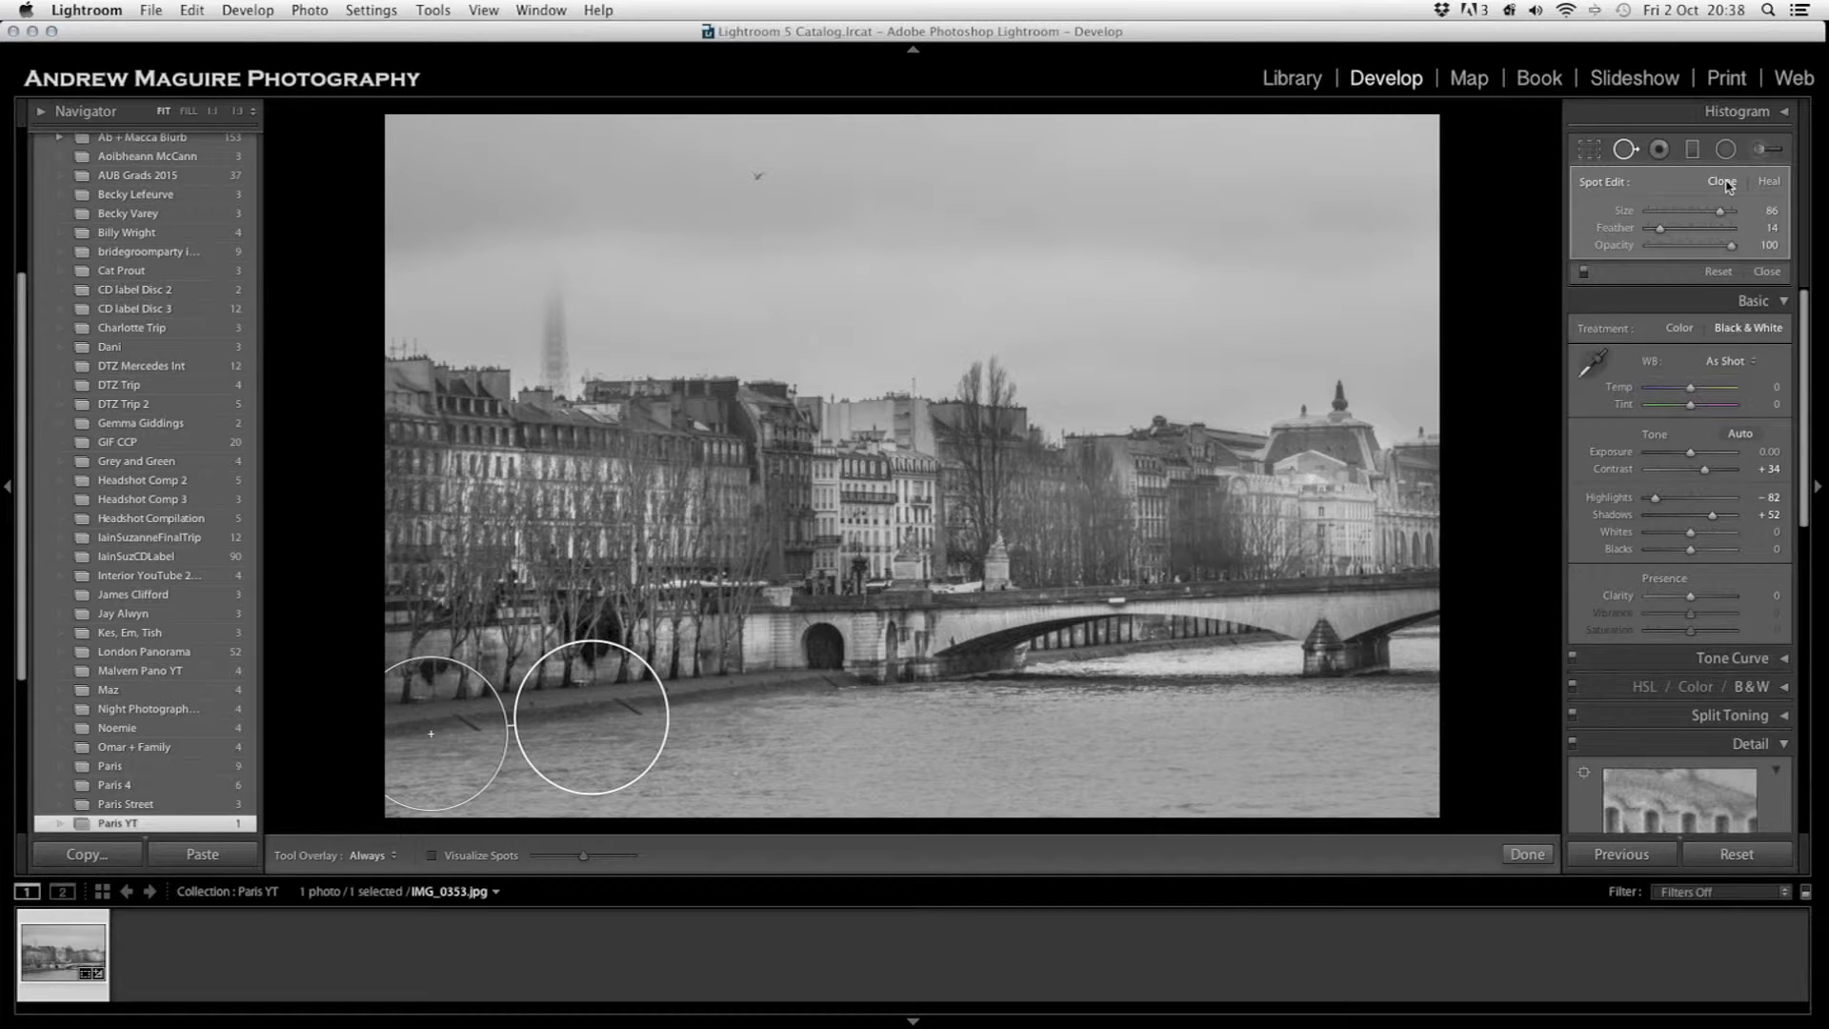
{"action": "left_click_drag", "start_coordinate": [625, 738], "coordinate": [602, 740]}
{"action": "key", "text": "Delete"}
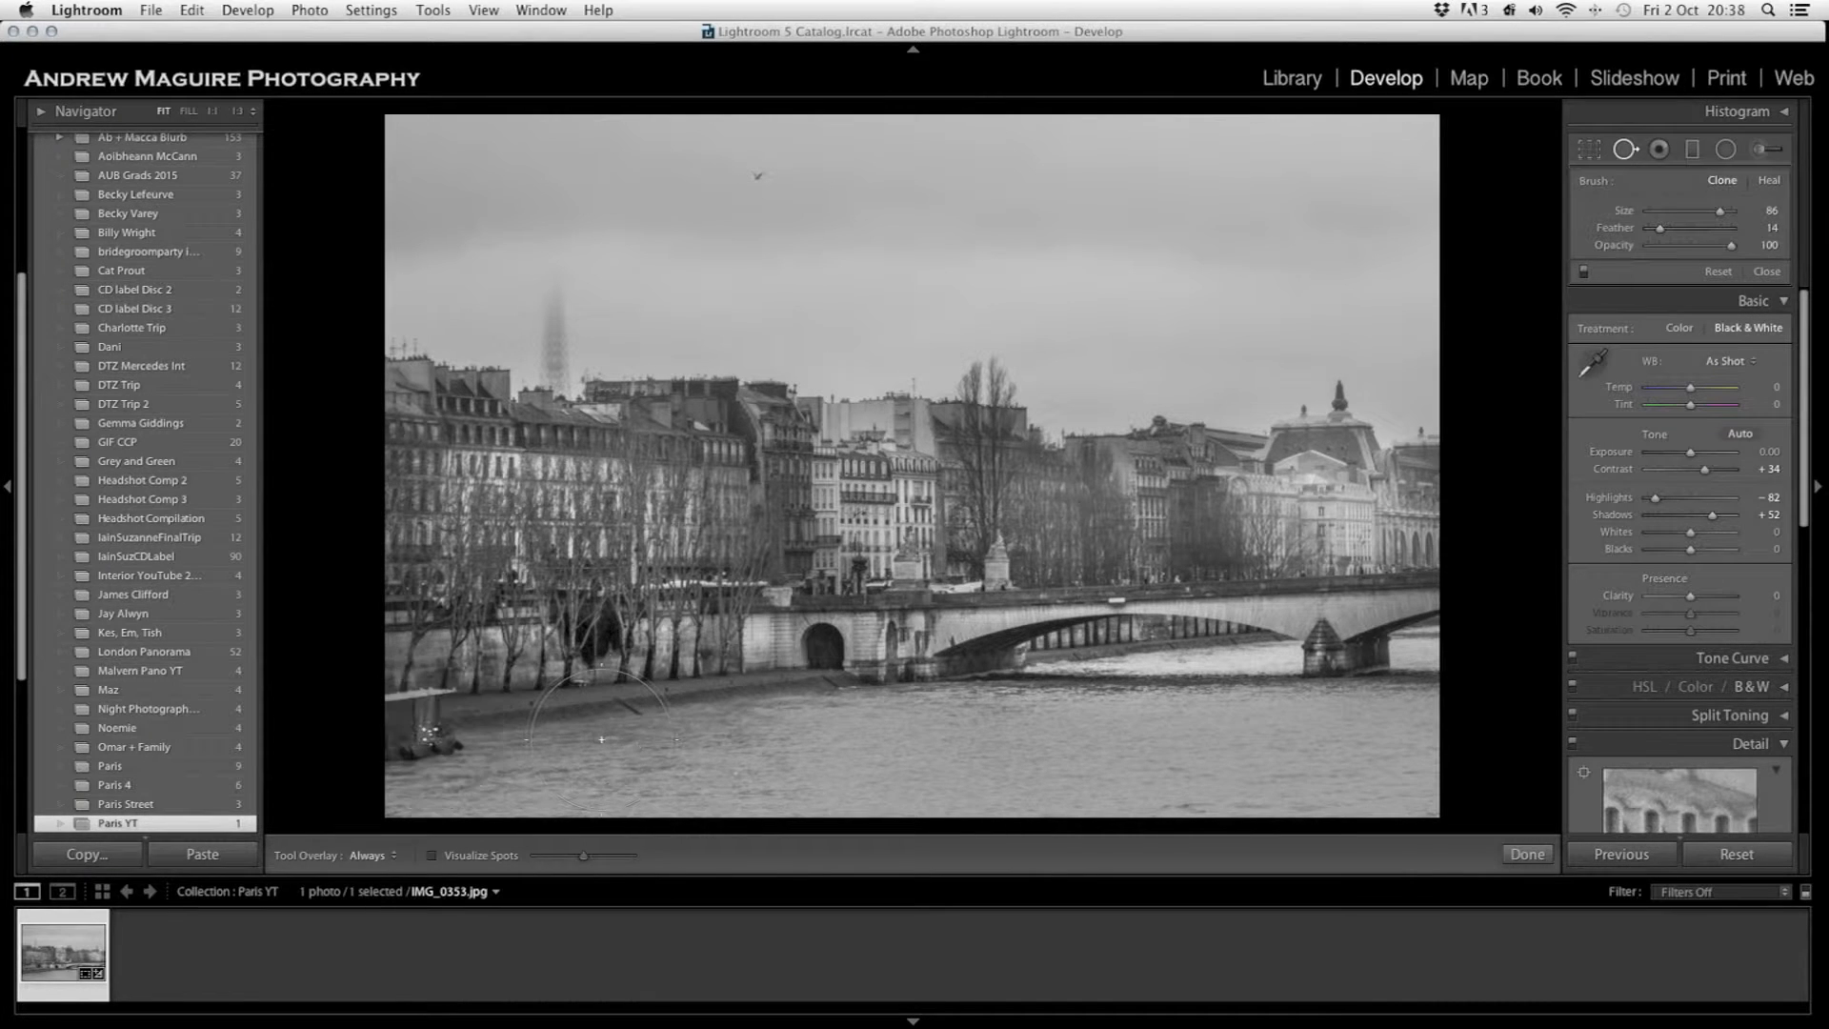
{"action": "left_click", "coordinate": [1528, 854]}
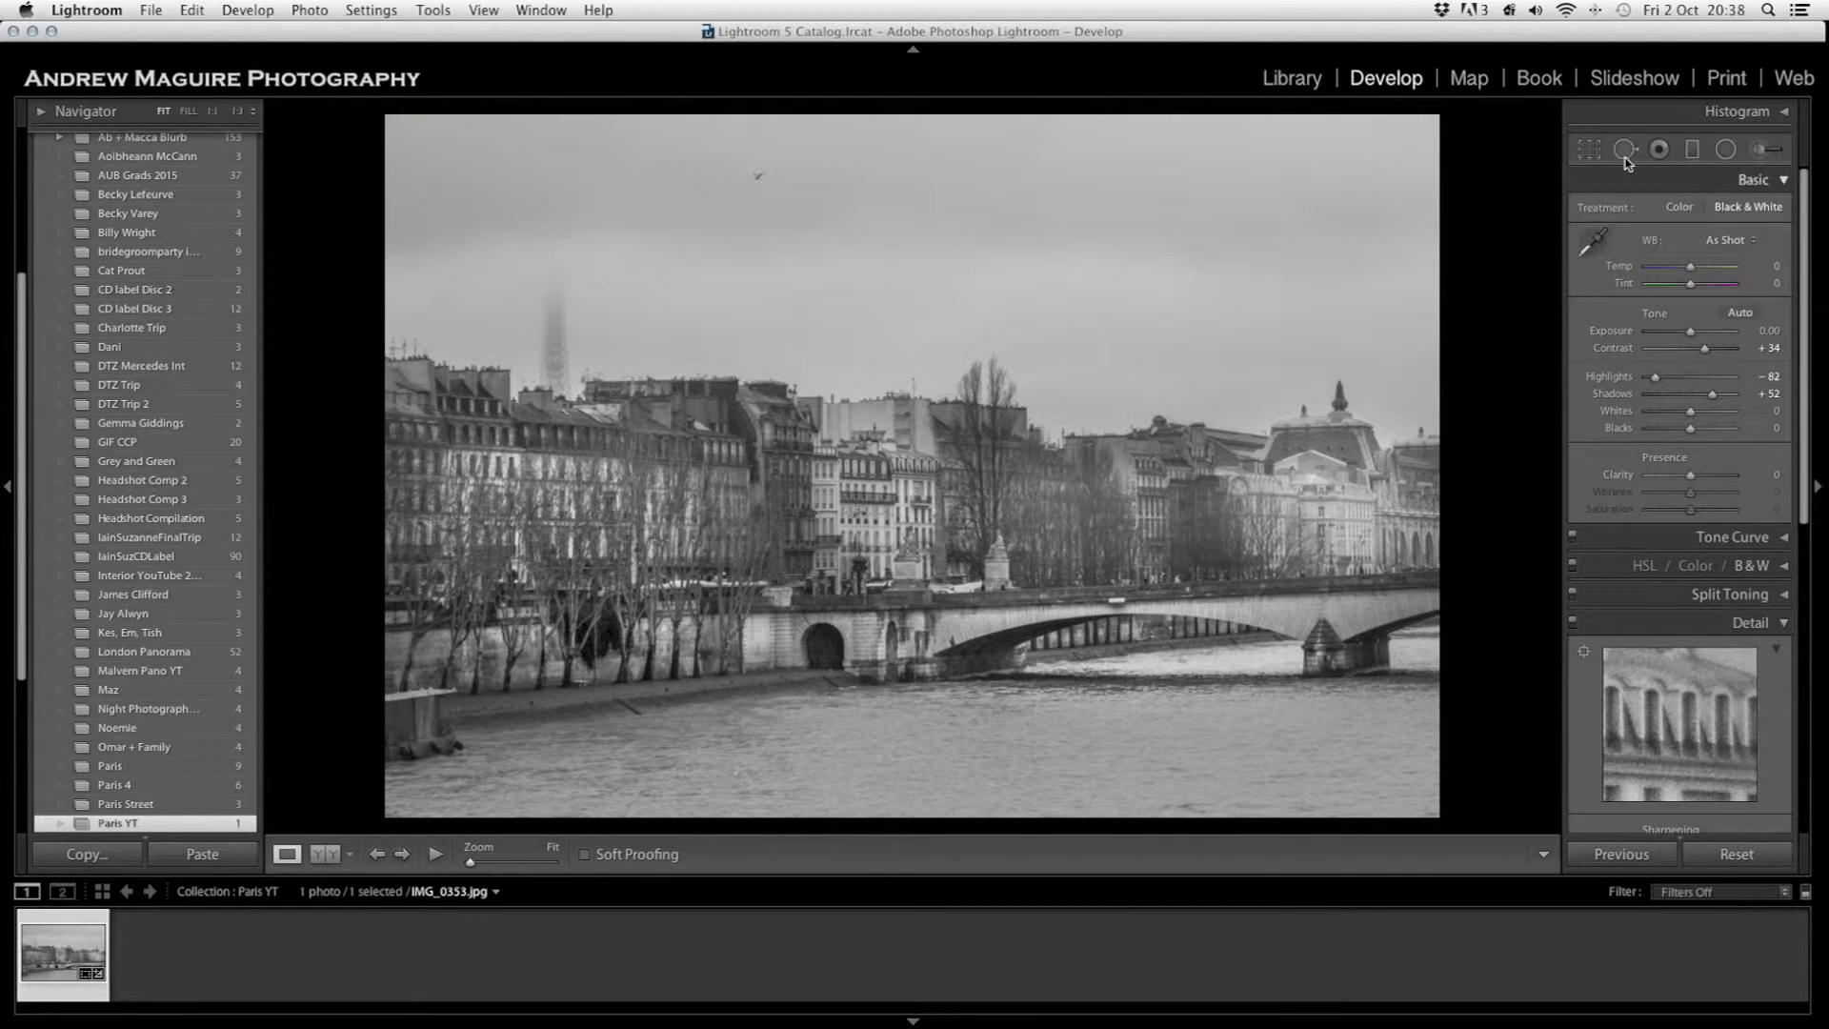
- Draw a graduated filter from the top of the sky down to the rooftops with Exposure -0.44 and Highlights -51
{"action": "left_click", "coordinate": [1692, 149]}
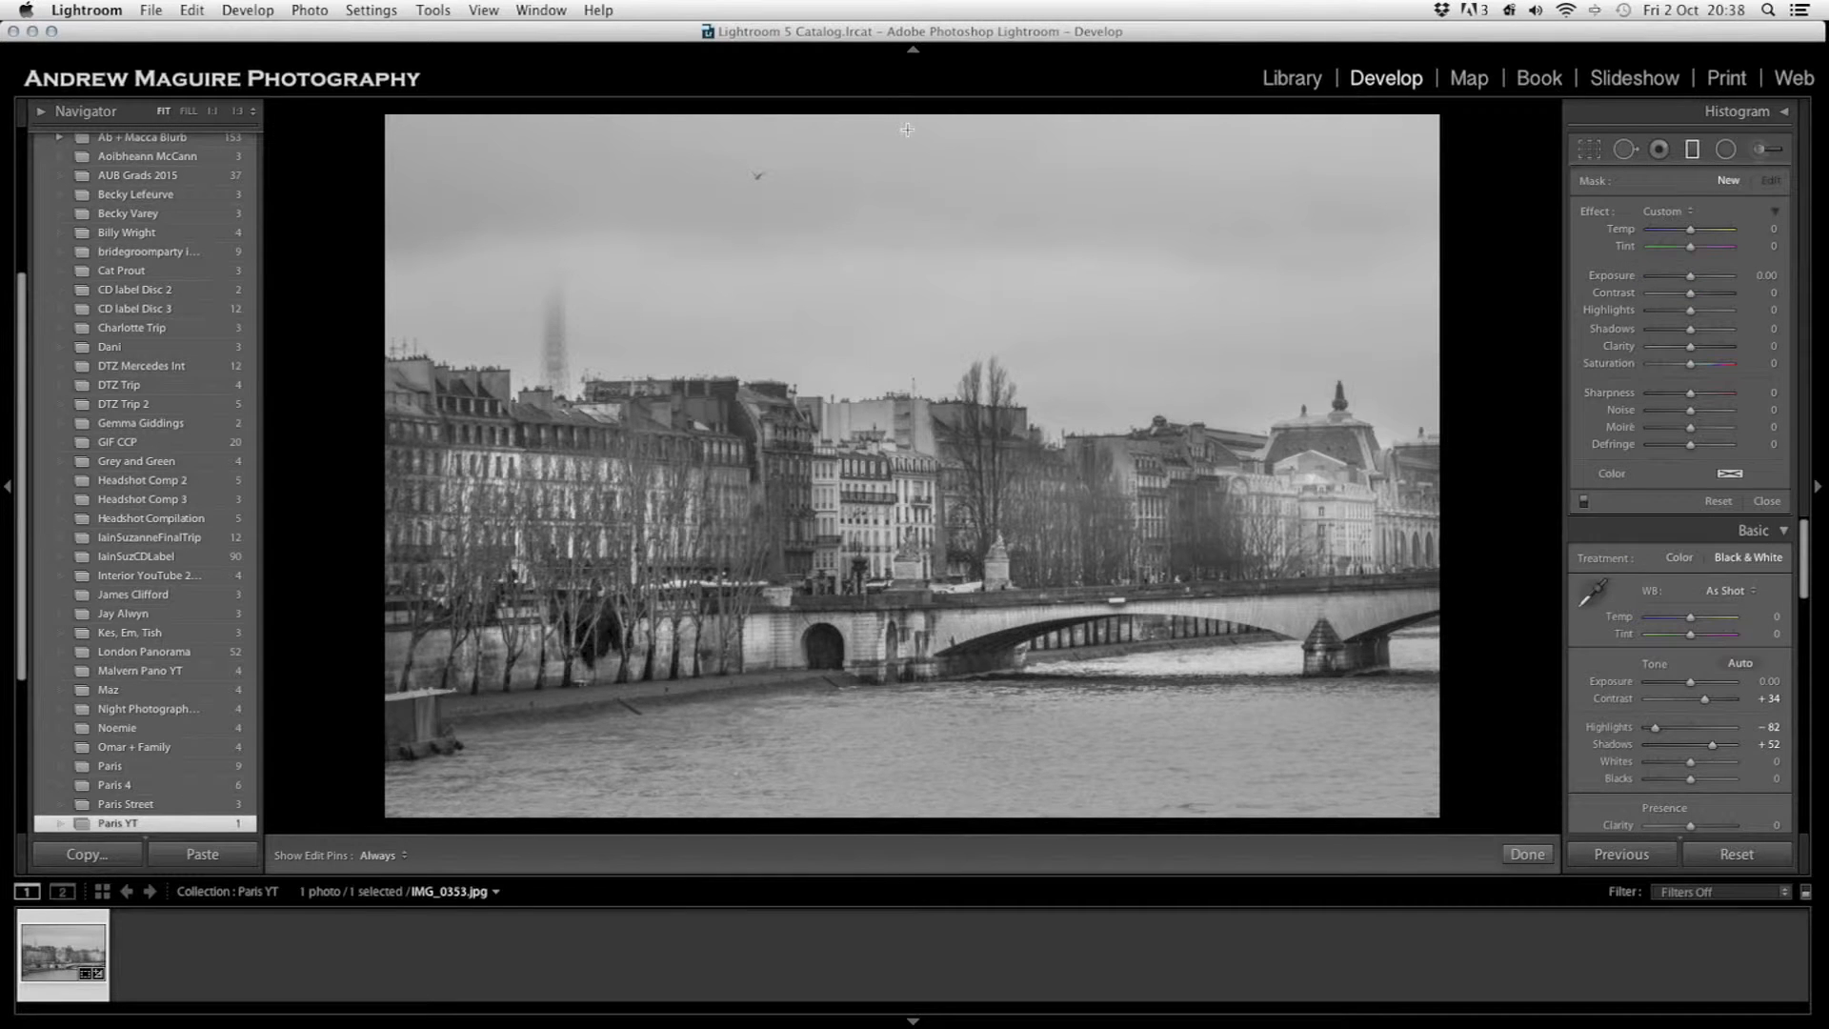
{"action": "left_click_drag", "start_coordinate": [942, 122], "coordinate": [942, 400]}
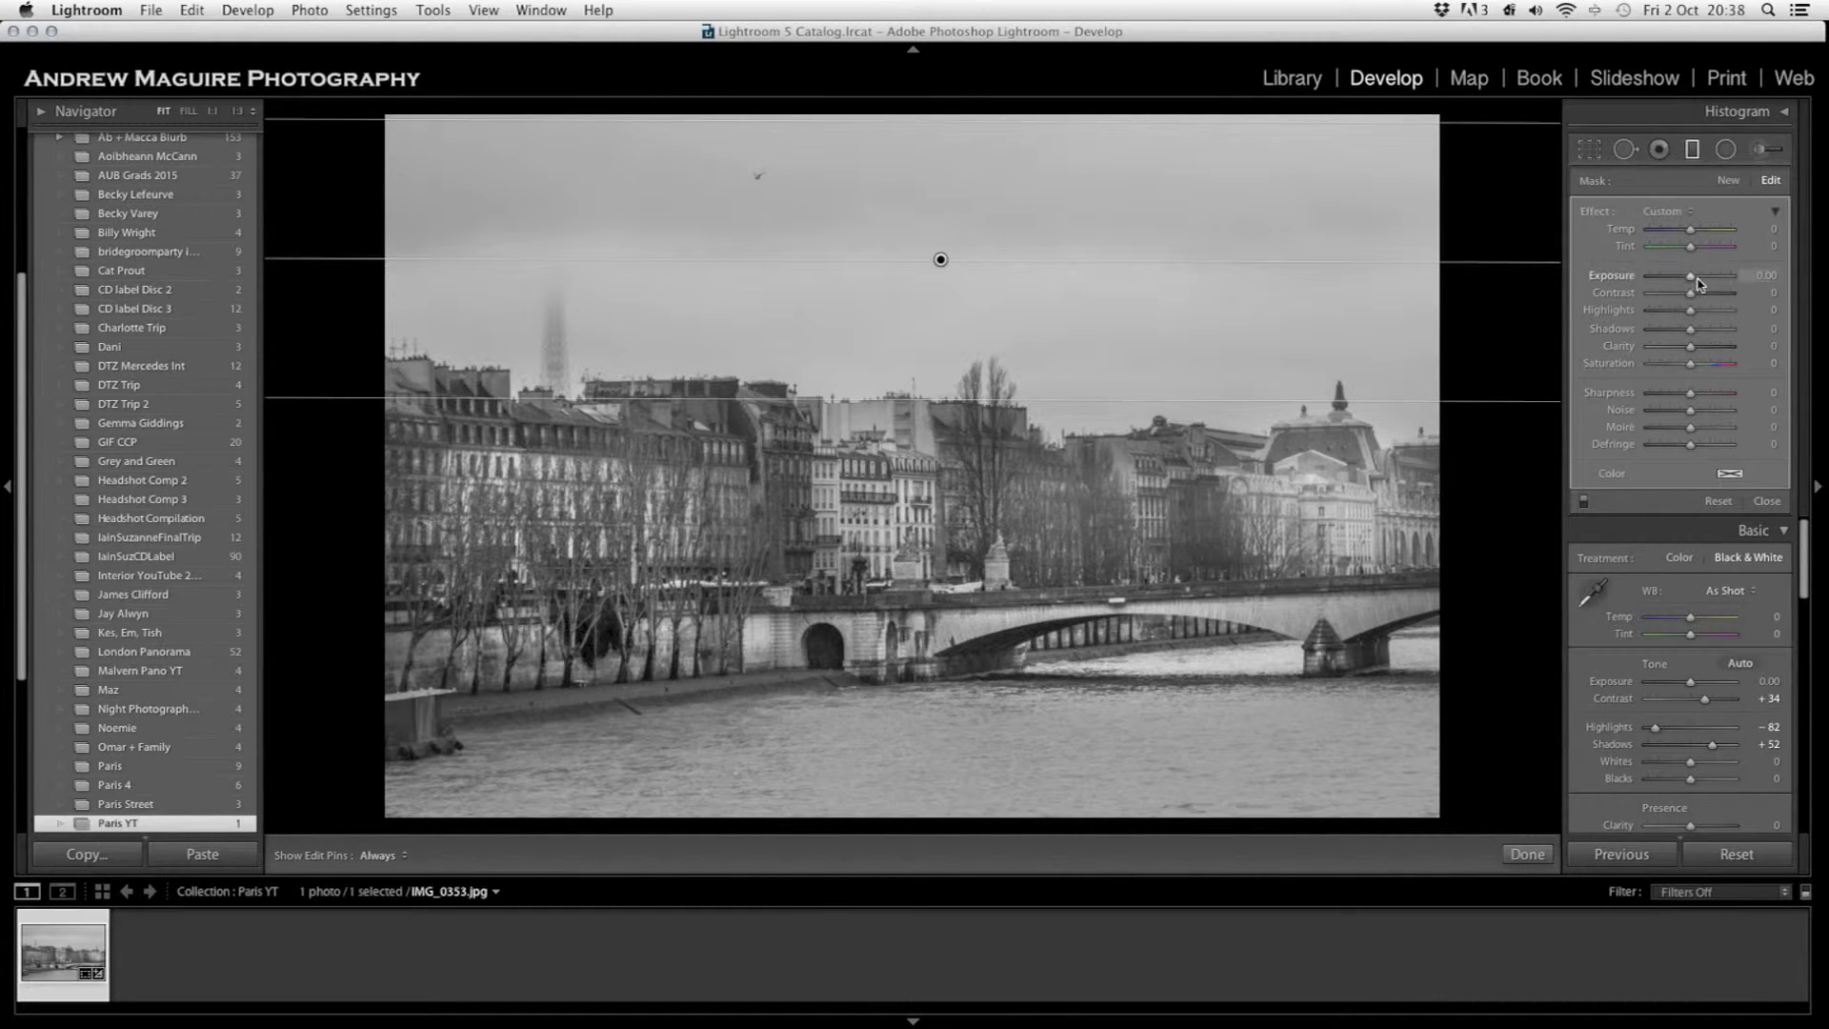
{"action": "left_click_drag", "start_coordinate": [1692, 283], "coordinate": [1687, 284]}
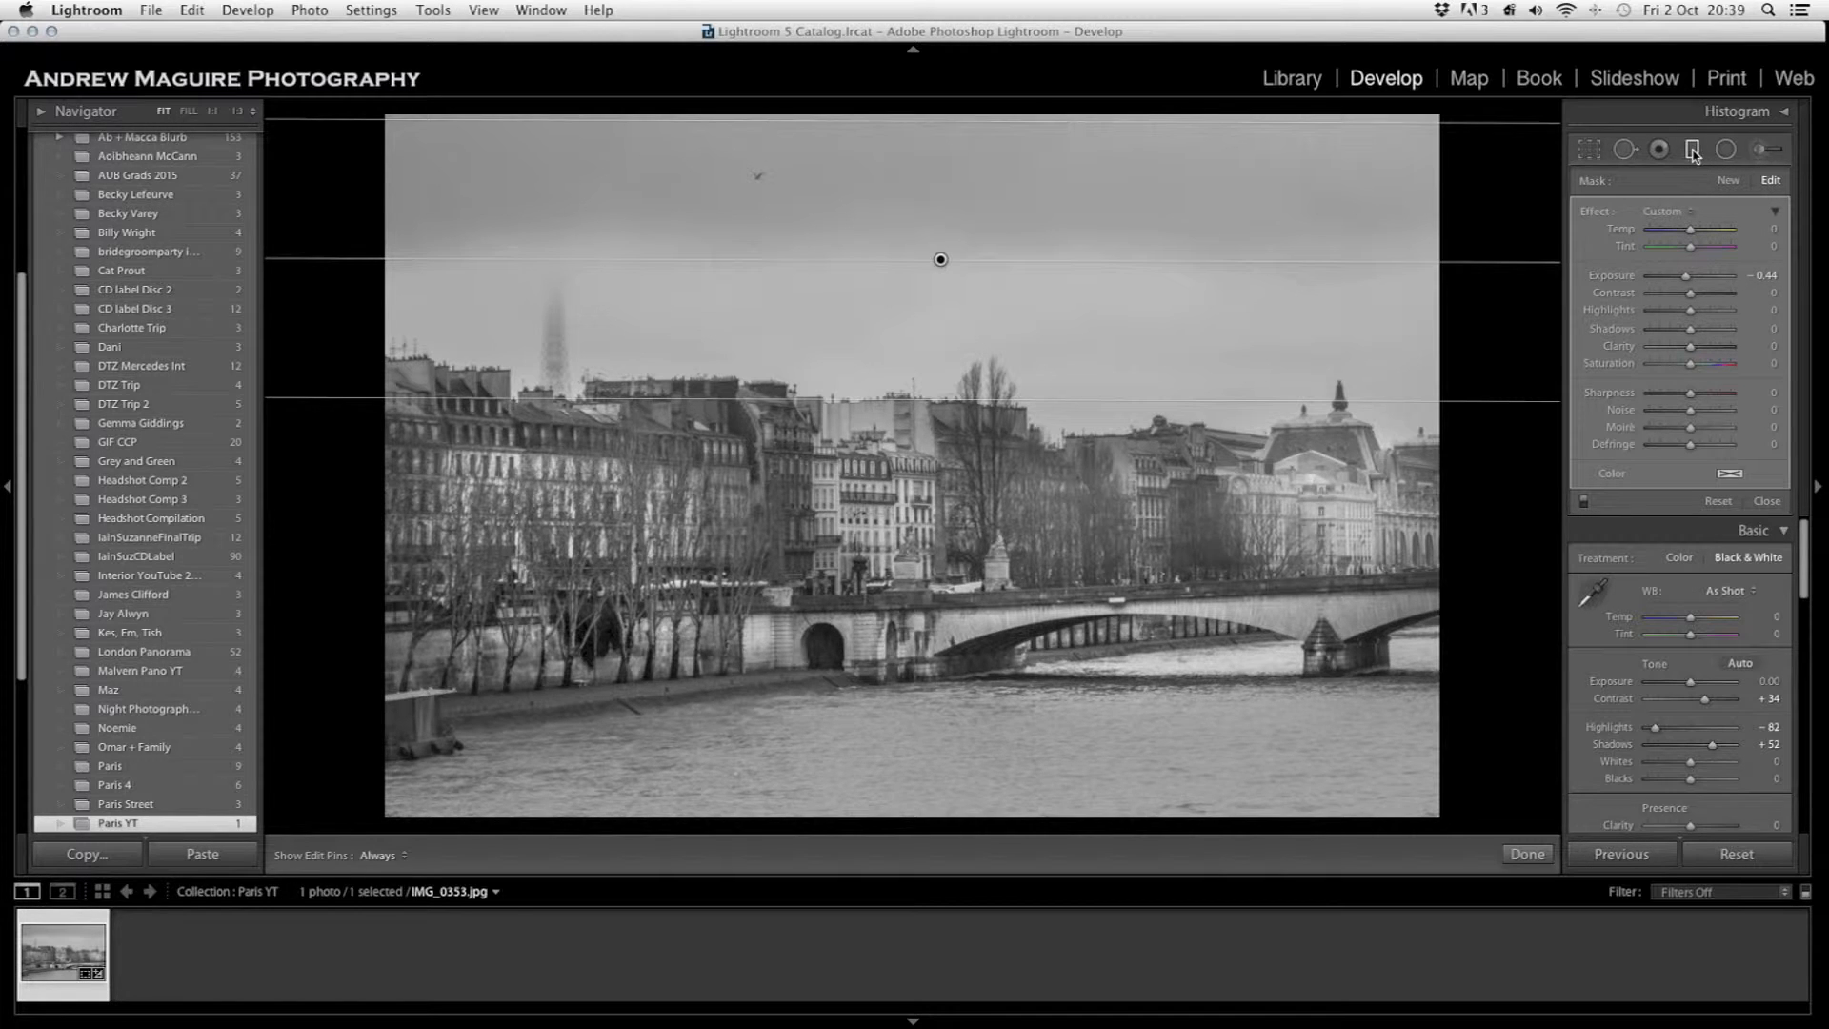
{"action": "mouse_move", "coordinate": [1691, 310]}
{"action": "left_mouse_down"}
{"action": "mouse_move", "coordinate": [1648, 314]}
{"action": "mouse_move", "coordinate": [1670, 314]}
{"action": "left_mouse_up"}
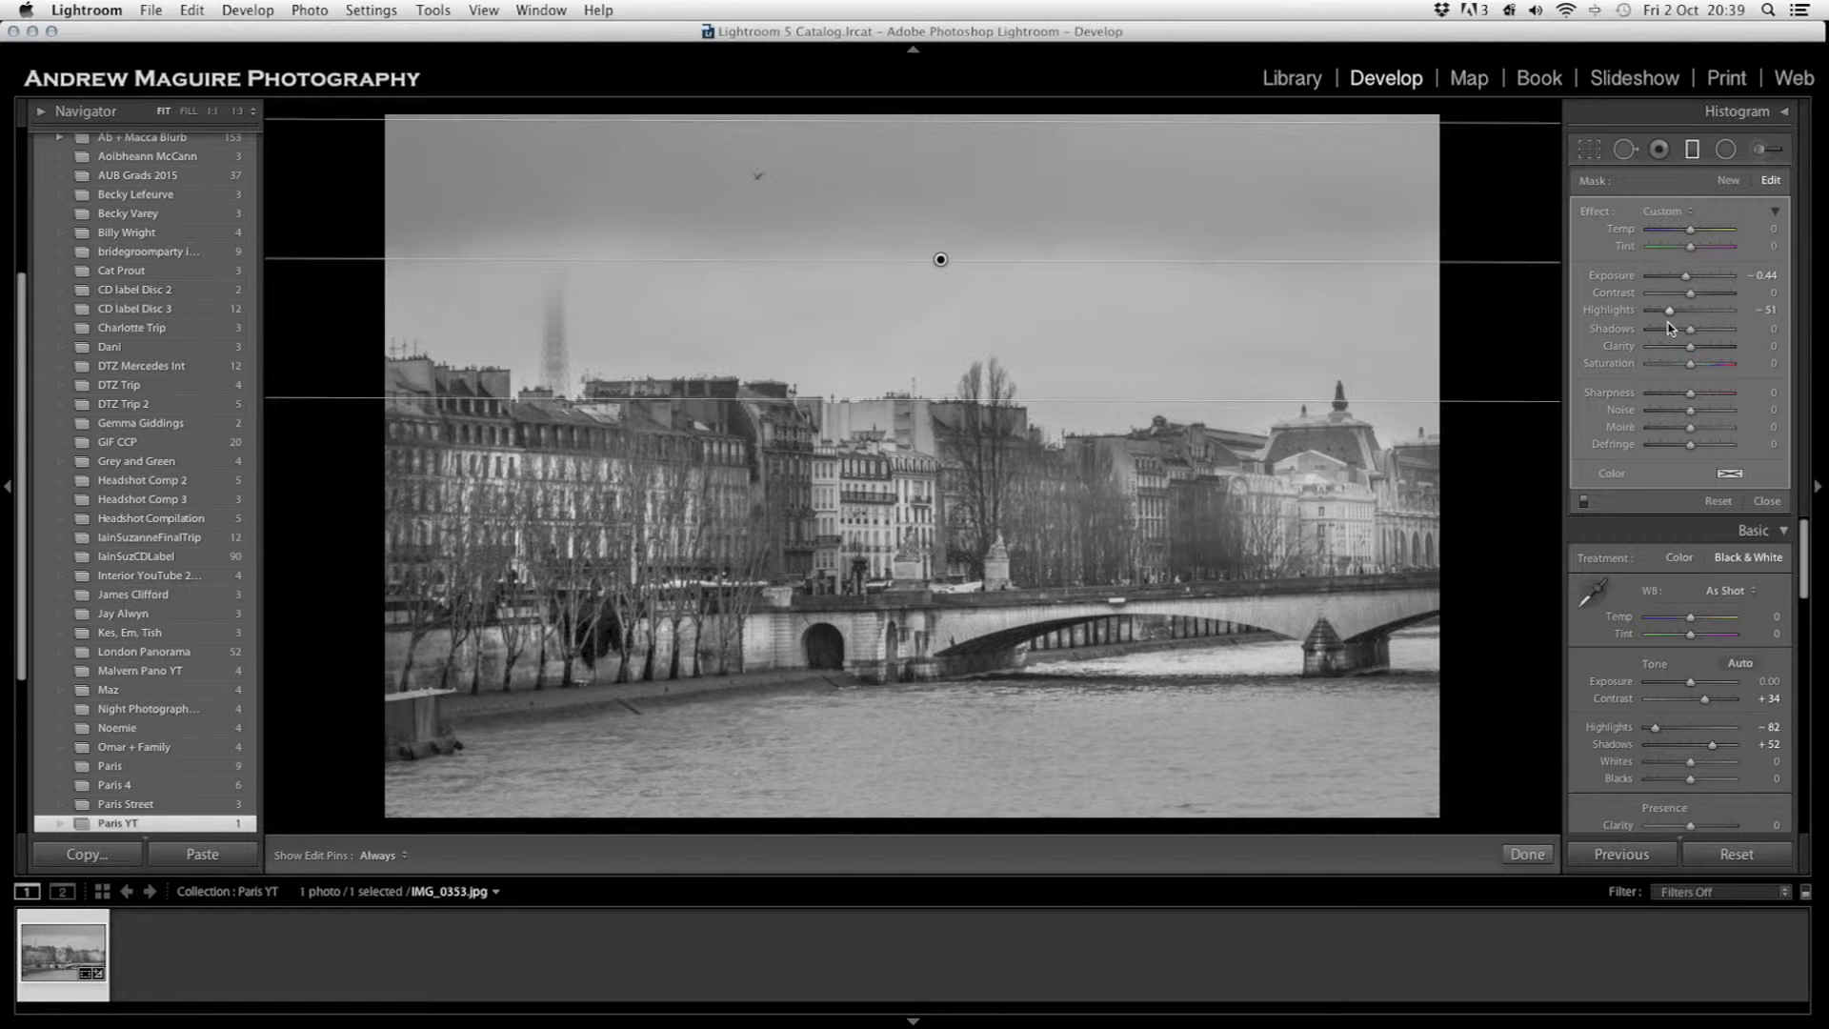
- Fine-tune the sky graduated filter's Shadows and Contrast, raise its Clarity, and close the Graduated Filter
{"action": "mouse_move", "coordinate": [1689, 330]}
{"action": "left_mouse_down"}
{"action": "mouse_move", "coordinate": [1706, 335]}
{"action": "mouse_move", "coordinate": [1702, 299]}
{"action": "left_mouse_up"}
{"action": "left_click", "coordinate": [1692, 298]}
{"action": "left_click_drag", "start_coordinate": [1690, 346], "coordinate": [1715, 354]}
{"action": "left_click", "coordinate": [1527, 853]}
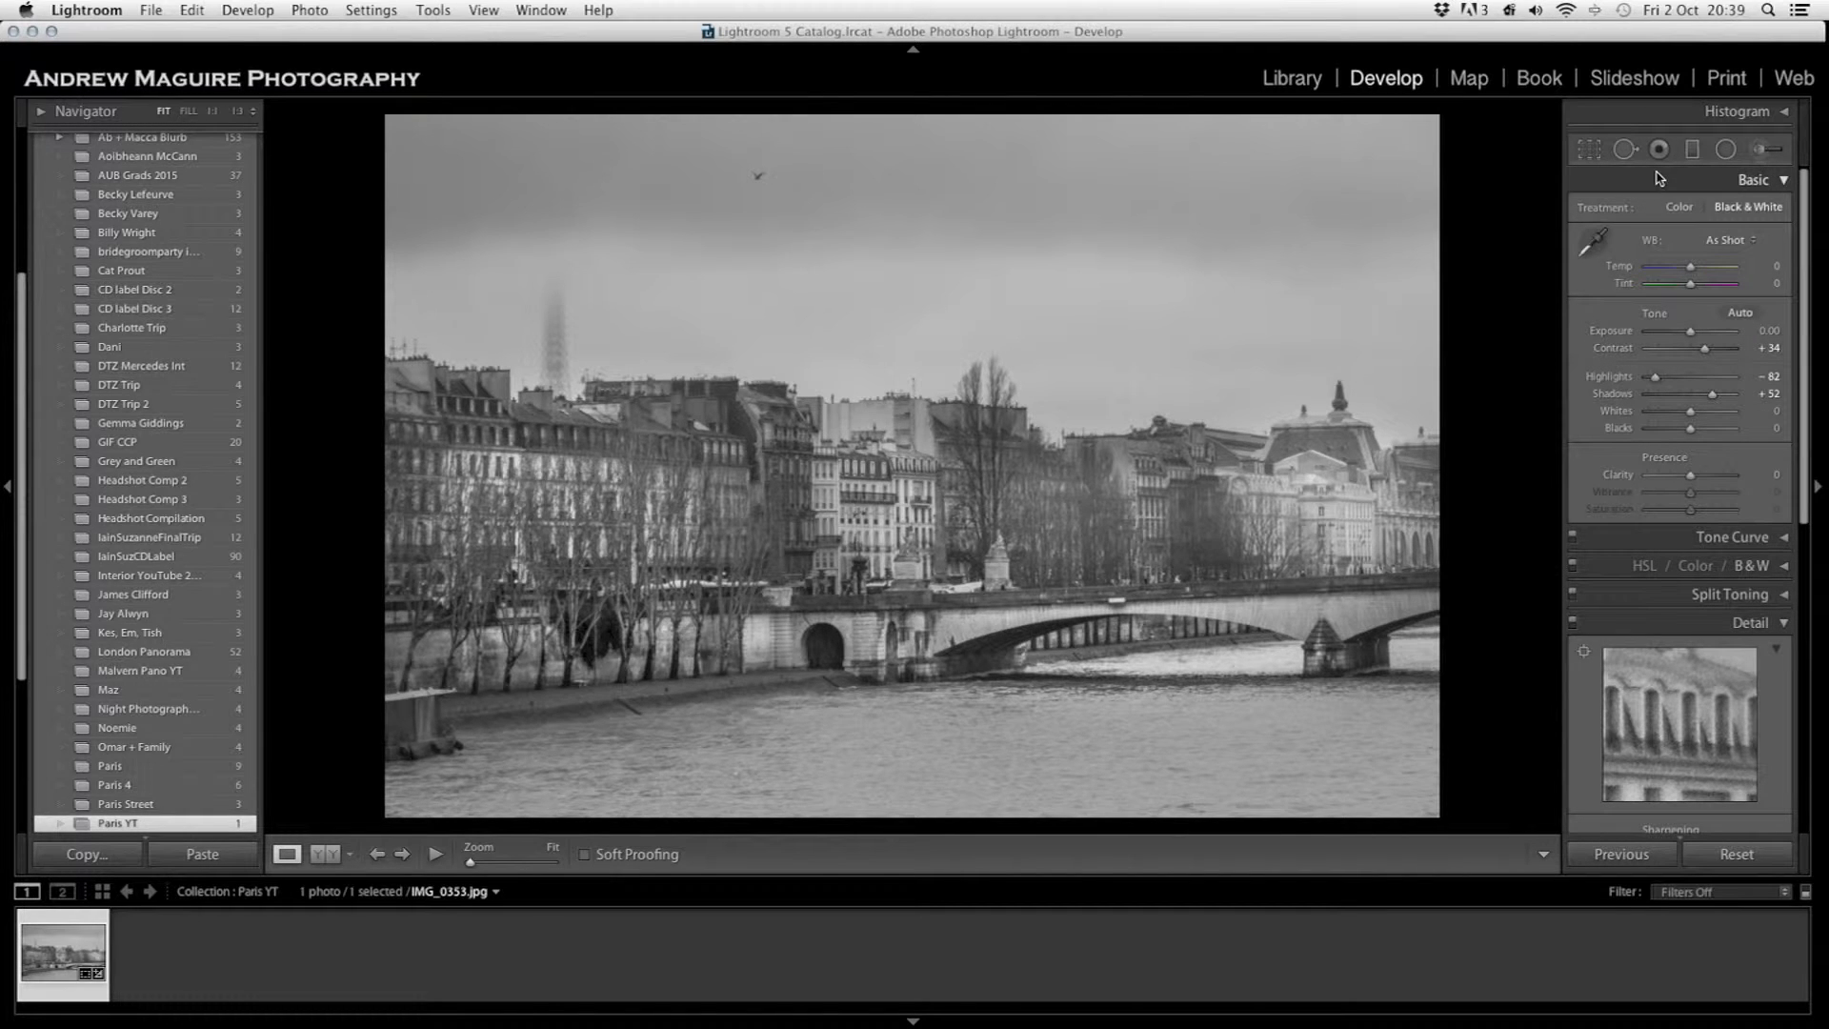
- Compare the sky with the graduated filter switched off and on, and close the Graduated Filter
{"action": "left_click", "coordinate": [1693, 150]}
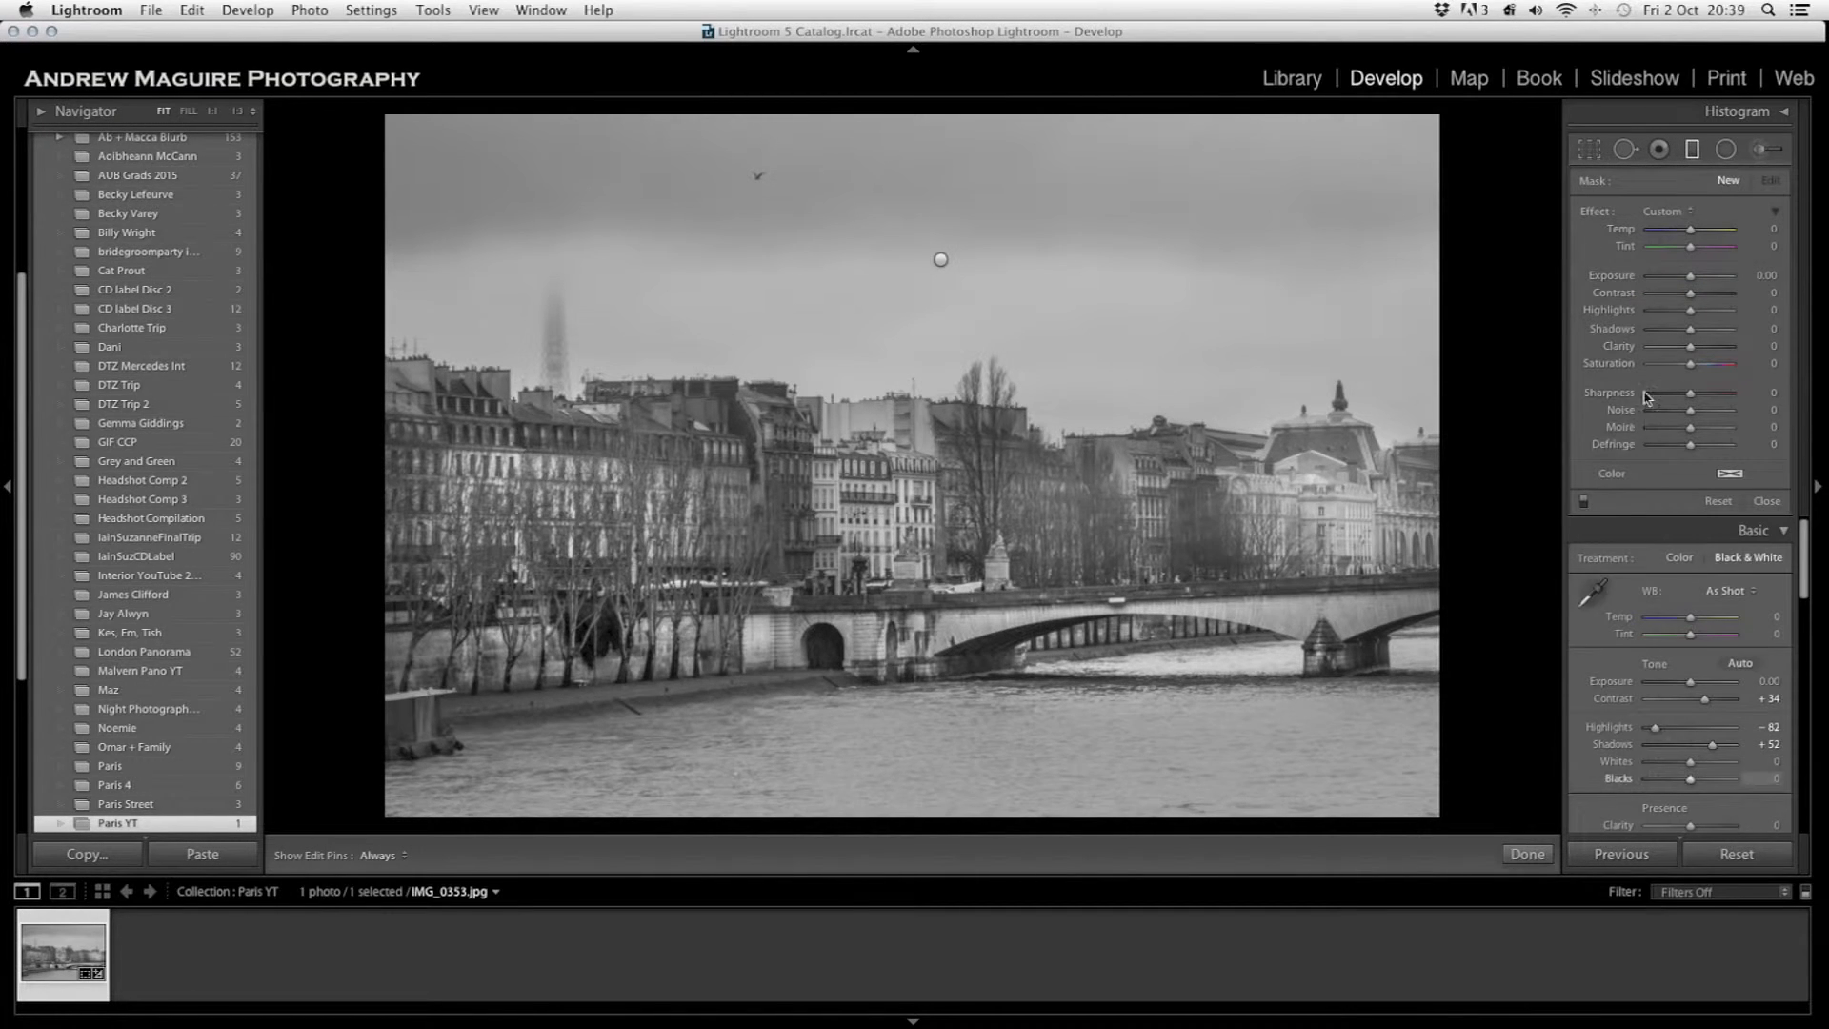
{"action": "left_click", "coordinate": [1584, 503]}
{"action": "left_click", "coordinate": [1585, 503]}
{"action": "left_click", "coordinate": [1585, 503]}
{"action": "left_click", "coordinate": [1584, 503]}
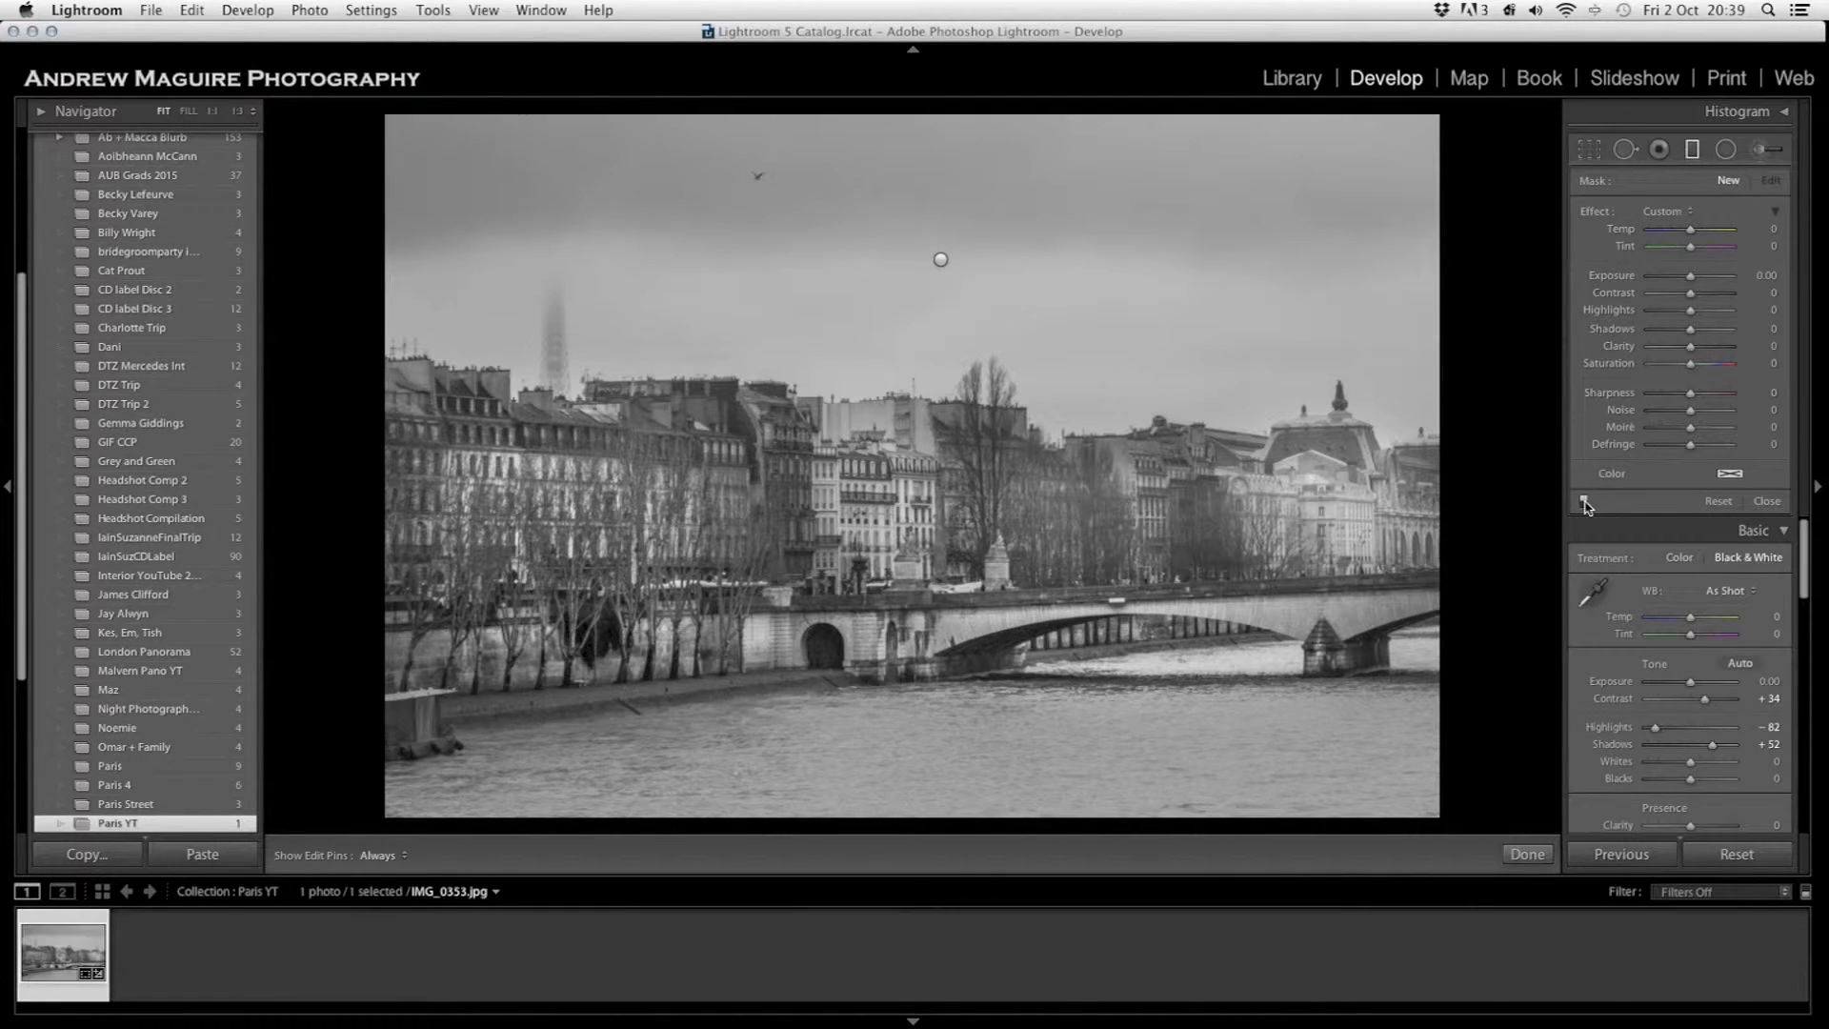
{"action": "left_click", "coordinate": [1530, 858]}
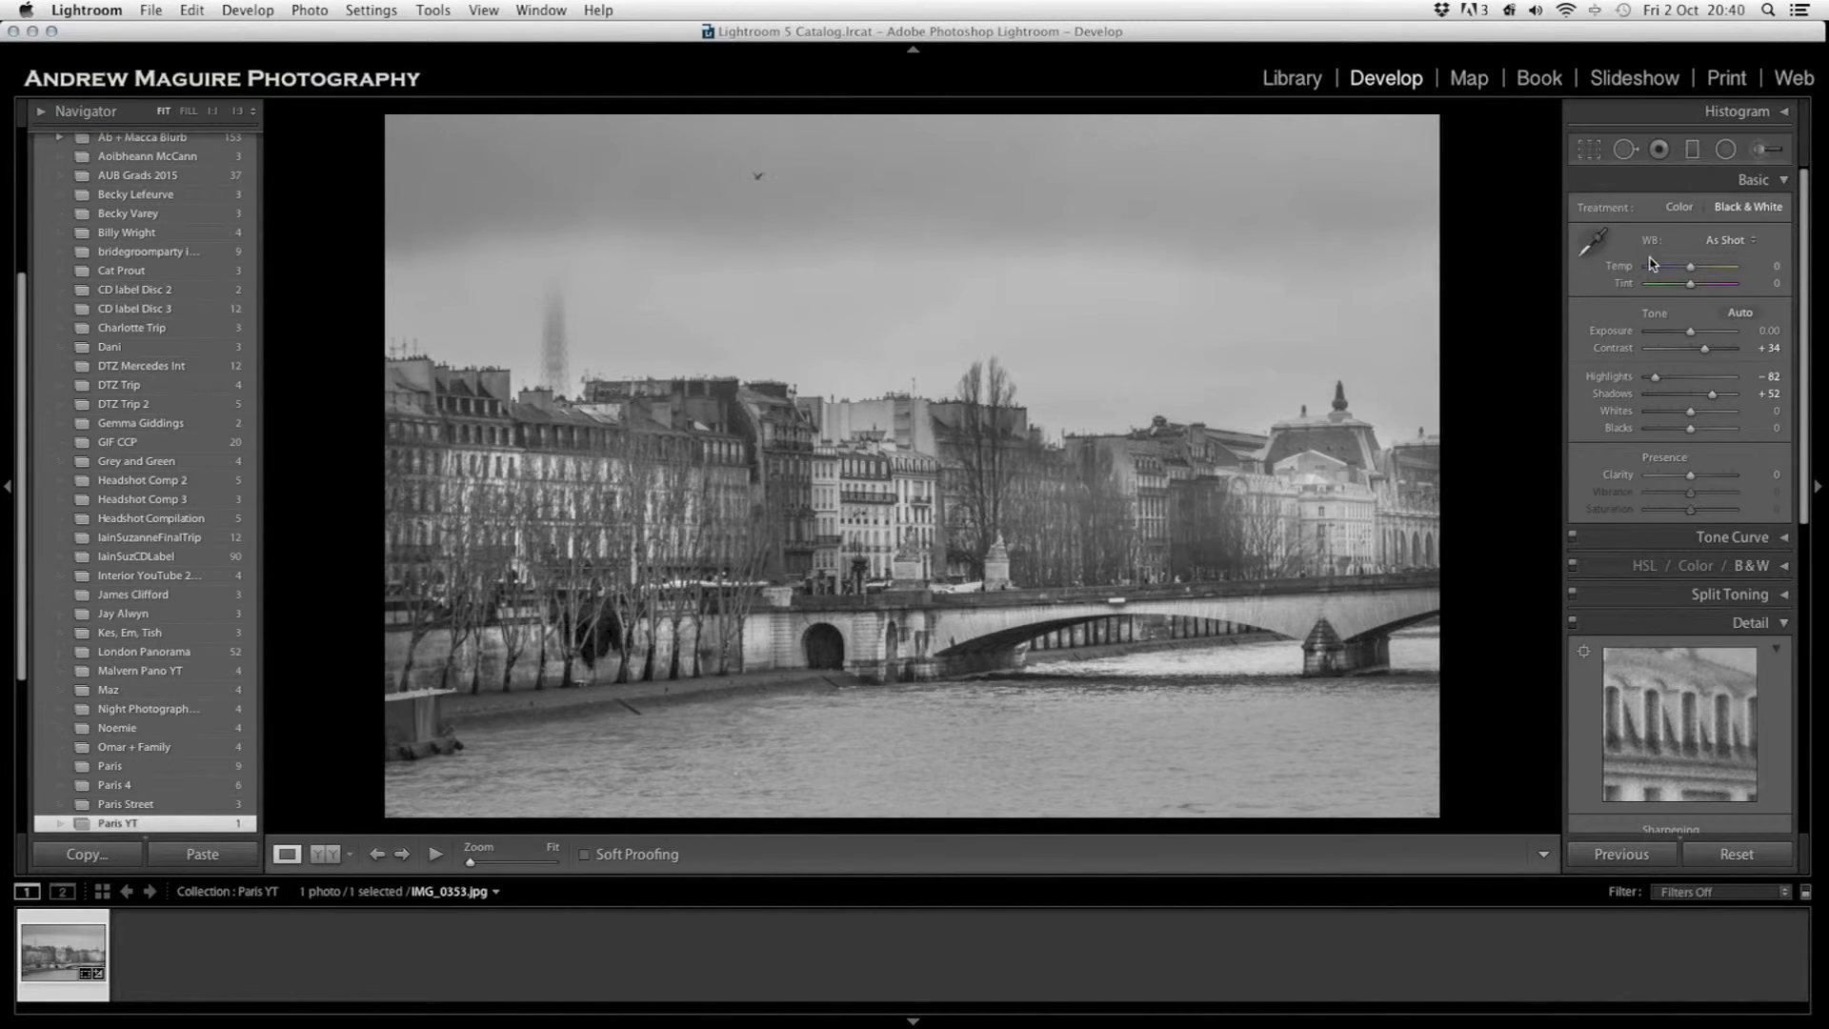
- Paint the Eiffel Tower with a size 3 adjustment brush and set its Contrast to 7 and Exposure to -0.08
{"action": "left_click", "coordinate": [1760, 152]}
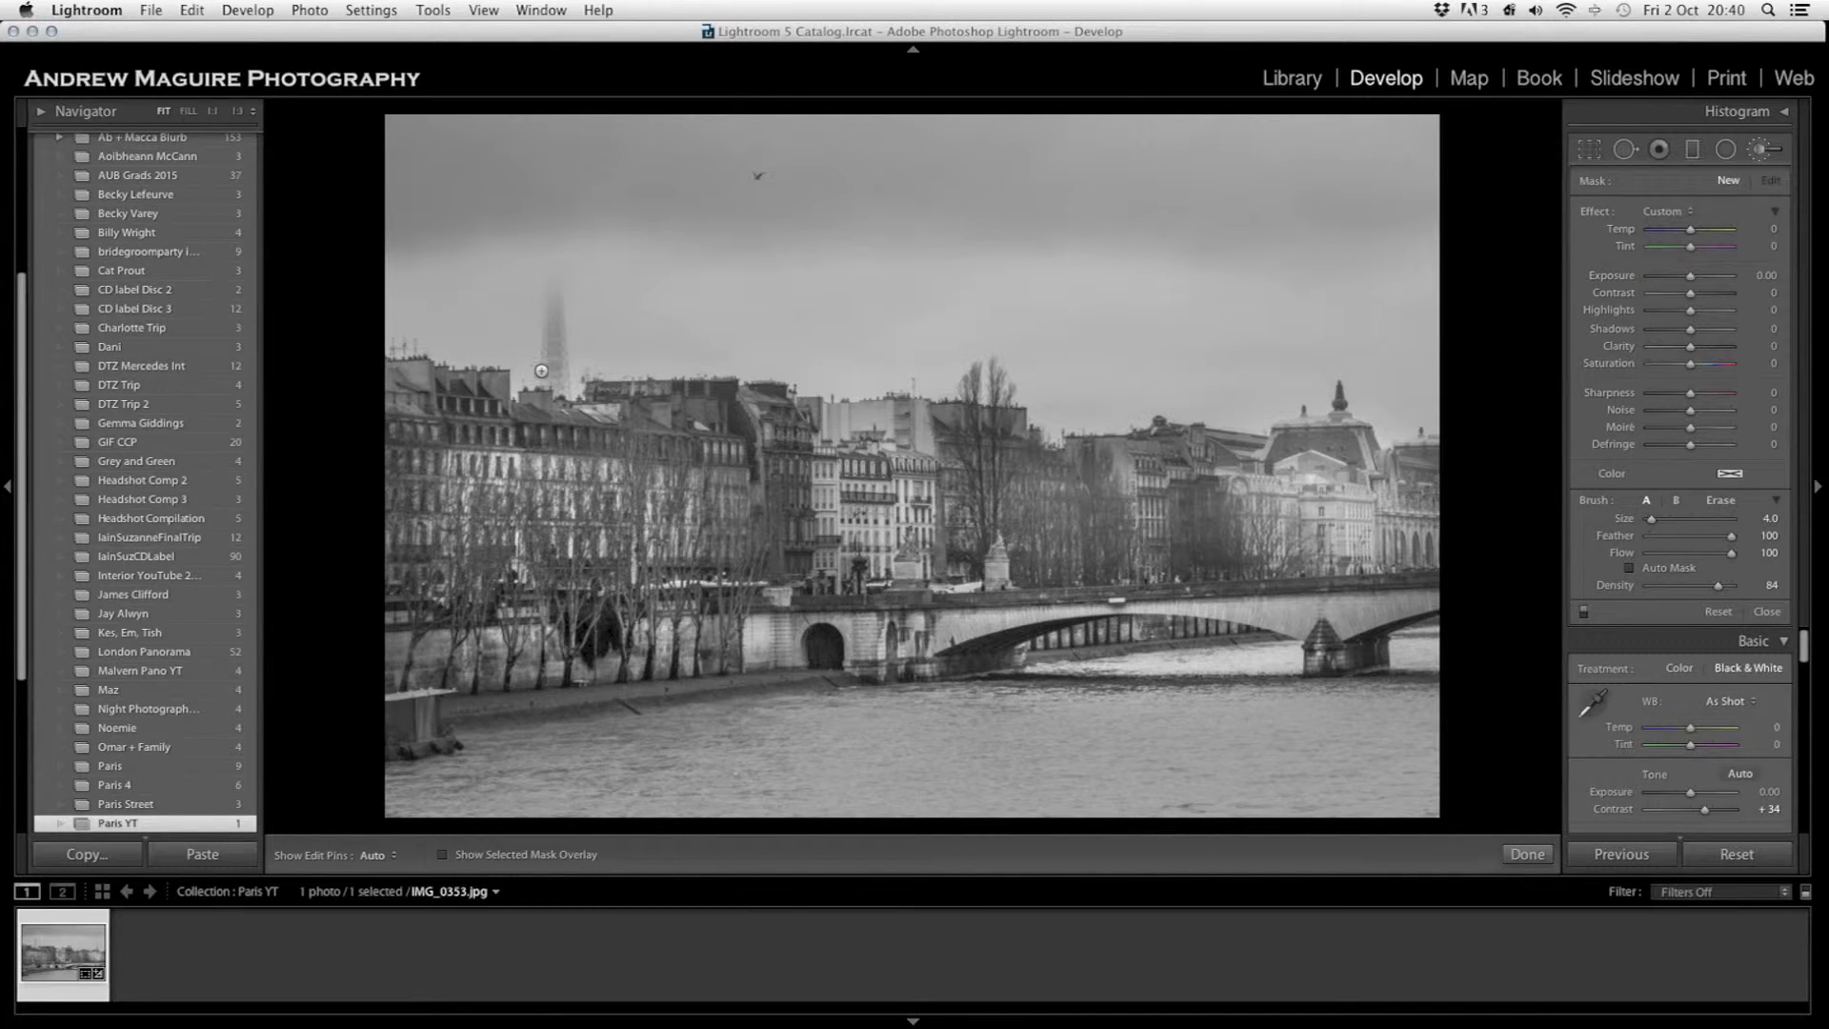
{"action": "key", "text": "h"}
{"action": "left_click_drag", "start_coordinate": [559, 368], "coordinate": [548, 381]}
{"action": "mouse_move", "coordinate": [1692, 295]}
{"action": "left_mouse_down"}
{"action": "mouse_move", "coordinate": [1711, 298]}
{"action": "mouse_move", "coordinate": [1693, 281]}
{"action": "left_mouse_up"}
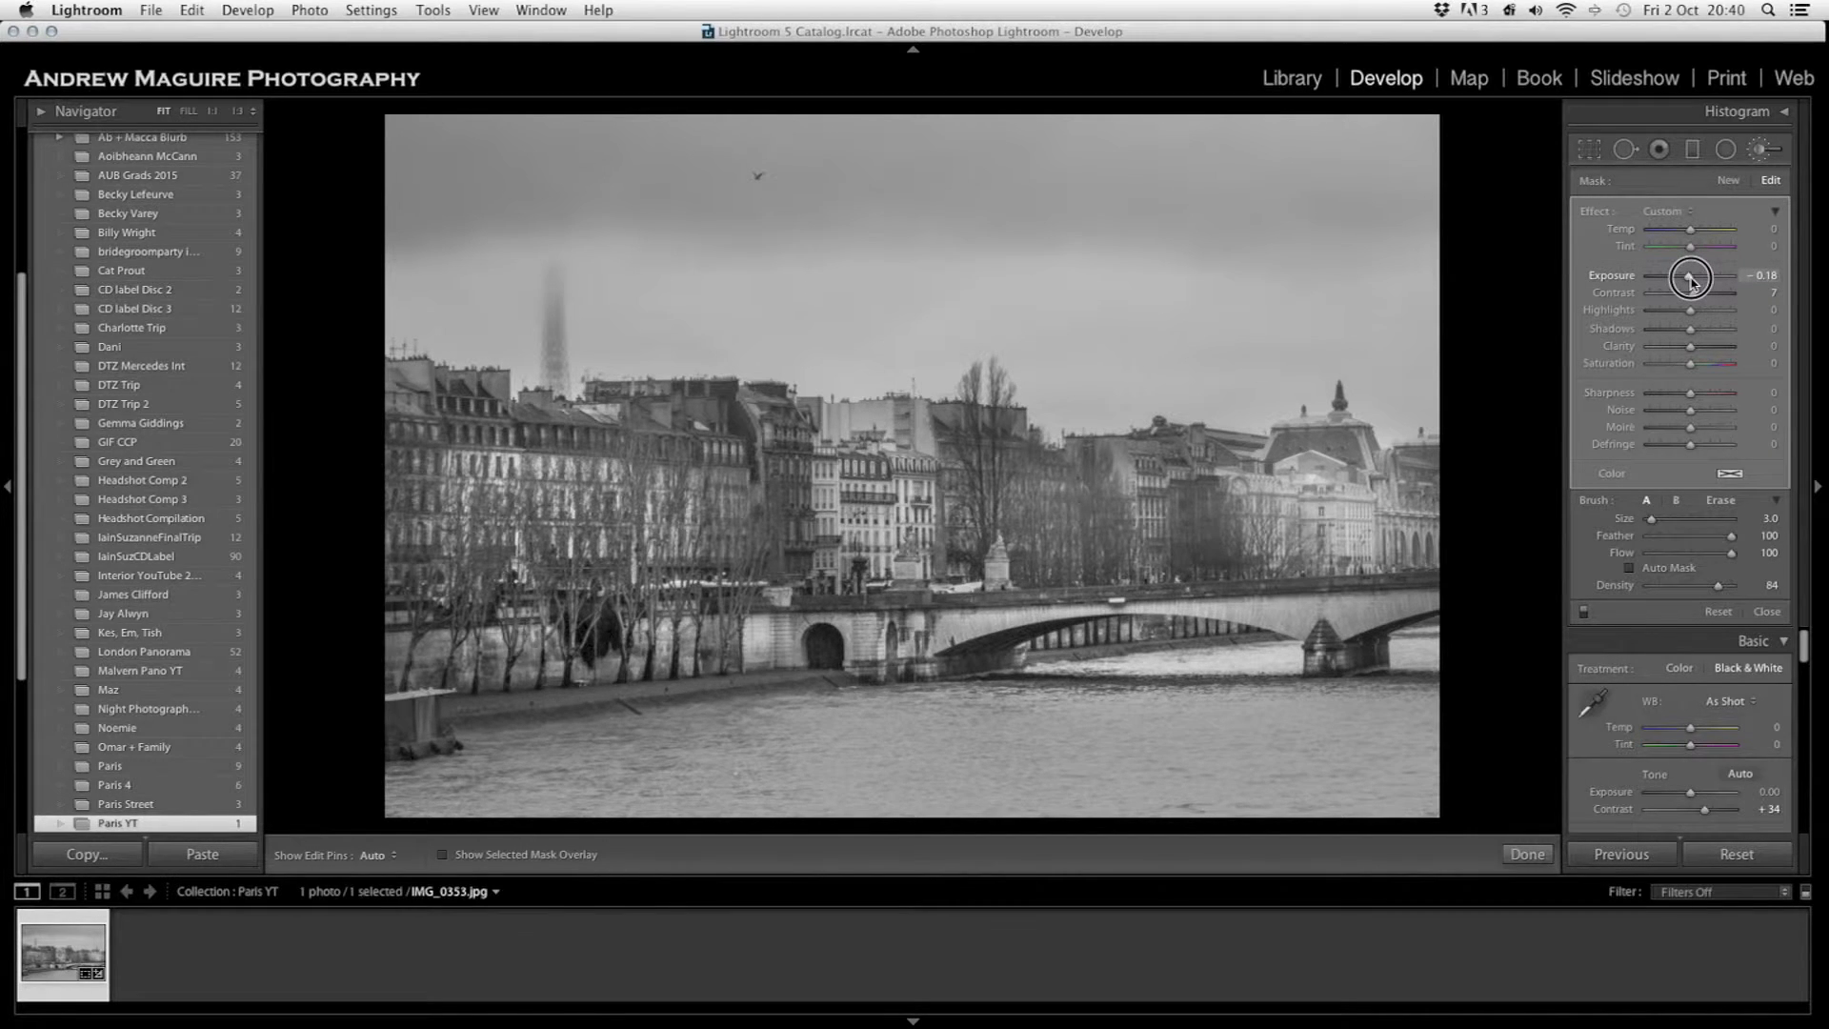
{"action": "left_click_drag", "start_coordinate": [1692, 281], "coordinate": [1694, 281]}
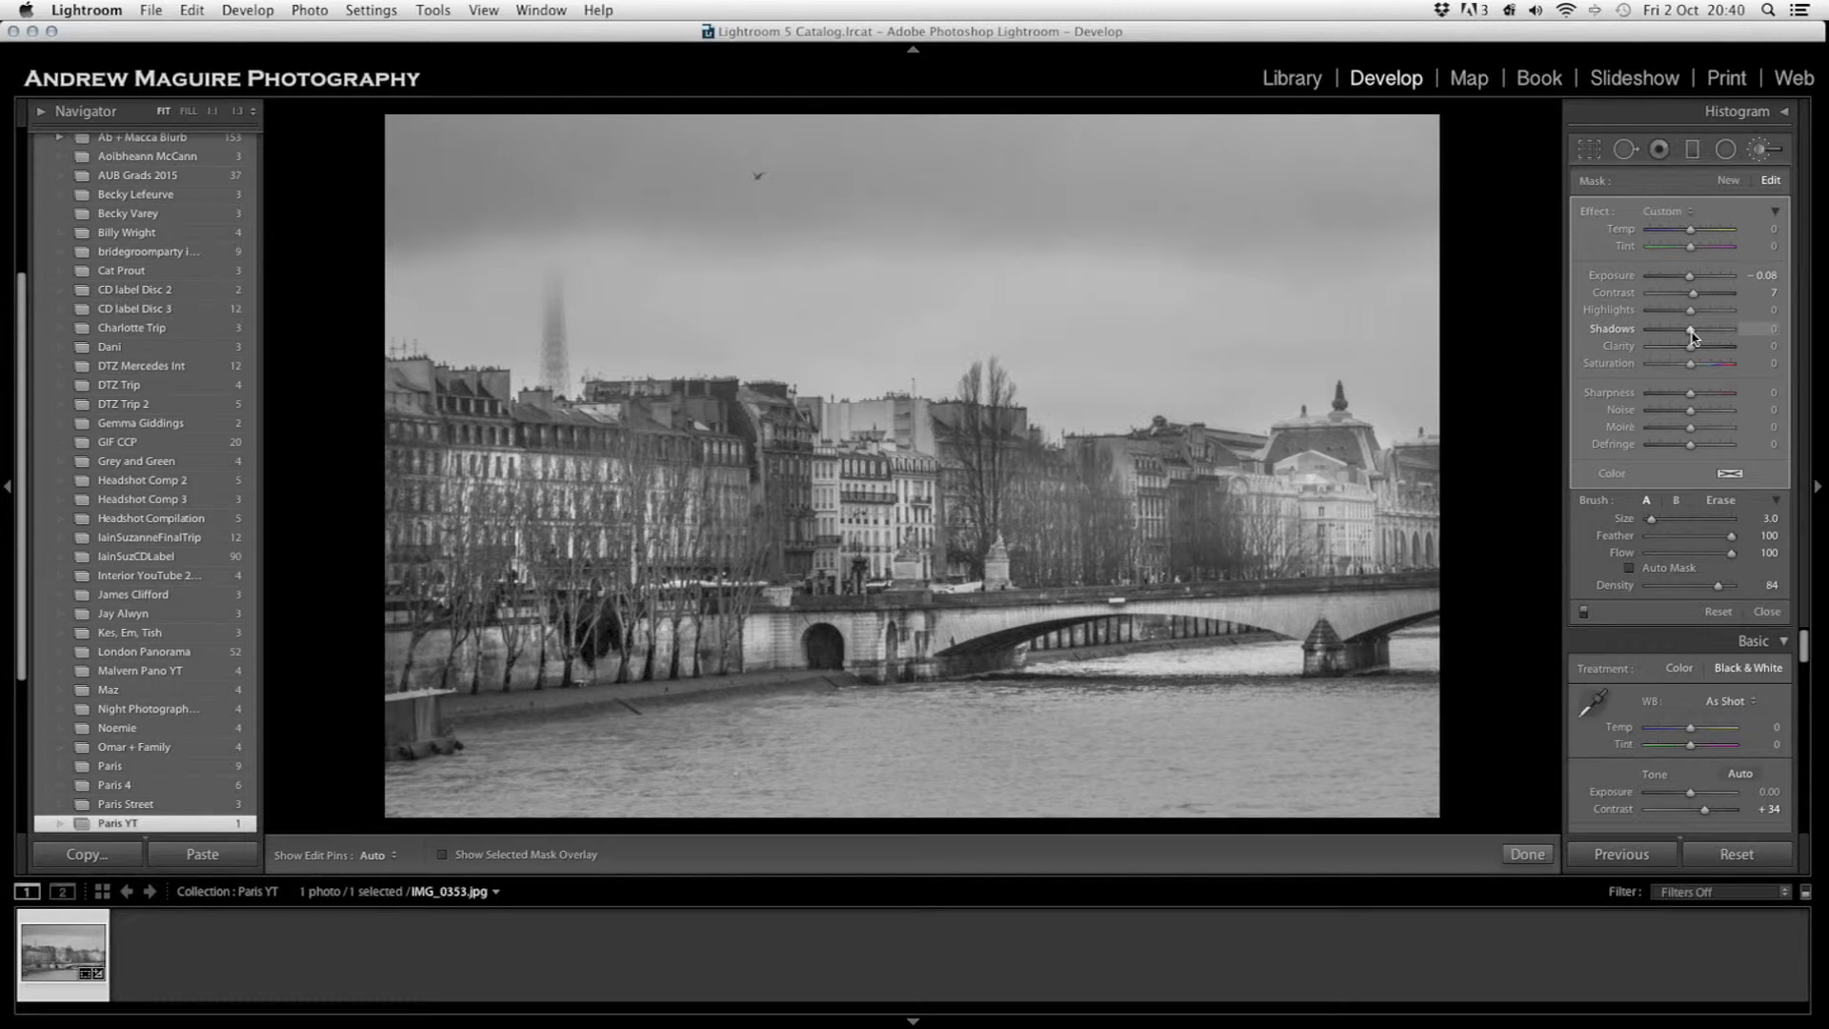
- Set the Eiffel Tower brush adjustment to Shadows 49, Clarity 75, Contrast 25 and Exposure -0.13, and close the brush
{"action": "left_click_drag", "start_coordinate": [1691, 330], "coordinate": [1711, 329]}
{"action": "left_click", "coordinate": [1701, 338]}
{"action": "left_click_drag", "start_coordinate": [1701, 340], "coordinate": [1721, 352]}
{"action": "mouse_move", "coordinate": [1690, 312]}
{"action": "left_mouse_down"}
{"action": "mouse_move", "coordinate": [1674, 316]}
{"action": "mouse_move", "coordinate": [1701, 301]}
{"action": "mouse_move", "coordinate": [1689, 282]}
{"action": "left_mouse_up"}
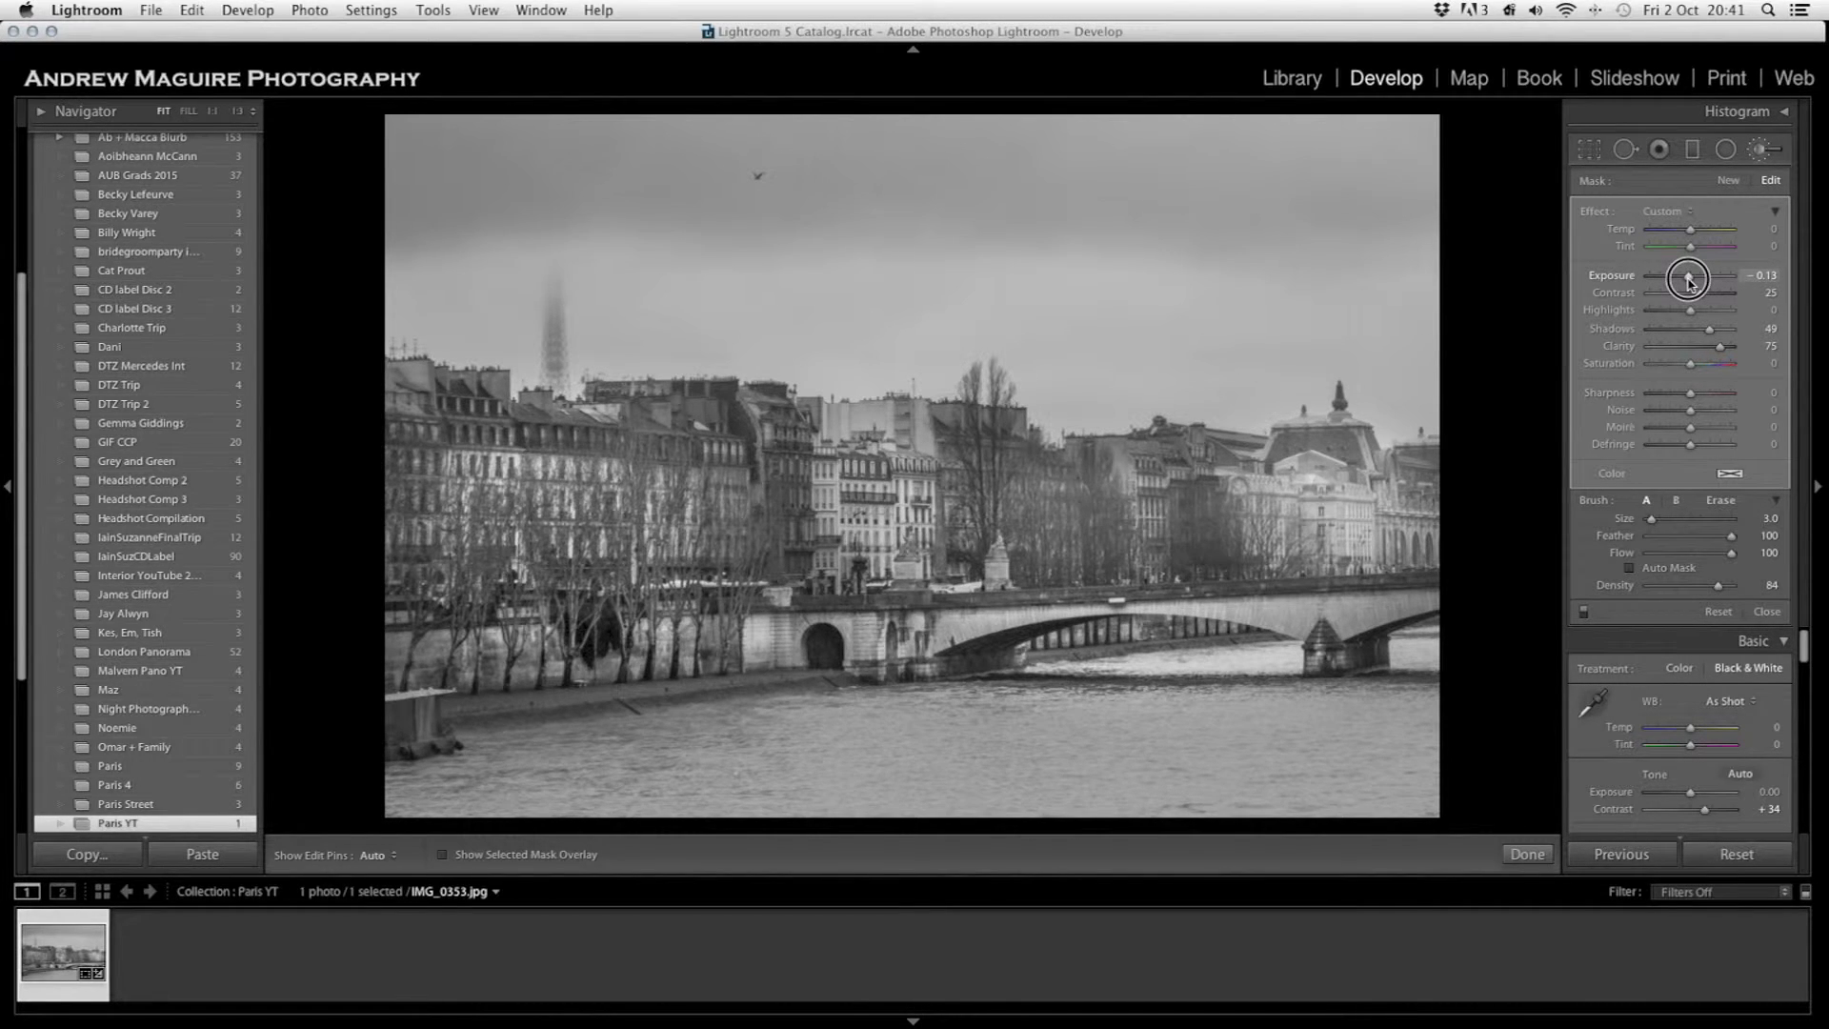
{"action": "left_click_drag", "start_coordinate": [1689, 282], "coordinate": [1689, 282]}
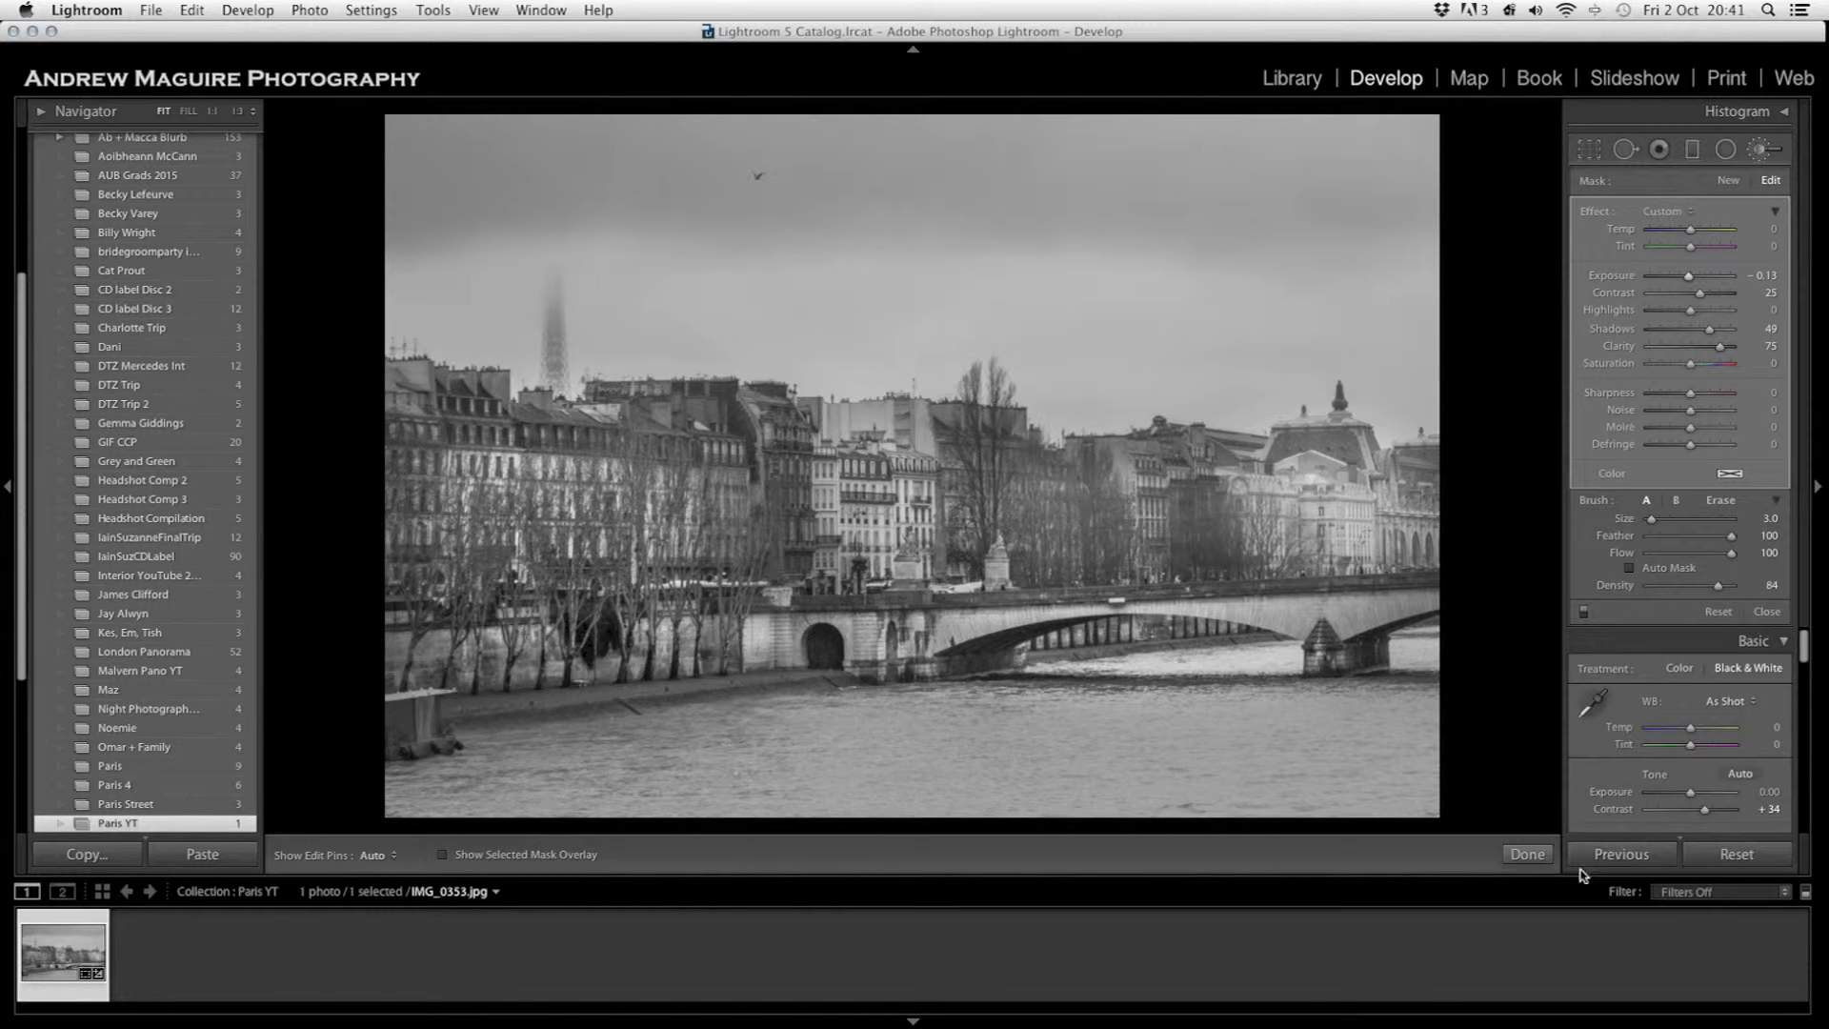
{"action": "left_click", "coordinate": [1528, 855]}
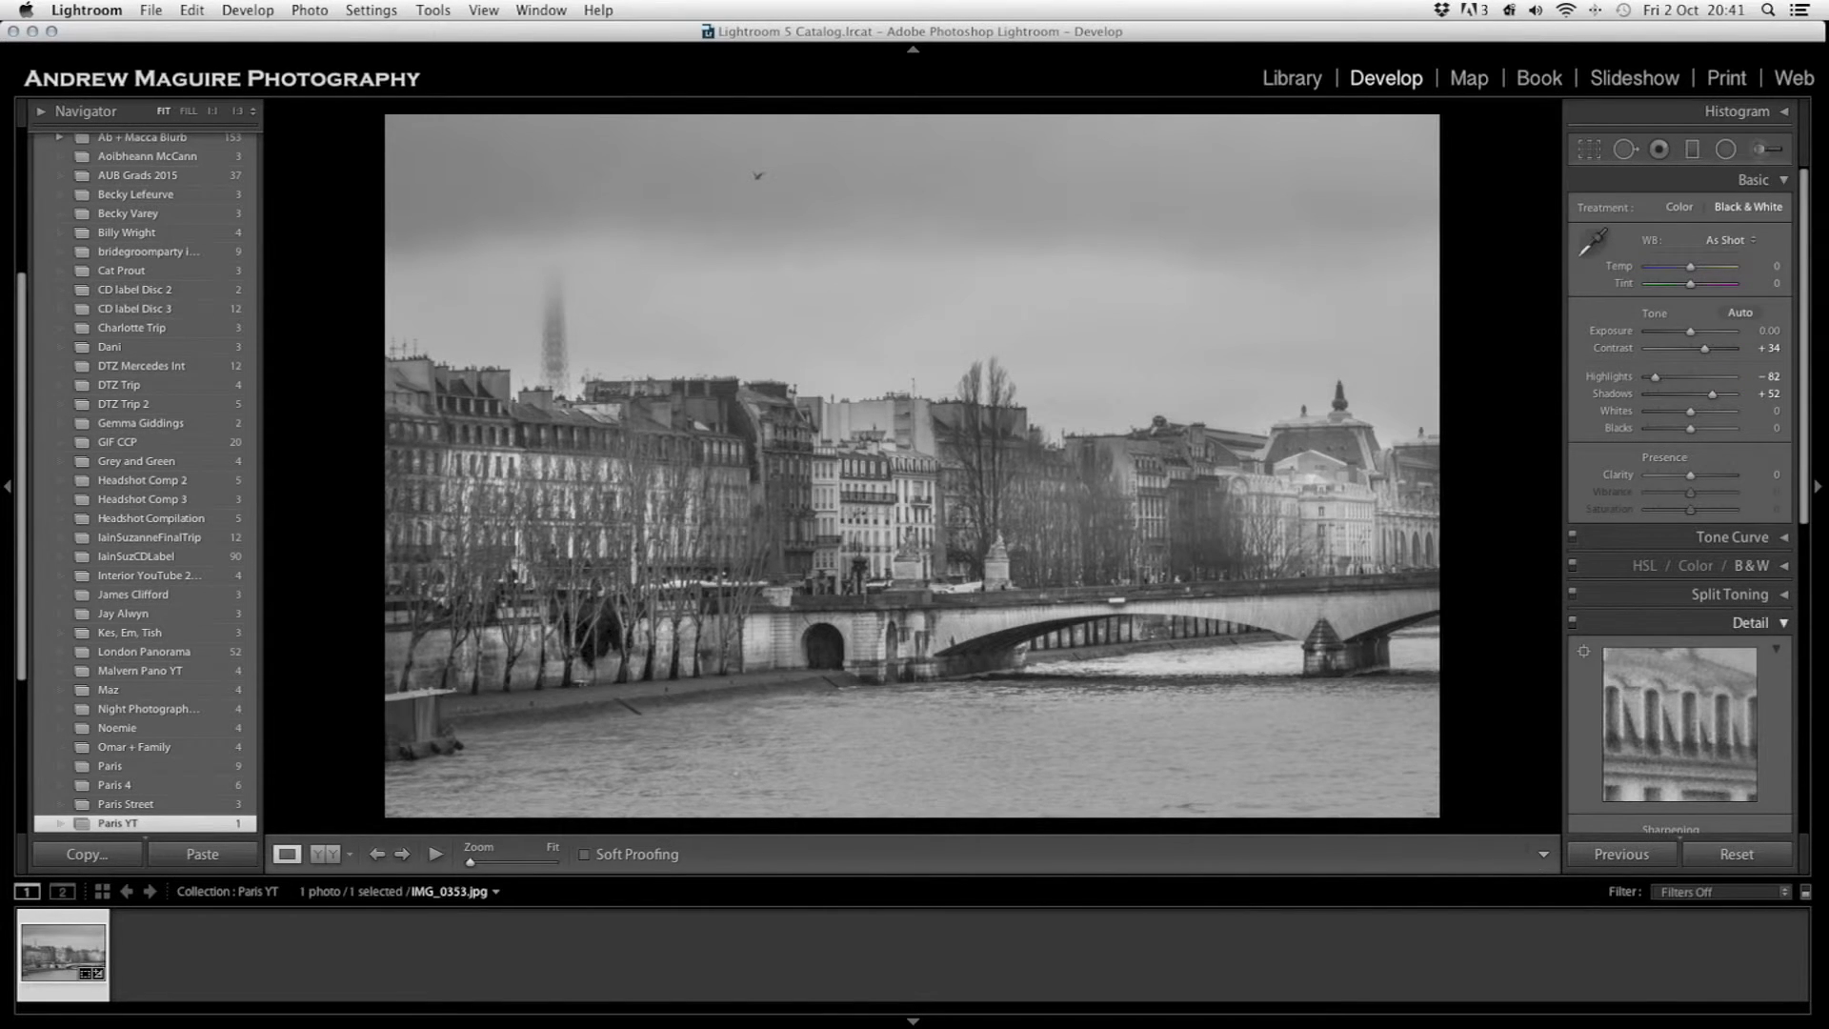
- Paint a new size 15 brush mask over the whole river with the mask overlay shown, and close the brush
{"action": "left_click", "coordinate": [1758, 150]}
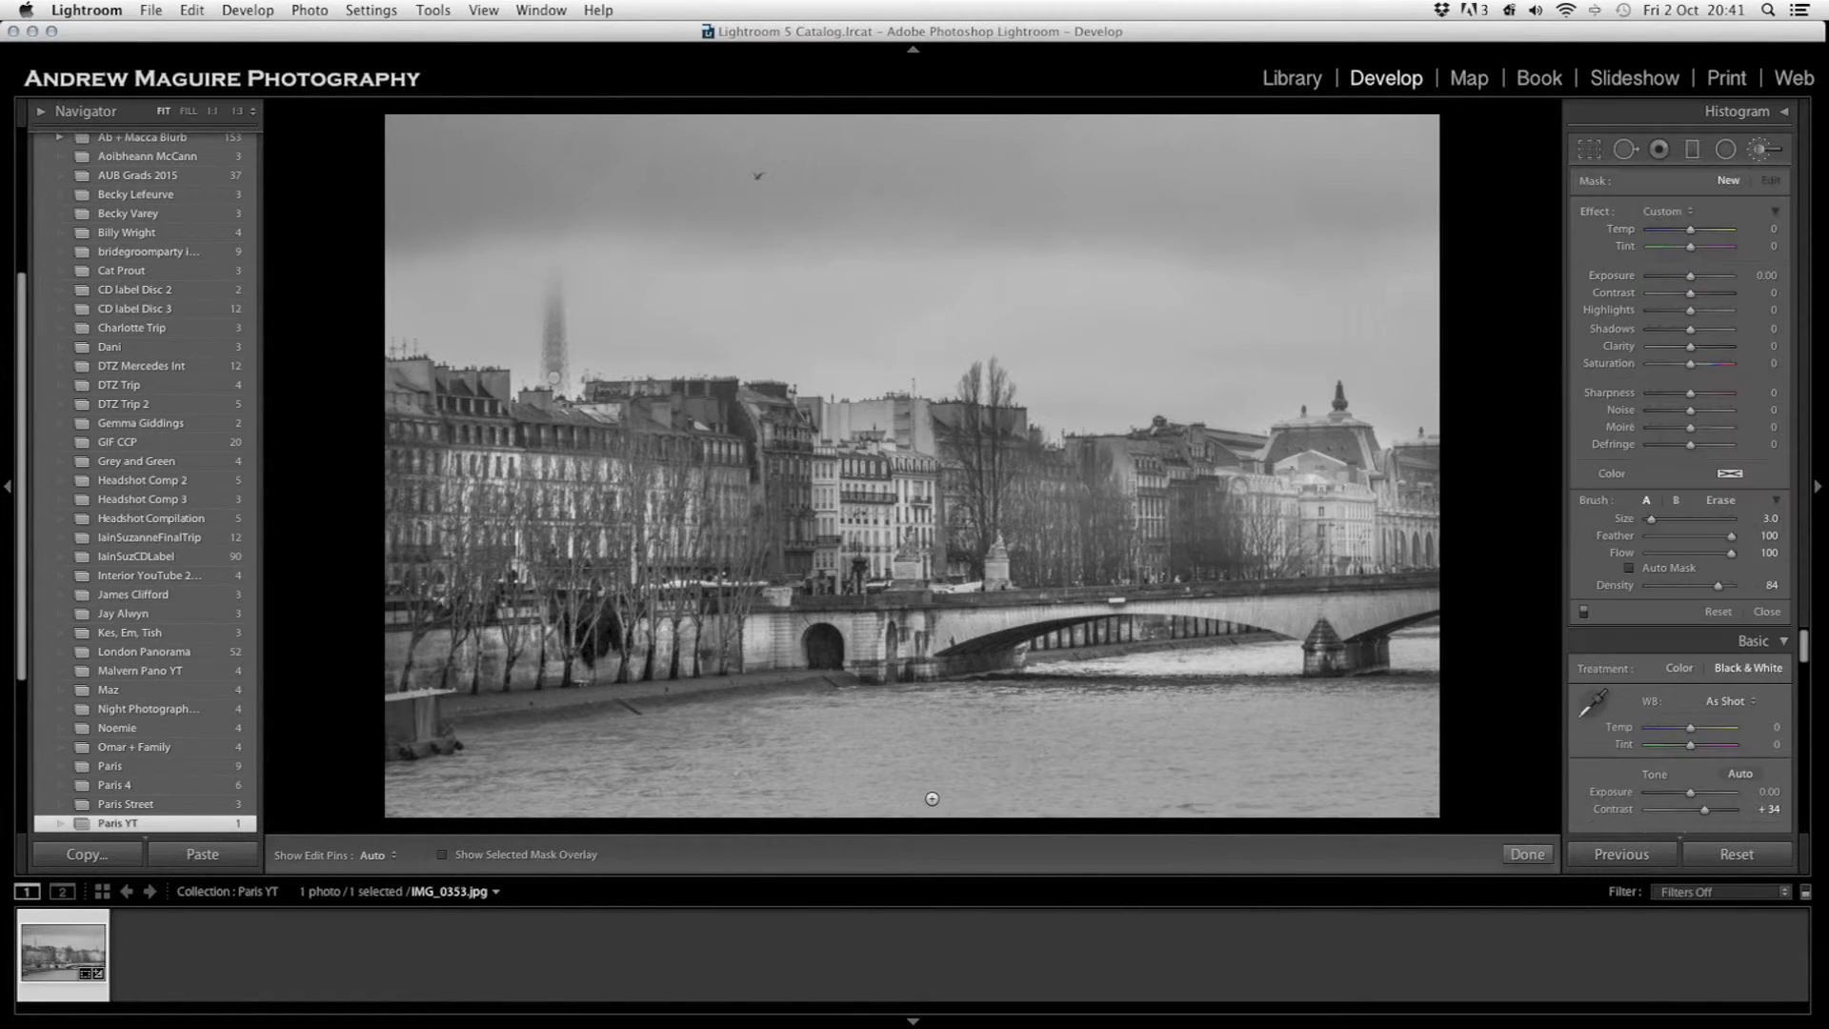
{"action": "left_click", "coordinate": [552, 857]}
{"action": "mouse_move", "coordinate": [581, 779]}
{"action": "left_mouse_down"}
{"action": "mouse_move", "coordinate": [423, 803]}
{"action": "mouse_move", "coordinate": [795, 783]}
{"action": "mouse_move", "coordinate": [851, 757]}
{"action": "mouse_move", "coordinate": [726, 759]}
{"action": "mouse_move", "coordinate": [594, 778]}
{"action": "mouse_move", "coordinate": [1033, 780]}
{"action": "mouse_move", "coordinate": [1144, 737]}
{"action": "mouse_move", "coordinate": [1256, 745]}
{"action": "mouse_move", "coordinate": [1218, 783]}
{"action": "mouse_move", "coordinate": [1317, 814]}
{"action": "mouse_move", "coordinate": [1305, 781]}
{"action": "mouse_move", "coordinate": [1338, 725]}
{"action": "mouse_move", "coordinate": [1448, 729]}
{"action": "mouse_move", "coordinate": [1454, 704]}
{"action": "mouse_move", "coordinate": [1428, 676]}
{"action": "mouse_move", "coordinate": [1352, 765]}
{"action": "mouse_move", "coordinate": [1178, 729]}
{"action": "mouse_move", "coordinate": [1118, 690]}
{"action": "mouse_move", "coordinate": [1077, 696]}
{"action": "mouse_move", "coordinate": [1265, 684]}
{"action": "left_mouse_up"}
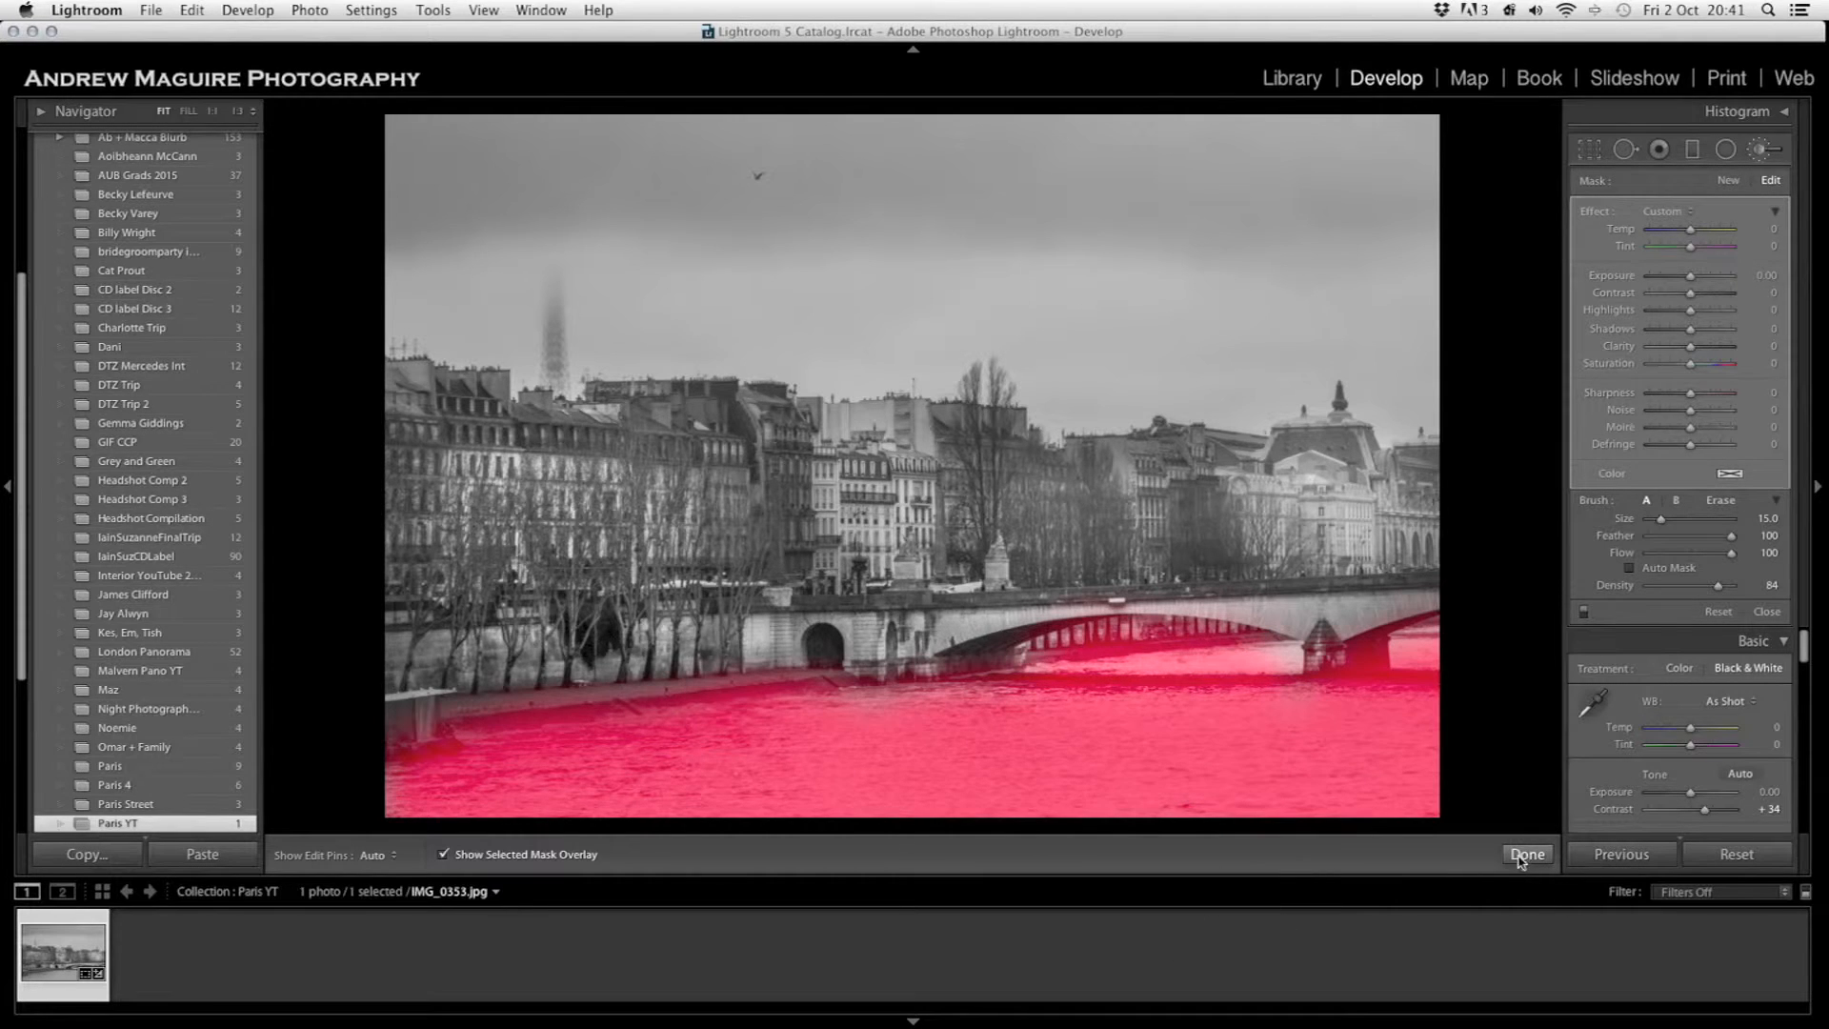
{"action": "left_click", "coordinate": [1527, 853]}
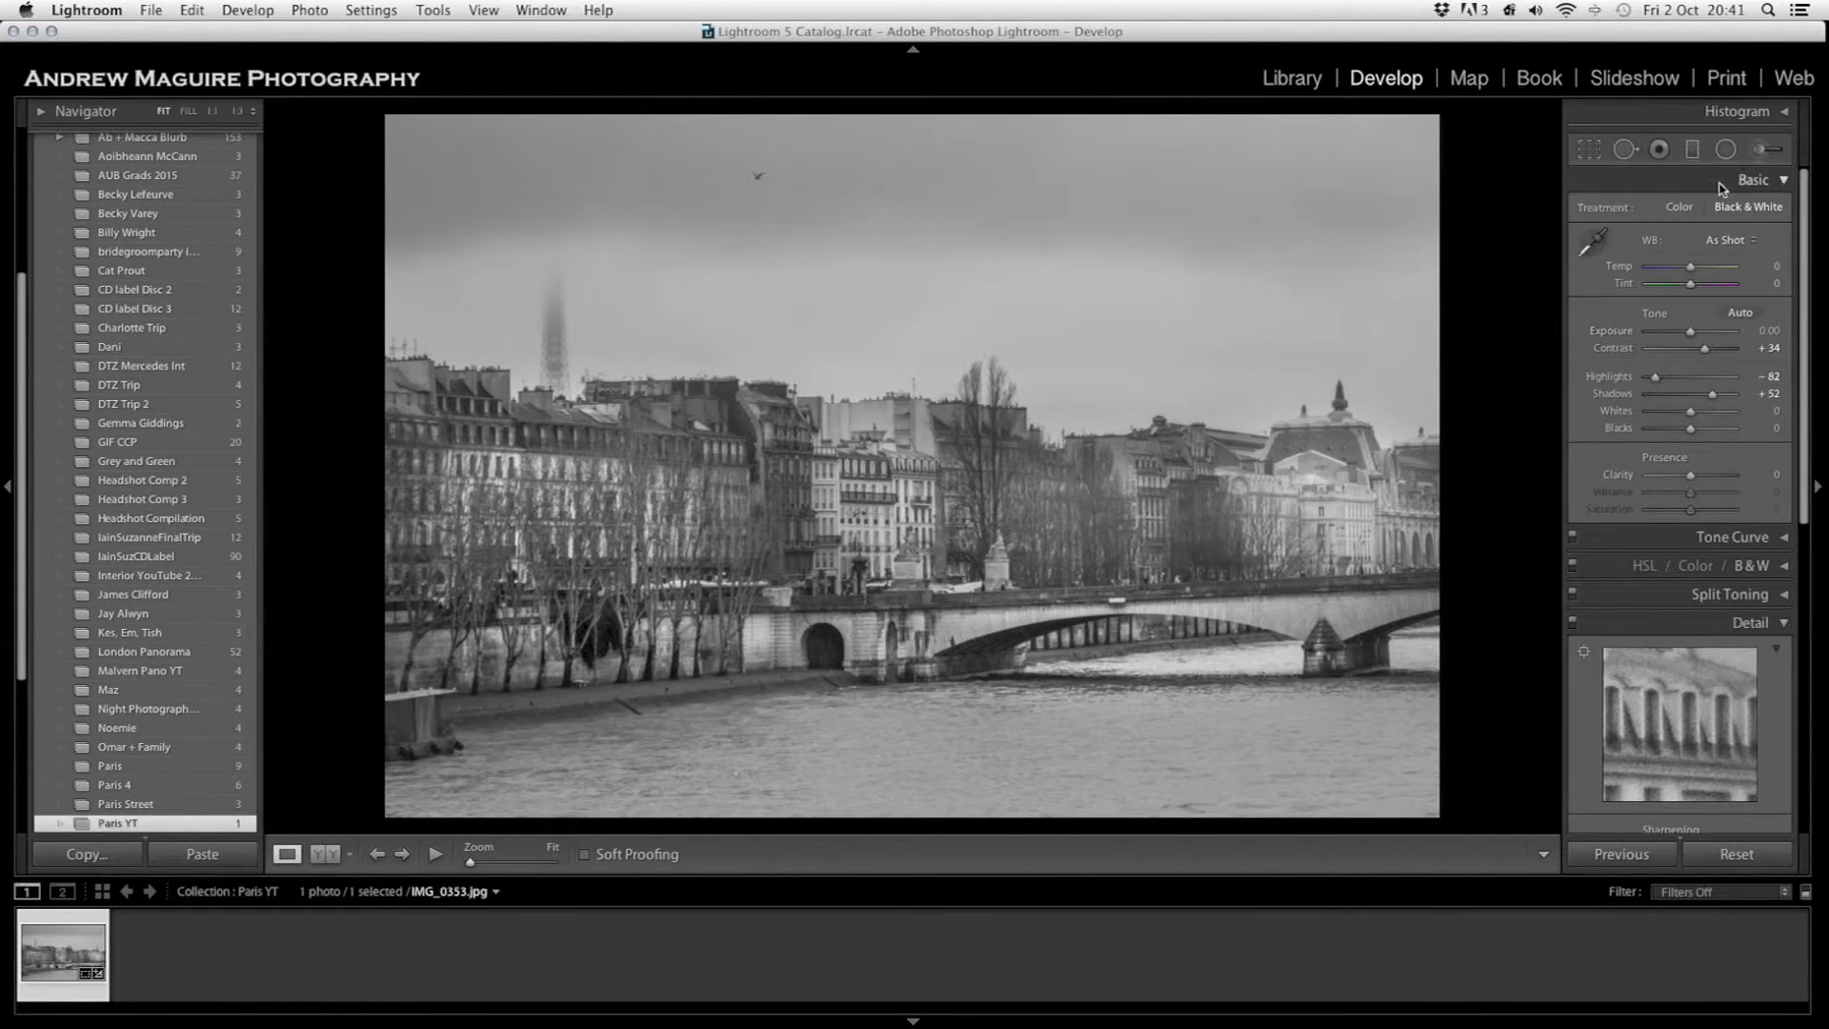
- Reselect the river brush mask, hide its overlay, and set Exposure -0.28, Contrast 50, Highlights -43, Shadows -83 and Clarity 49
{"action": "left_click", "coordinate": [1763, 150]}
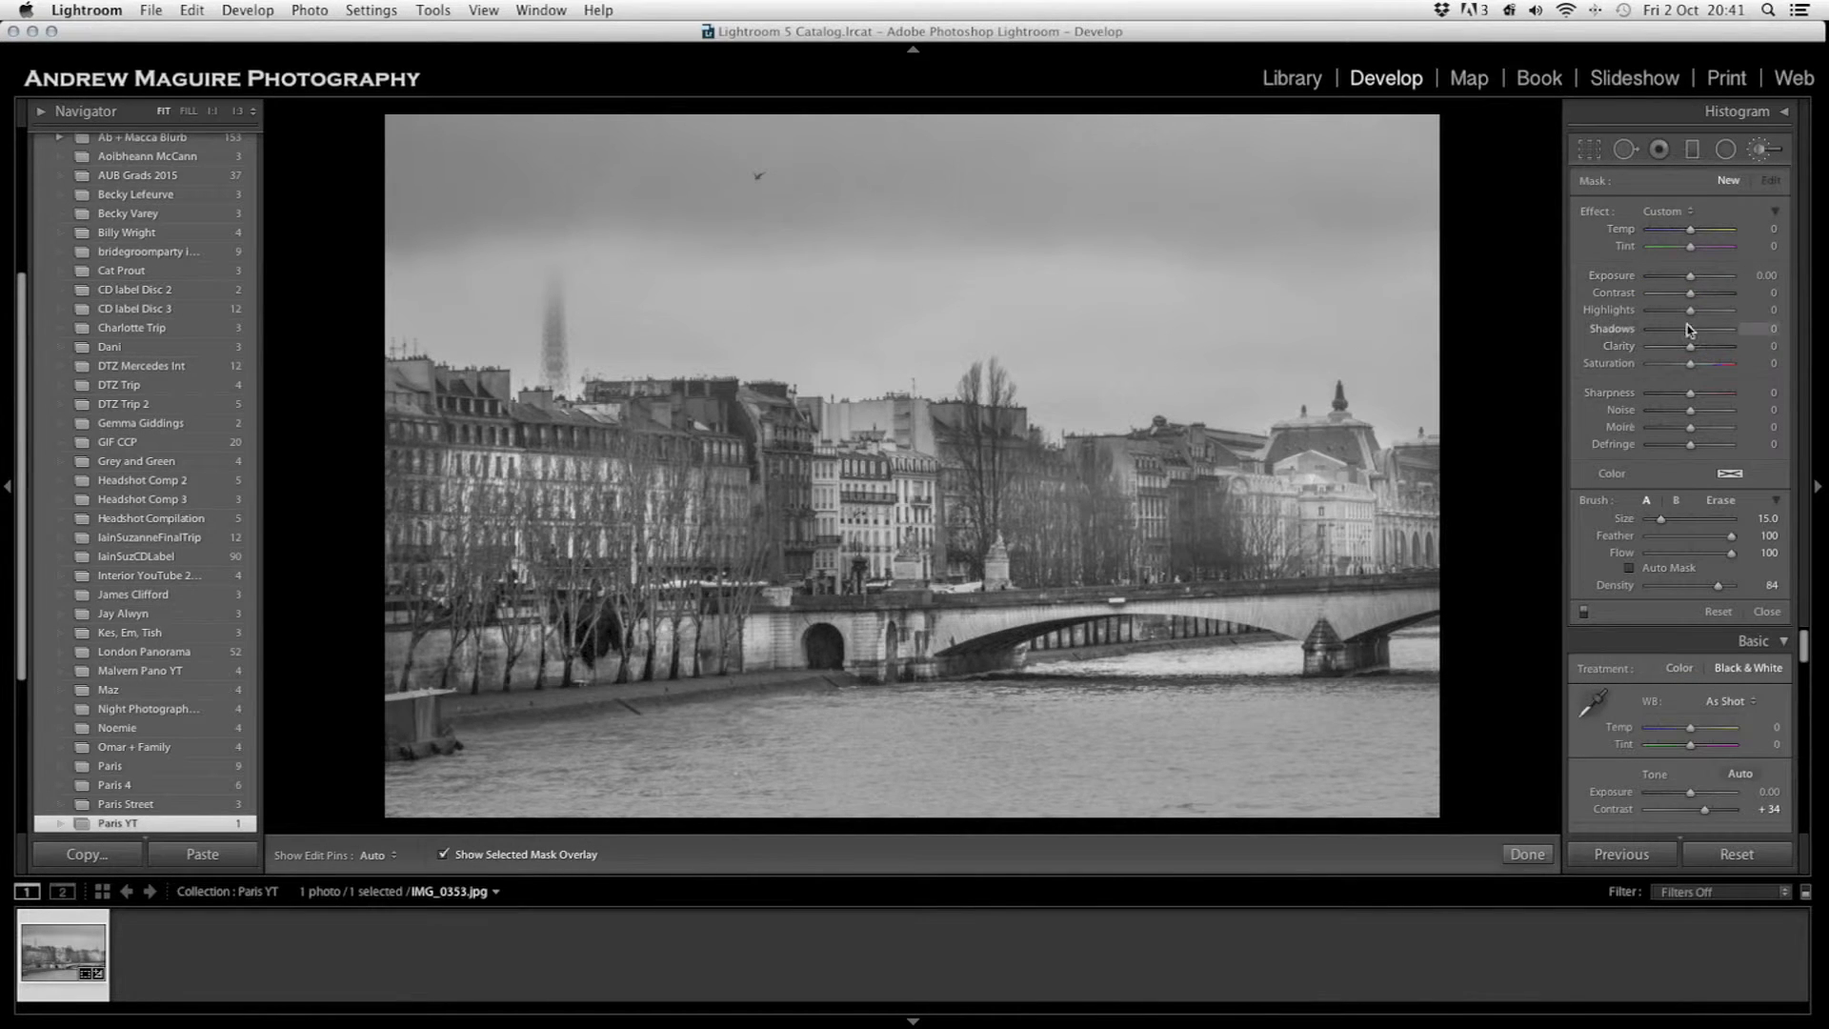
{"action": "left_click", "coordinate": [592, 776]}
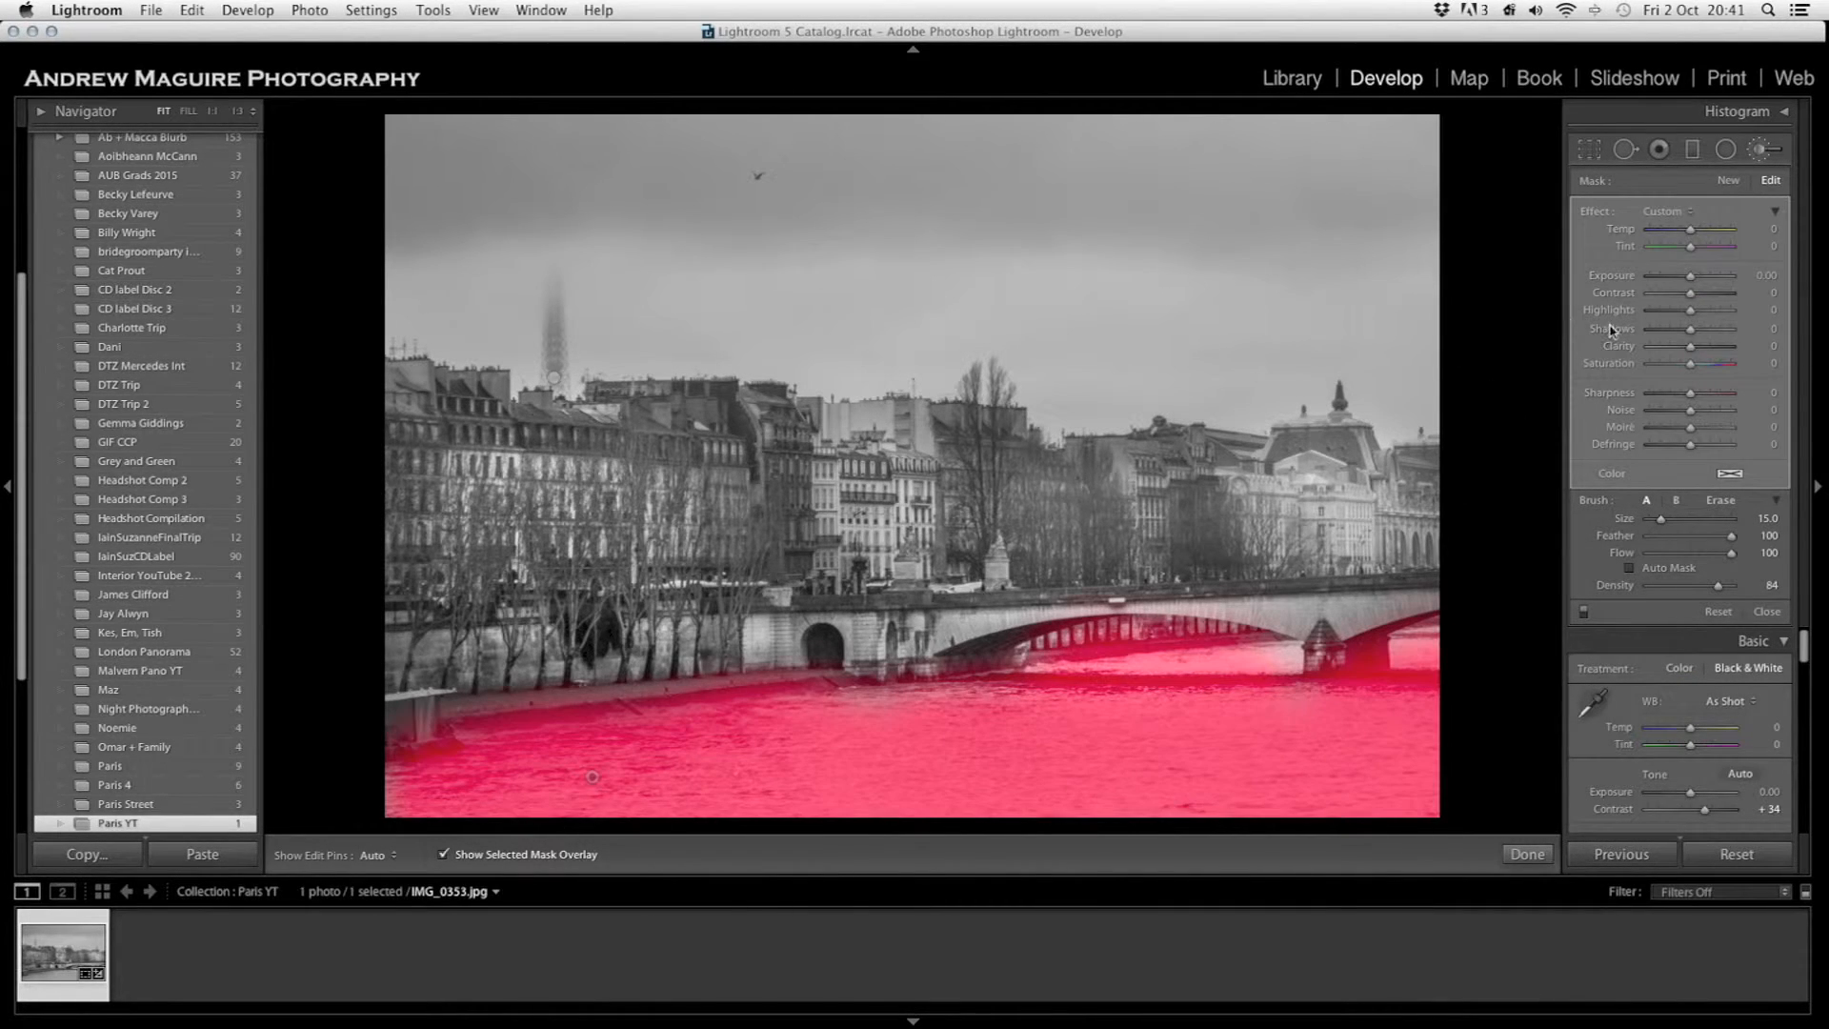
{"action": "left_click", "coordinate": [545, 855]}
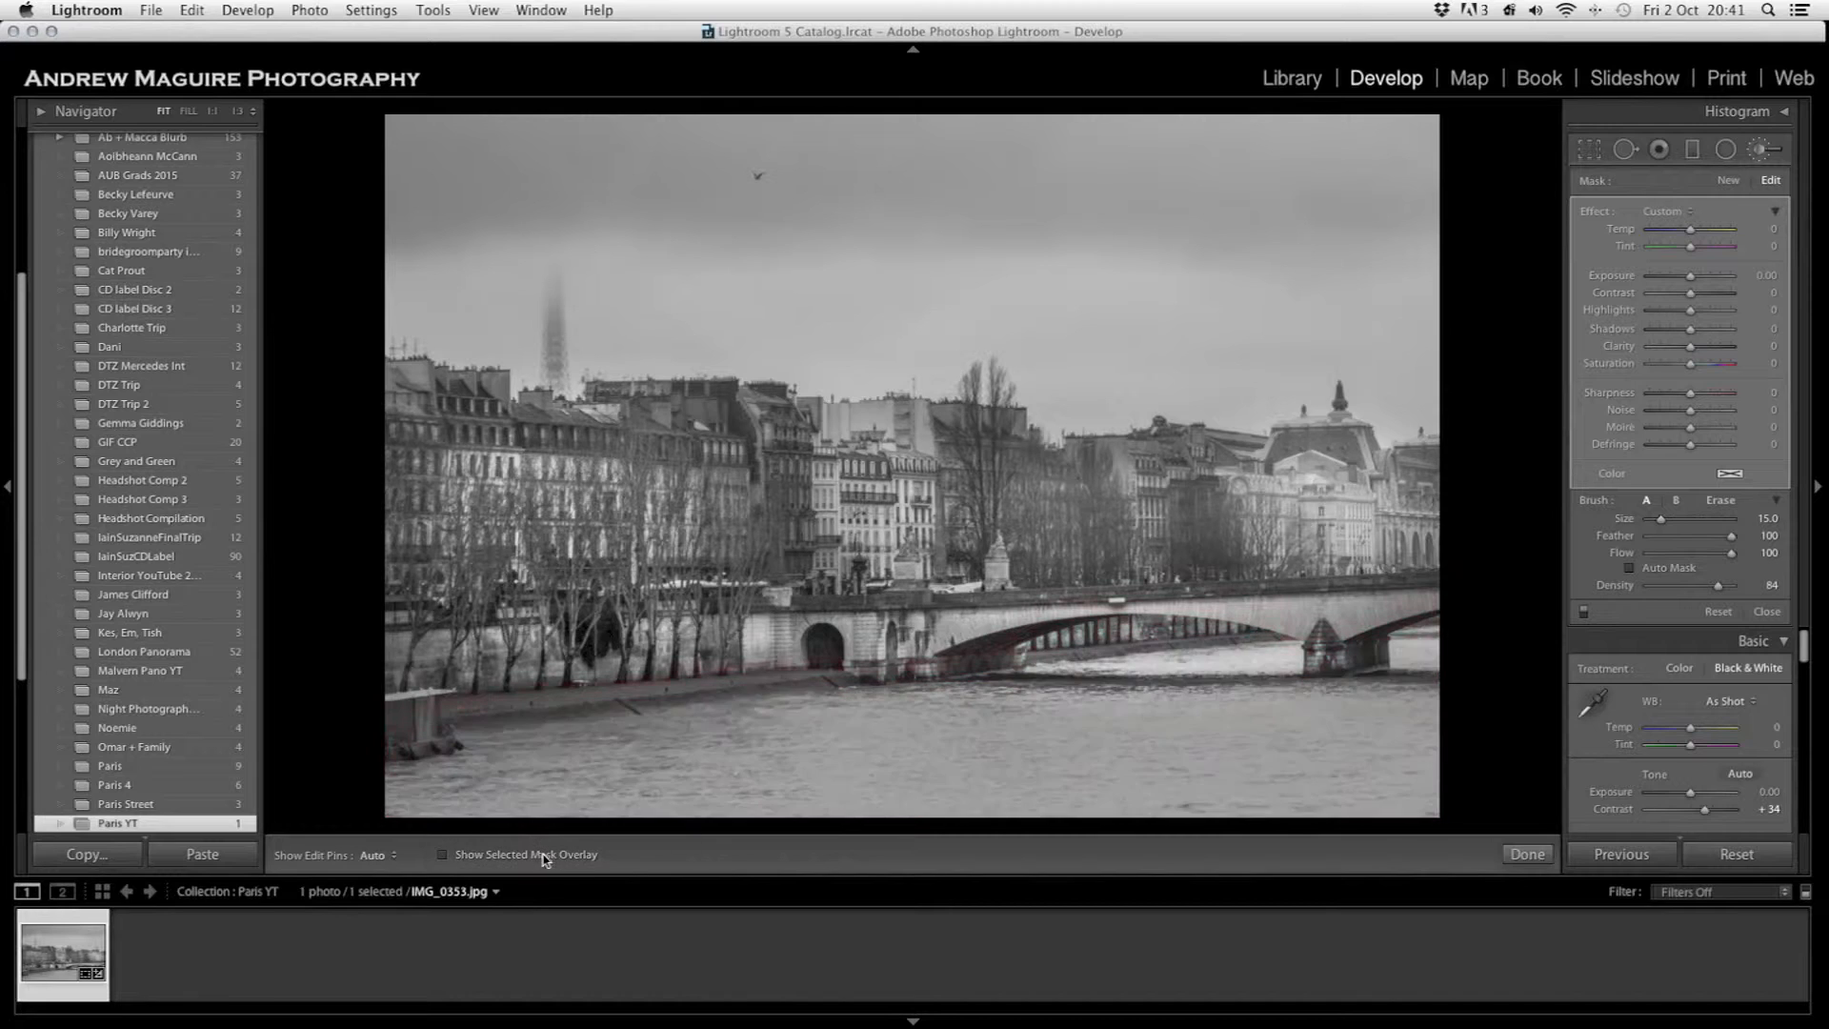
{"action": "left_click_drag", "start_coordinate": [1691, 345], "coordinate": [1672, 314]}
{"action": "mouse_move", "coordinate": [1691, 293]}
{"action": "left_mouse_down"}
{"action": "mouse_move", "coordinate": [1712, 297]}
{"action": "mouse_move", "coordinate": [1693, 283]}
{"action": "left_mouse_up"}
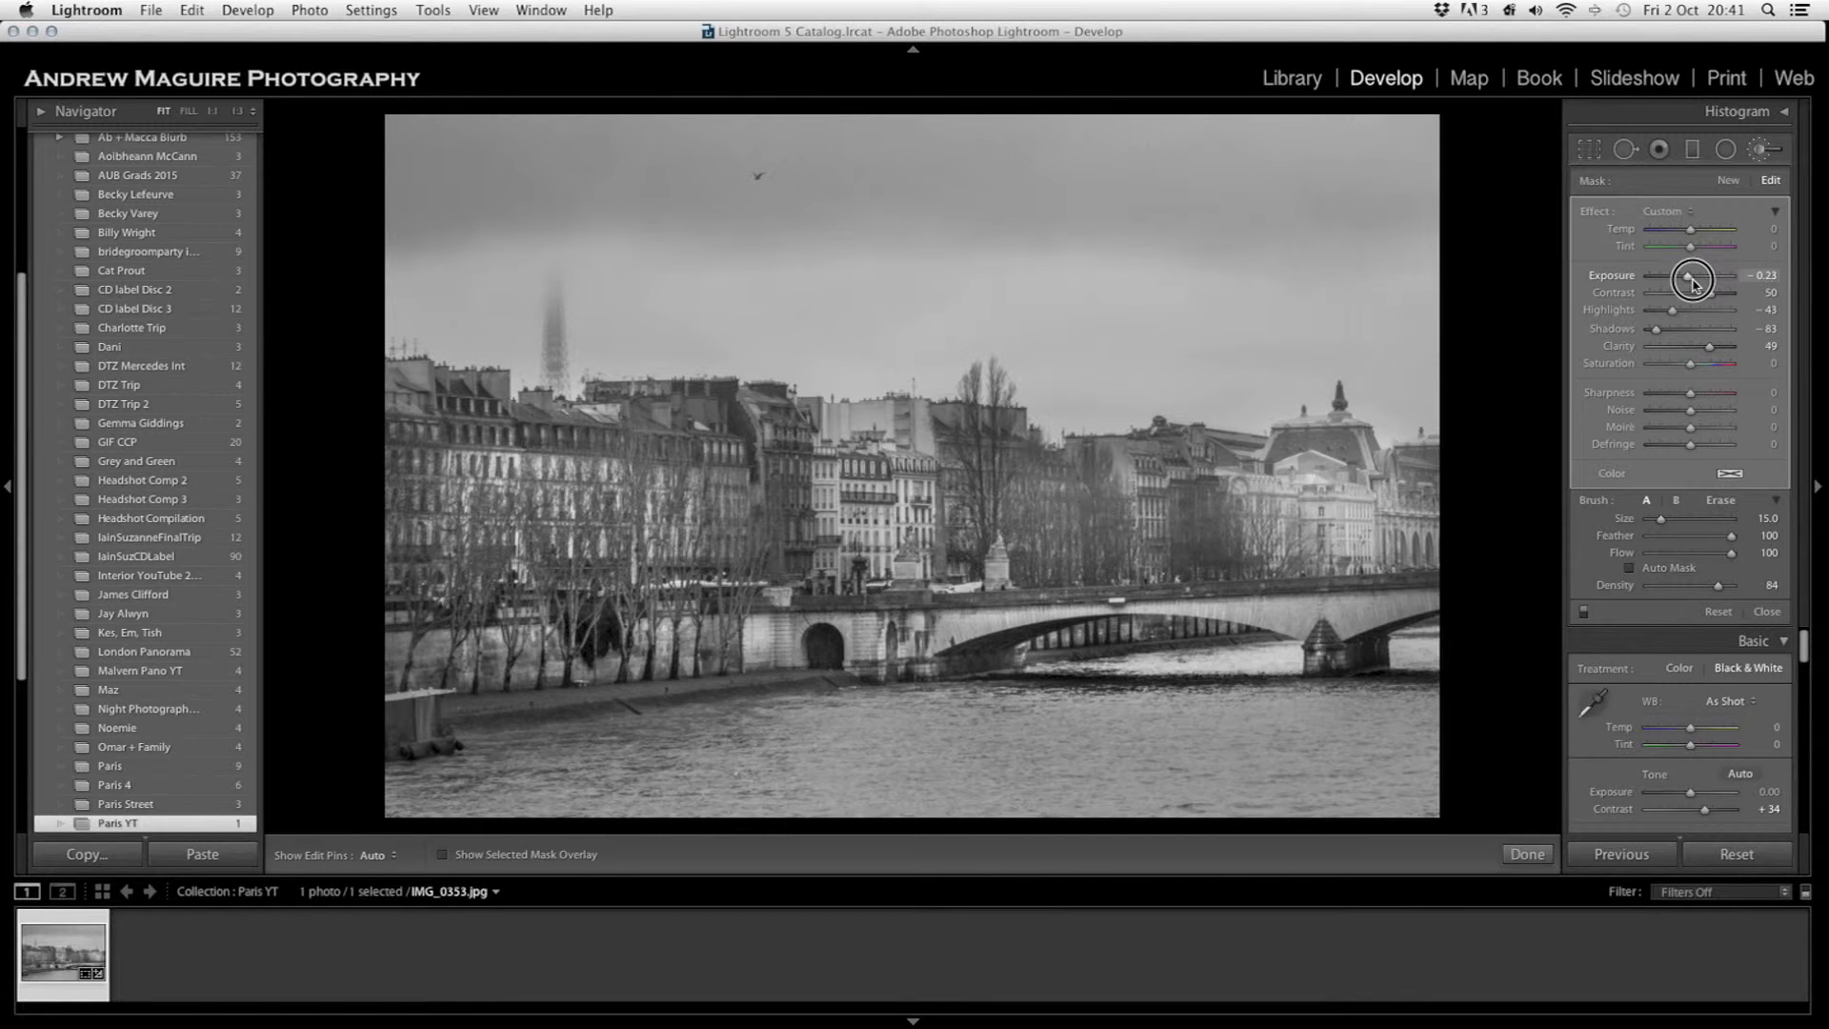
{"action": "left_click_drag", "start_coordinate": [1693, 283], "coordinate": [1692, 284]}
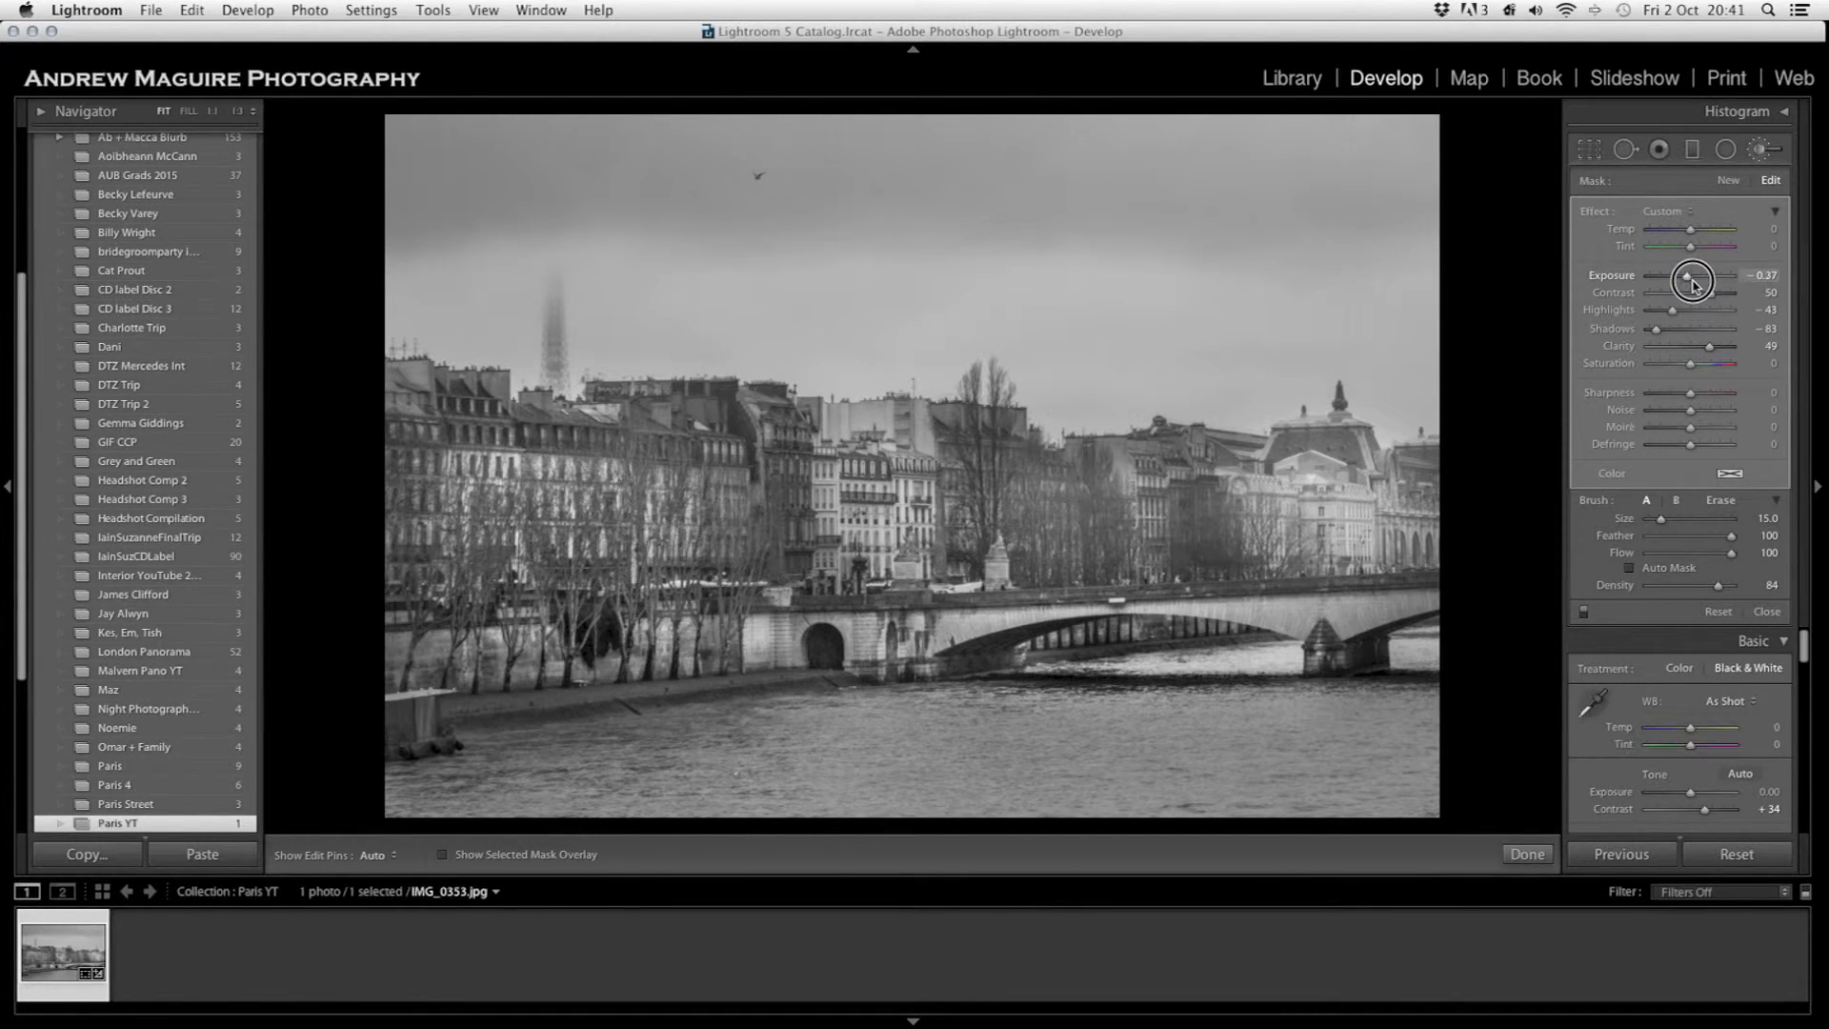
{"action": "left_click_drag", "start_coordinate": [1693, 283], "coordinate": [1693, 283]}
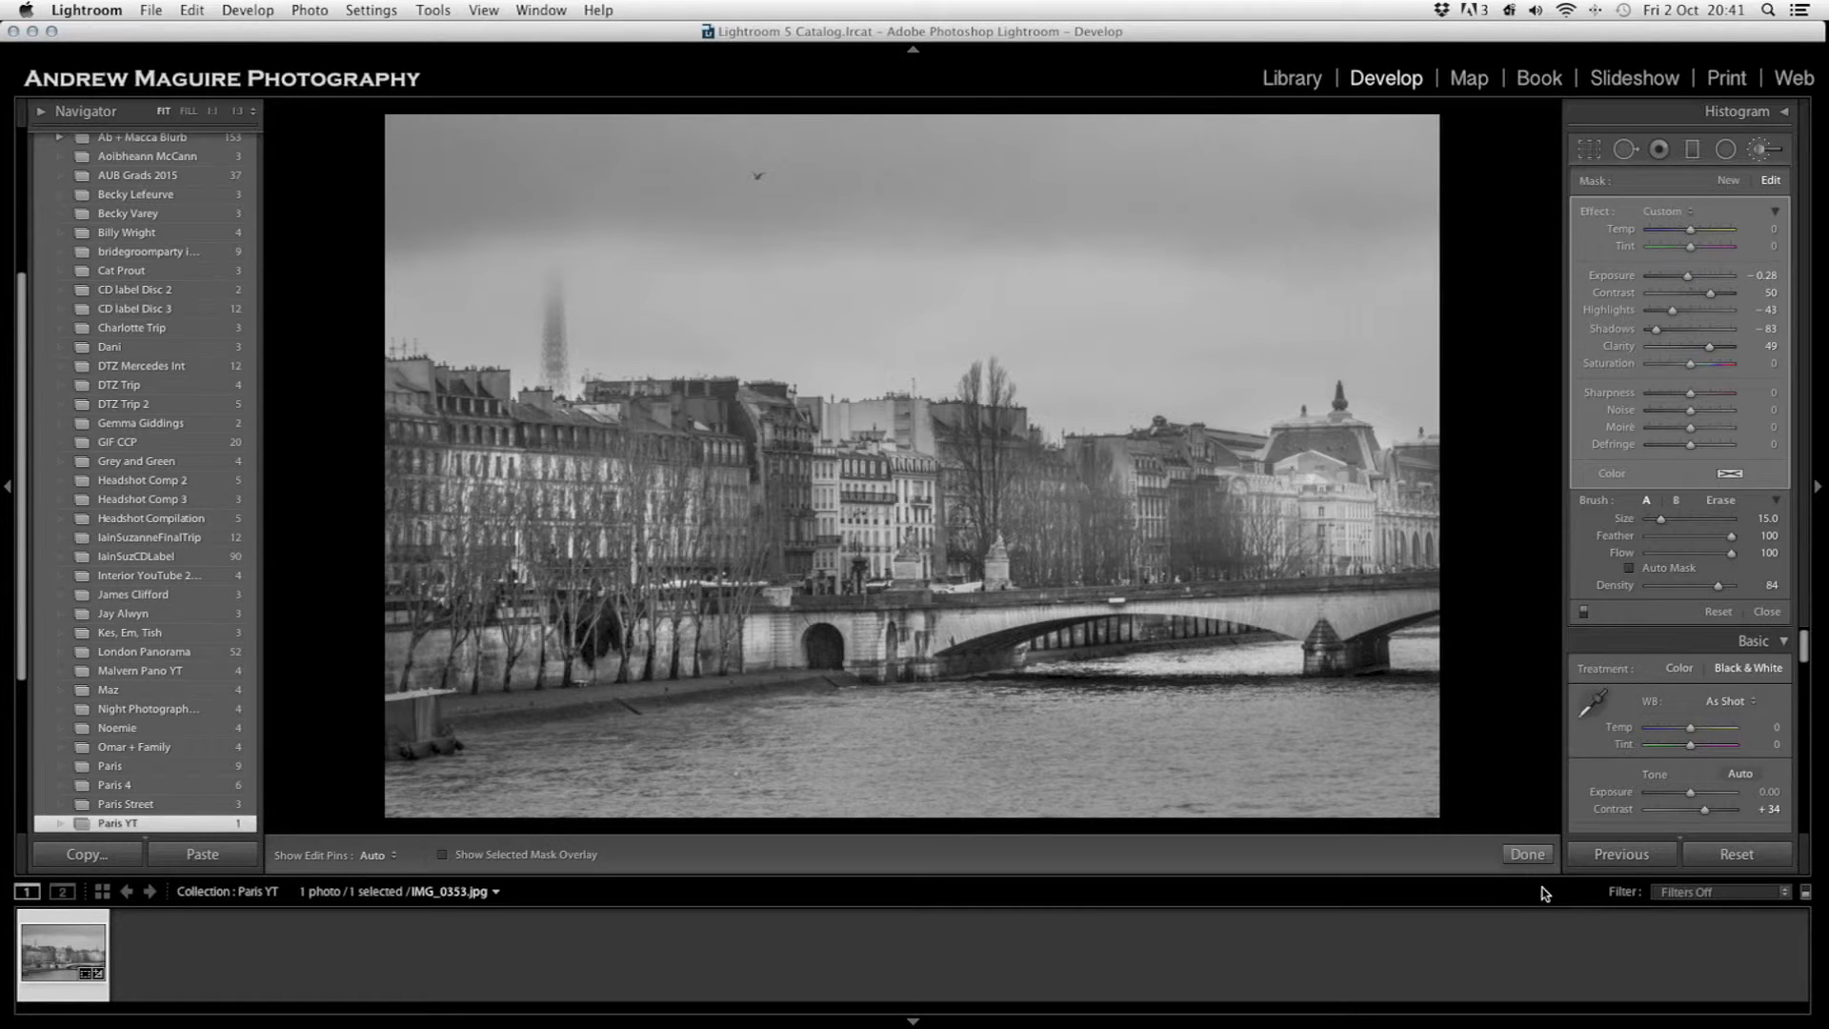
{"action": "left_click", "coordinate": [1527, 855]}
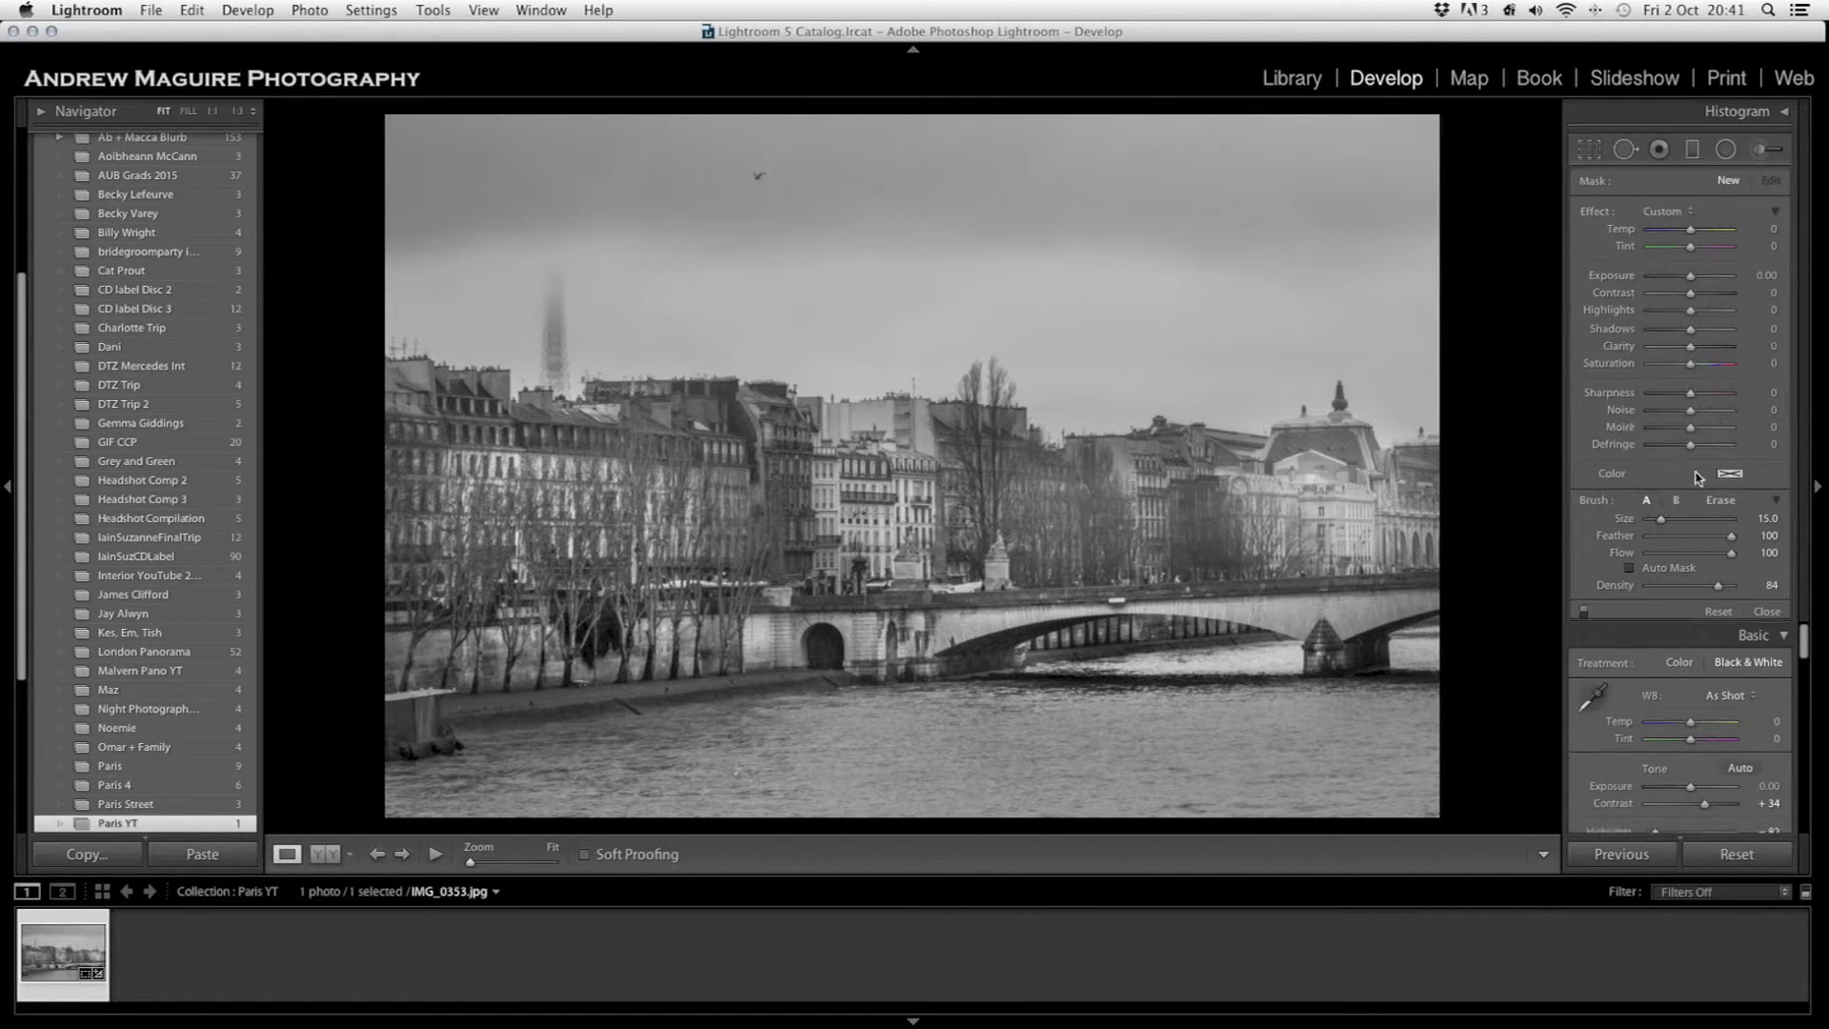
{"action": "left_click", "coordinate": [1725, 151]}
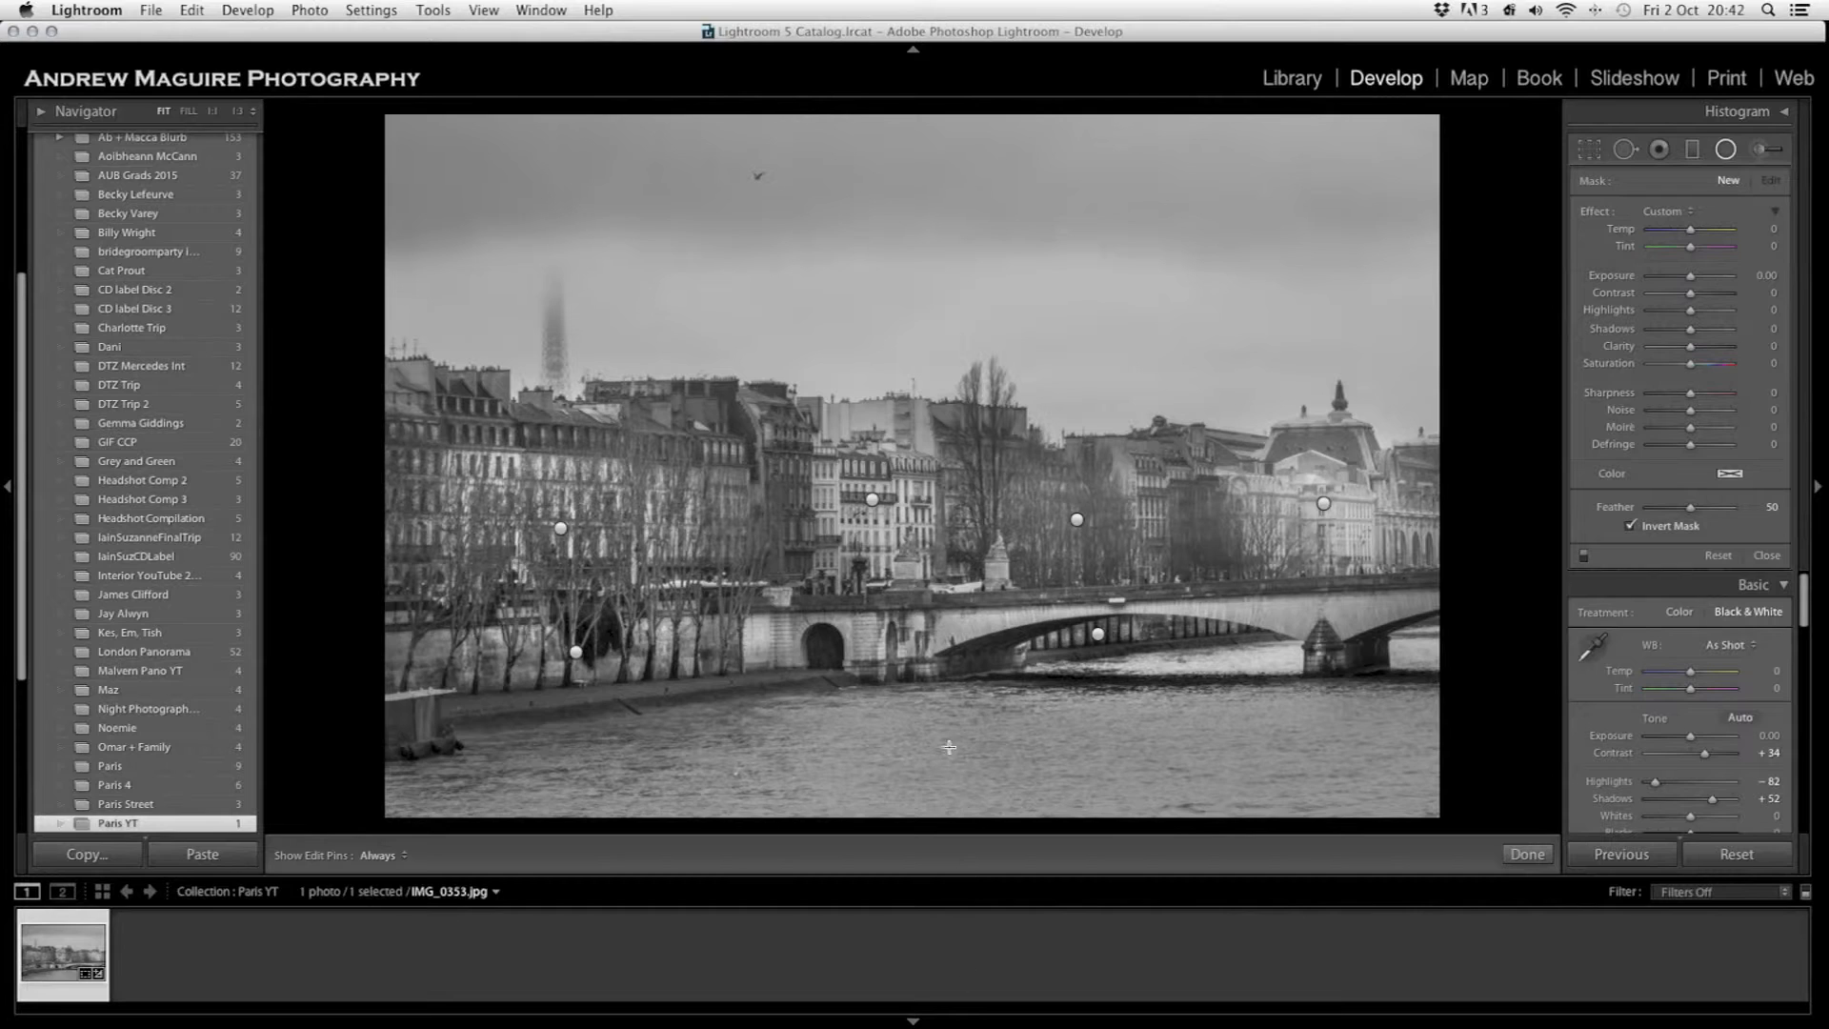
{"action": "mouse_move", "coordinate": [1175, 663]}
{"action": "left_mouse_down"}
{"action": "mouse_move", "coordinate": [1305, 667]}
{"action": "mouse_move", "coordinate": [1108, 699]}
{"action": "left_mouse_up"}
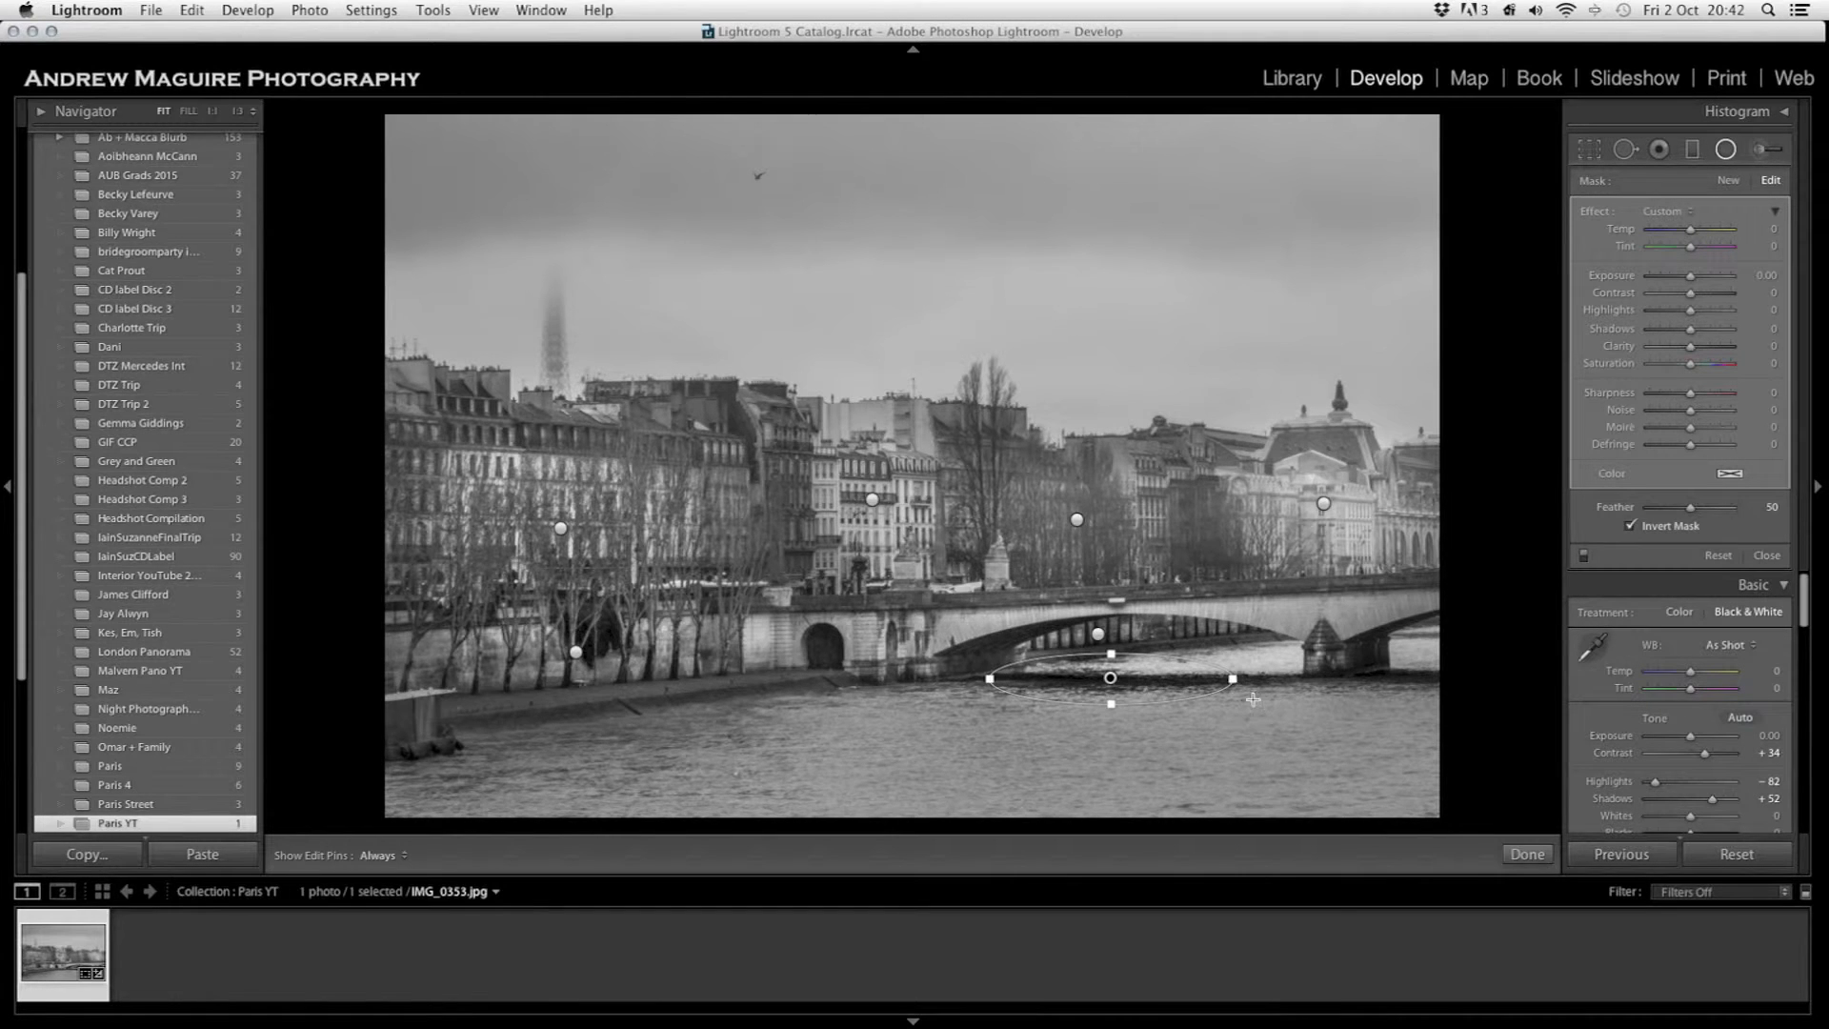
{"action": "left_click_drag", "start_coordinate": [1237, 682], "coordinate": [1384, 682]}
{"action": "left_click_drag", "start_coordinate": [1183, 693], "coordinate": [1211, 649]}
{"action": "left_click", "coordinate": [1526, 855]}
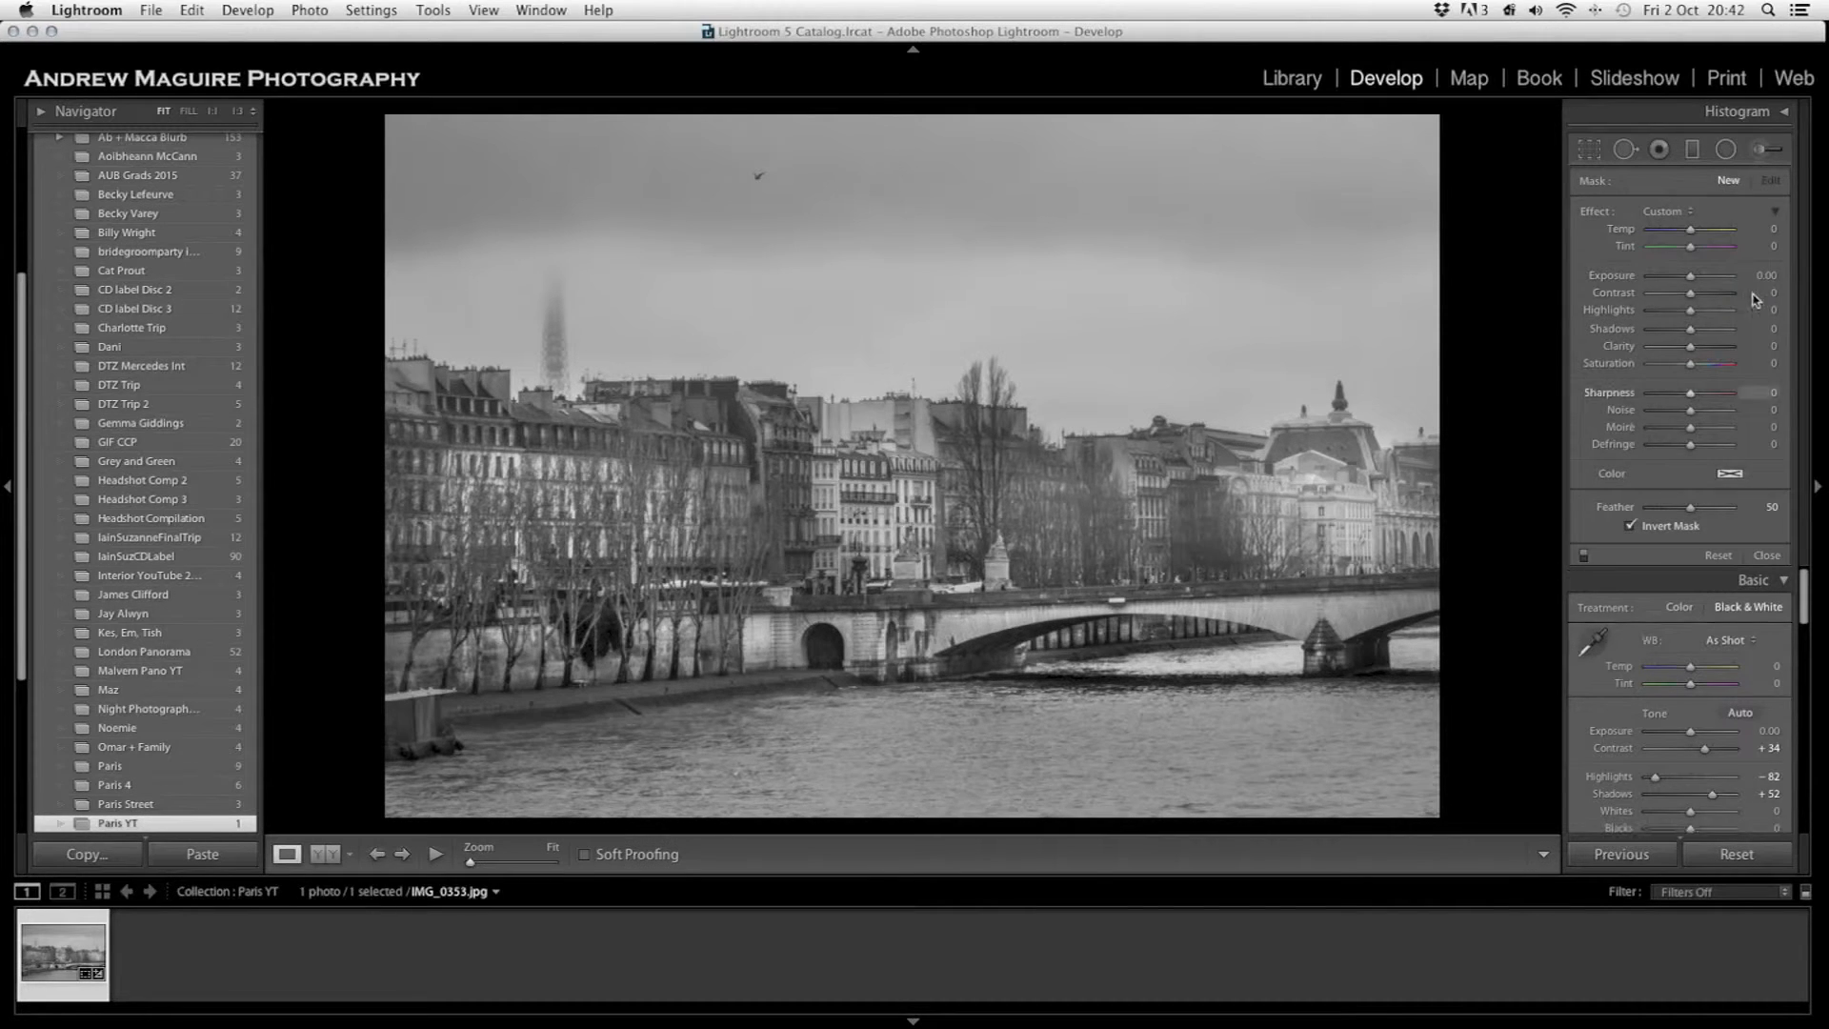
{"action": "left_click", "coordinate": [1764, 148]}
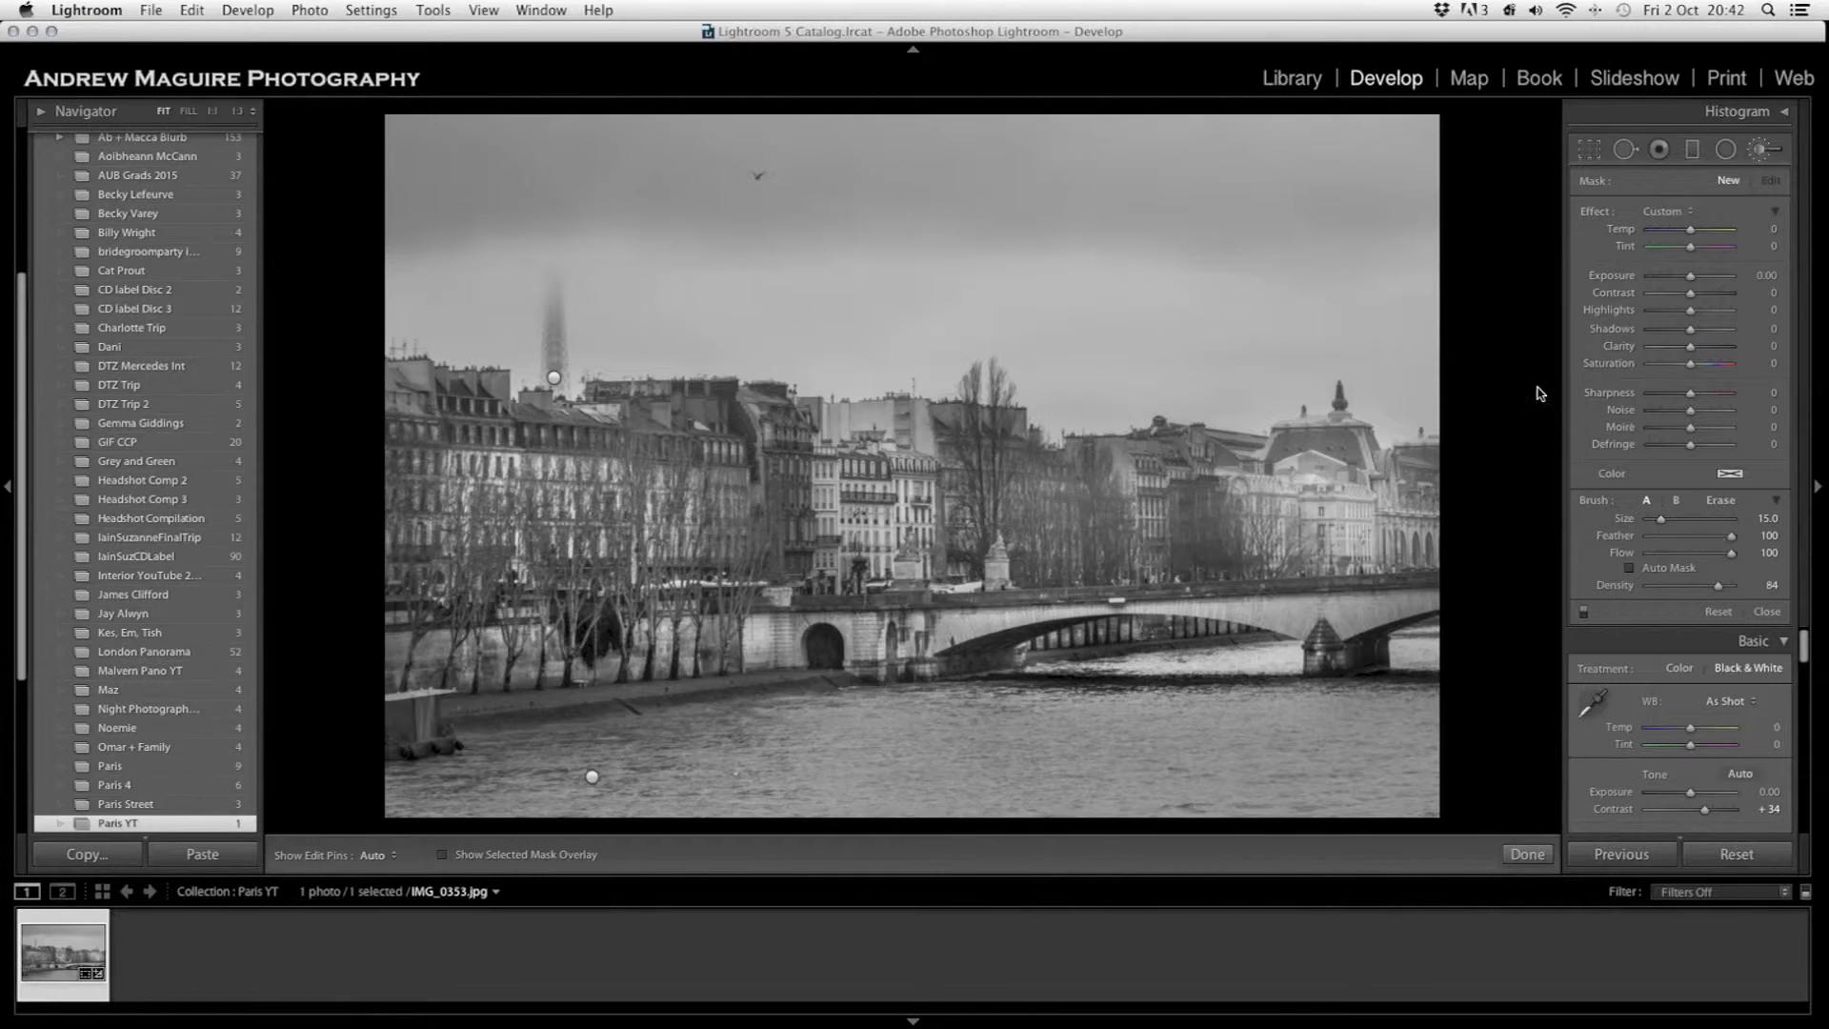
{"action": "left_click", "coordinate": [1763, 155]}
{"action": "left_click", "coordinate": [1763, 155]}
- Draw a wide, flat radial filter over the water below the bridge with Exposure 0.32, Contrast 38, Highlights 66, Clarity 27 and Shadows -30
{"action": "left_click", "coordinate": [1726, 148]}
{"action": "left_click_drag", "start_coordinate": [1212, 682], "coordinate": [1484, 714]}
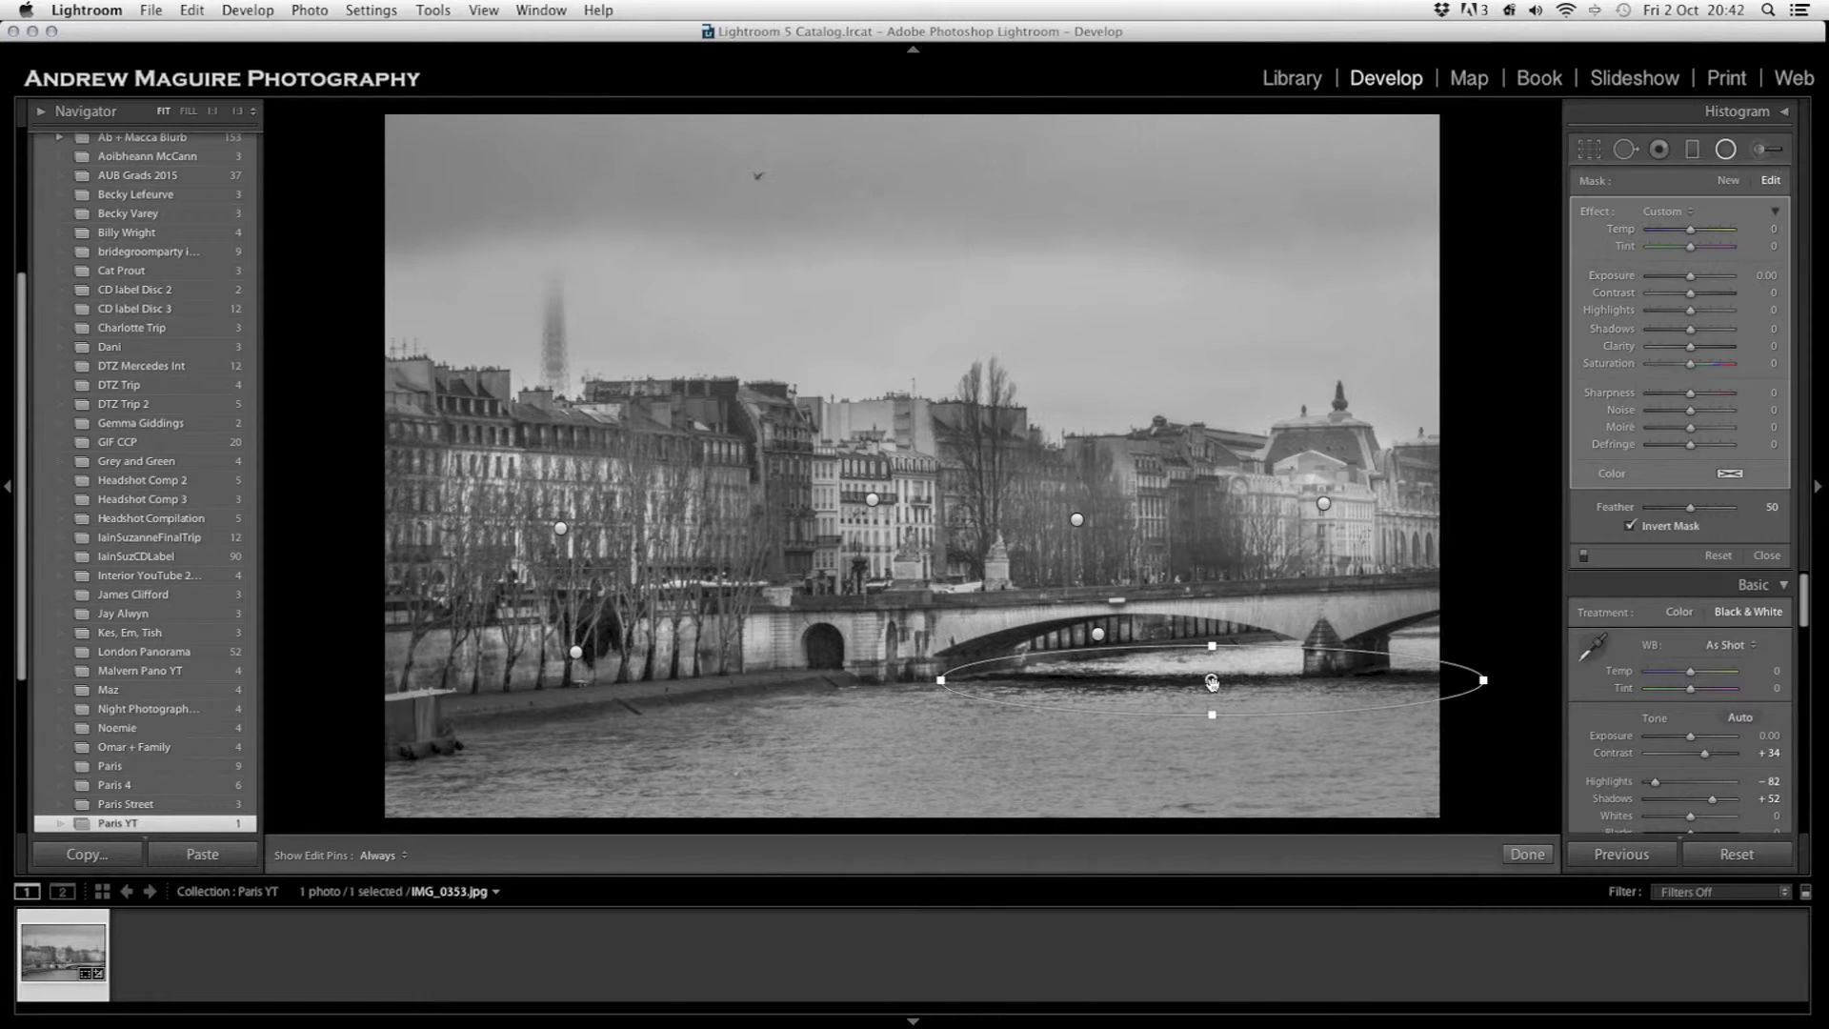
{"action": "mouse_move", "coordinate": [1691, 292]}
{"action": "left_mouse_down"}
{"action": "mouse_move", "coordinate": [1715, 297]}
{"action": "mouse_move", "coordinate": [1672, 316]}
{"action": "mouse_move", "coordinate": [1716, 314]}
{"action": "mouse_move", "coordinate": [1692, 278]}
{"action": "left_mouse_up"}
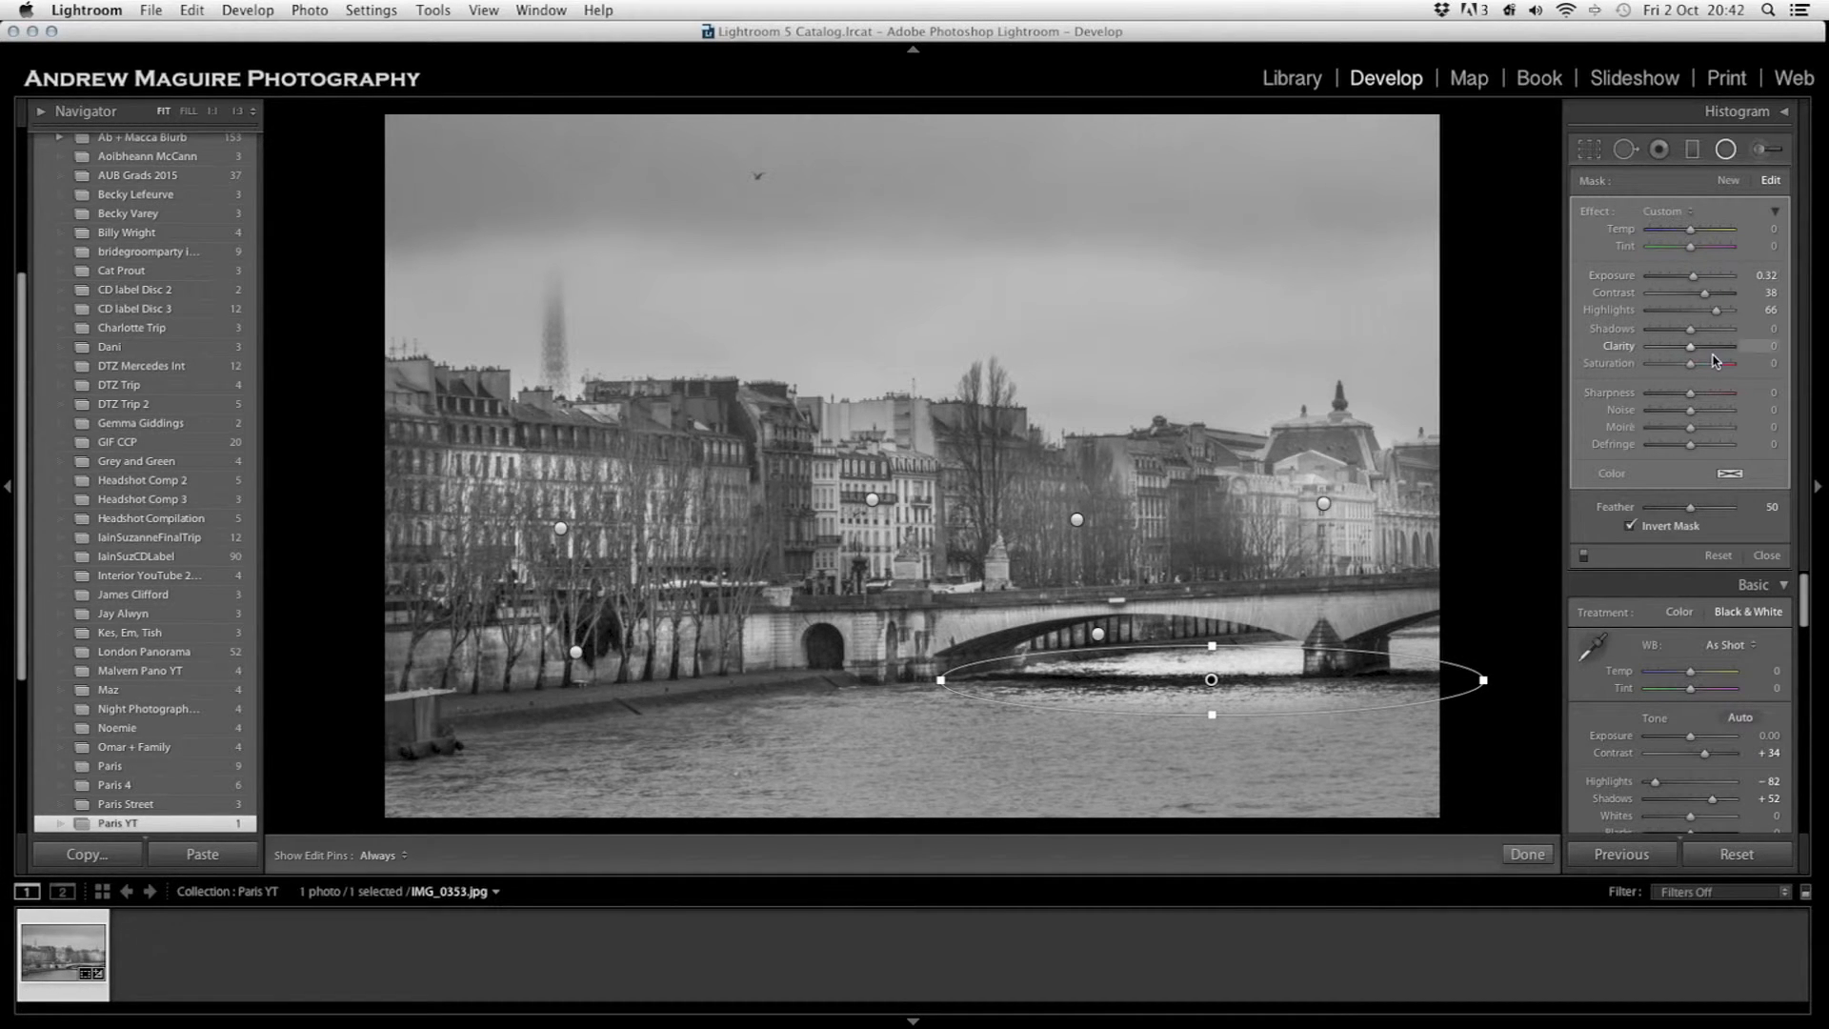
{"action": "mouse_move", "coordinate": [1692, 355]}
{"action": "left_mouse_down"}
{"action": "mouse_move", "coordinate": [1716, 355]}
{"action": "mouse_move", "coordinate": [1714, 336]}
{"action": "mouse_move", "coordinate": [1679, 336]}
{"action": "left_mouse_up"}
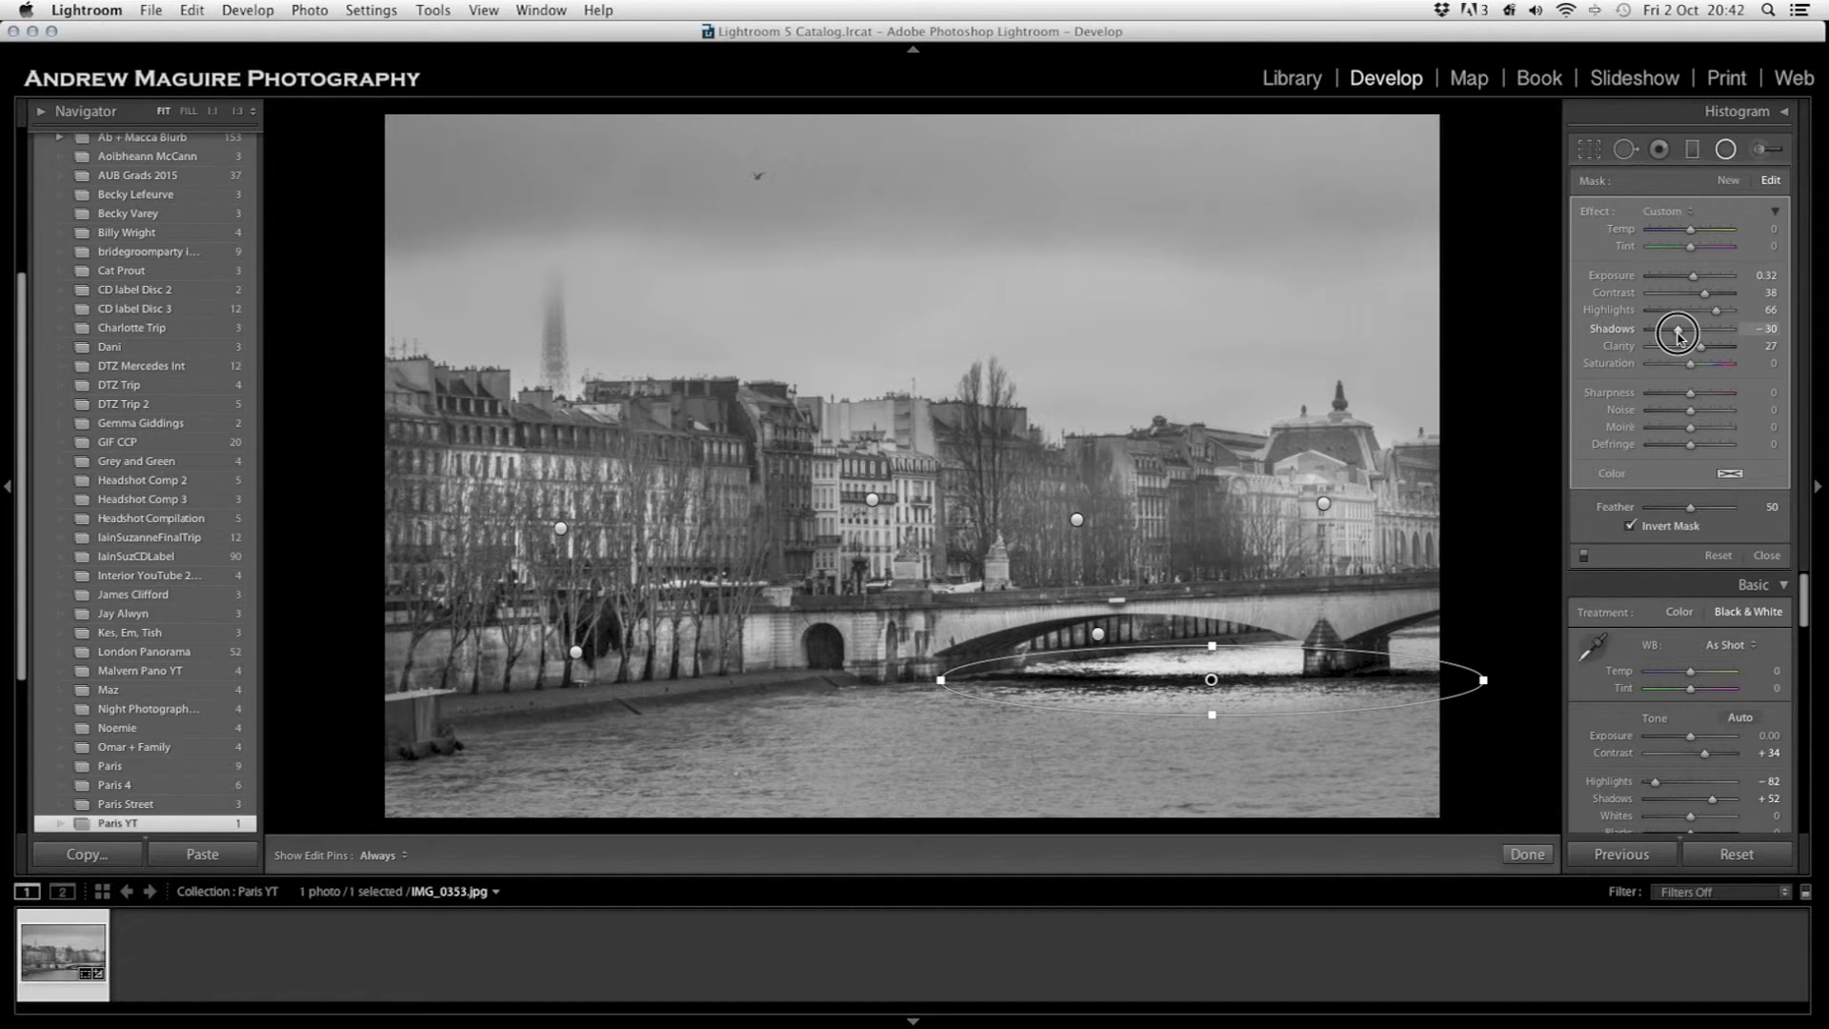
{"action": "left_click", "coordinate": [1529, 854]}
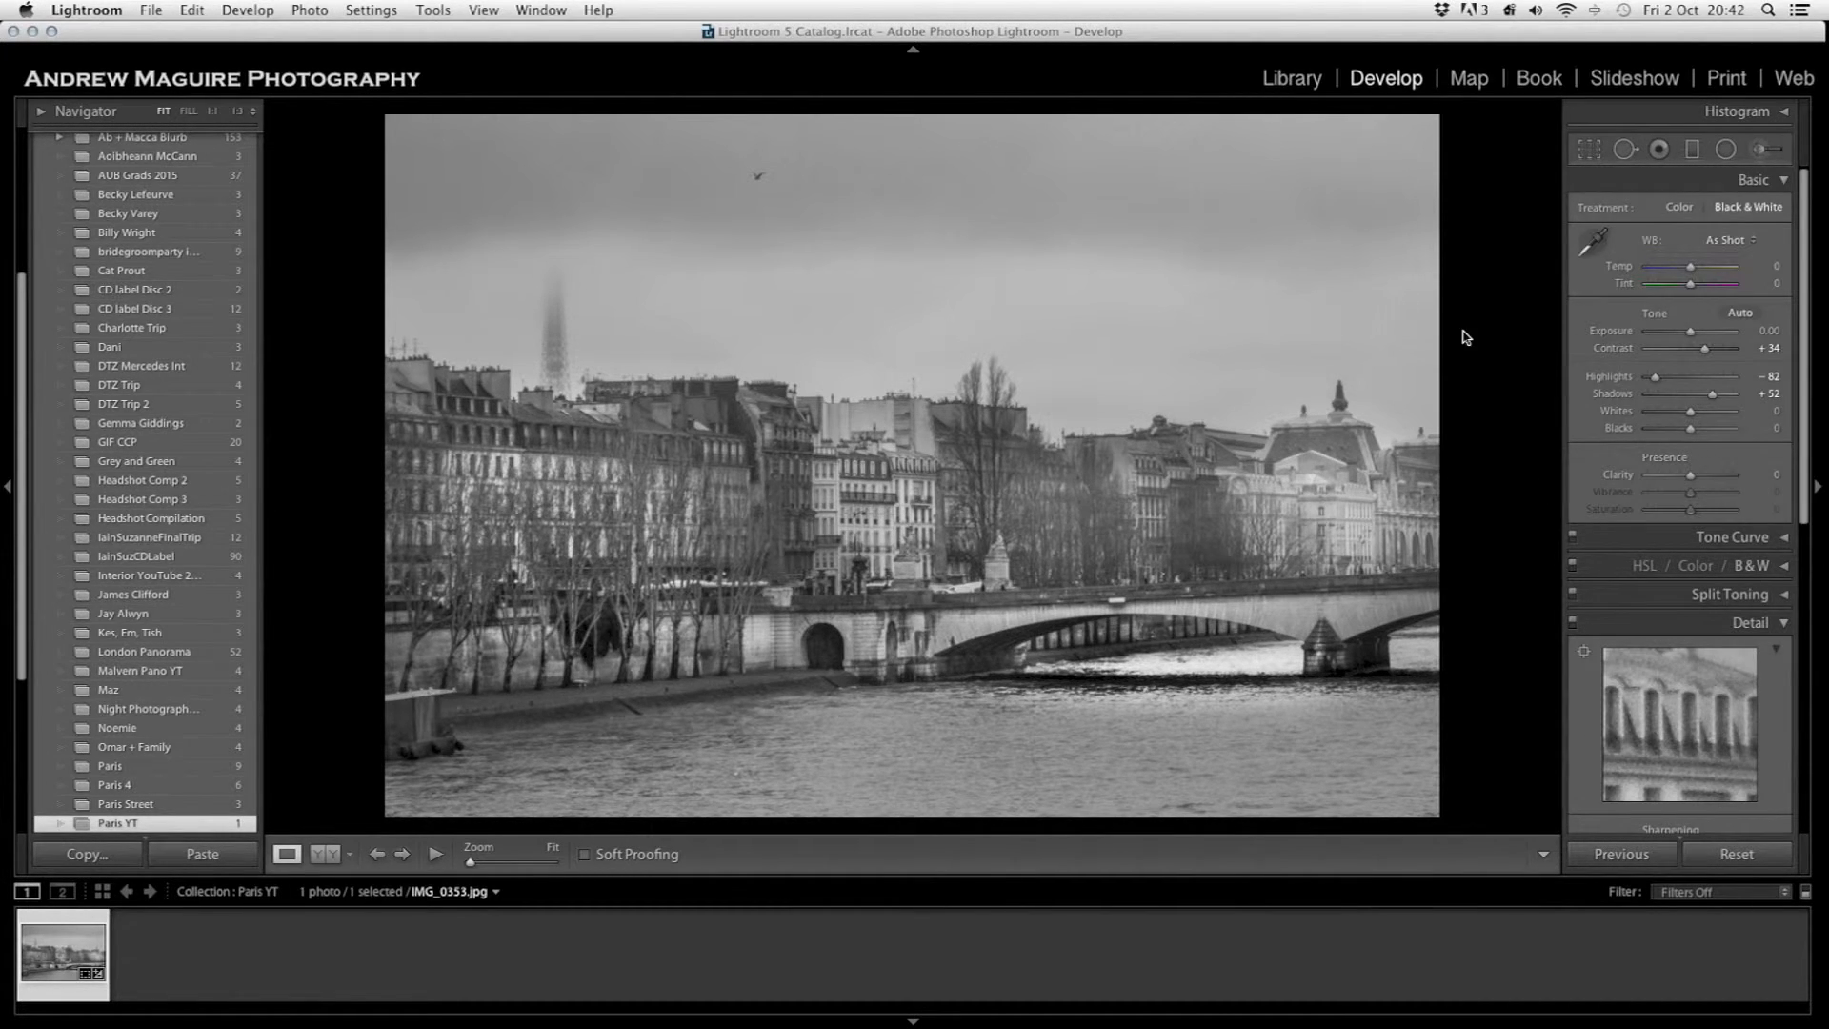
- Draw a radial filter over the river's left foreground, adjust its placement, brighten the water, and close the filter
{"action": "left_click", "coordinate": [1726, 151]}
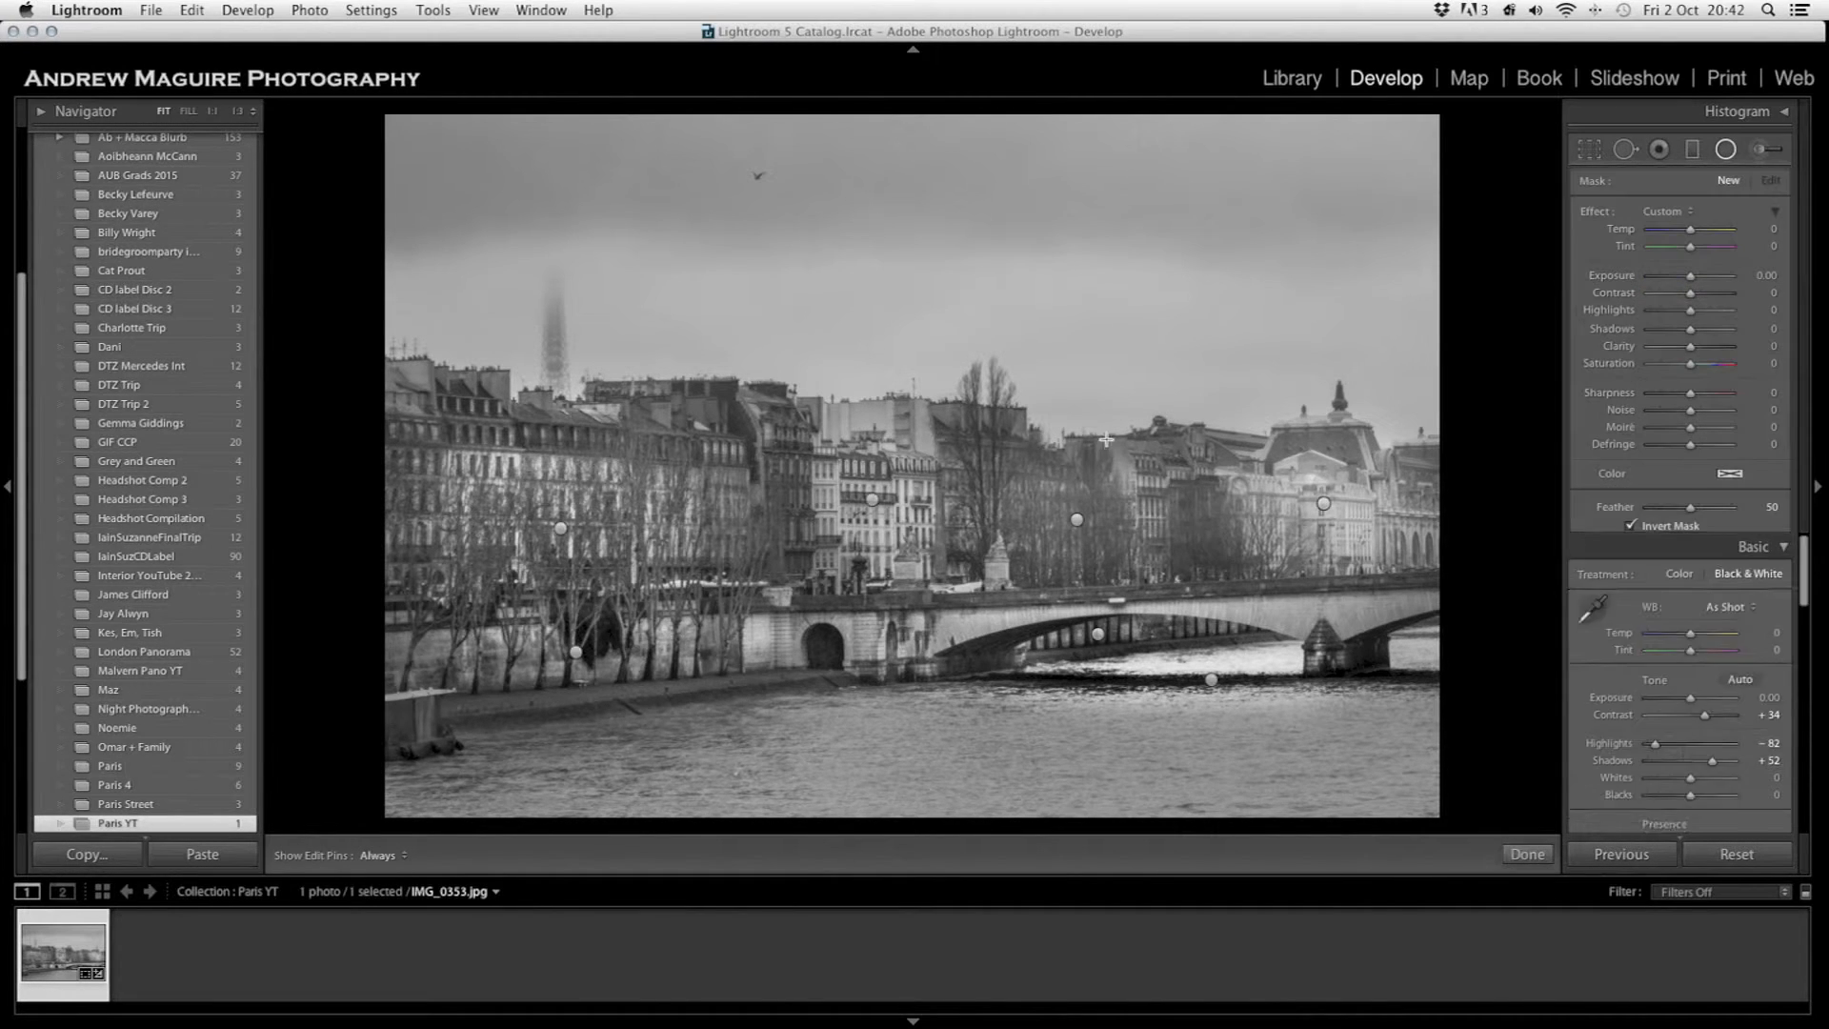
{"action": "mouse_move", "coordinate": [710, 738]}
{"action": "left_mouse_down"}
{"action": "mouse_move", "coordinate": [593, 780]}
{"action": "mouse_move", "coordinate": [617, 783]}
{"action": "mouse_move", "coordinate": [579, 778]}
{"action": "mouse_move", "coordinate": [821, 763]}
{"action": "left_mouse_up"}
{"action": "left_click_drag", "start_coordinate": [661, 768], "coordinate": [707, 774]}
{"action": "mouse_move", "coordinate": [1694, 277]}
{"action": "left_mouse_down"}
{"action": "mouse_move", "coordinate": [1693, 317]}
{"action": "mouse_move", "coordinate": [1718, 335]}
{"action": "mouse_move", "coordinate": [1700, 300]}
{"action": "left_mouse_up"}
{"action": "left_click", "coordinate": [1527, 854]}
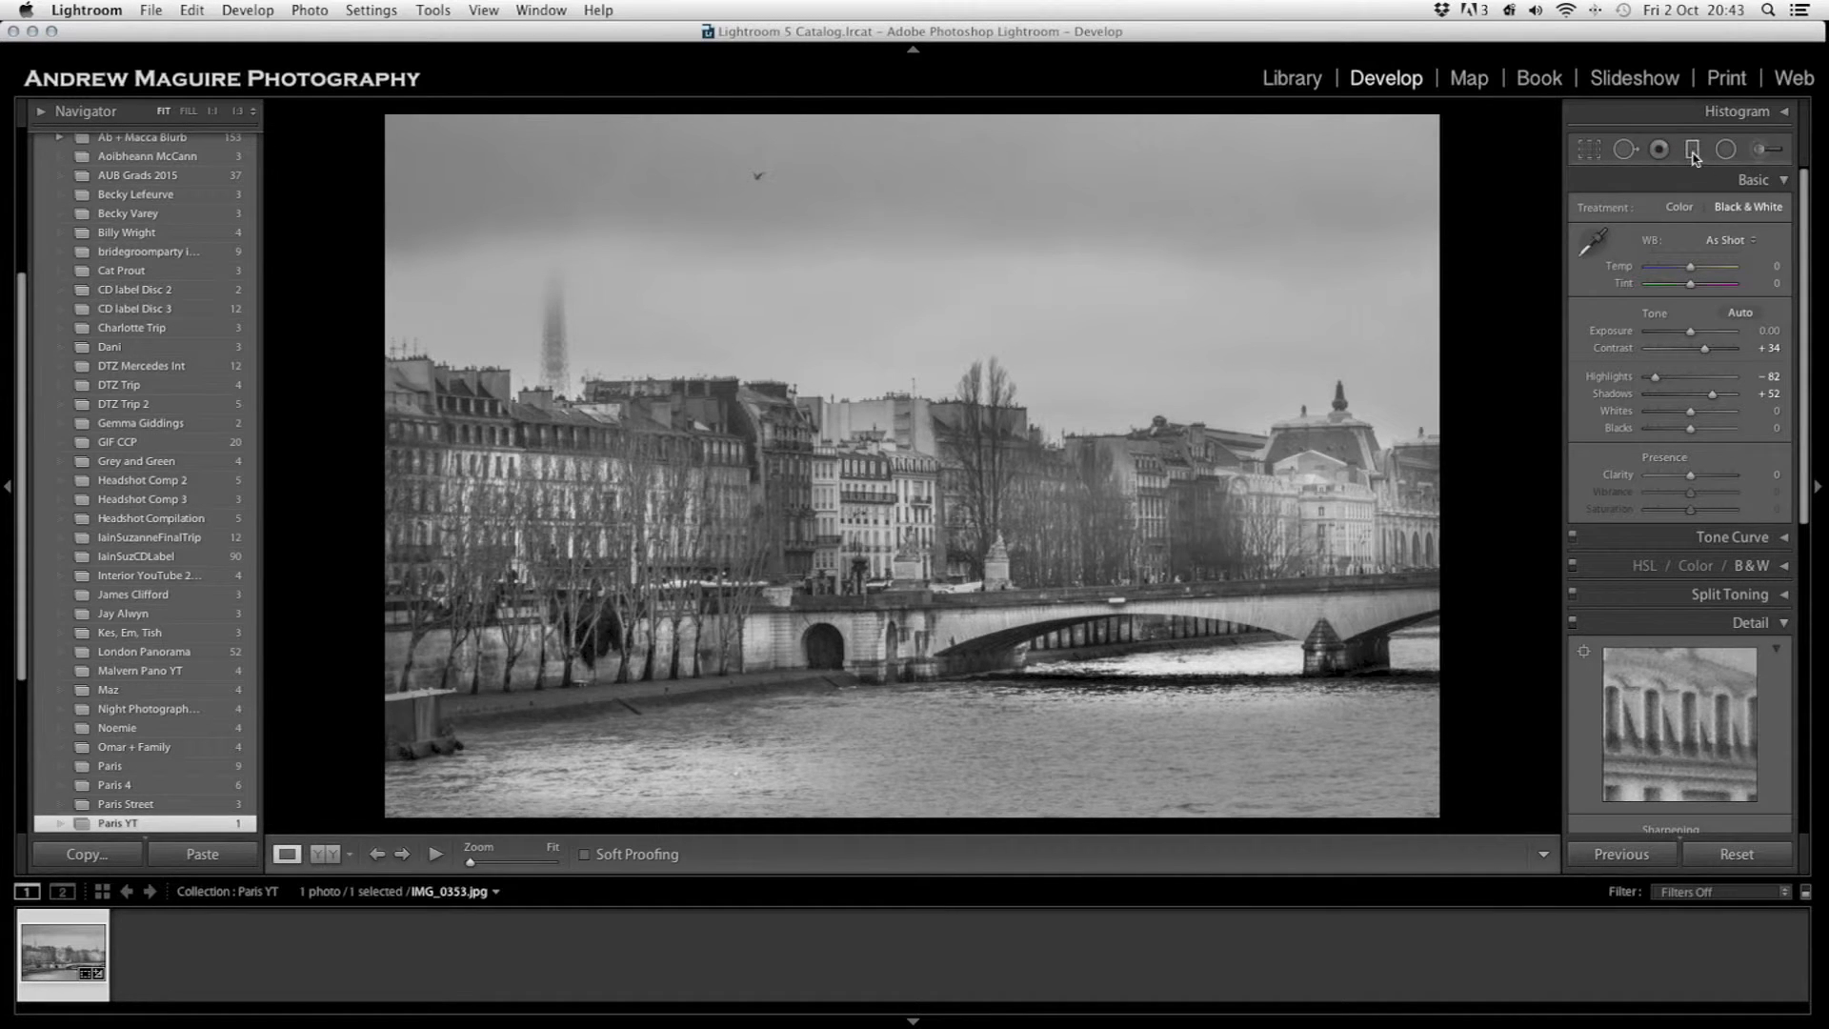
- Draw a tall, narrow radial filter on the river below the small quay arch with Exposure 0.42, Shadows 18 and Highlights -52
{"action": "left_click", "coordinate": [1726, 153]}
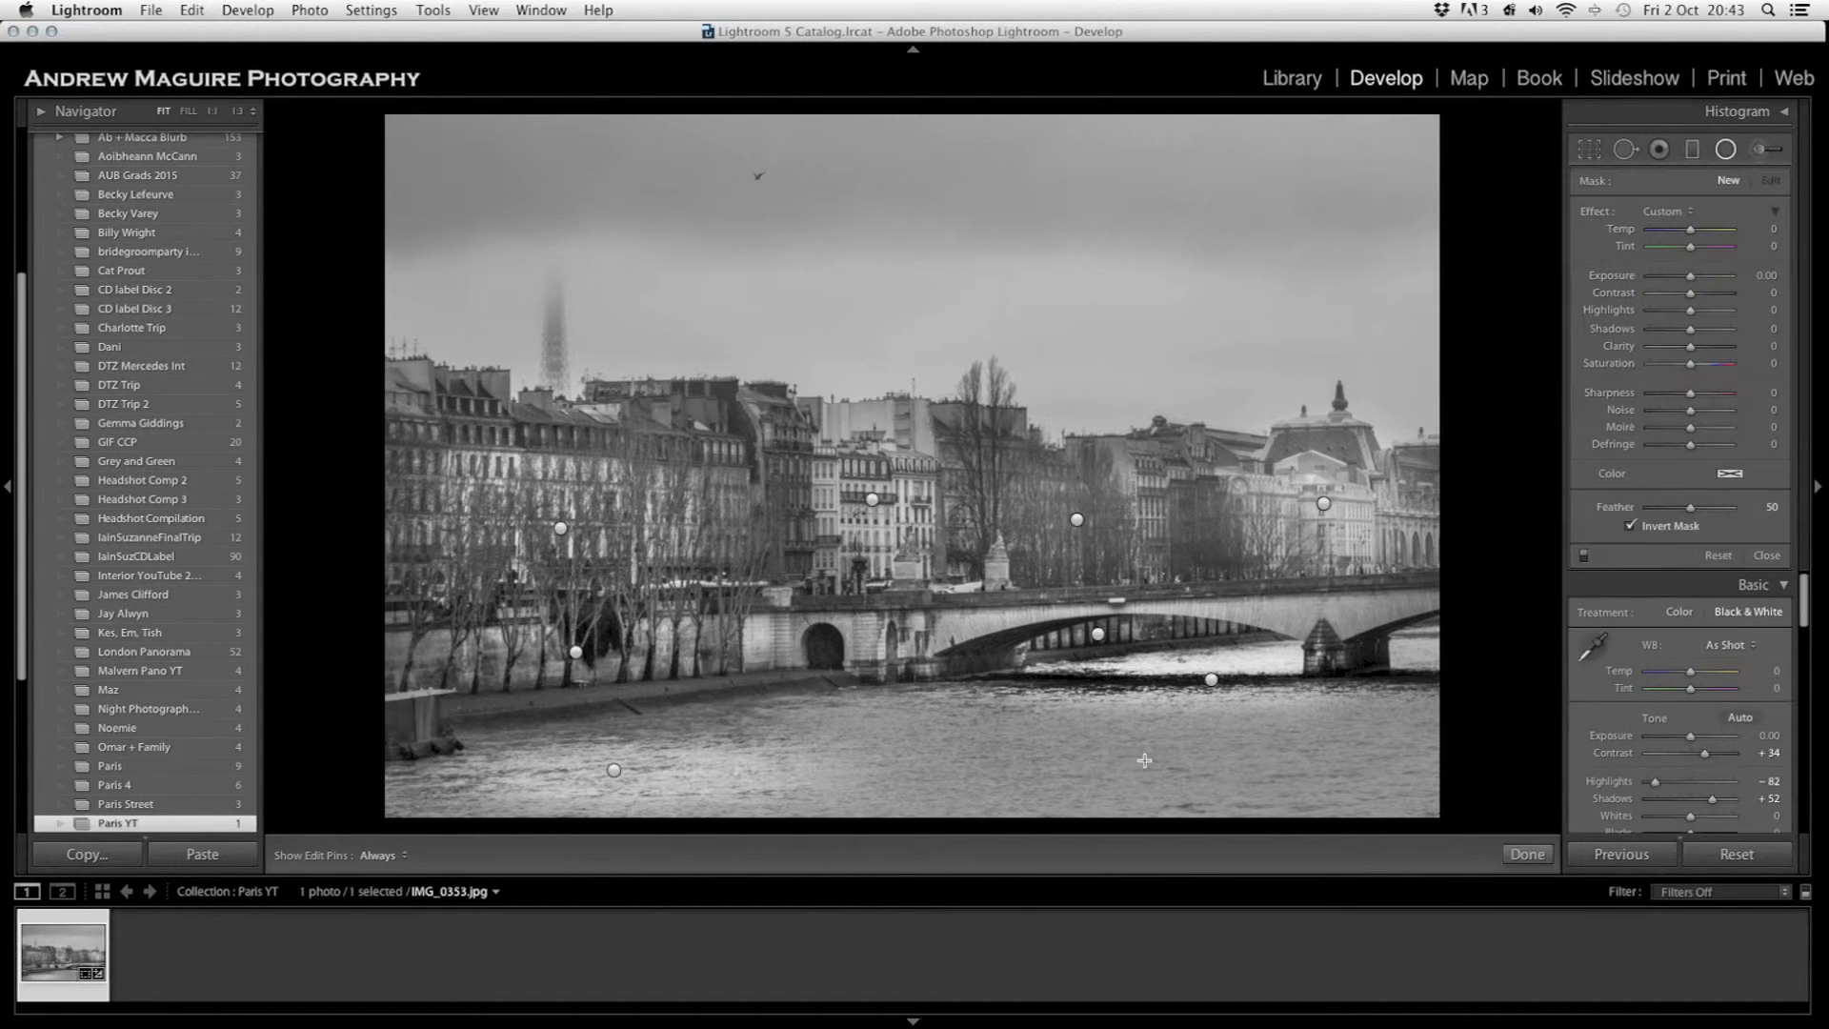
{"action": "mouse_move", "coordinate": [884, 789]}
{"action": "left_mouse_down"}
{"action": "mouse_move", "coordinate": [887, 724]}
{"action": "mouse_move", "coordinate": [835, 699]}
{"action": "mouse_move", "coordinate": [876, 760]}
{"action": "mouse_move", "coordinate": [825, 758]}
{"action": "left_mouse_up"}
{"action": "left_click_drag", "start_coordinate": [1691, 277], "coordinate": [1695, 277]}
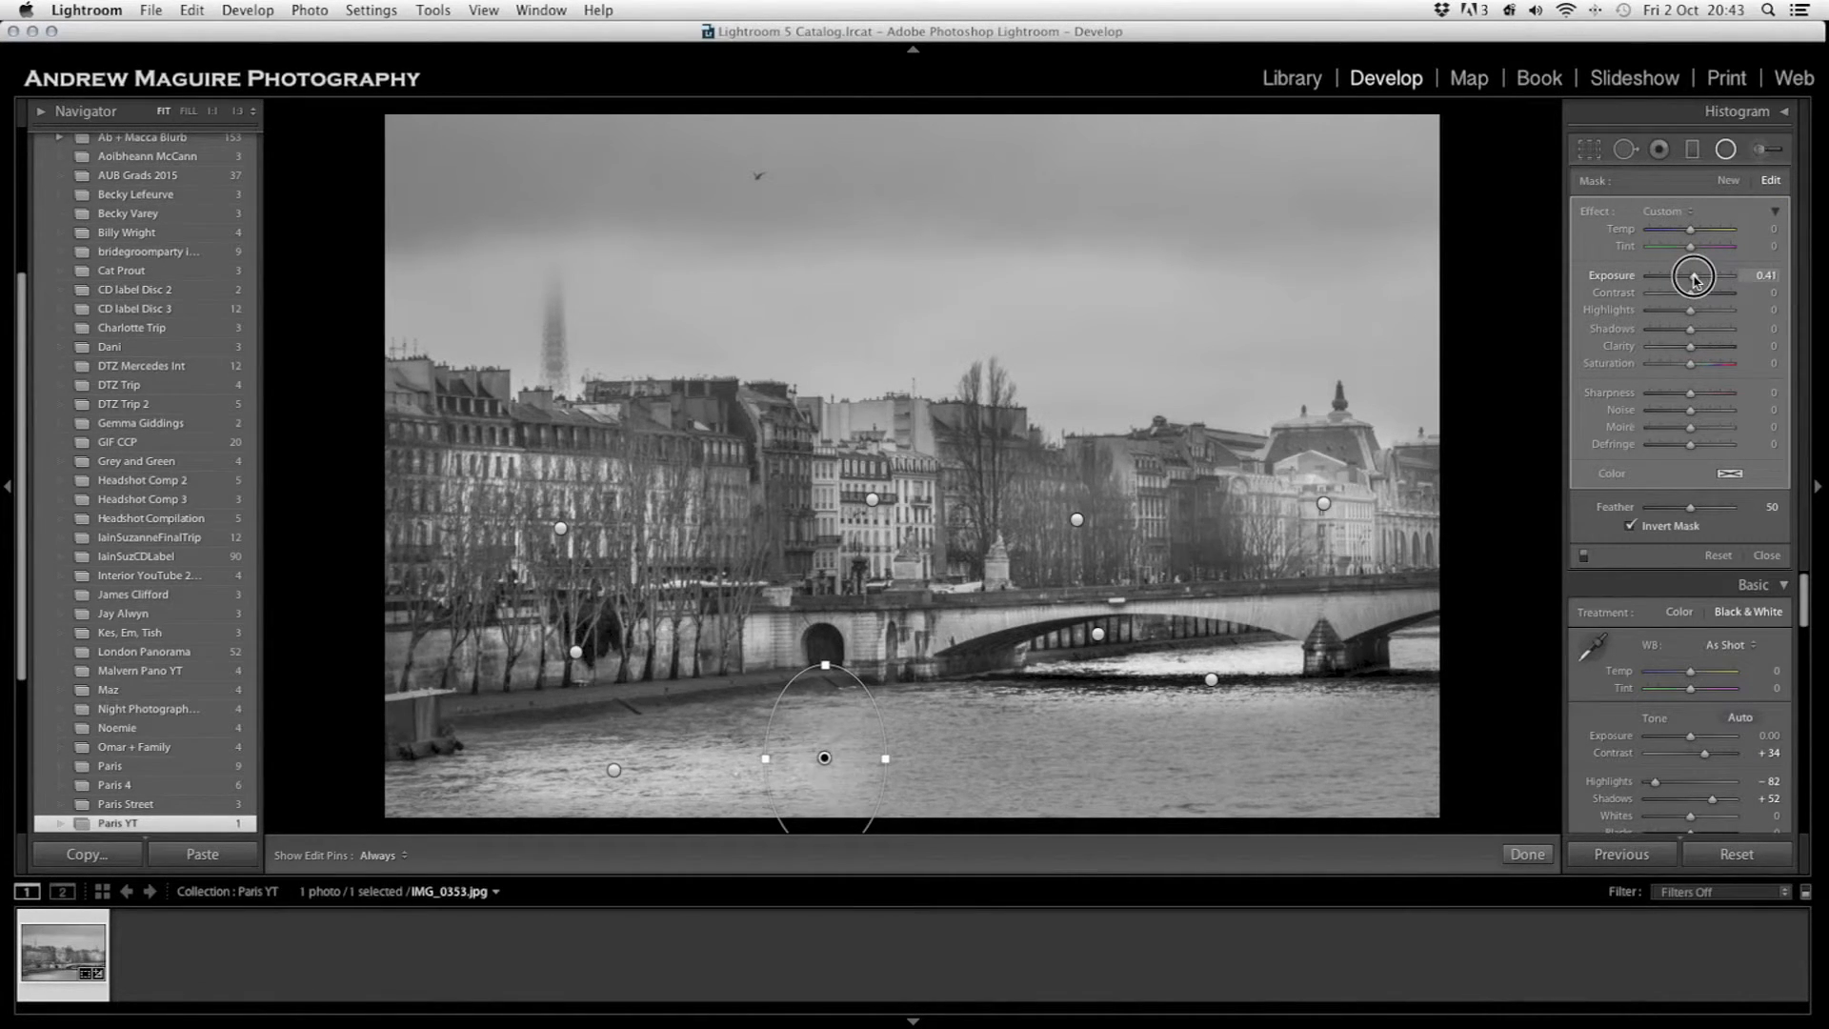
{"action": "left_click", "coordinate": [1698, 330]}
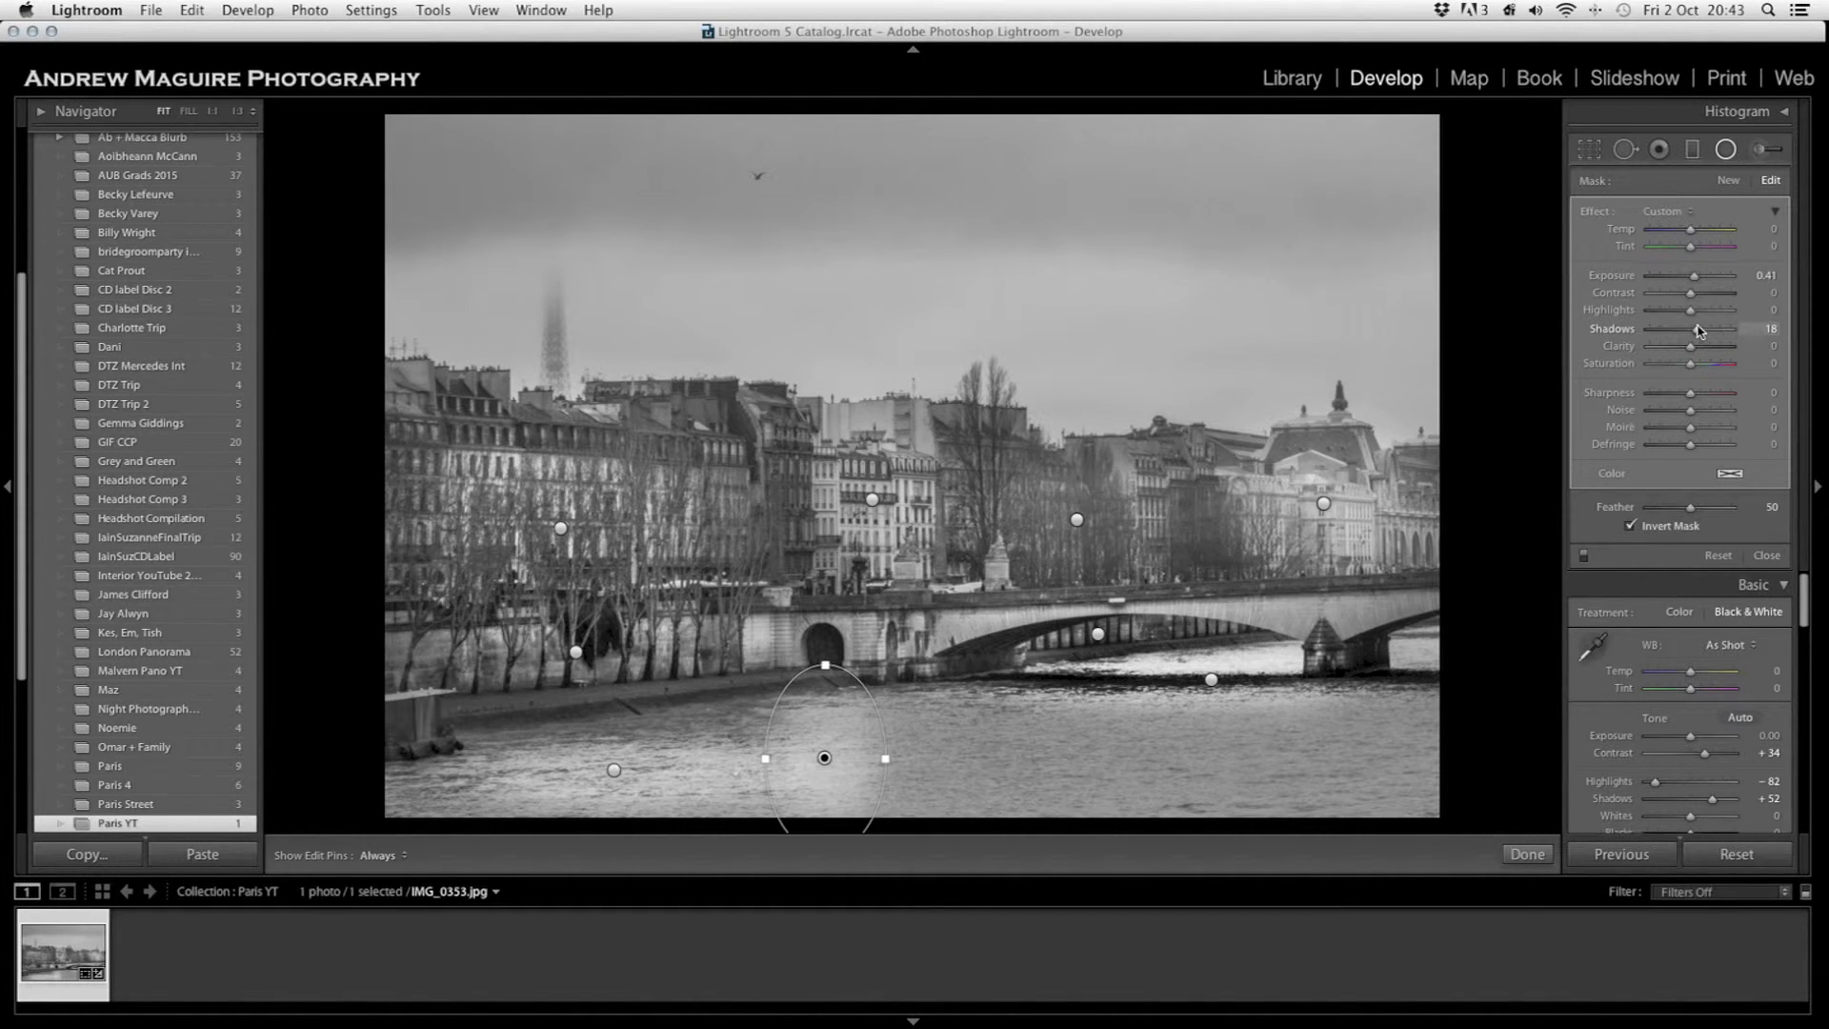
{"action": "mouse_move", "coordinate": [1693, 309]}
{"action": "left_mouse_down"}
{"action": "mouse_move", "coordinate": [1668, 311]}
{"action": "mouse_move", "coordinate": [1695, 277]}
{"action": "left_mouse_up"}
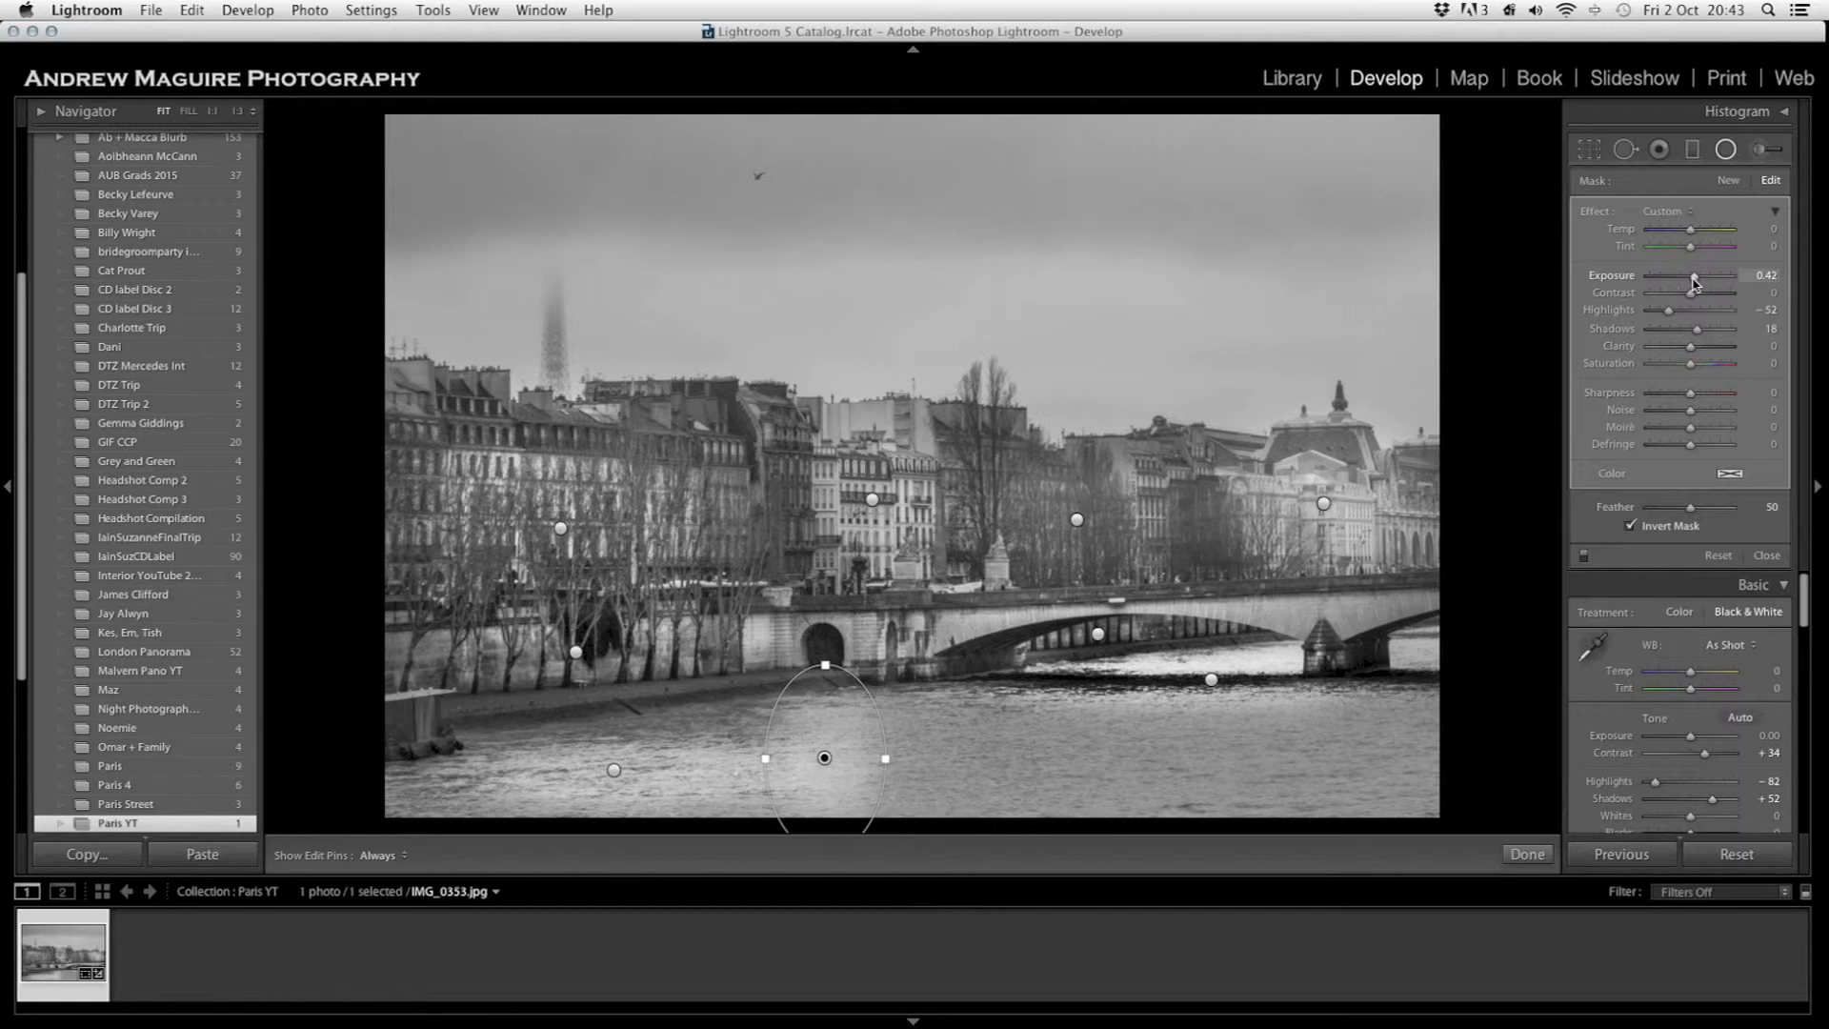
{"action": "left_click", "coordinate": [1527, 854]}
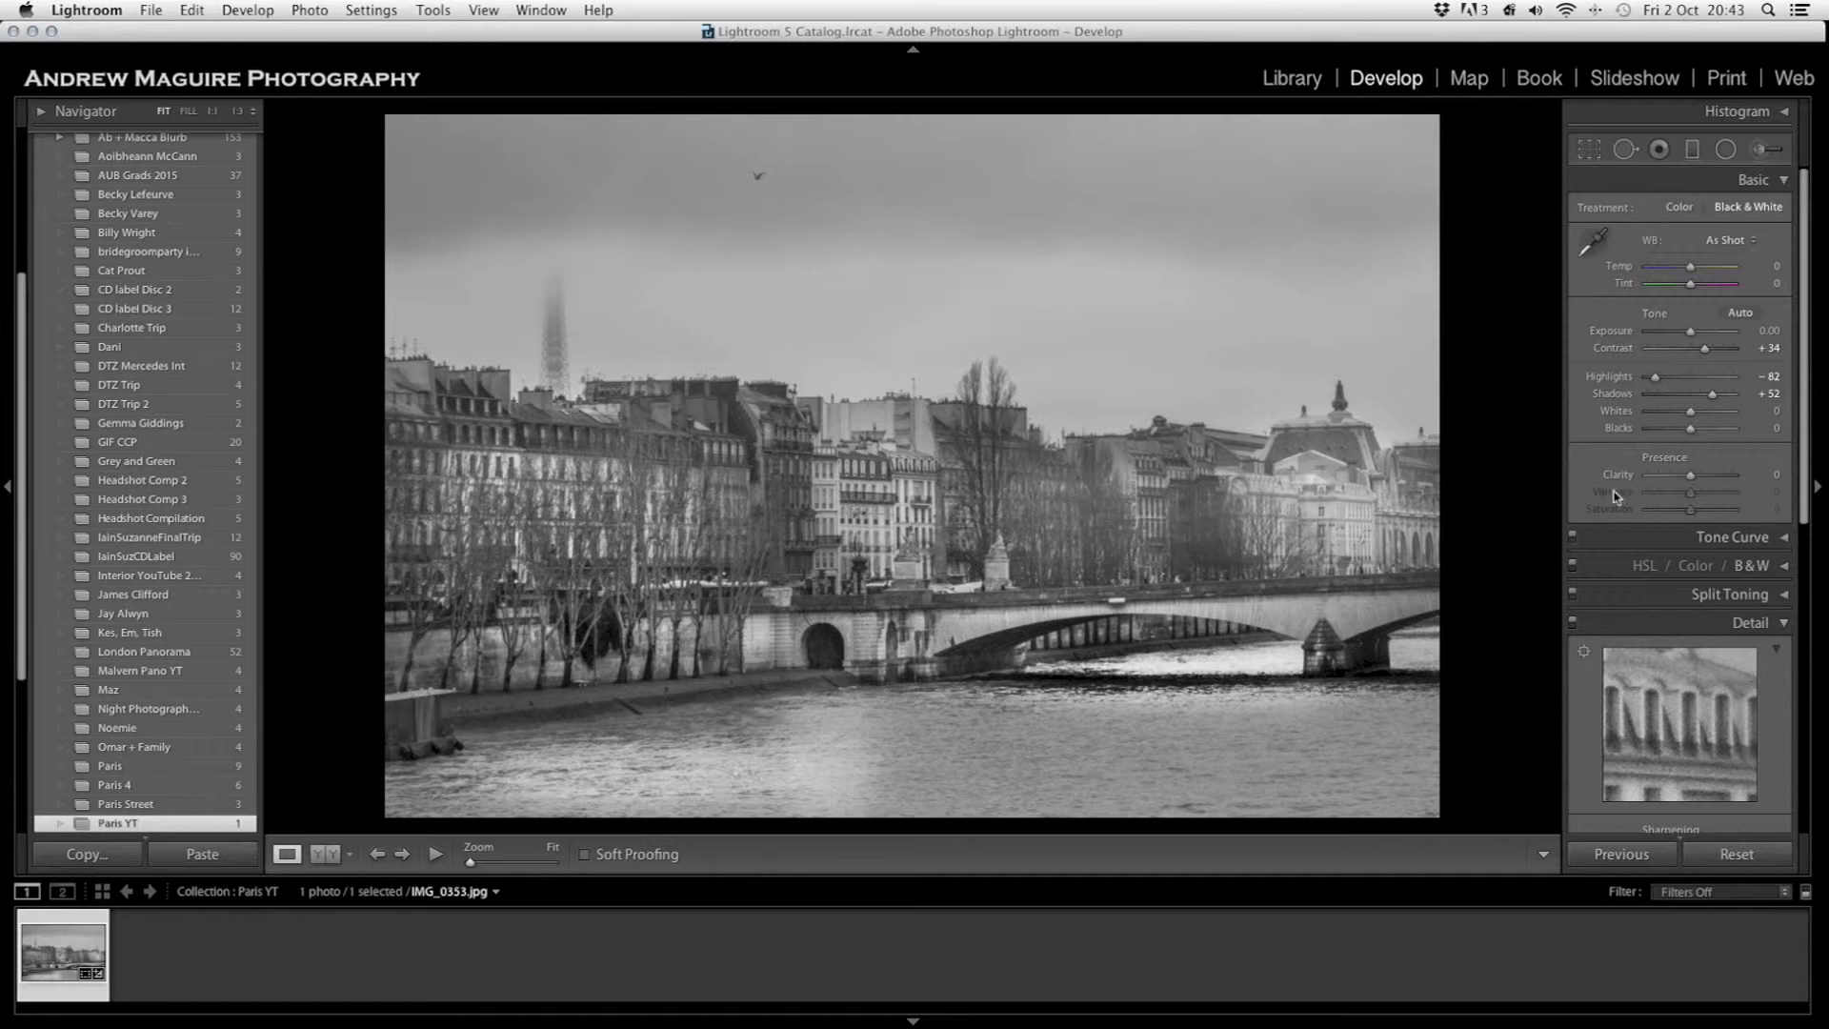
- Brush a new mask along the quay wall at size 6 and under the bridge arch at size 4, and show its overlay
{"action": "left_click", "coordinate": [1768, 150]}
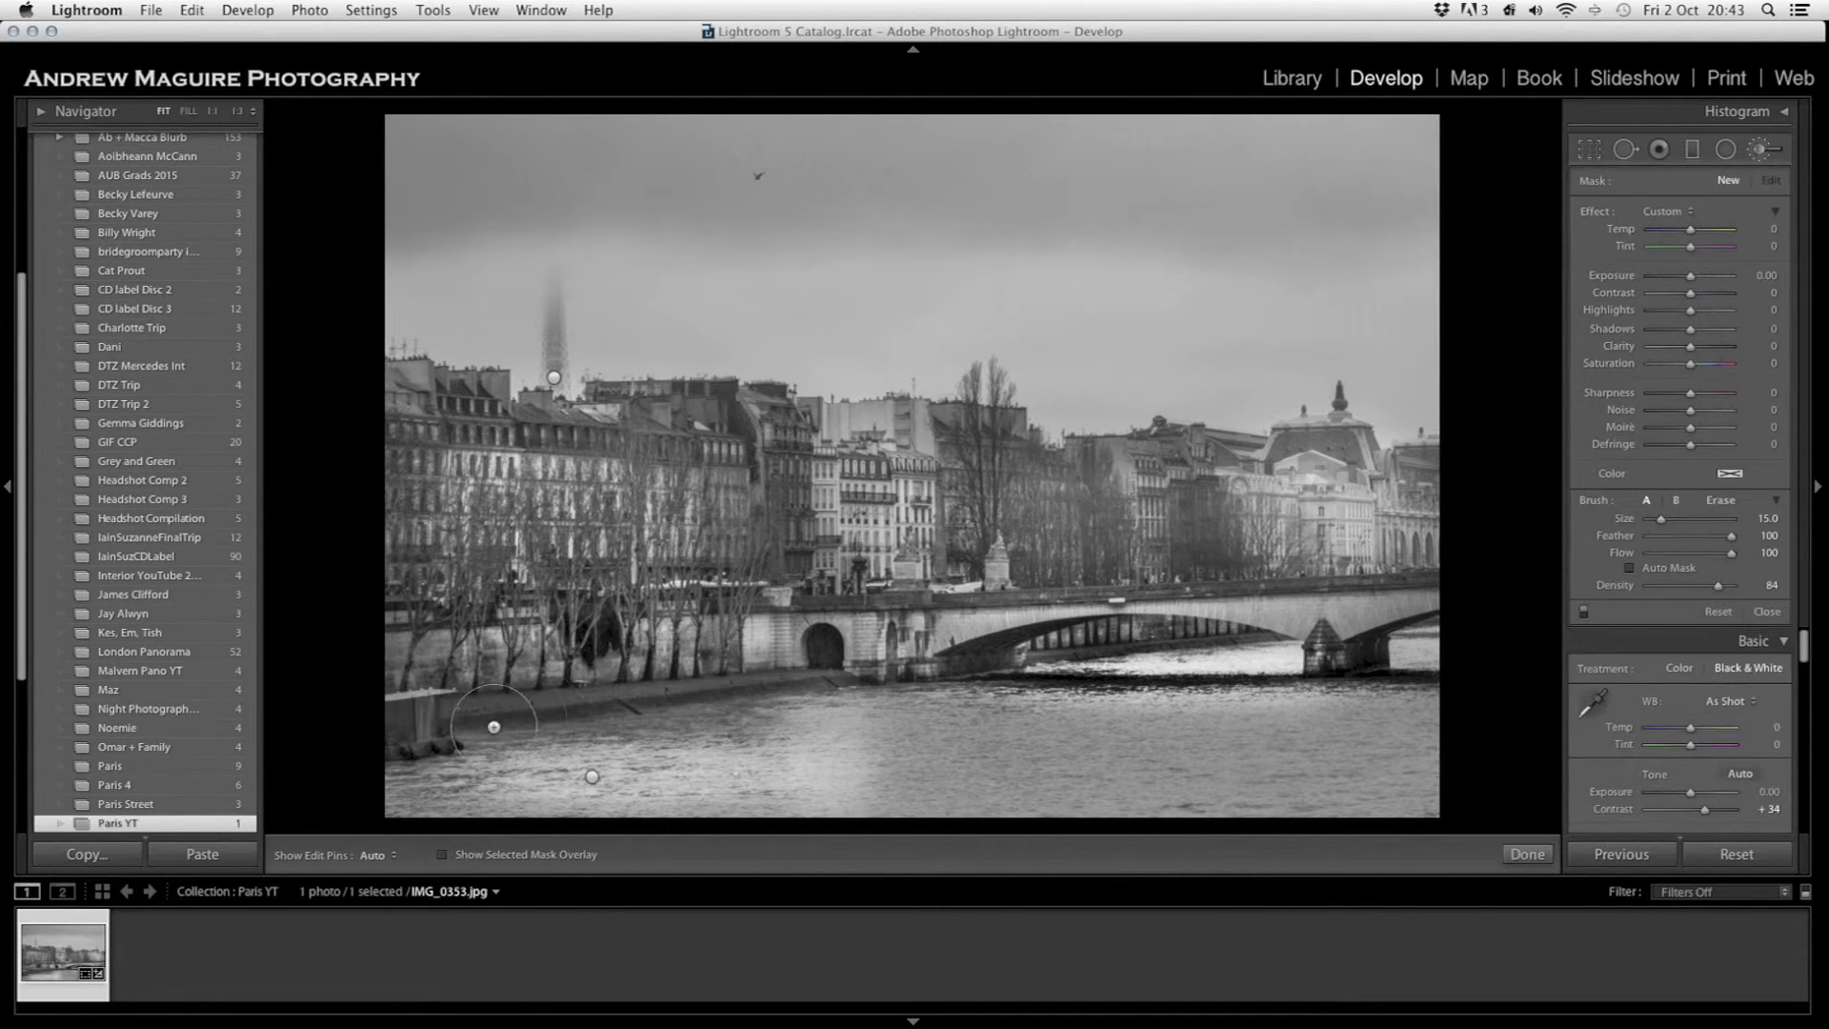
{"action": "key", "text": "bracketleft"}
{"action": "key", "text": "bracketleft"}
{"action": "key", "text": "bracketleft"}
{"action": "left_click_drag", "start_coordinate": [468, 709], "coordinate": [833, 694]}
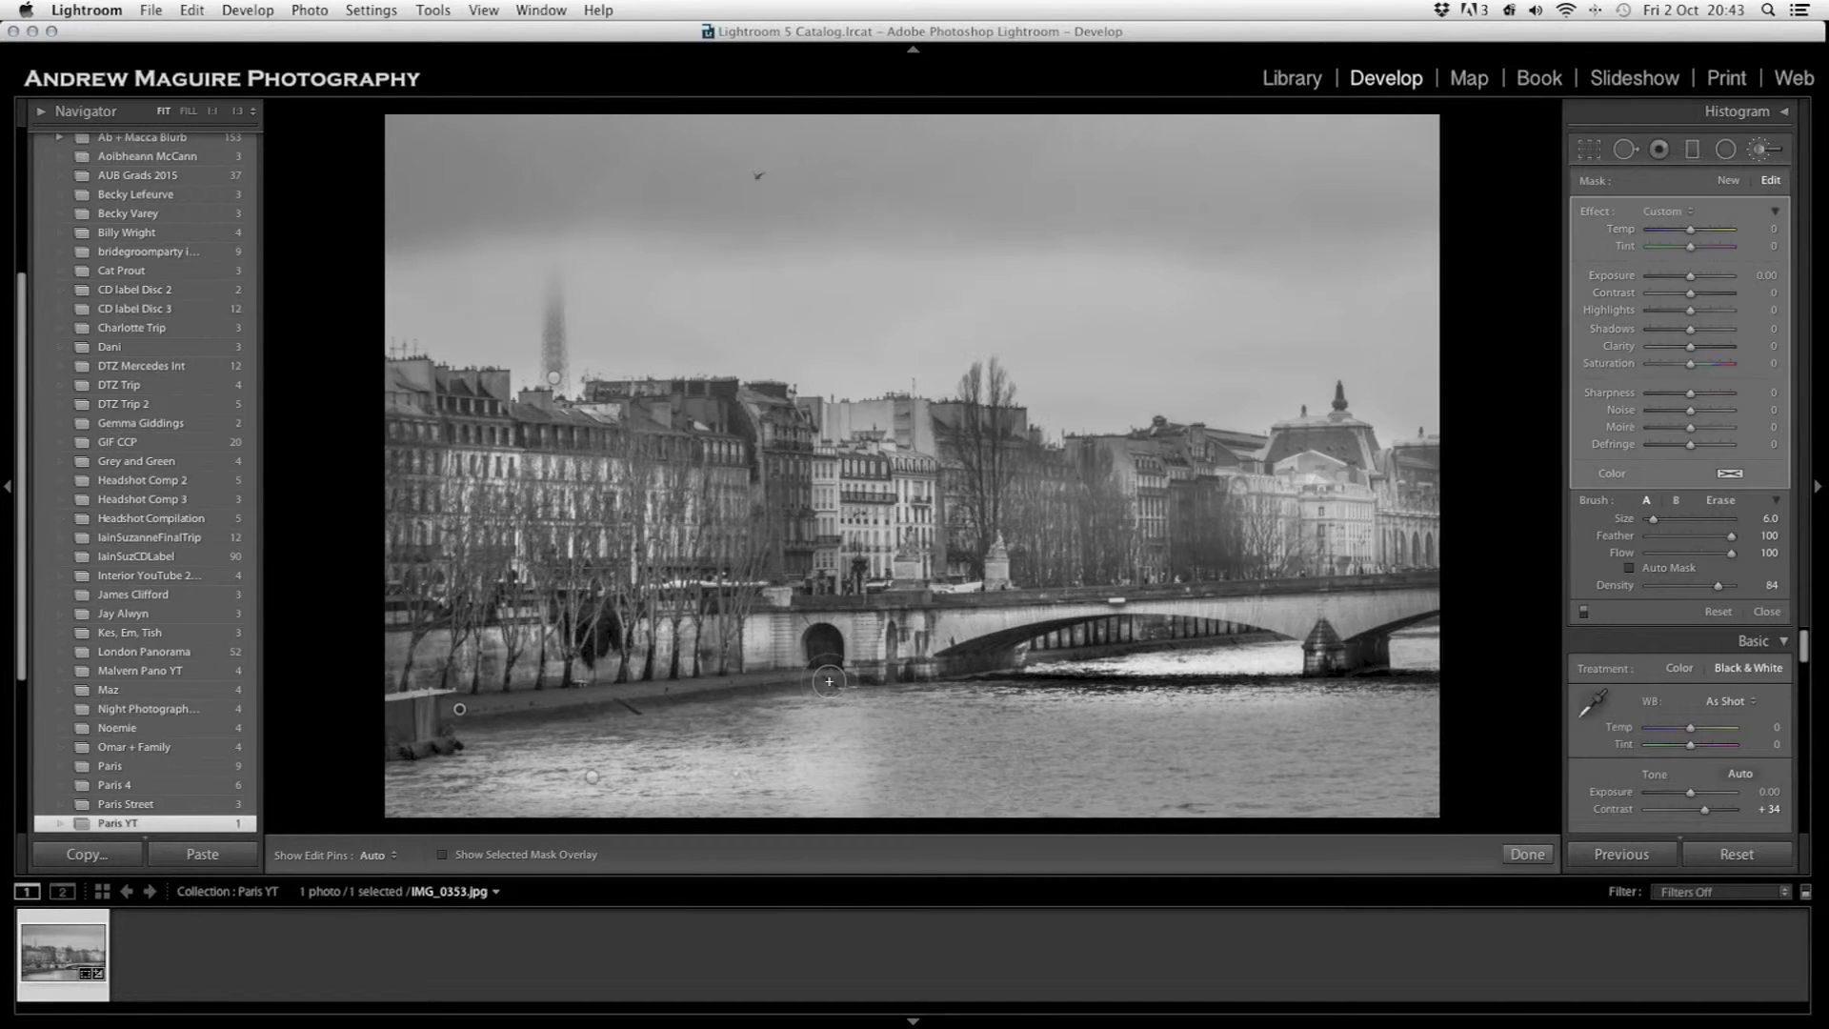
{"action": "key", "text": "bracketleft"}
{"action": "key", "text": "bracketleft"}
{"action": "left_click_drag", "start_coordinate": [1041, 657], "coordinate": [1274, 637]}
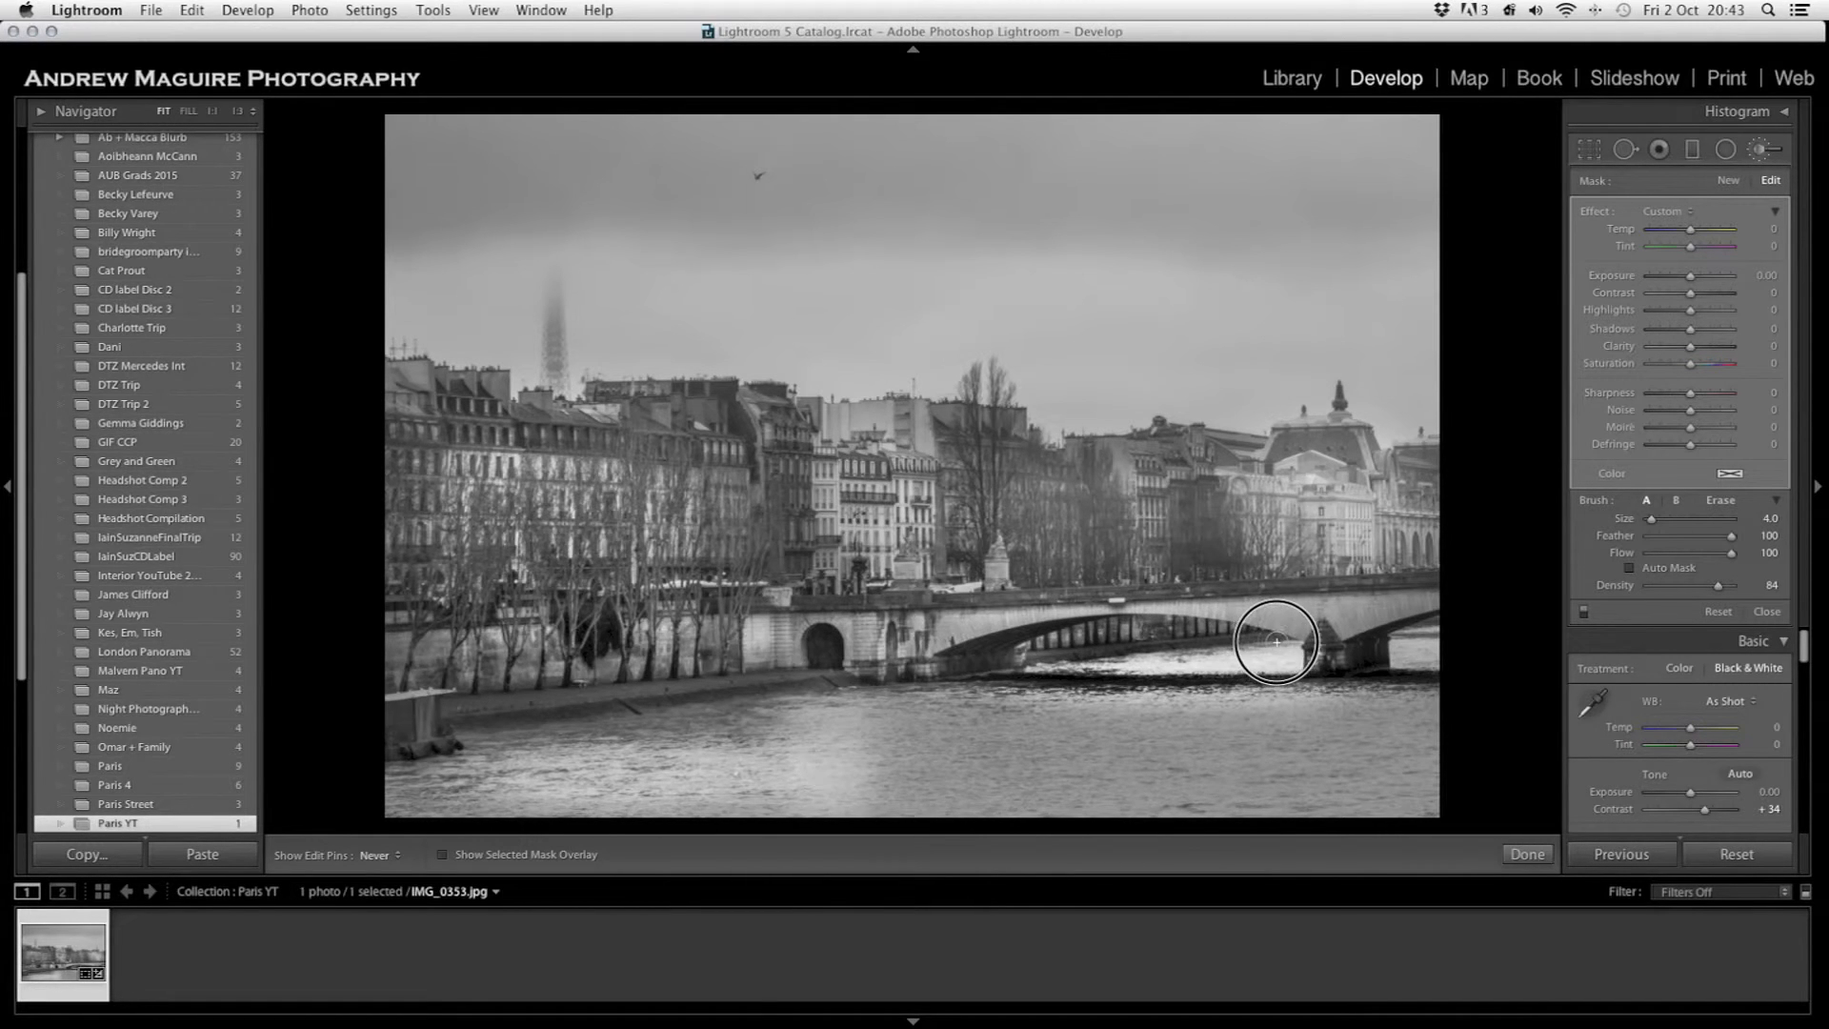
{"action": "left_click", "coordinate": [515, 856]}
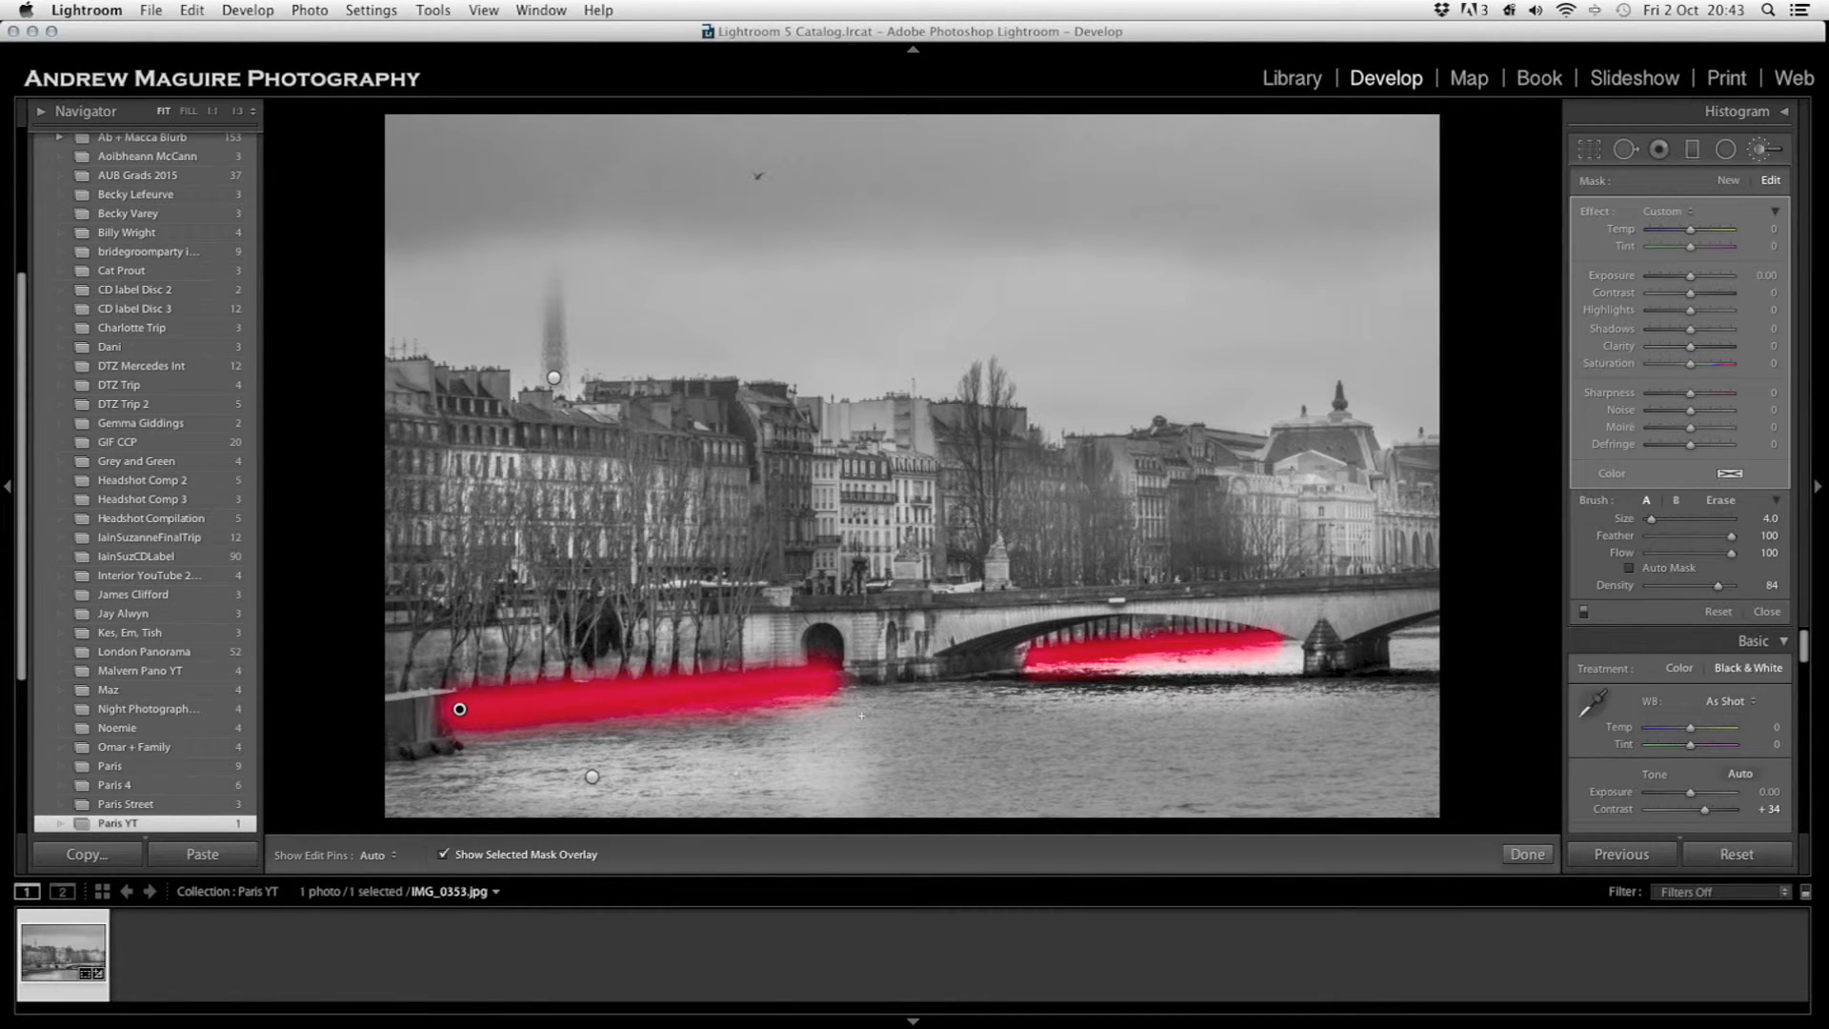
- Erase the mask from the water below the bridge arch using Auto Mask at size 6, and close the brush
{"action": "key", "text": "alt"}
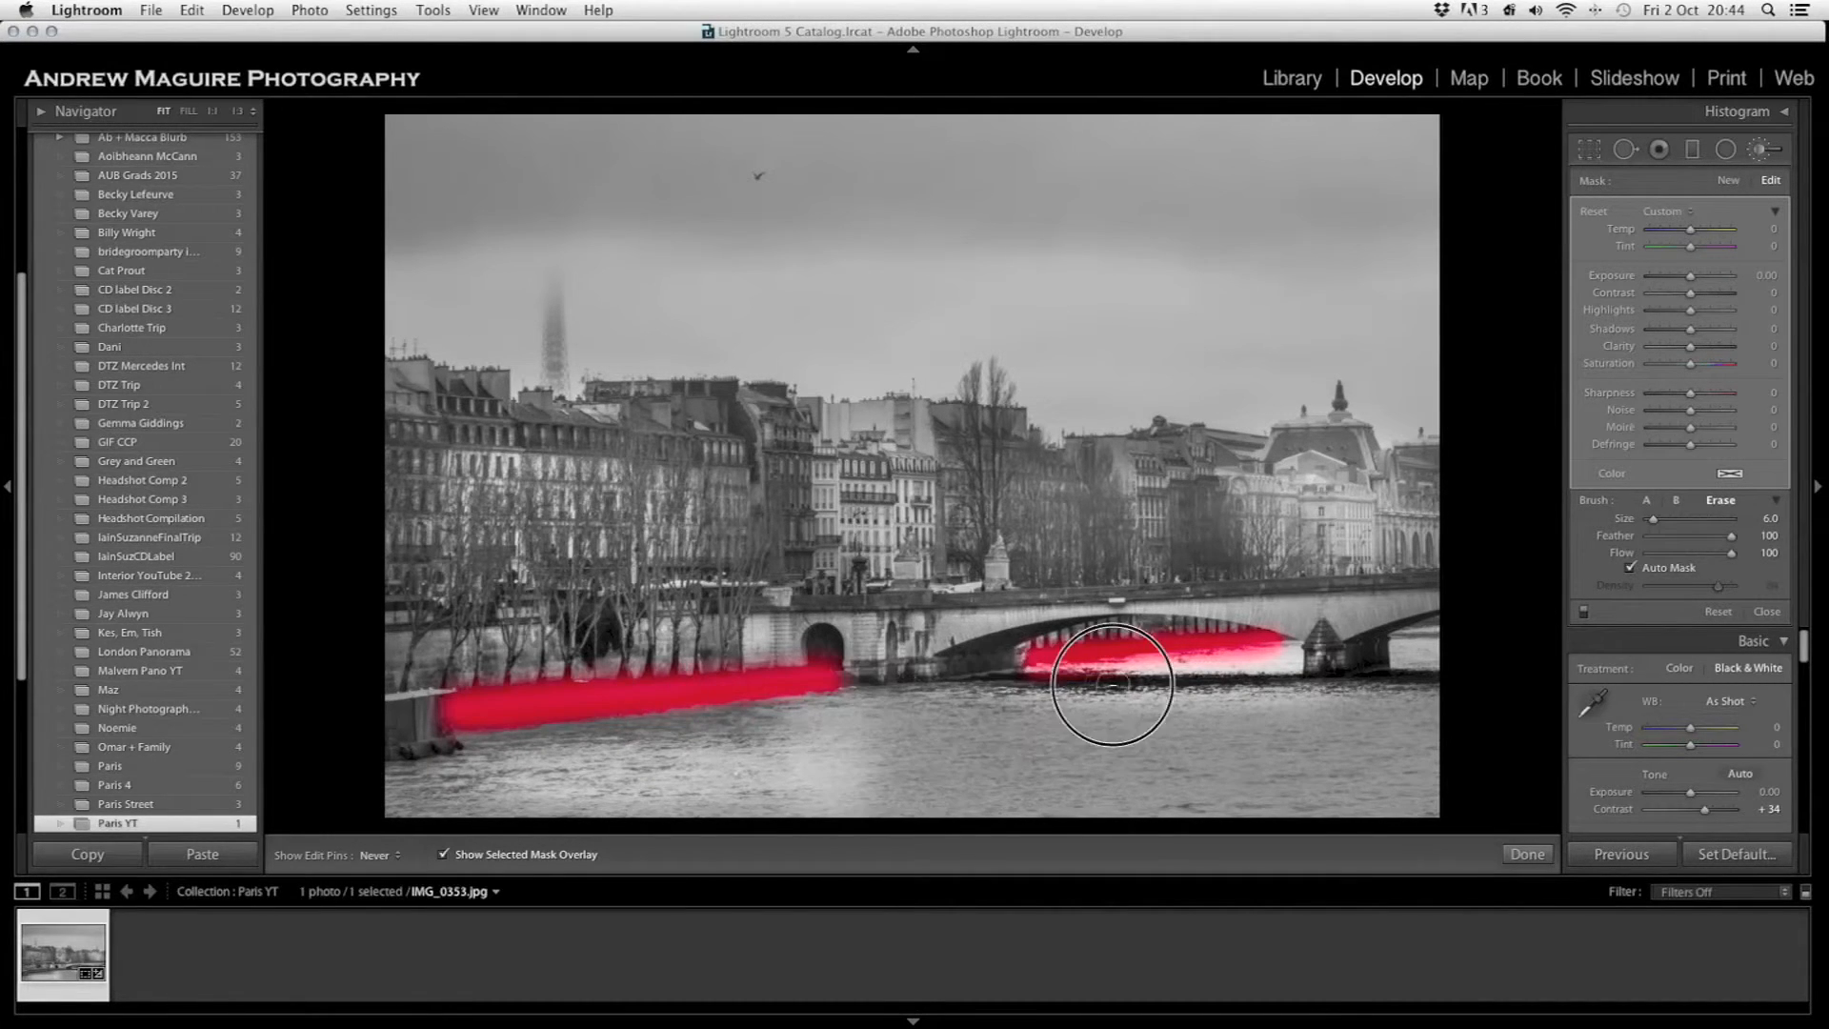
{"action": "mouse_move", "coordinate": [1066, 690]}
{"action": "left_mouse_down"}
{"action": "mouse_move", "coordinate": [1148, 673]}
{"action": "mouse_move", "coordinate": [1089, 671]}
{"action": "mouse_move", "coordinate": [1302, 653]}
{"action": "left_mouse_up"}
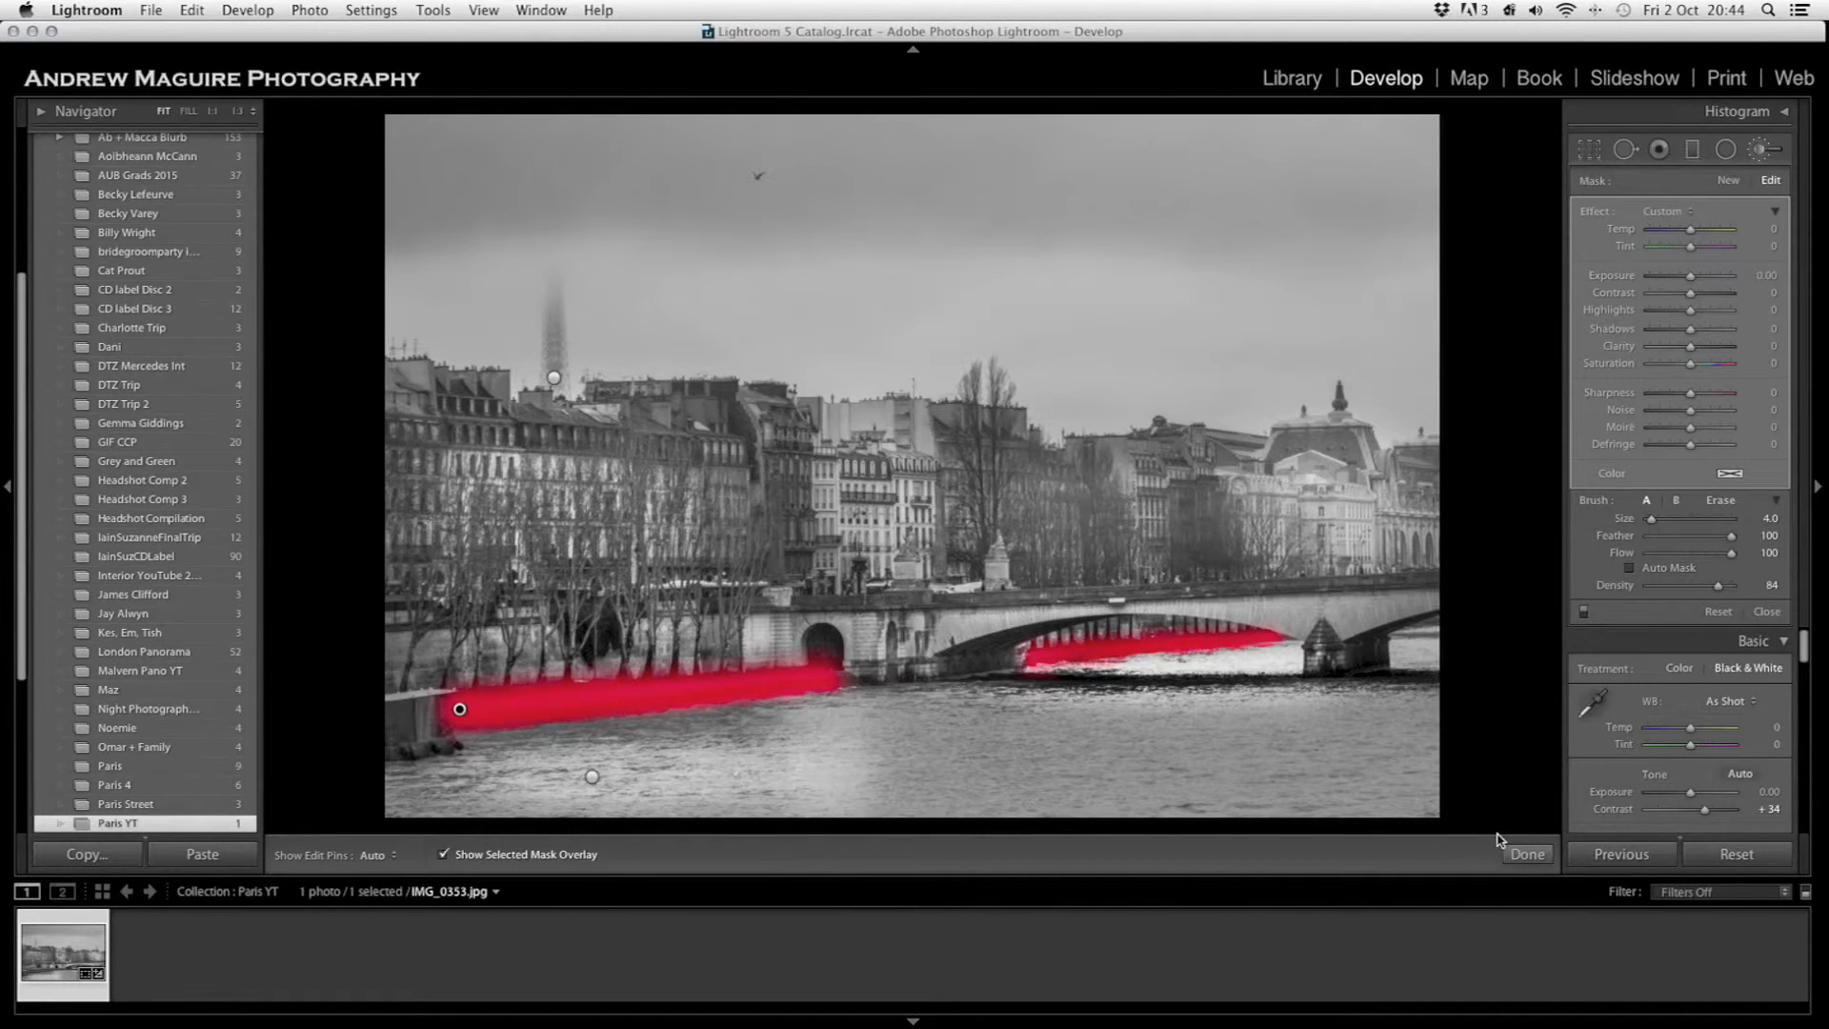
{"action": "left_click", "coordinate": [1526, 854]}
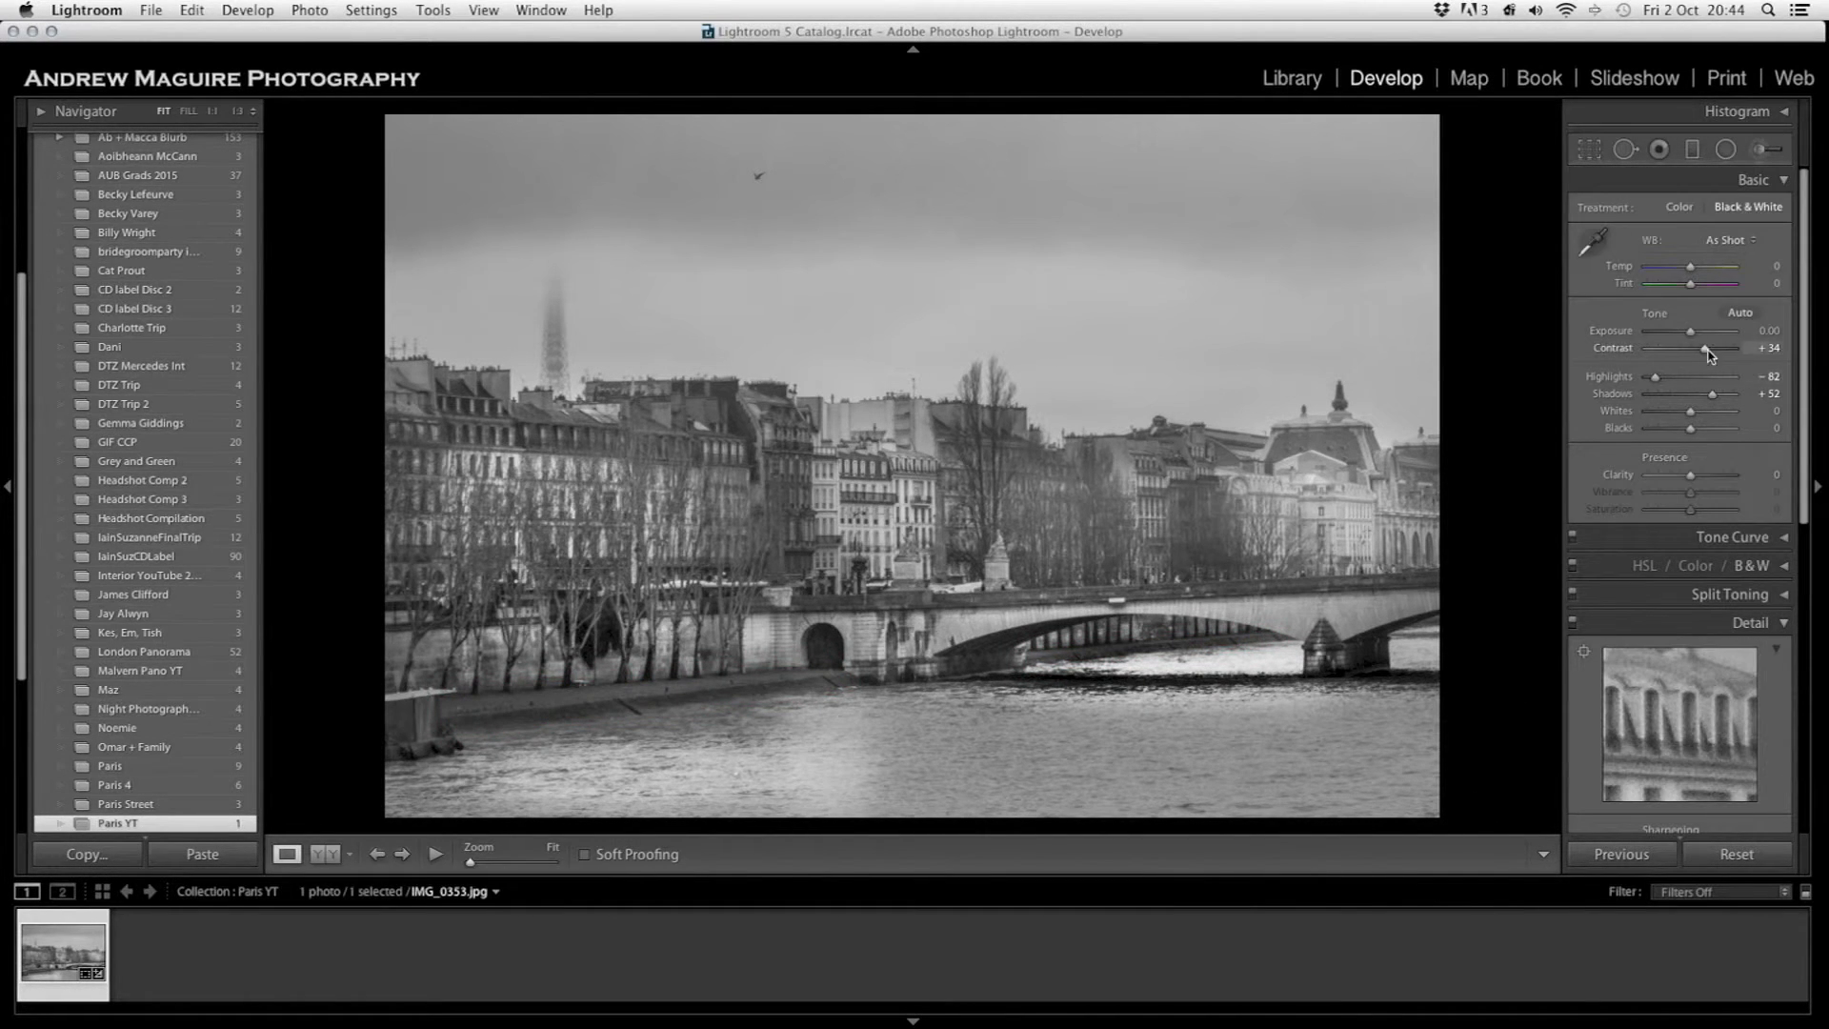
- Reopen the quay and arch mask, hide its overlay, and set Exposure 0.77, Contrast 16, Highlights 36 and Shadows 48 with raised Clarity
{"action": "left_click", "coordinate": [1761, 149]}
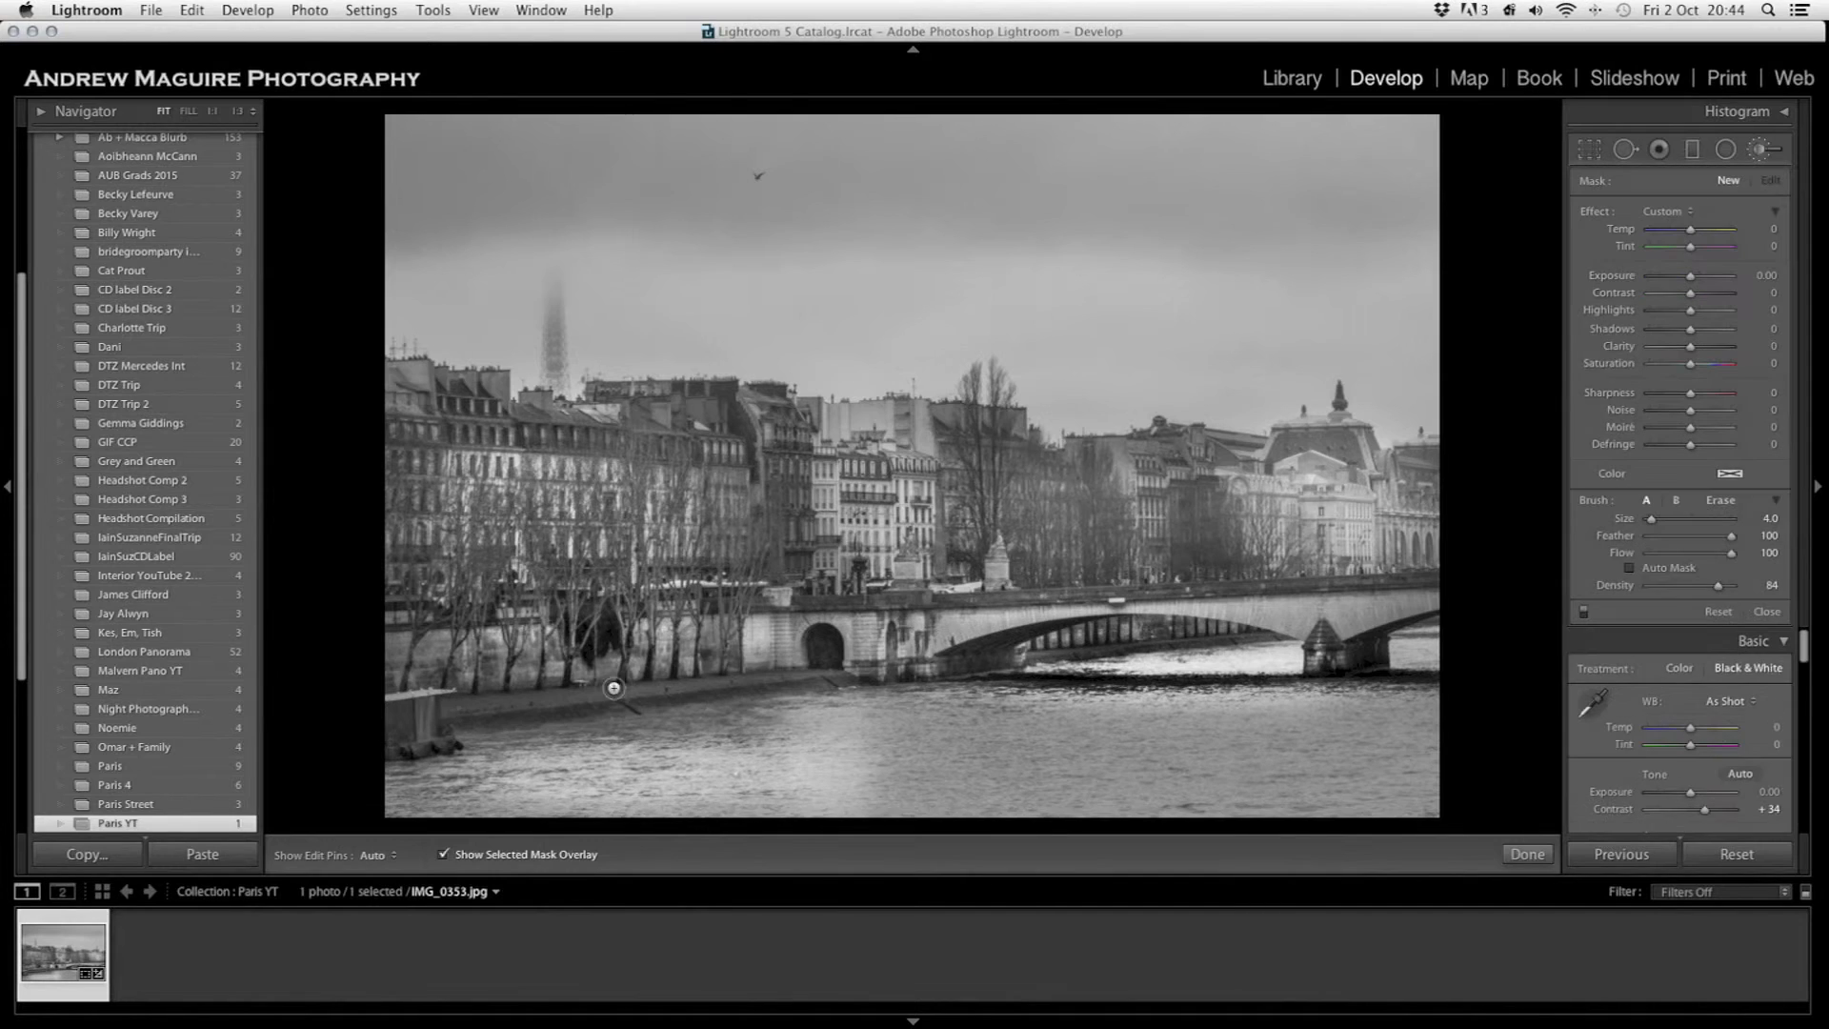
{"action": "left_click", "coordinate": [459, 710]}
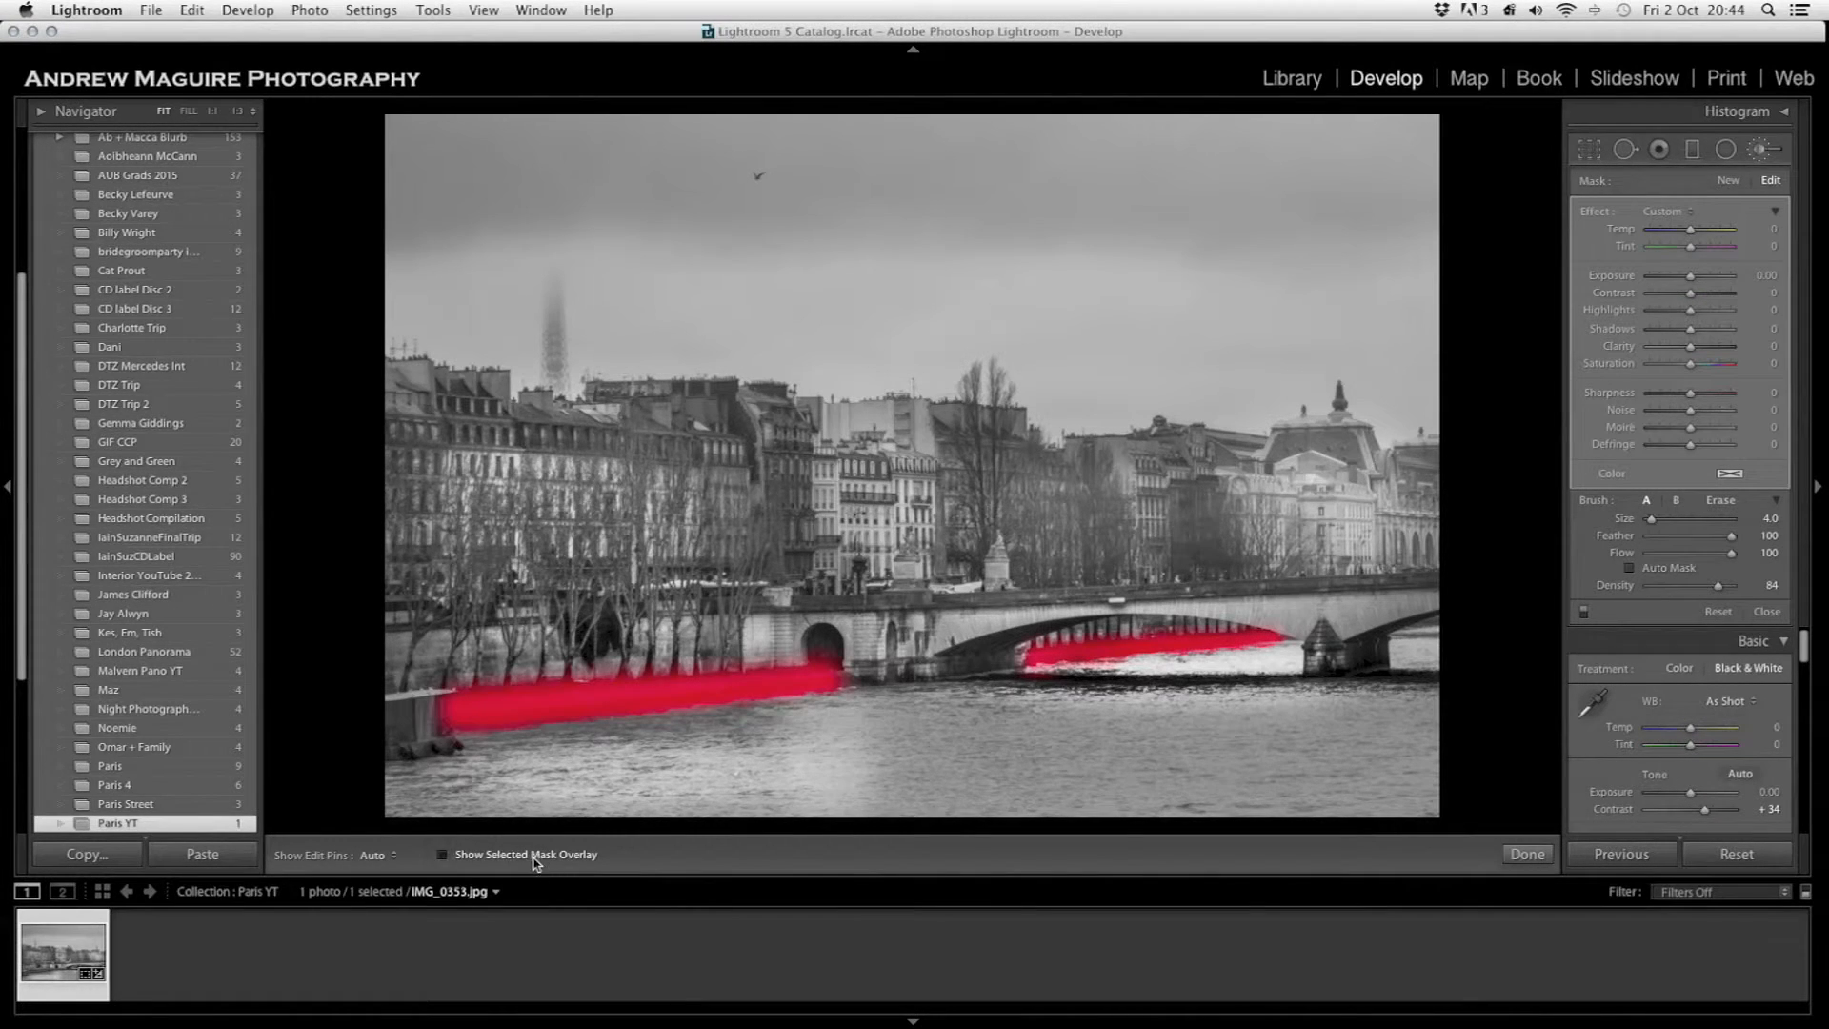
{"action": "left_click", "coordinate": [527, 855]}
{"action": "left_click_drag", "start_coordinate": [1691, 276], "coordinate": [1700, 337]}
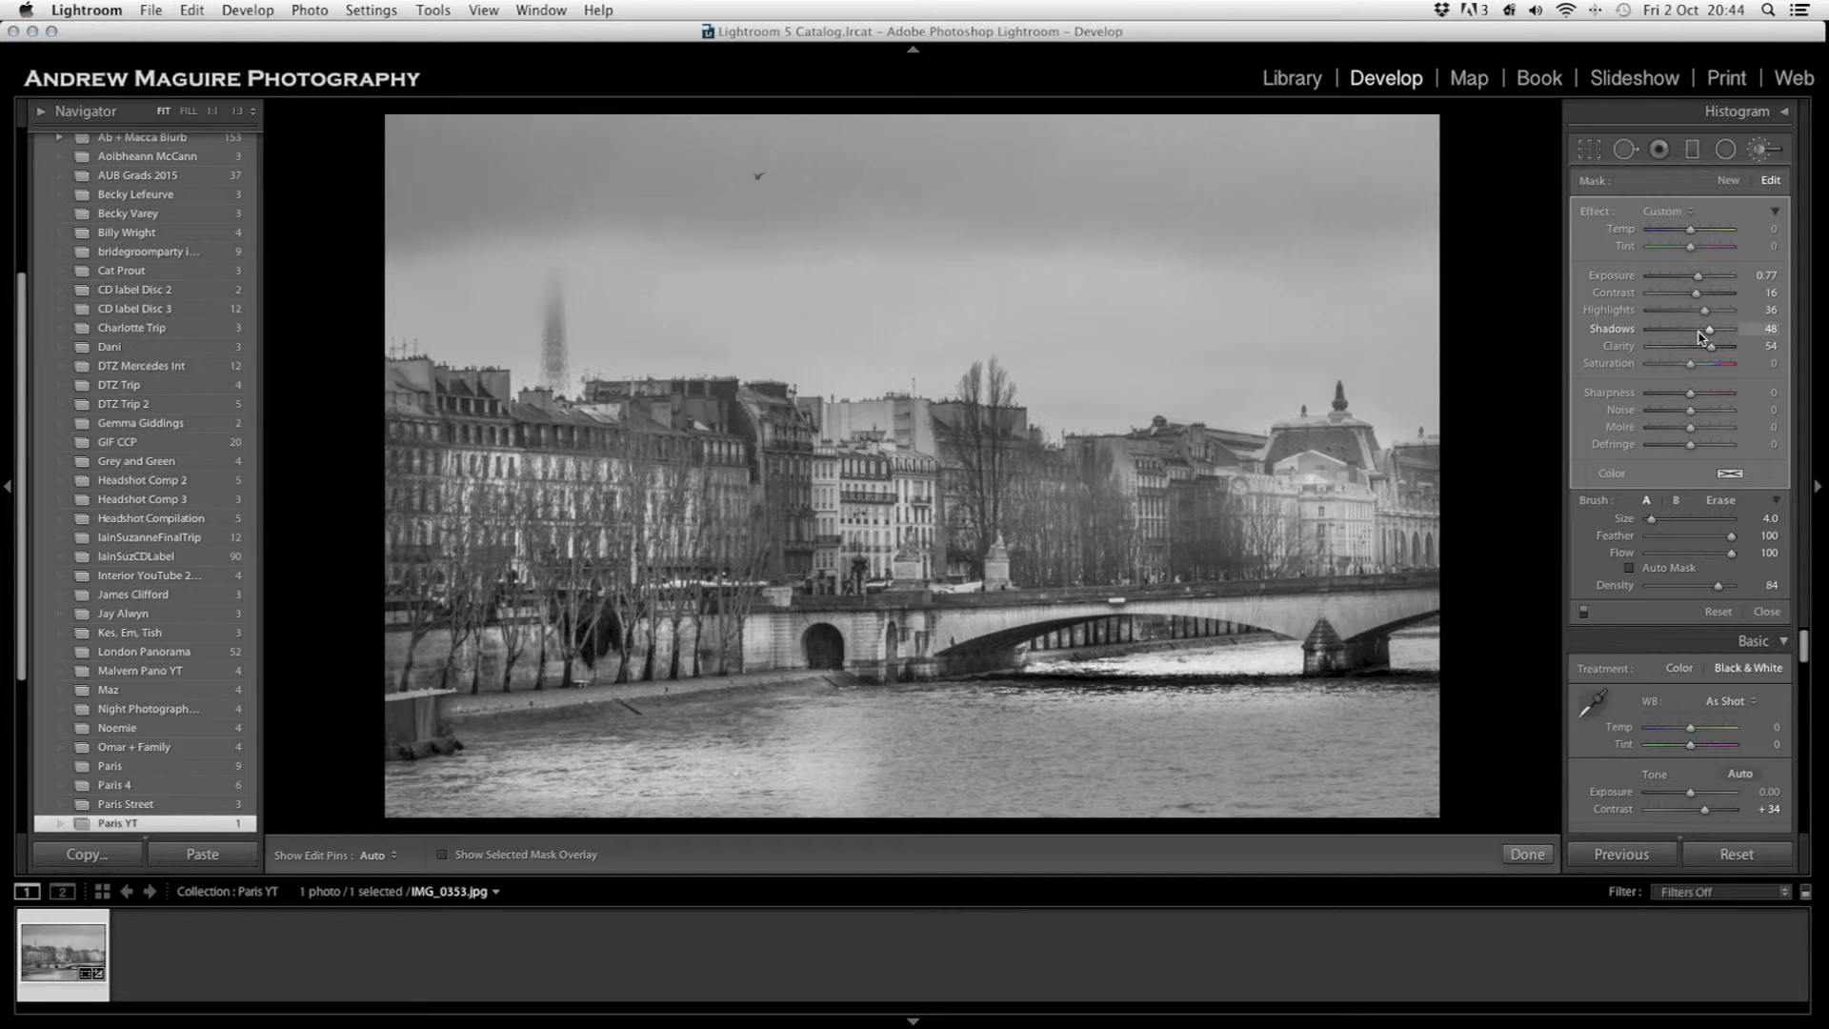
{"action": "left_click_drag", "start_coordinate": [1712, 347], "coordinate": [1720, 352]}
{"action": "left_click", "coordinate": [1527, 854]}
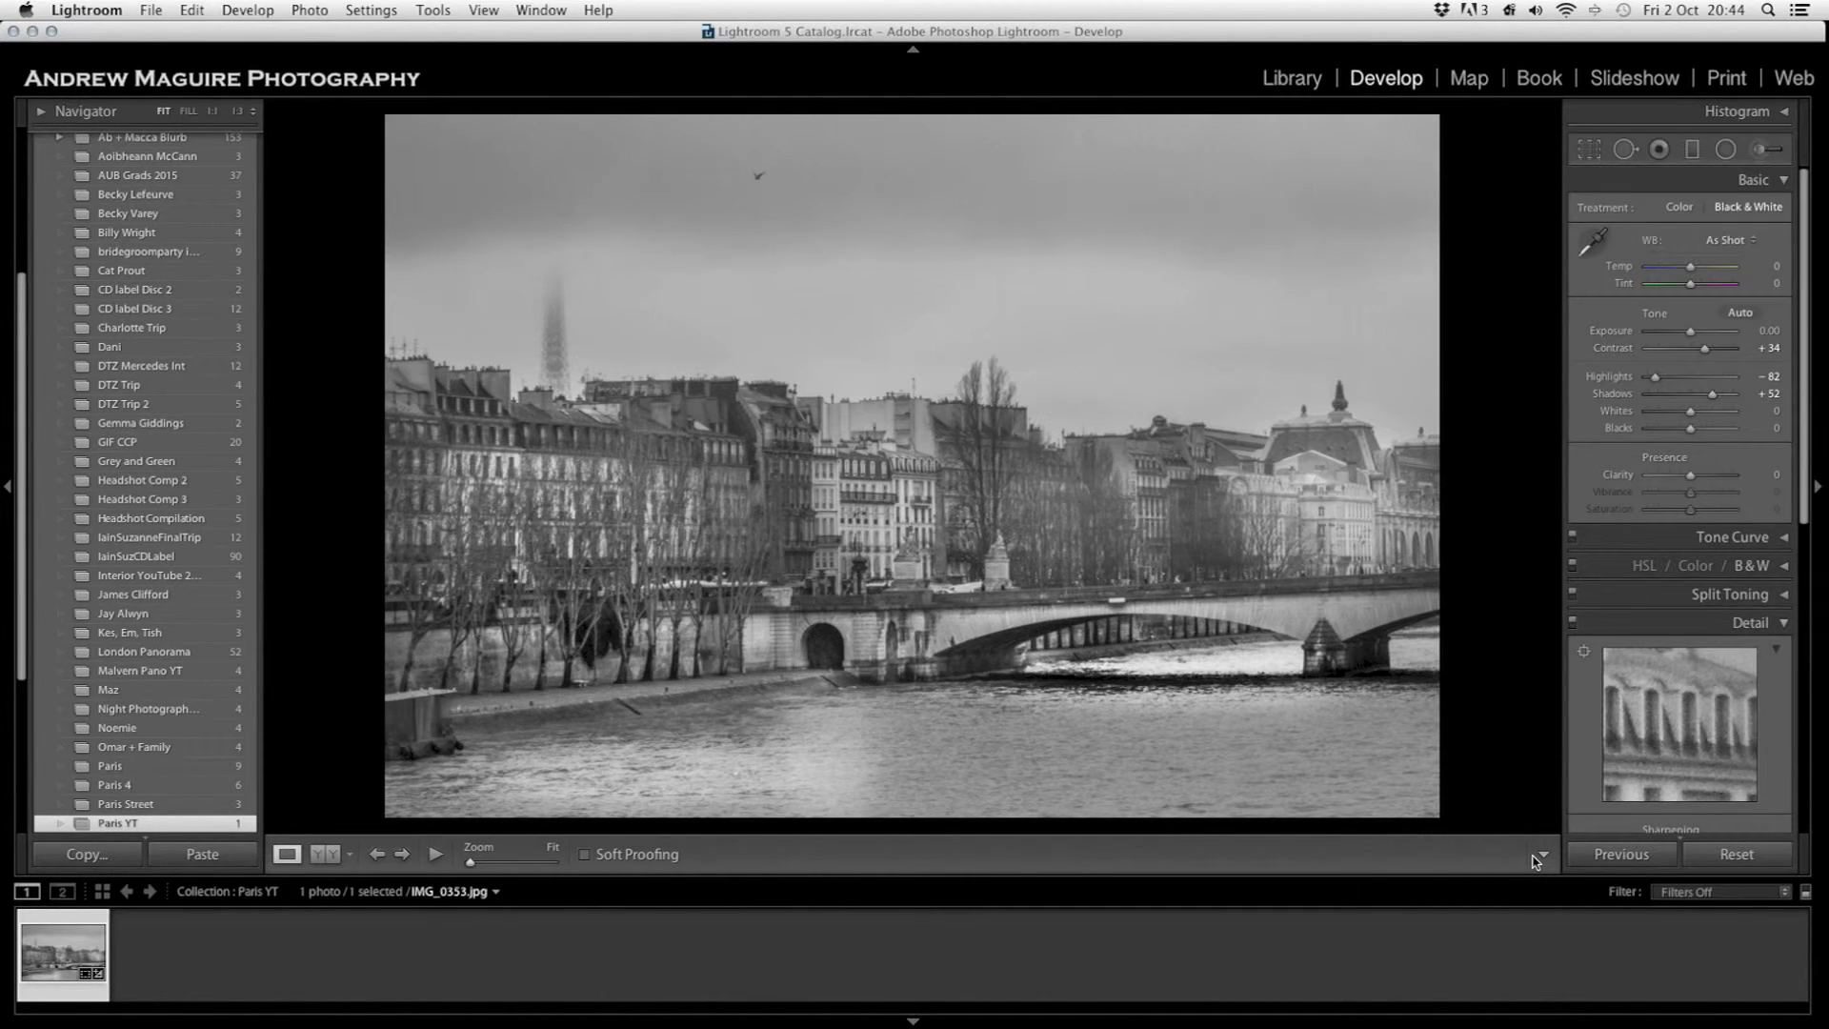
- Compare the edited black-and-white photo with the original before version twice
{"action": "key", "text": "backslash"}
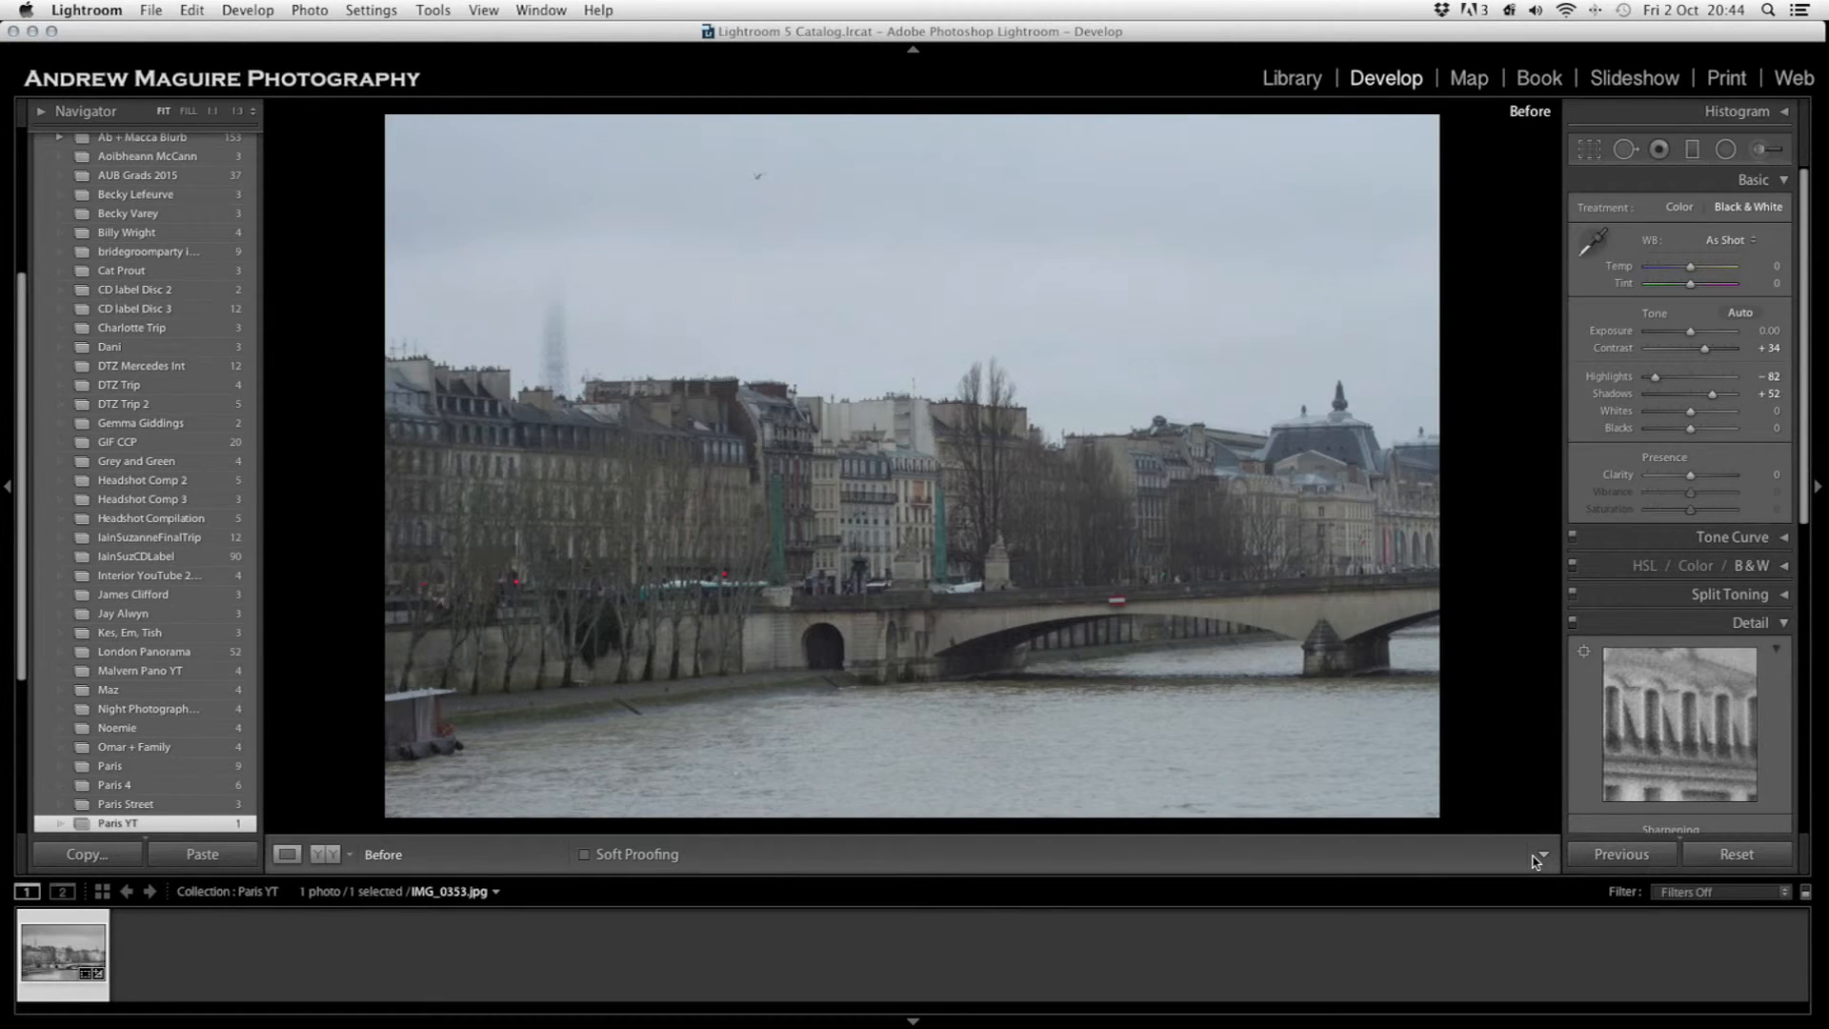
{"action": "key", "text": "backslash"}
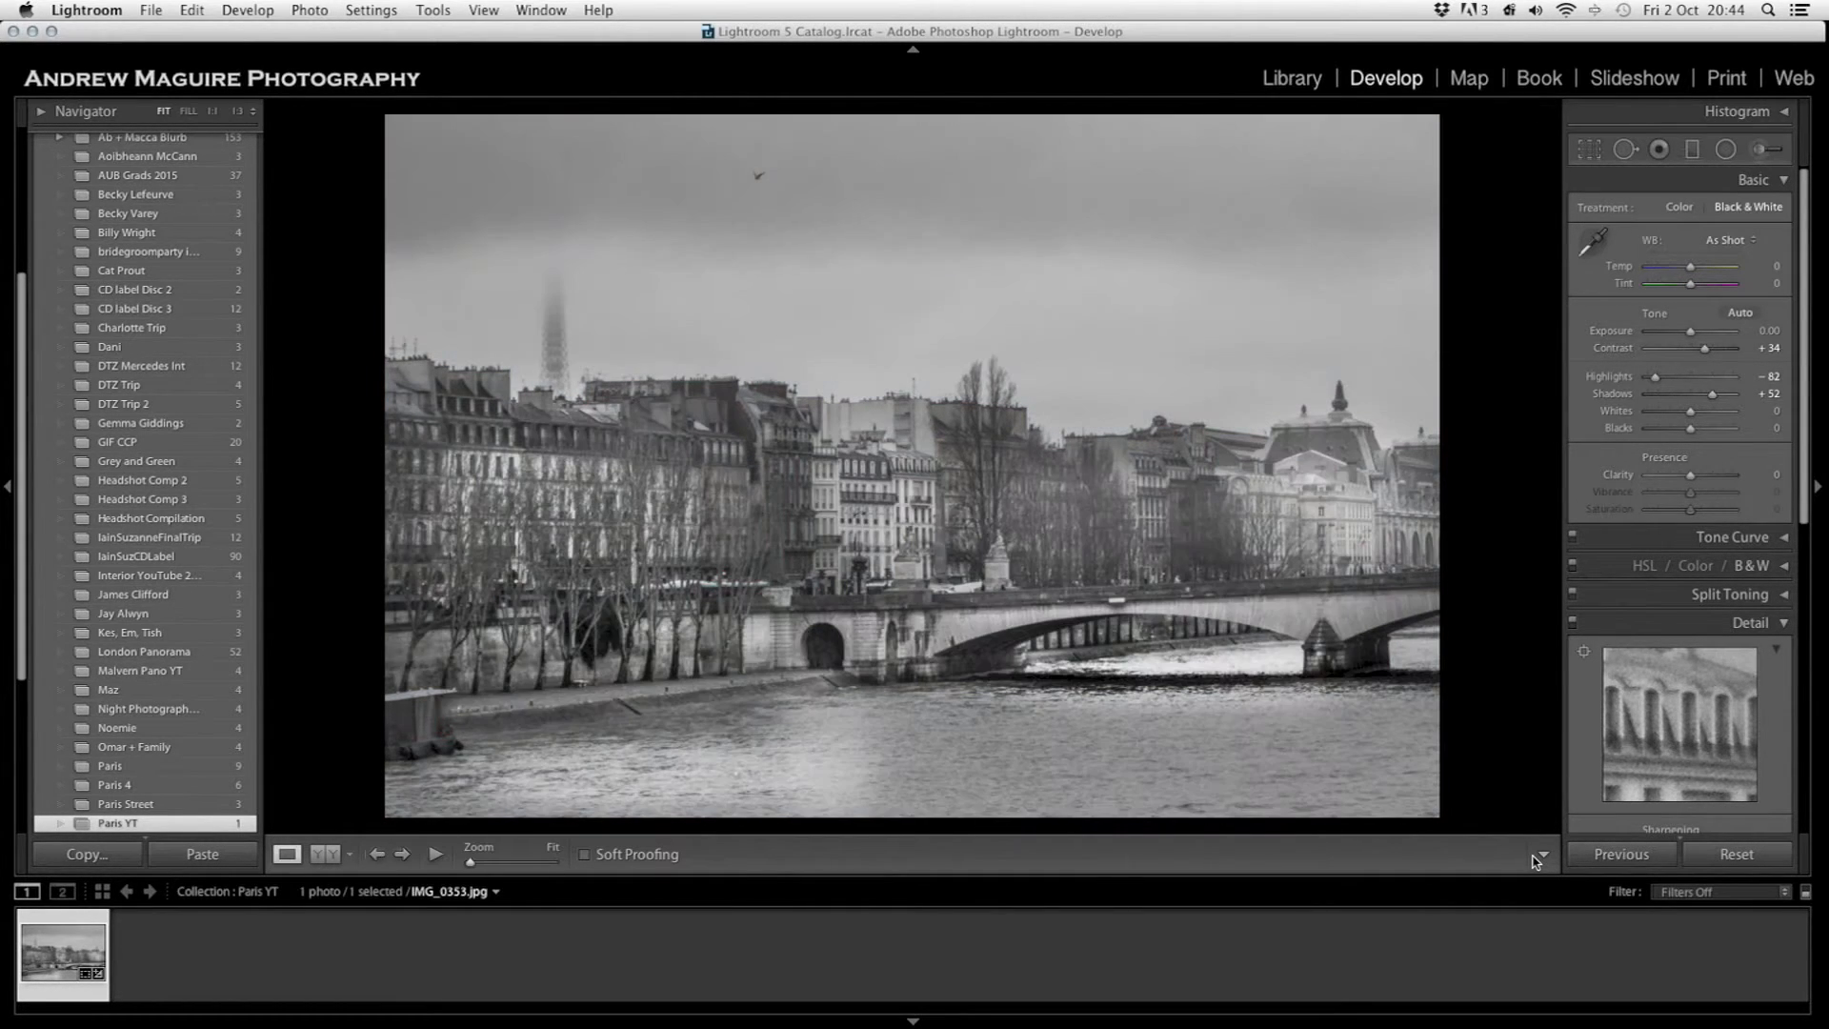
{"action": "key", "text": "backslash"}
{"action": "key", "text": "backslash"}
- Clone the lone bird into the sky above the domed building with size 77, feather 14 and opacity 100
{"action": "left_click", "coordinate": [1626, 149]}
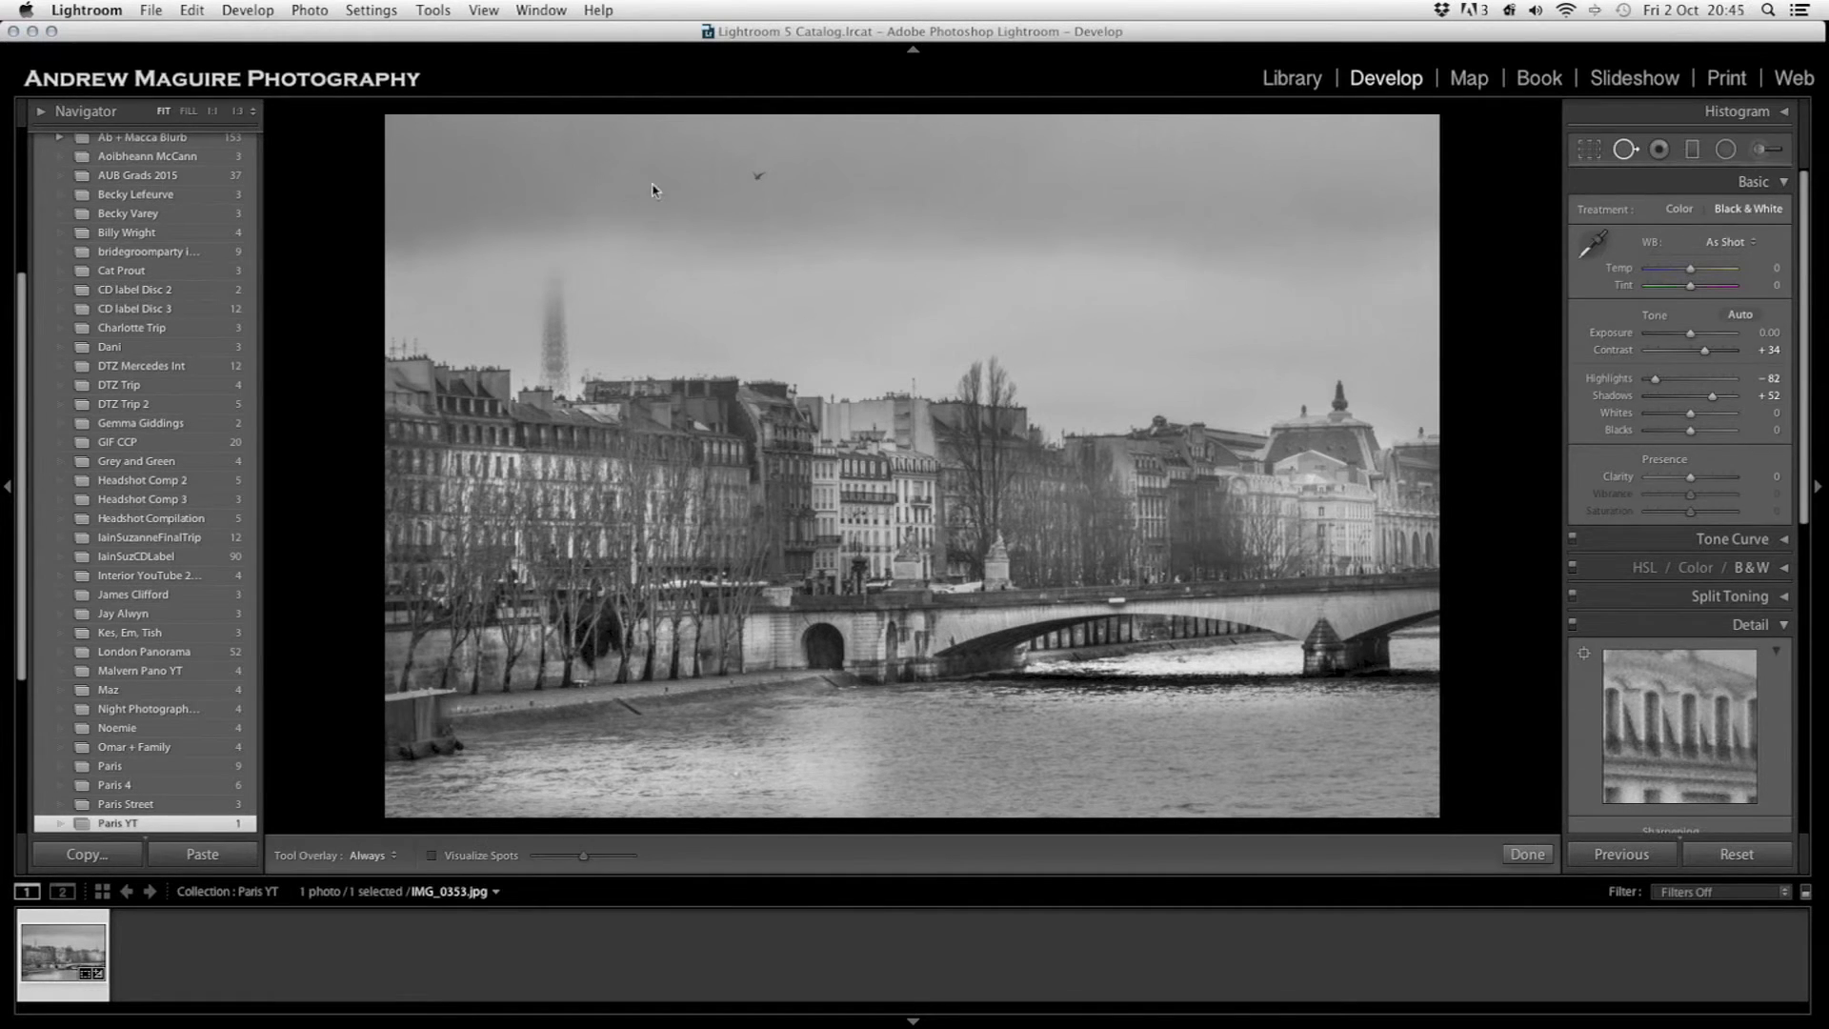
{"action": "left_click", "coordinate": [1203, 169]}
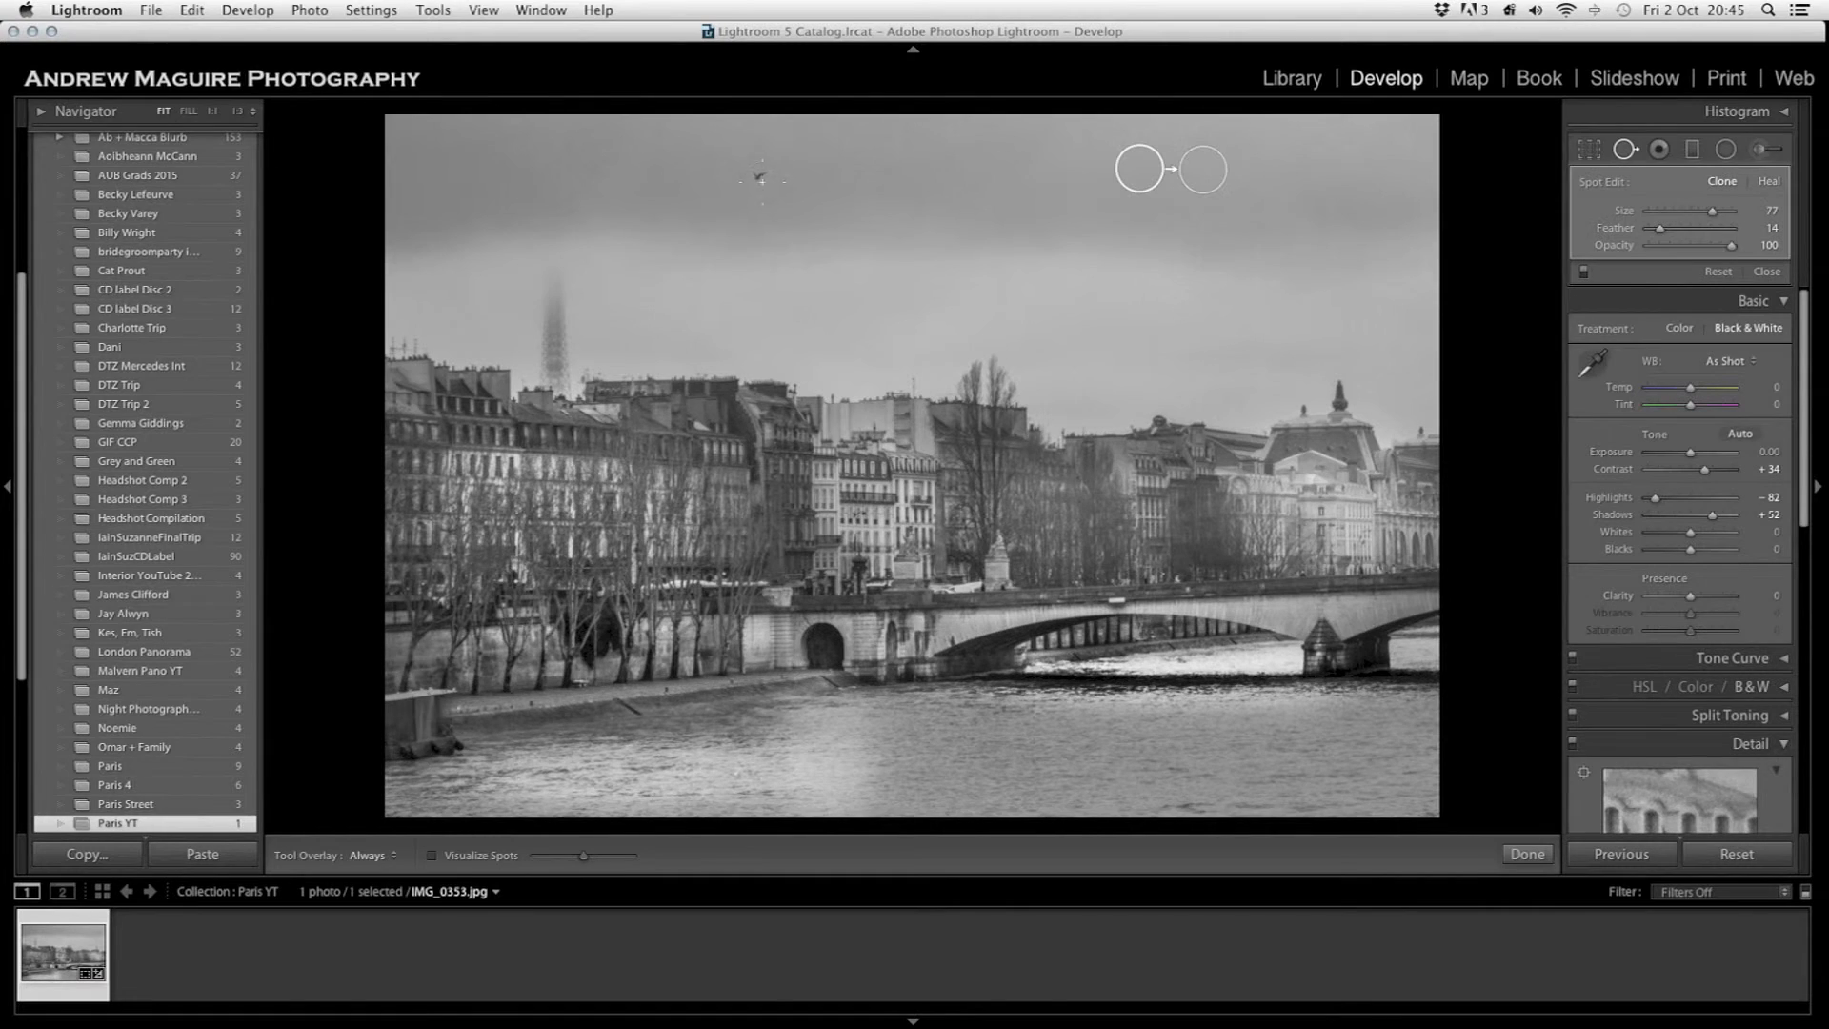
{"action": "mouse_move", "coordinate": [1134, 167]}
{"action": "left_mouse_down"}
{"action": "mouse_move", "coordinate": [689, 189]}
{"action": "mouse_move", "coordinate": [757, 177]}
{"action": "left_mouse_up"}
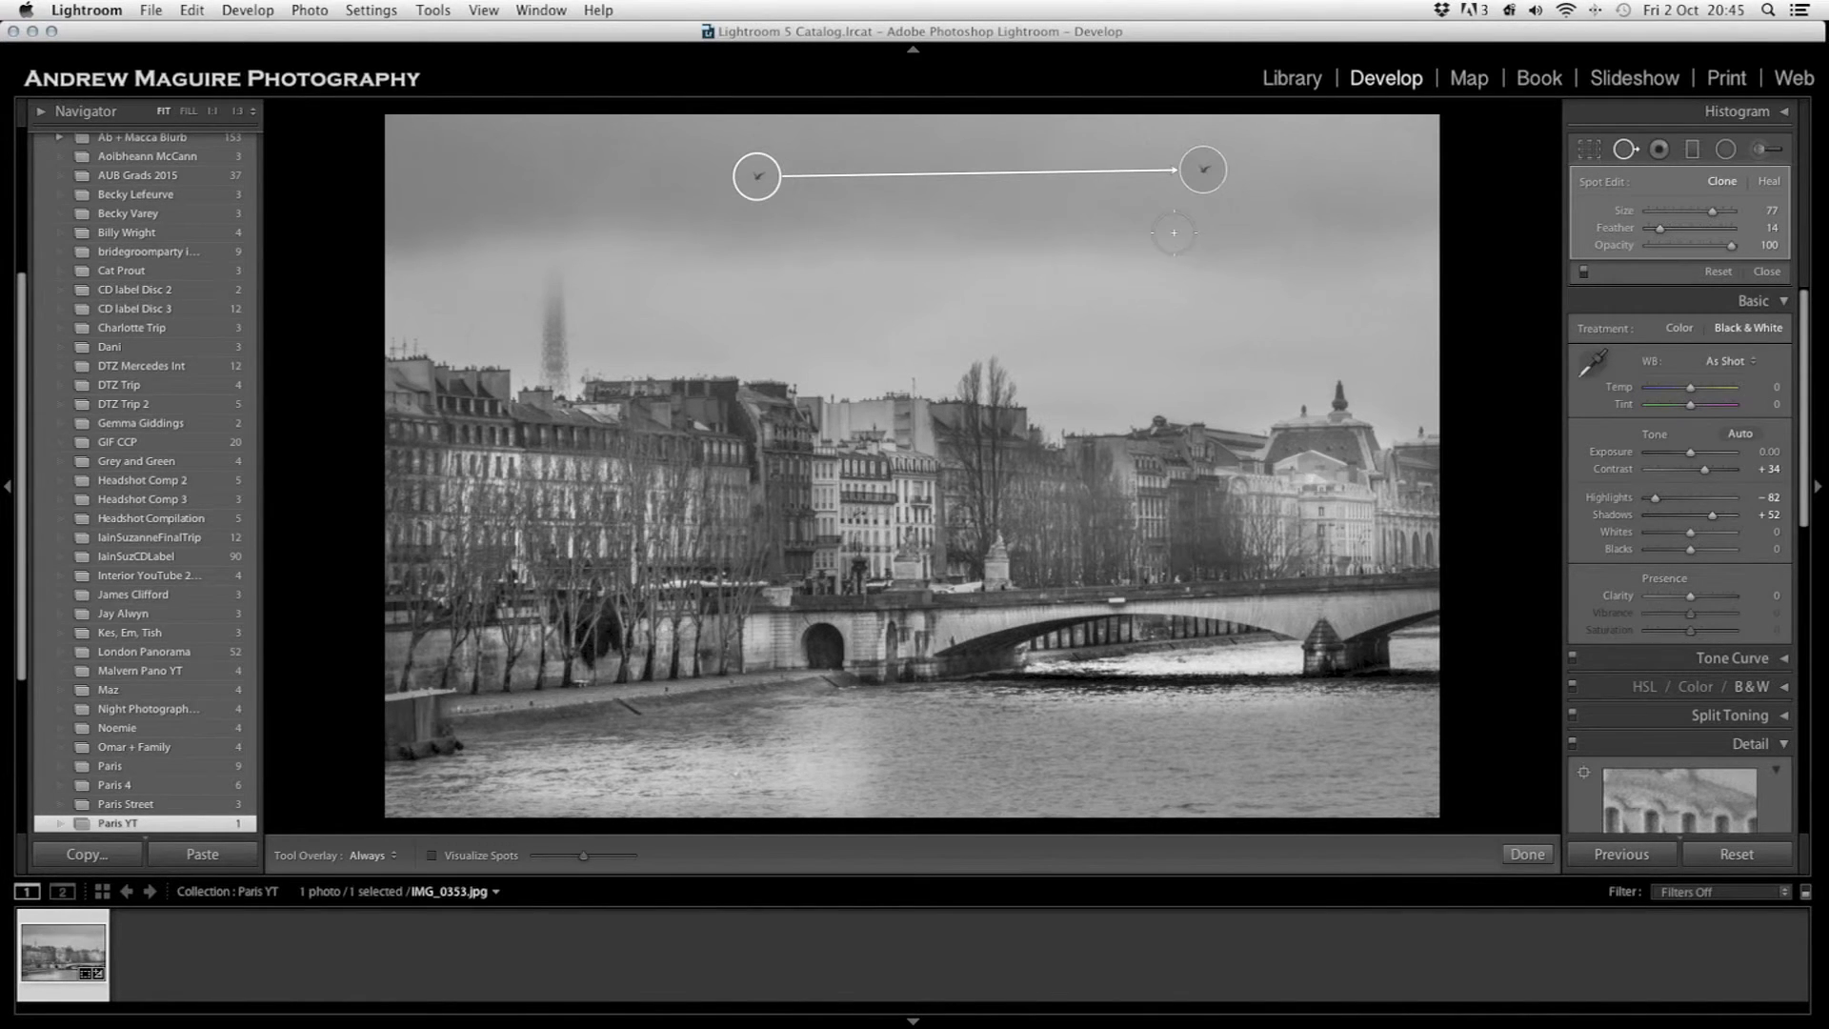
- Add three more copies of the bird around the cloned one in Heal mode at size 77, and close Spot Removal
{"action": "left_click", "coordinate": [1769, 181]}
{"action": "key", "text": "Delete"}
{"action": "left_click", "coordinate": [1181, 195]}
{"action": "mouse_move", "coordinate": [1264, 152]}
{"action": "left_mouse_down"}
{"action": "mouse_move", "coordinate": [752, 181]}
{"action": "mouse_move", "coordinate": [787, 186]}
{"action": "left_mouse_up"}
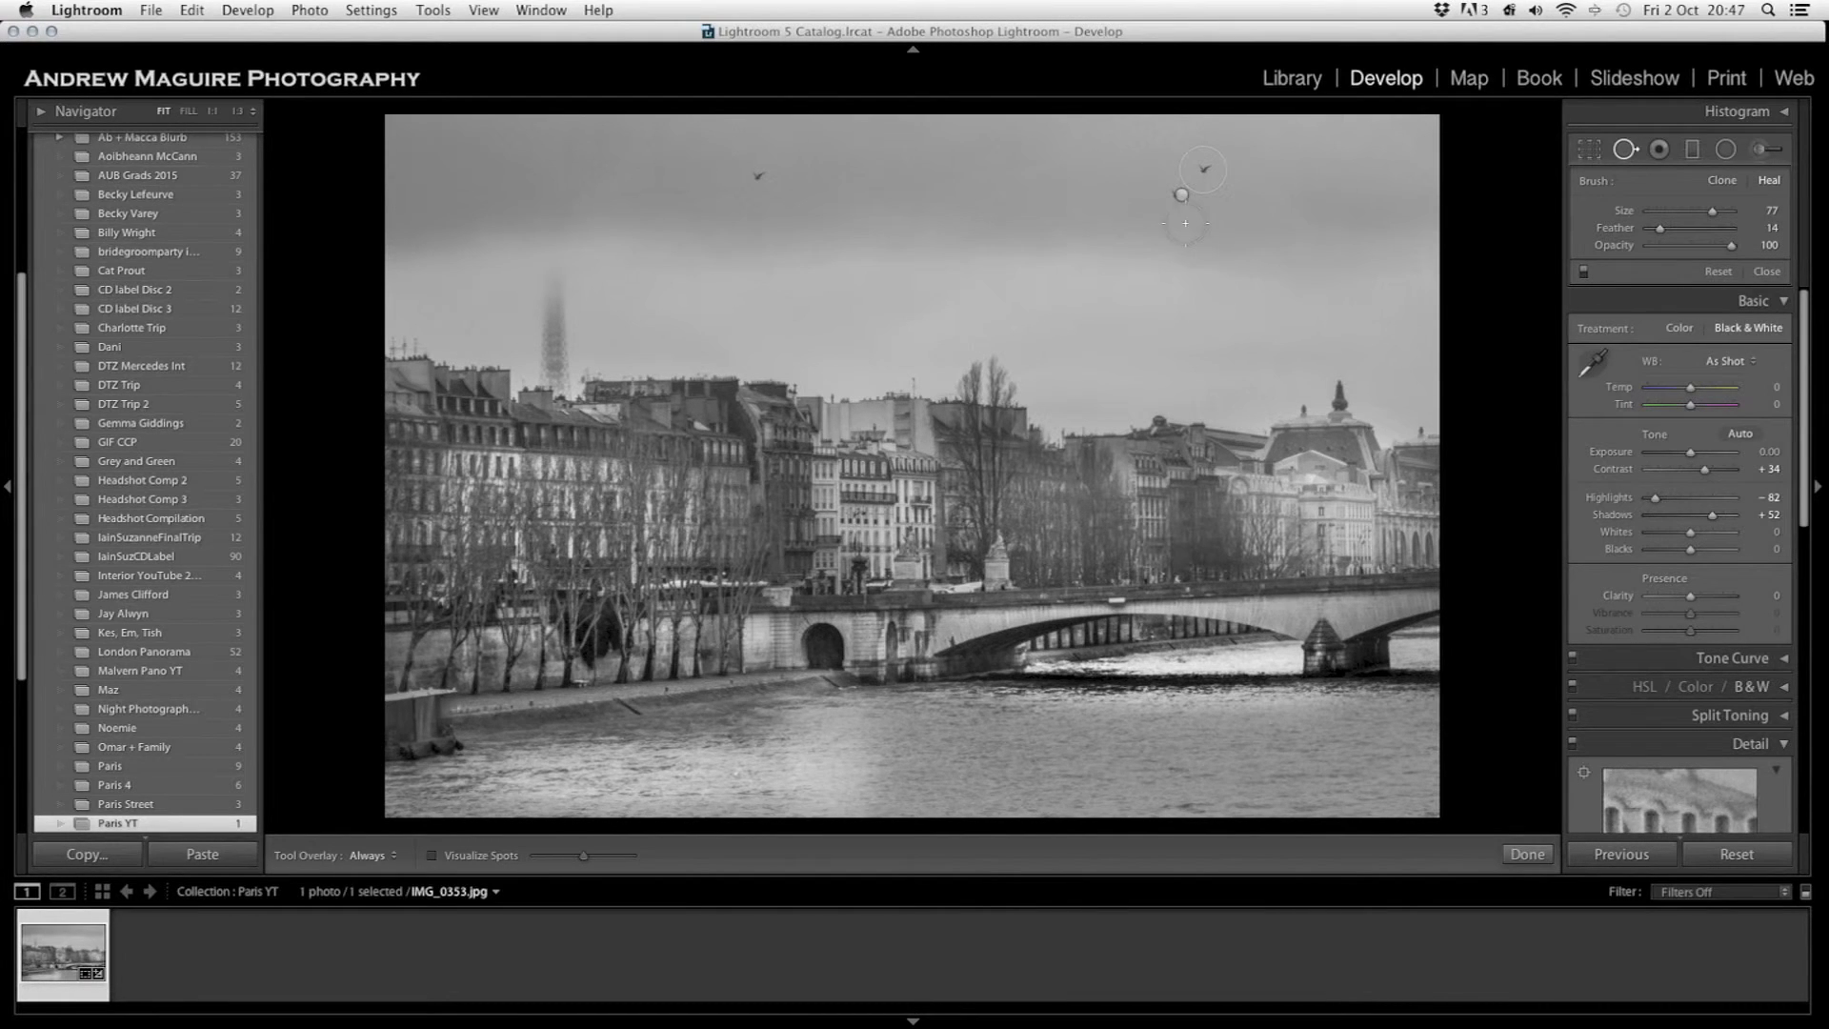
{"action": "left_click", "coordinate": [1182, 194]}
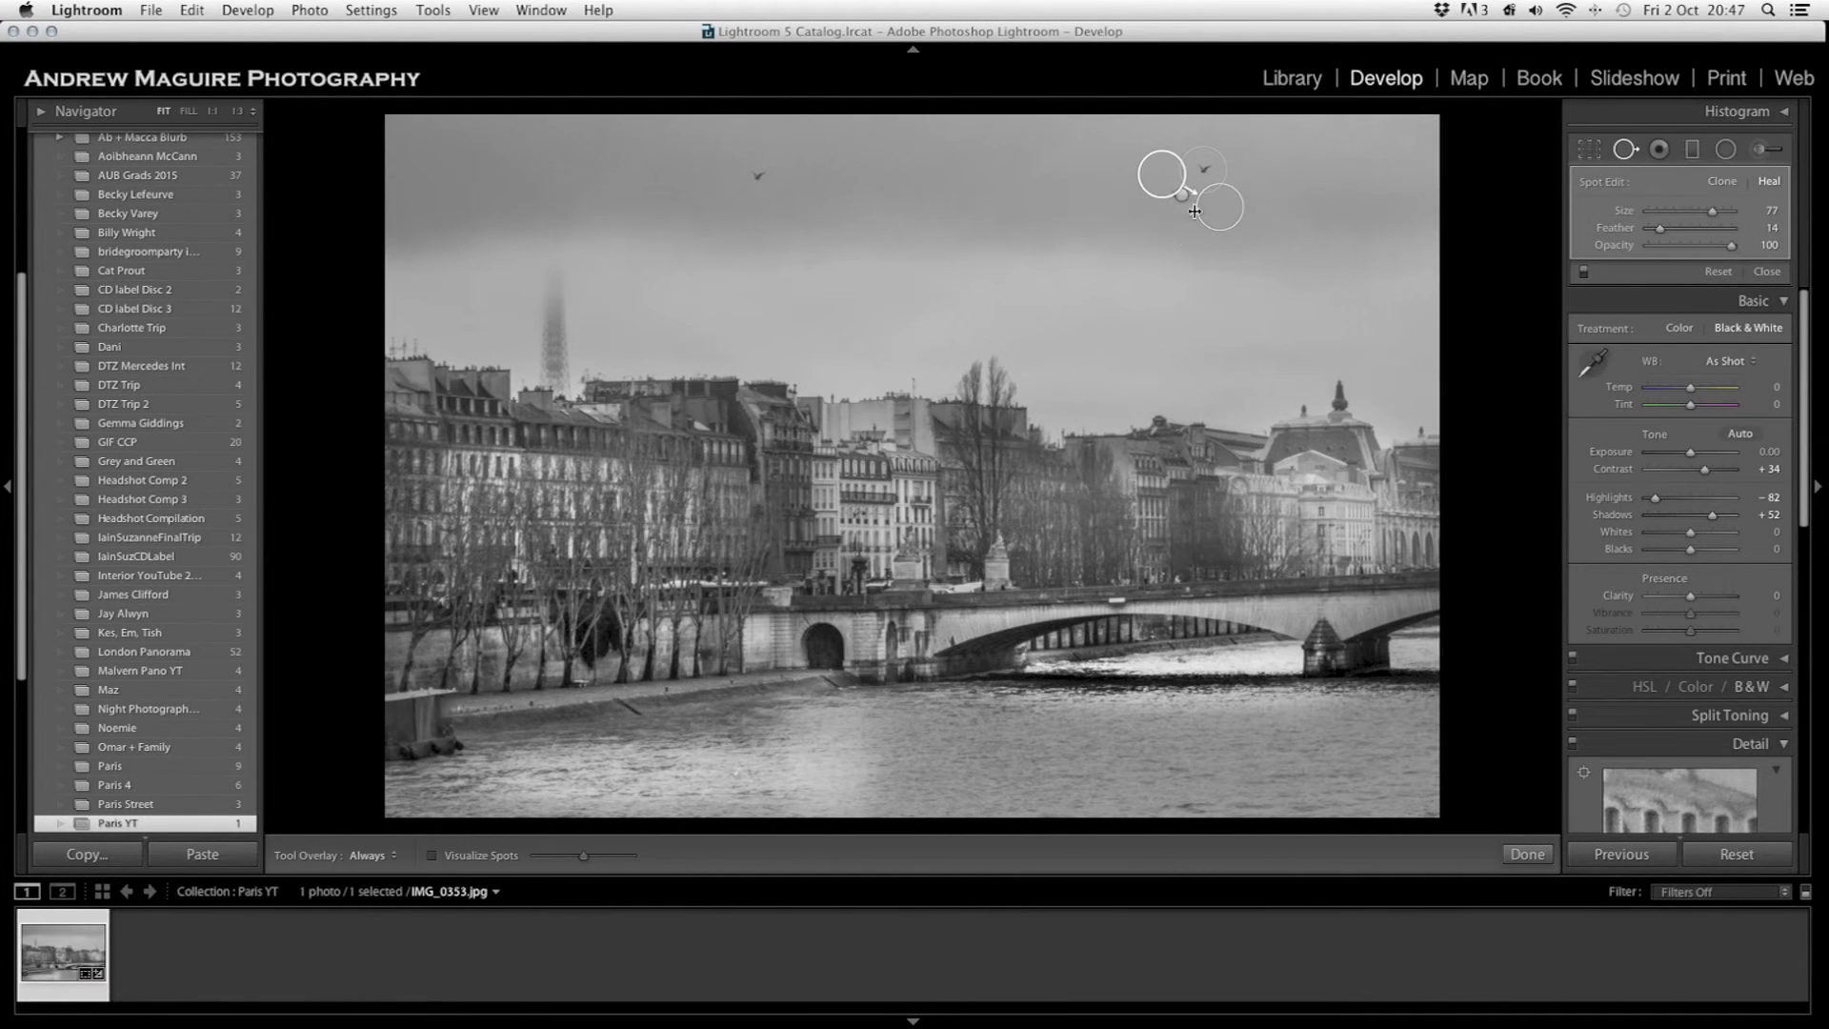
{"action": "left_click_drag", "start_coordinate": [1168, 184], "coordinate": [768, 192]}
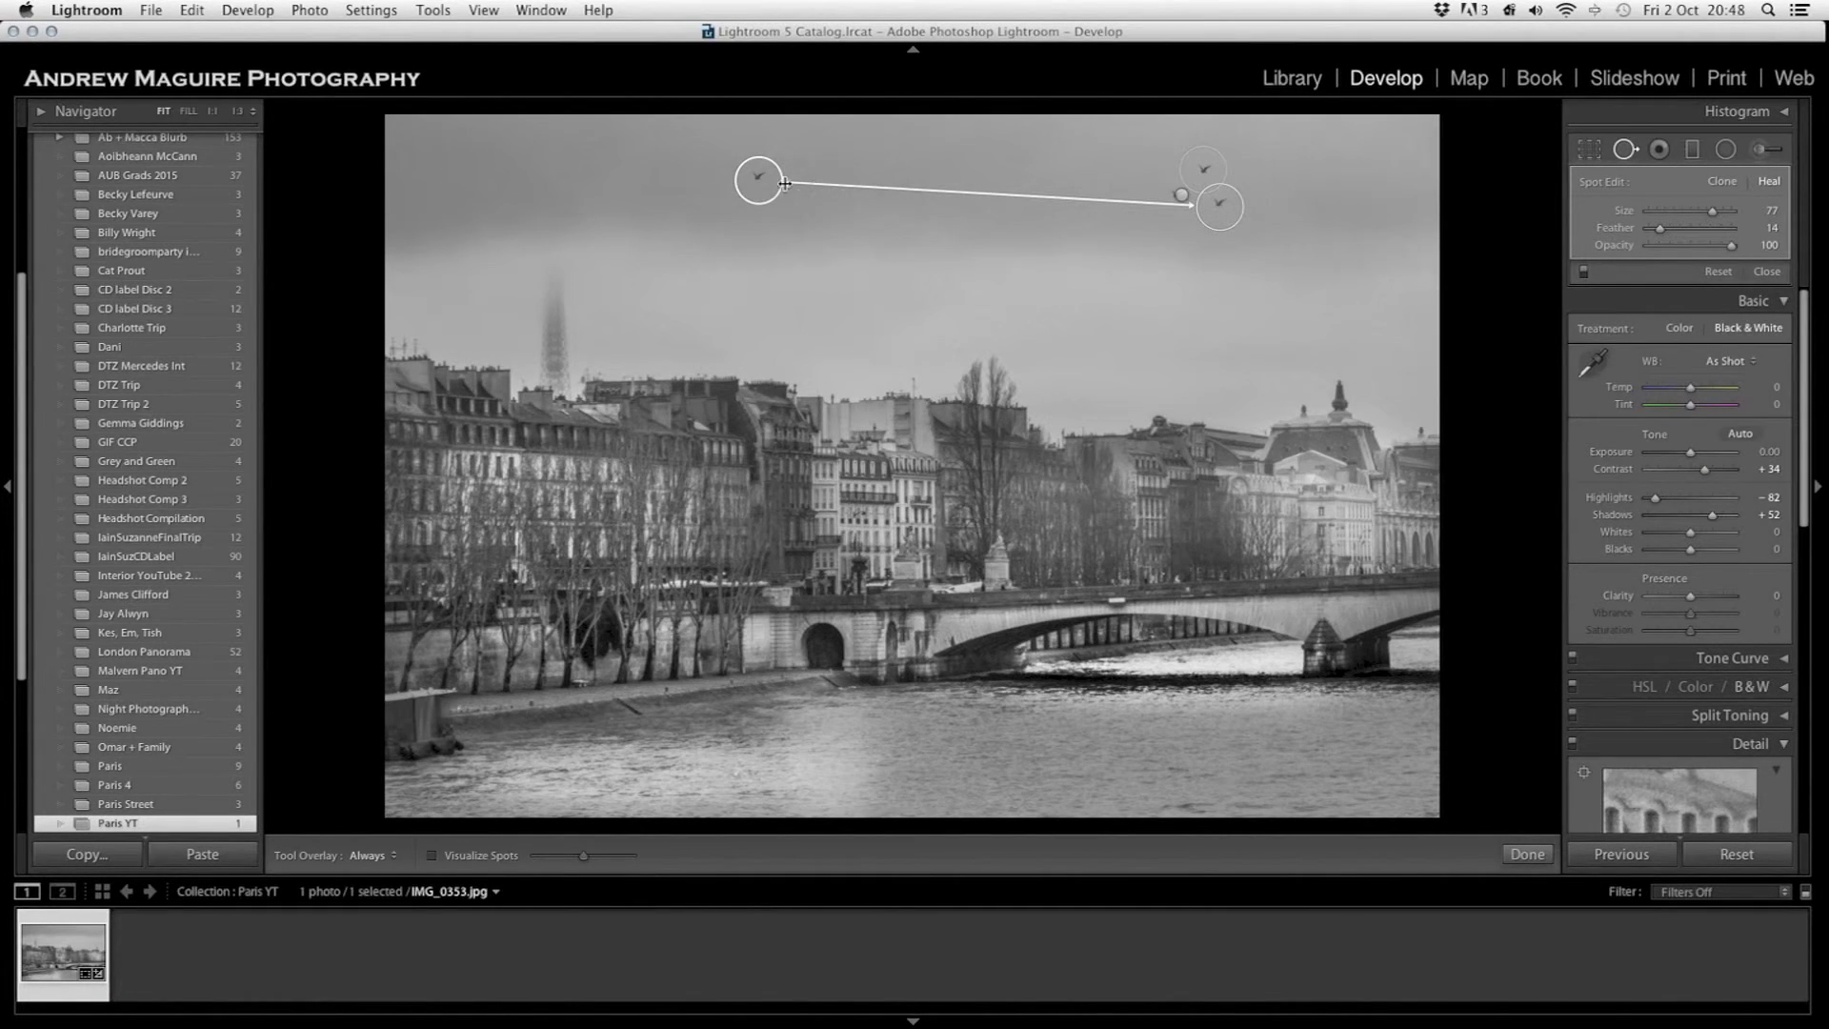
{"action": "left_click", "coordinate": [1275, 163]}
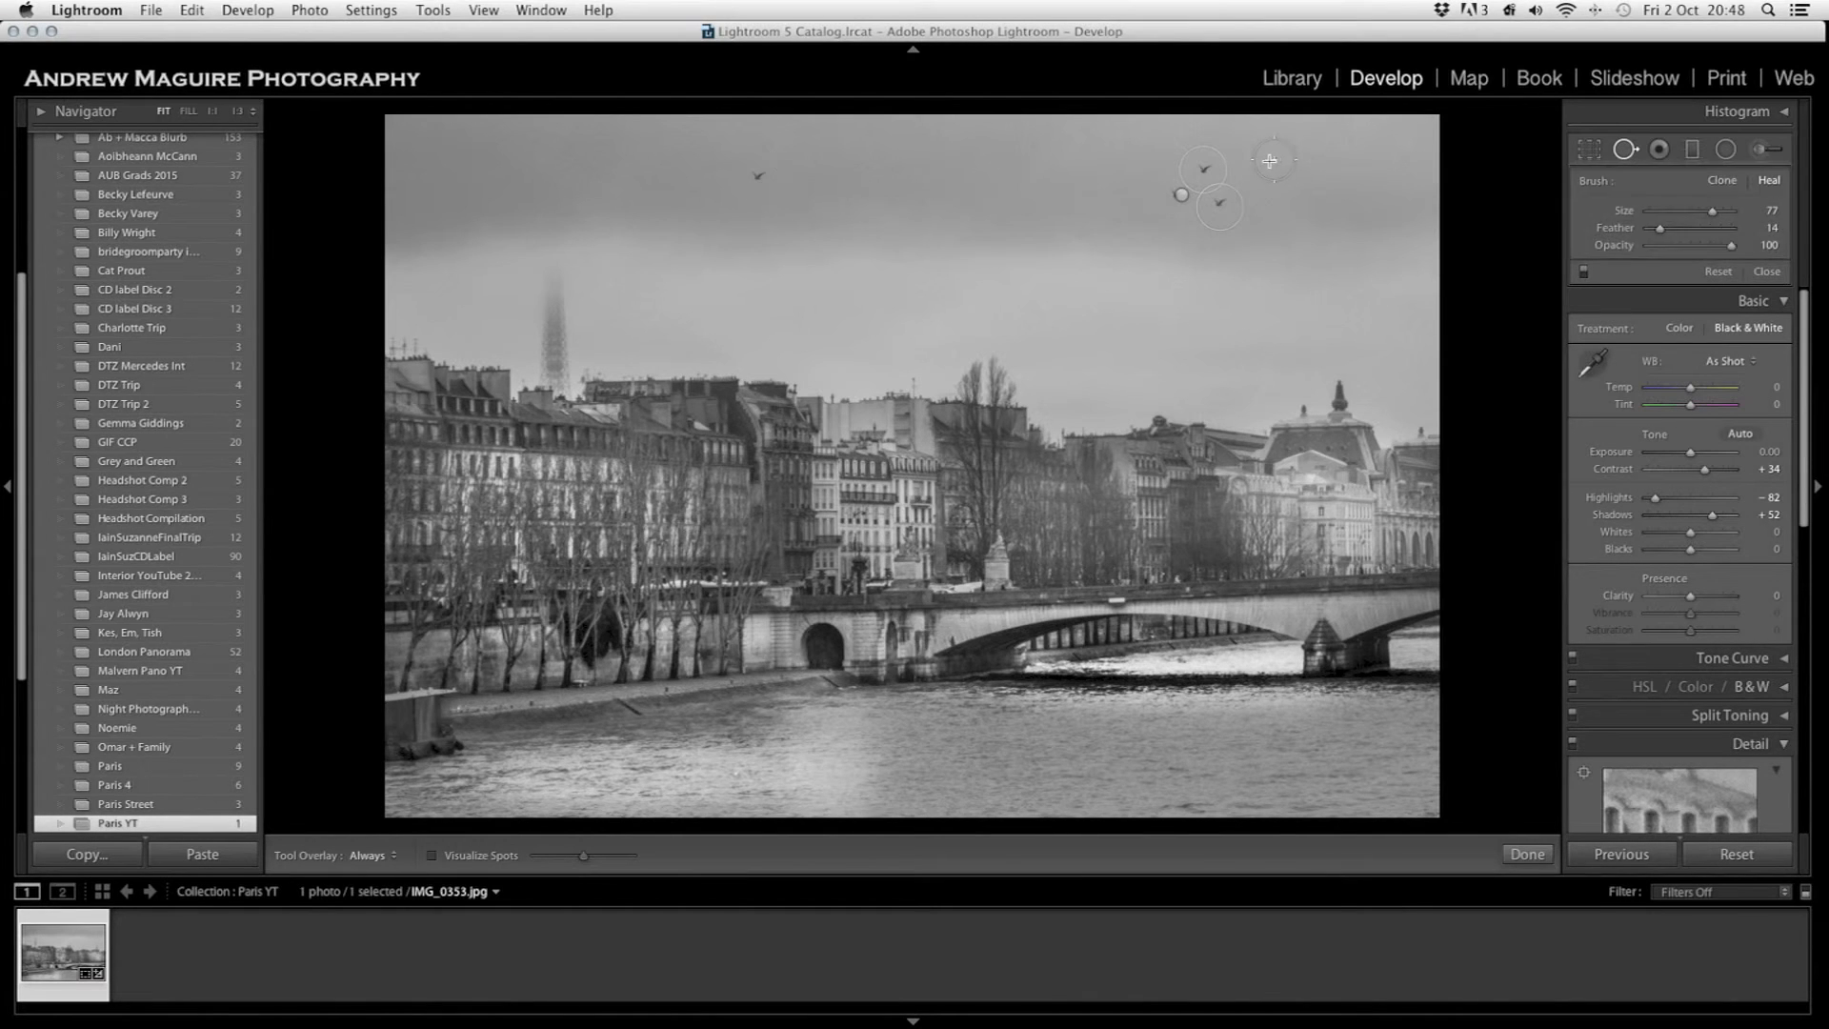
{"action": "left_click_drag", "start_coordinate": [1151, 155], "coordinate": [753, 178]}
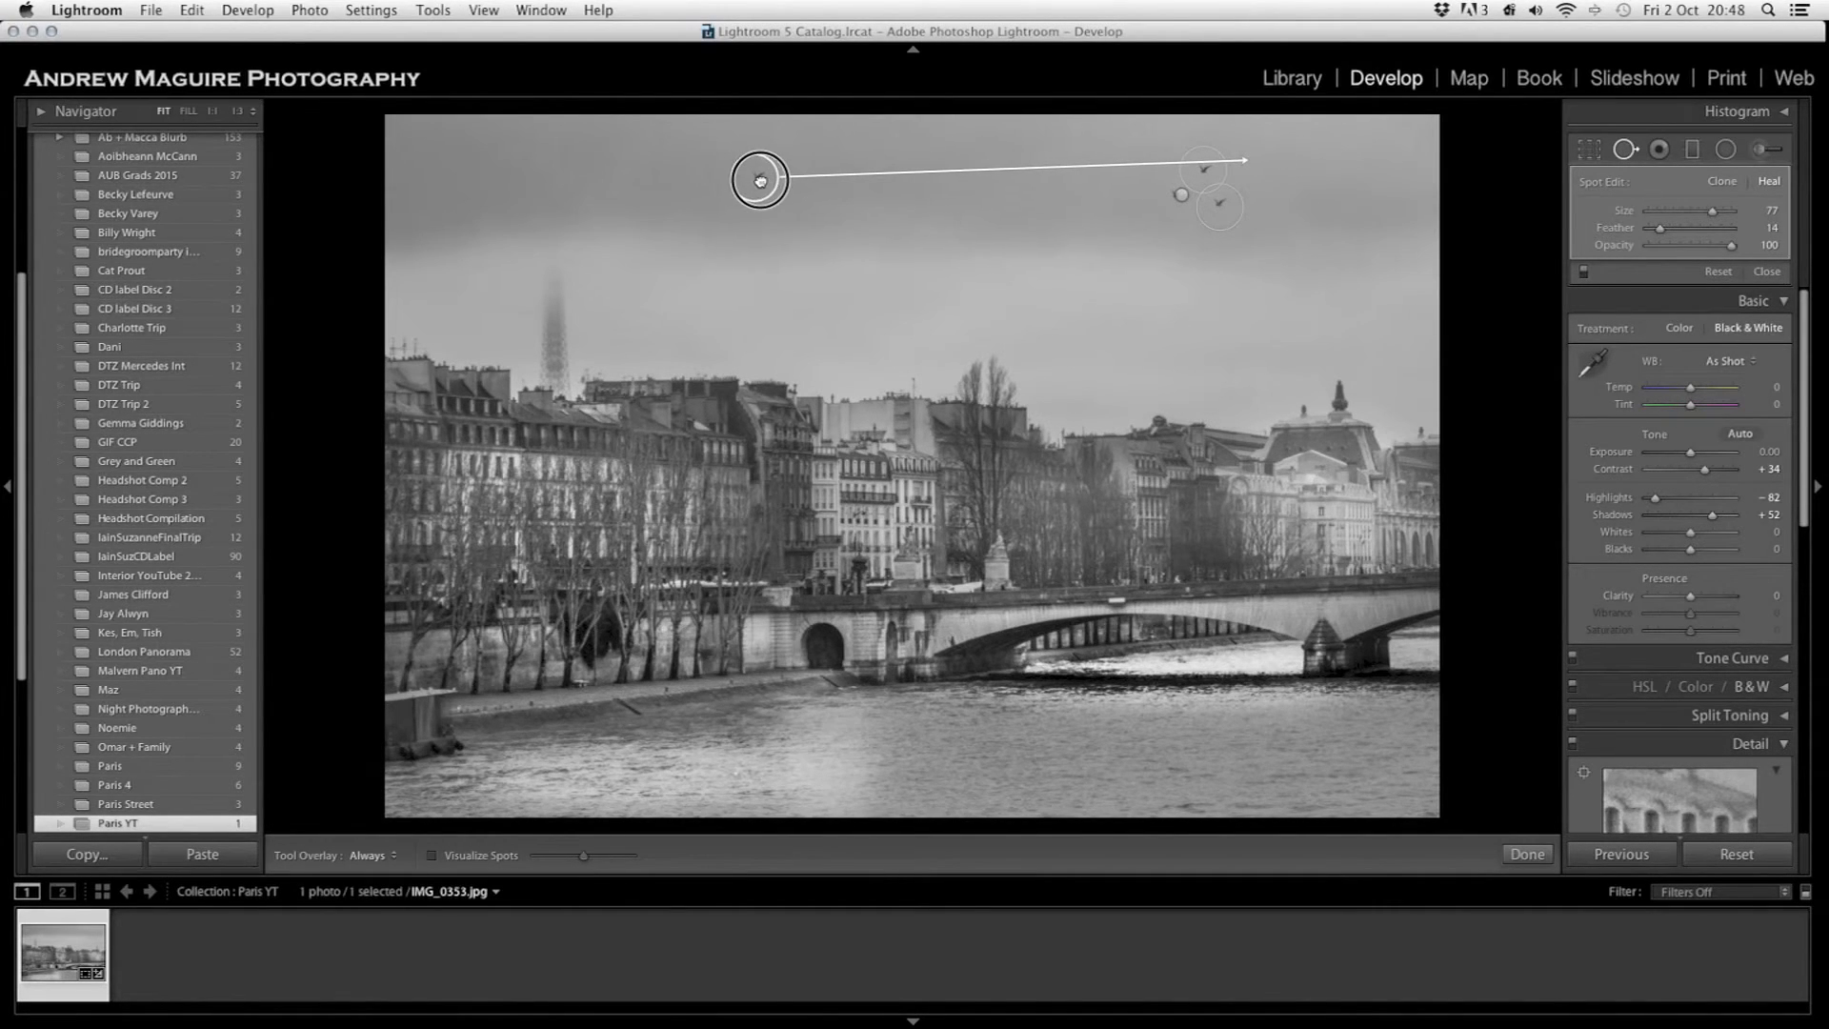
{"action": "left_click", "coordinate": [1526, 854]}
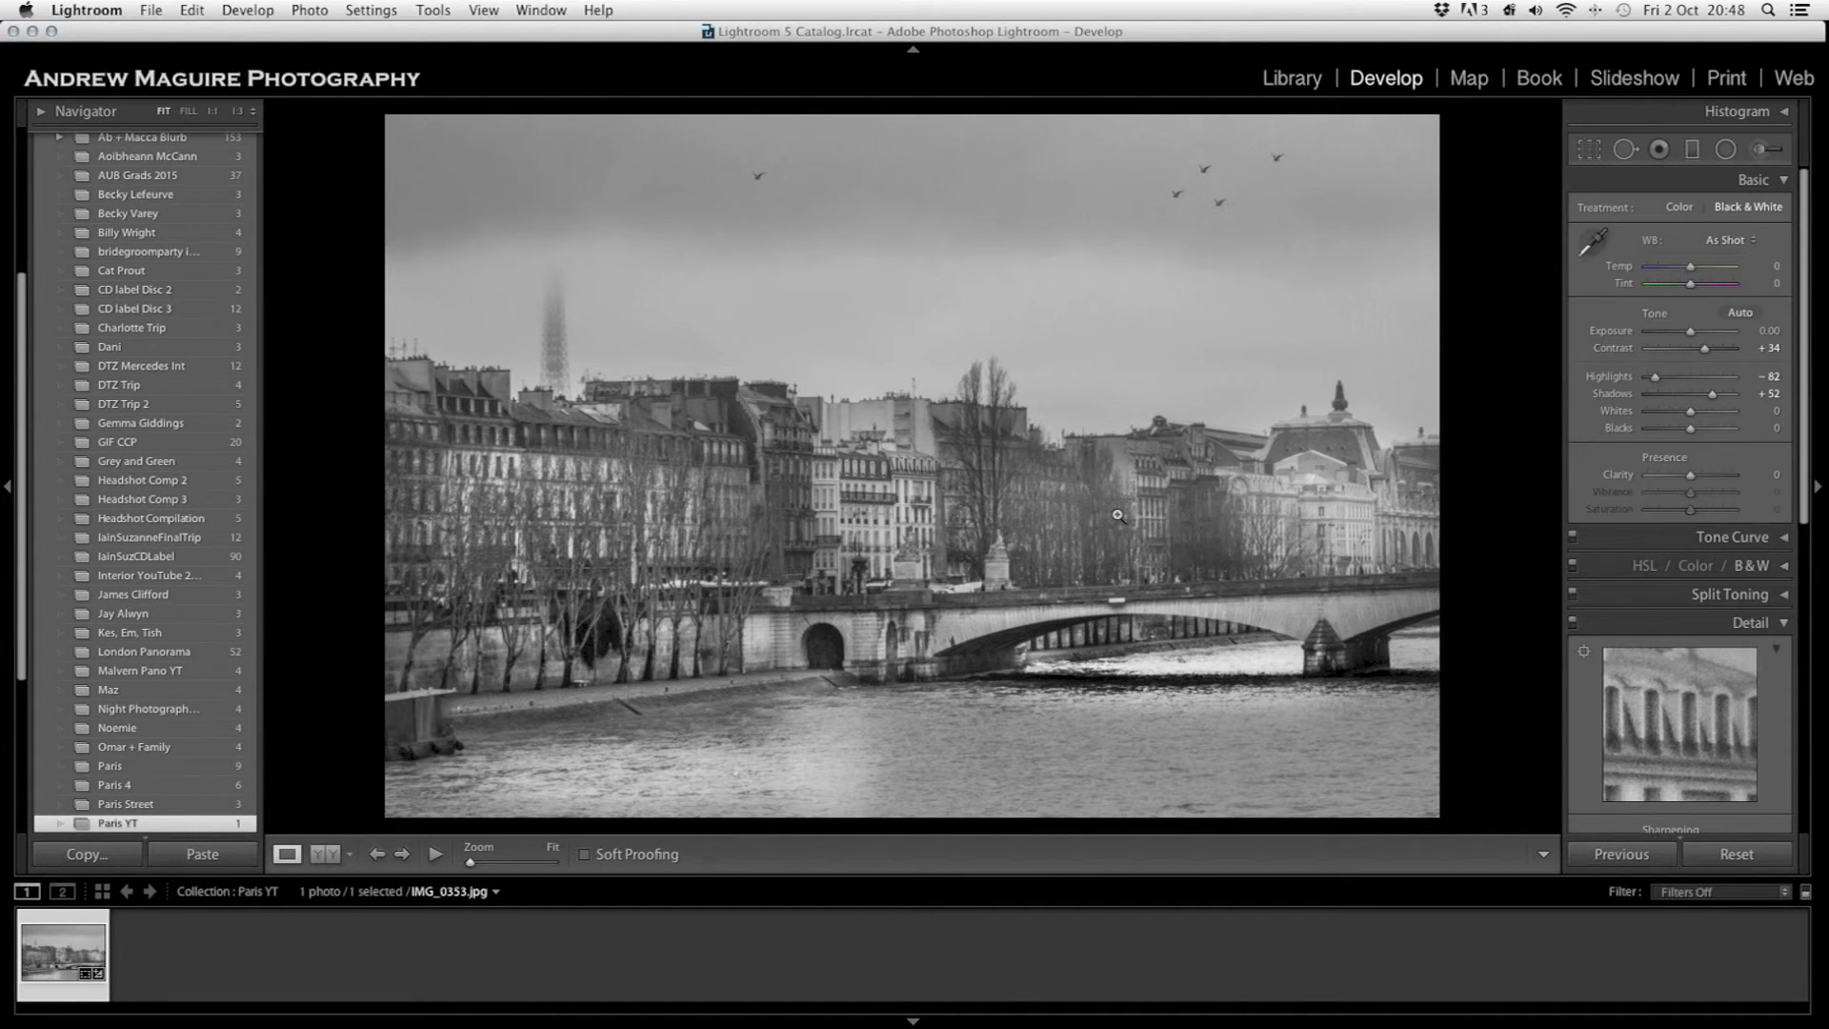
- Heal away the original lone bird in the sky nearer the Eiffel Tower, and close Spot Removal
{"action": "left_click", "coordinate": [1626, 149]}
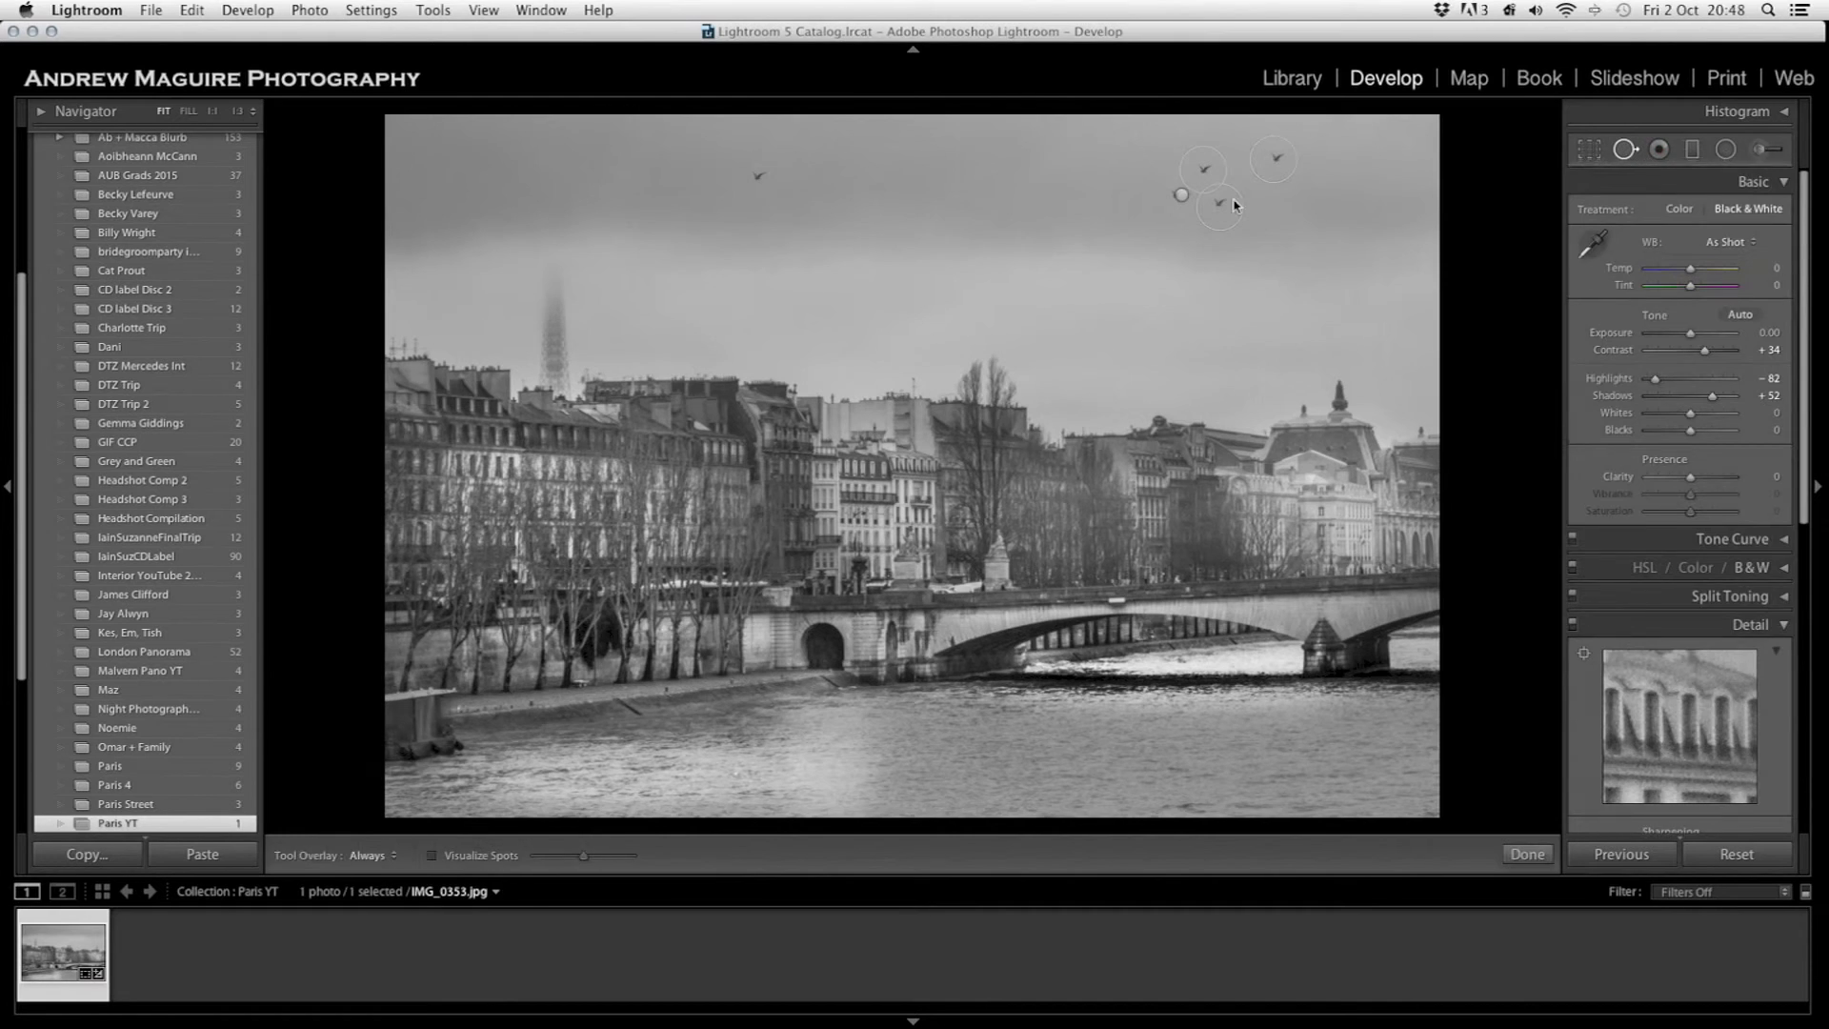
{"action": "left_click", "coordinate": [760, 186]}
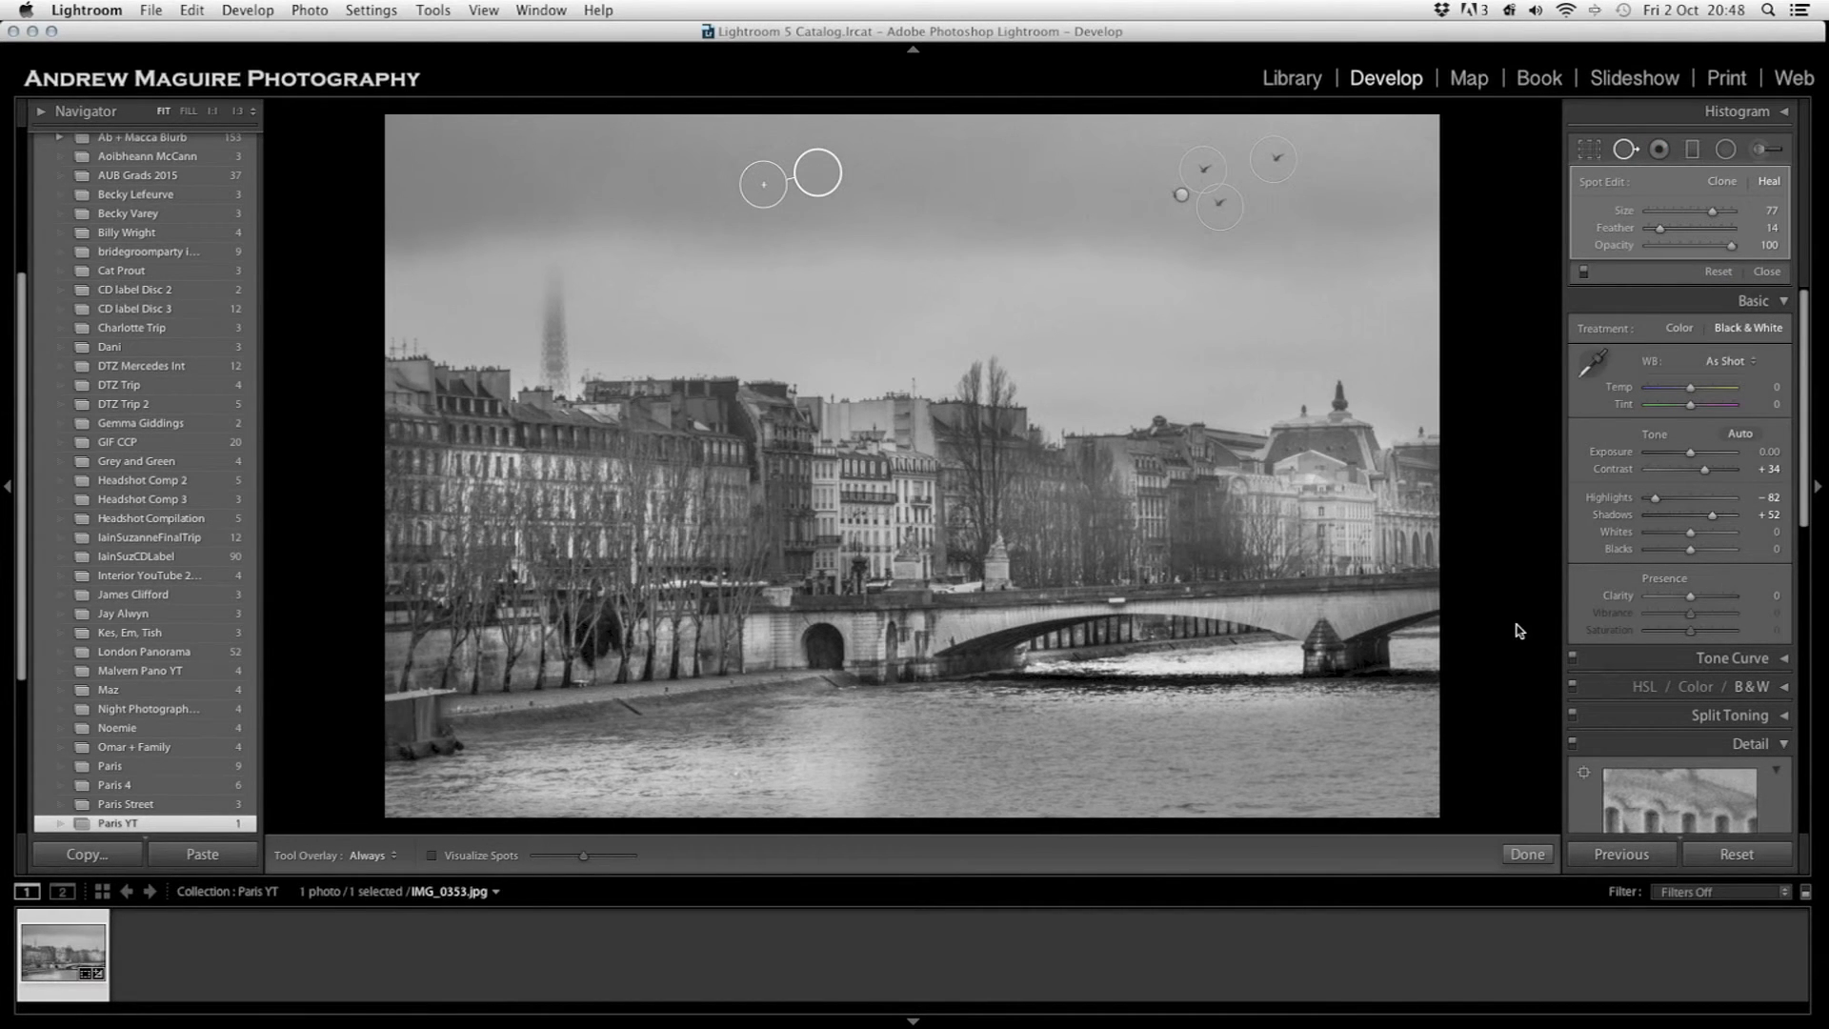
{"action": "left_click", "coordinate": [1528, 855]}
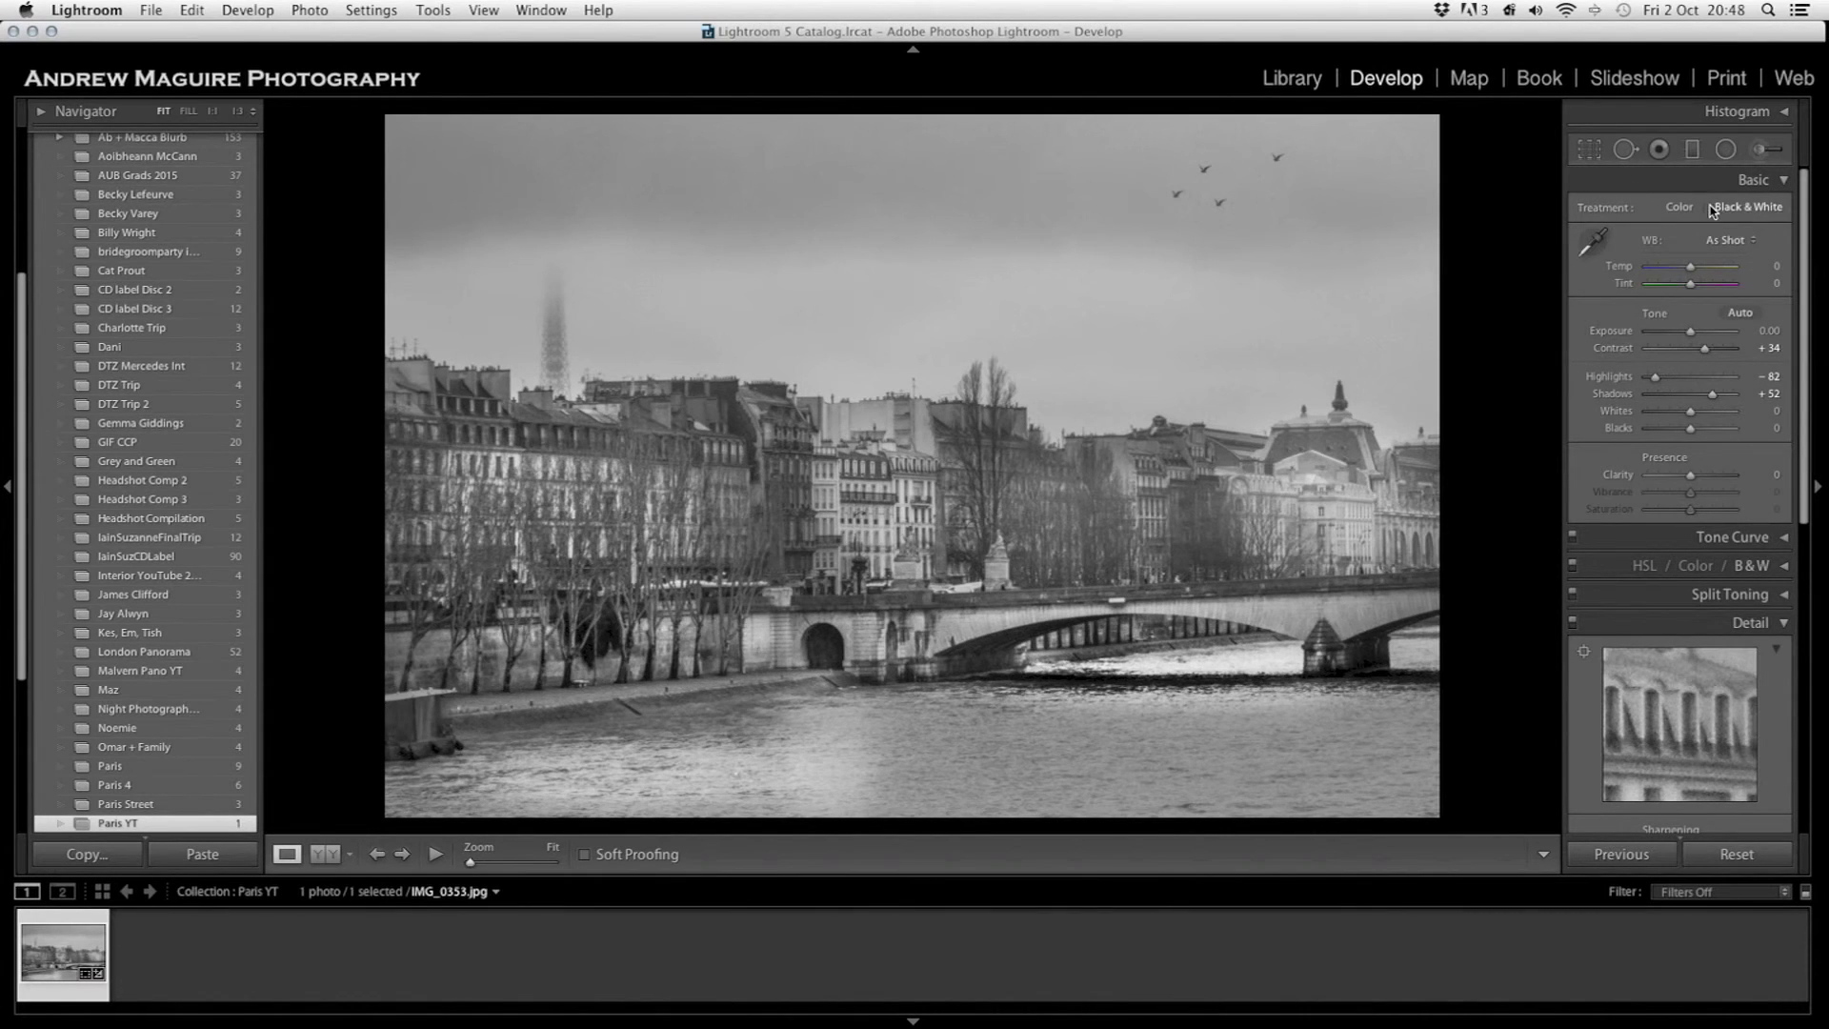
- Raise the whole photo's Exposure to about +0.15
{"action": "left_click", "coordinate": [1690, 333]}
{"action": "left_click_drag", "start_coordinate": [1689, 337], "coordinate": [1690, 342]}
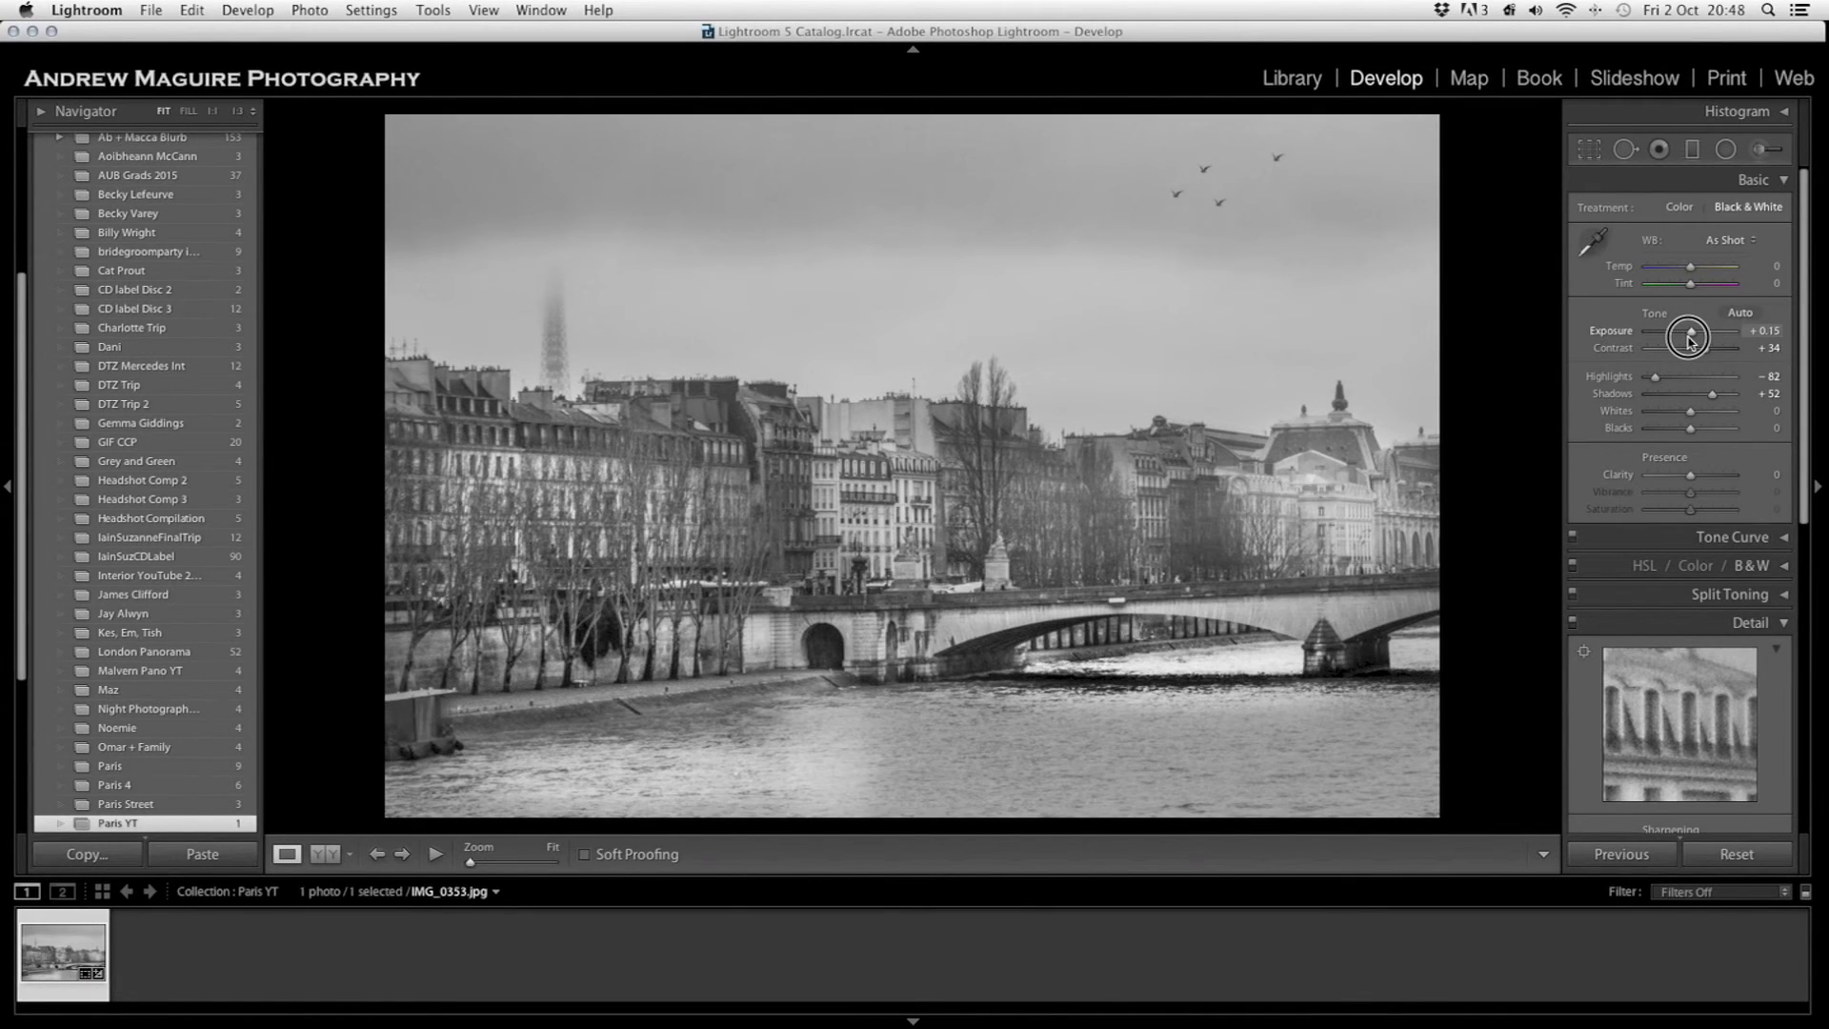
{"action": "left_click_drag", "start_coordinate": [1690, 341], "coordinate": [1691, 342]}
- Set the Sharpening Amount to 79 and the Luminance noise reduction to 8
{"action": "scroll", "coordinate": [1686, 610], "scroll_direction": "down", "scroll_amount": 5}
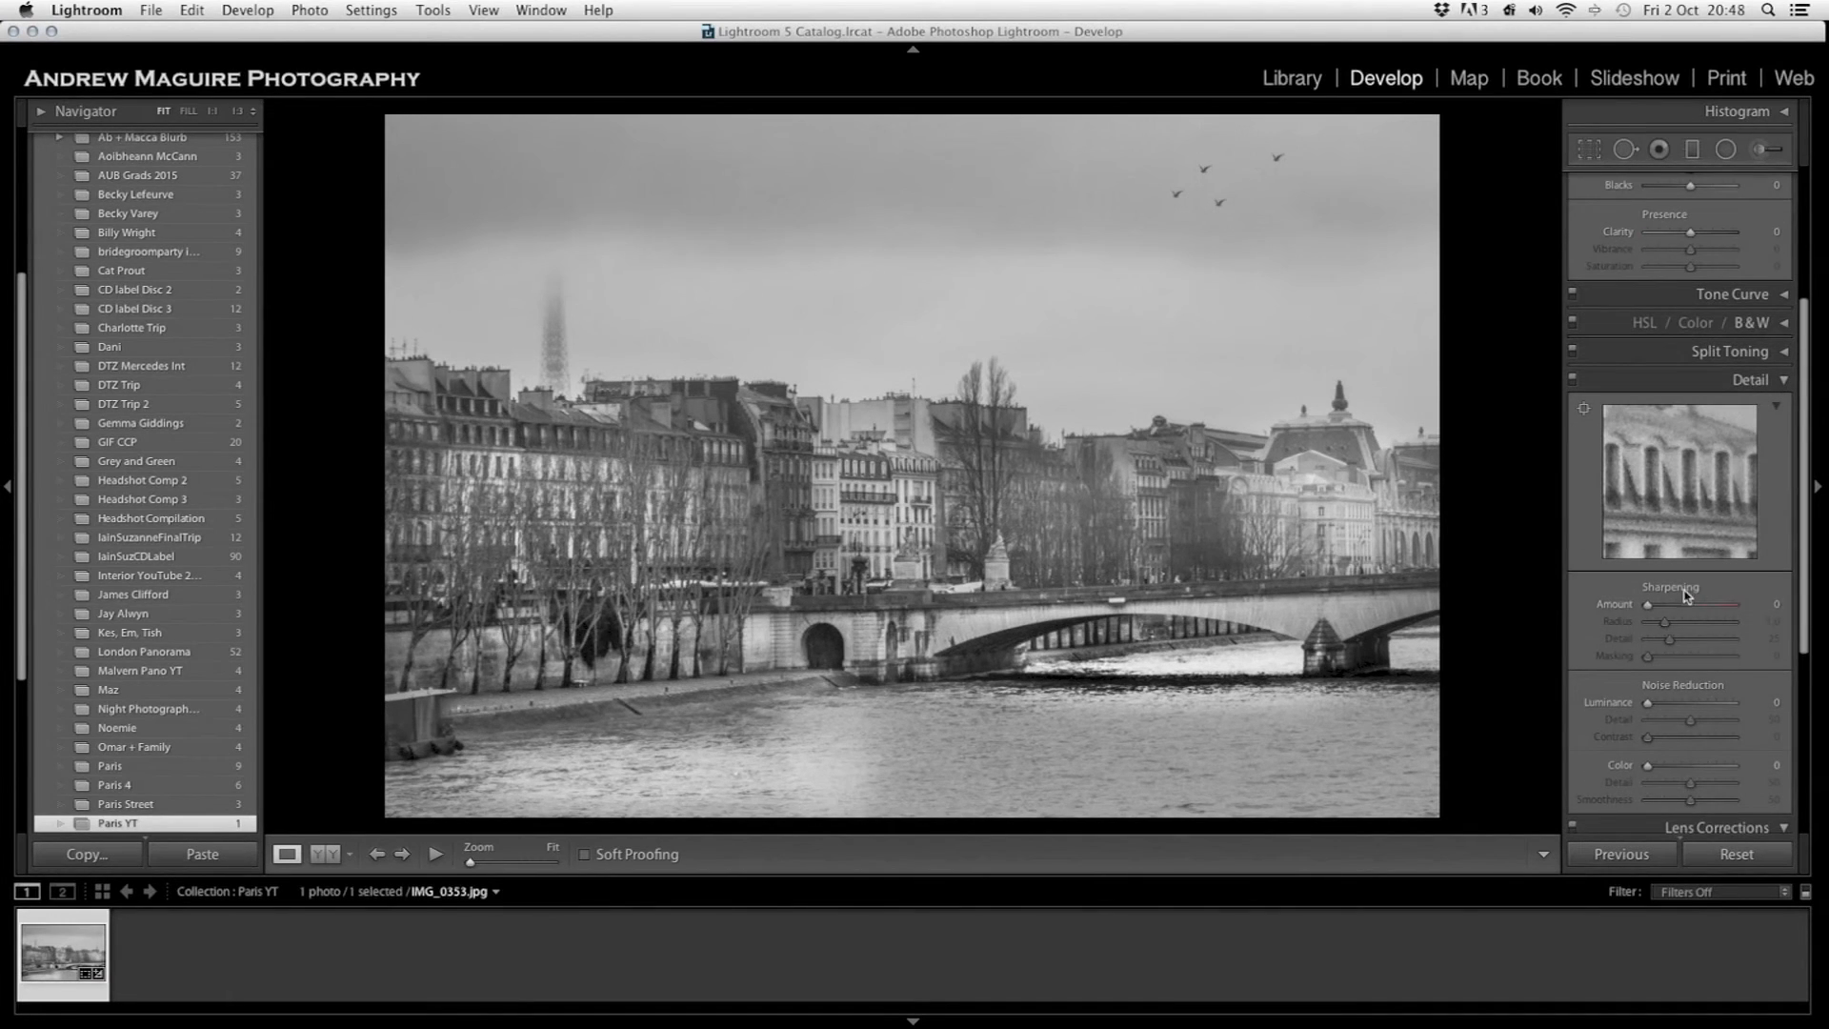
{"action": "left_click", "coordinate": [1692, 607]}
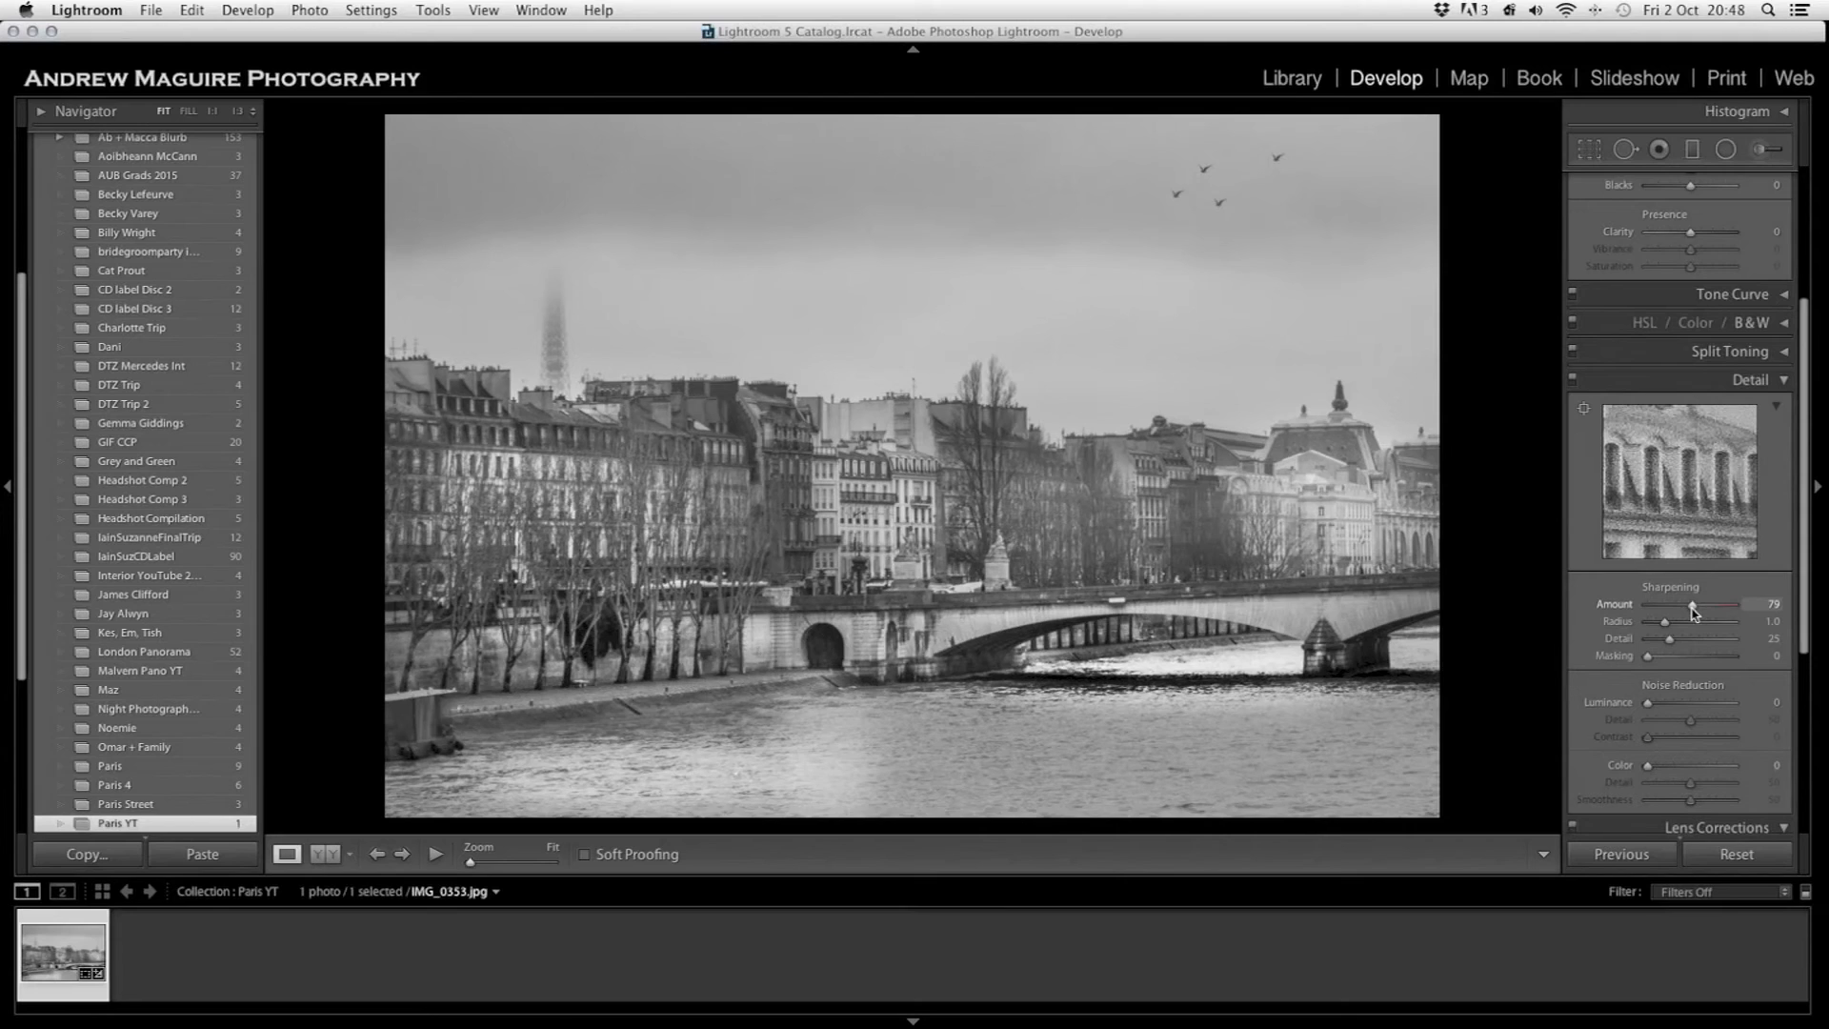
{"action": "left_click", "coordinate": [1651, 707]}
{"action": "left_click_drag", "start_coordinate": [1651, 707], "coordinate": [1656, 707]}
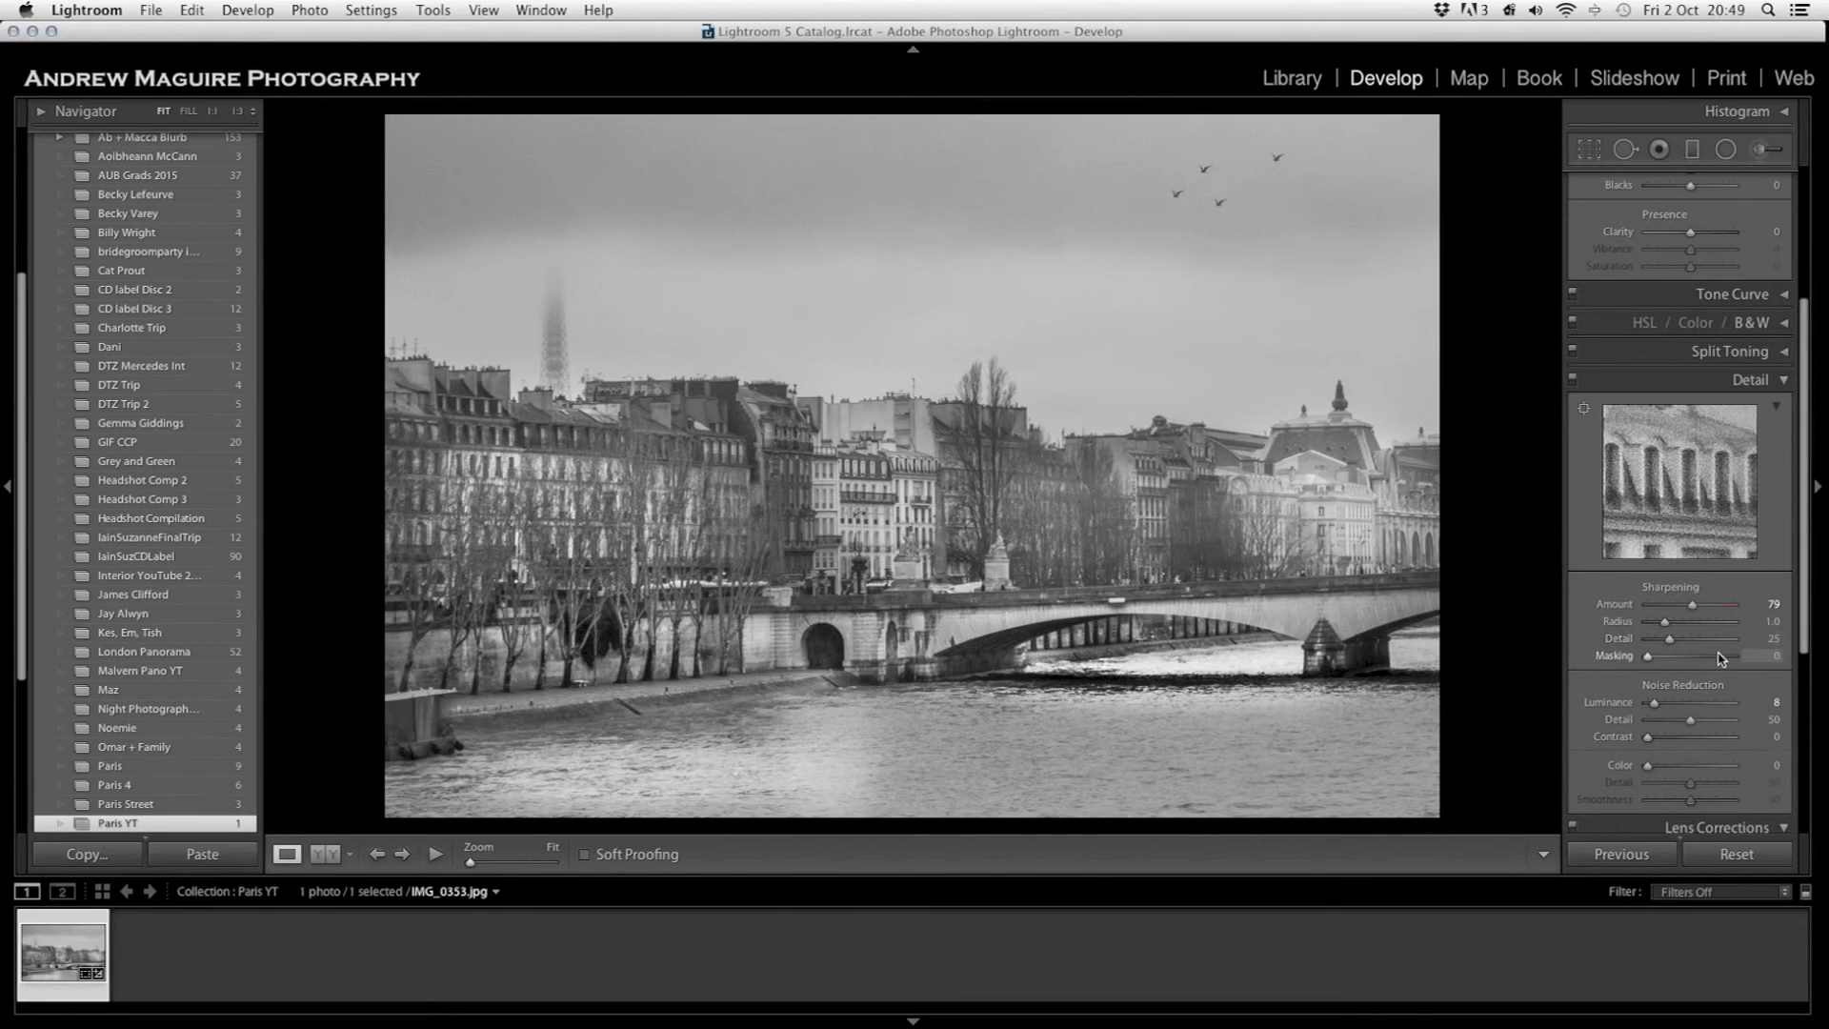
- Darken the corners with a Lens Vignetting Amount of -72 and compare the finished photo with the original
{"action": "scroll", "coordinate": [1677, 667], "scroll_direction": "down", "scroll_amount": 5}
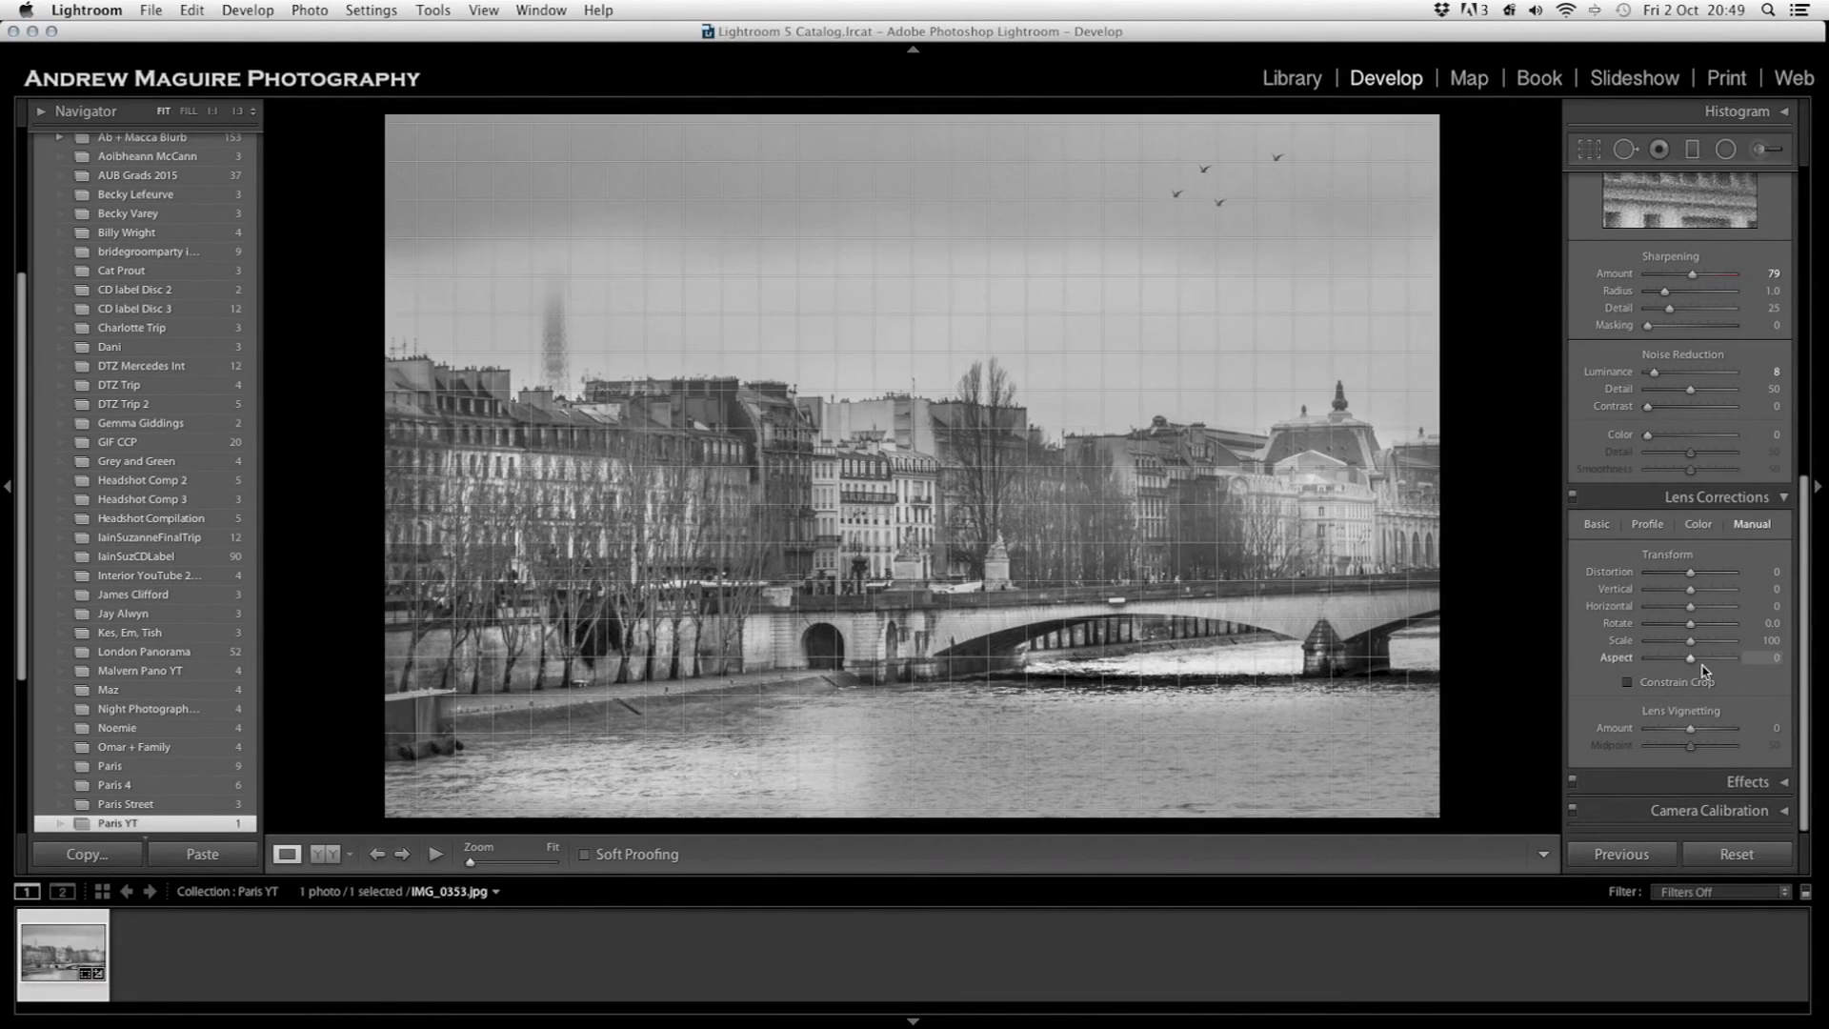
{"action": "left_click", "coordinate": [1660, 736]}
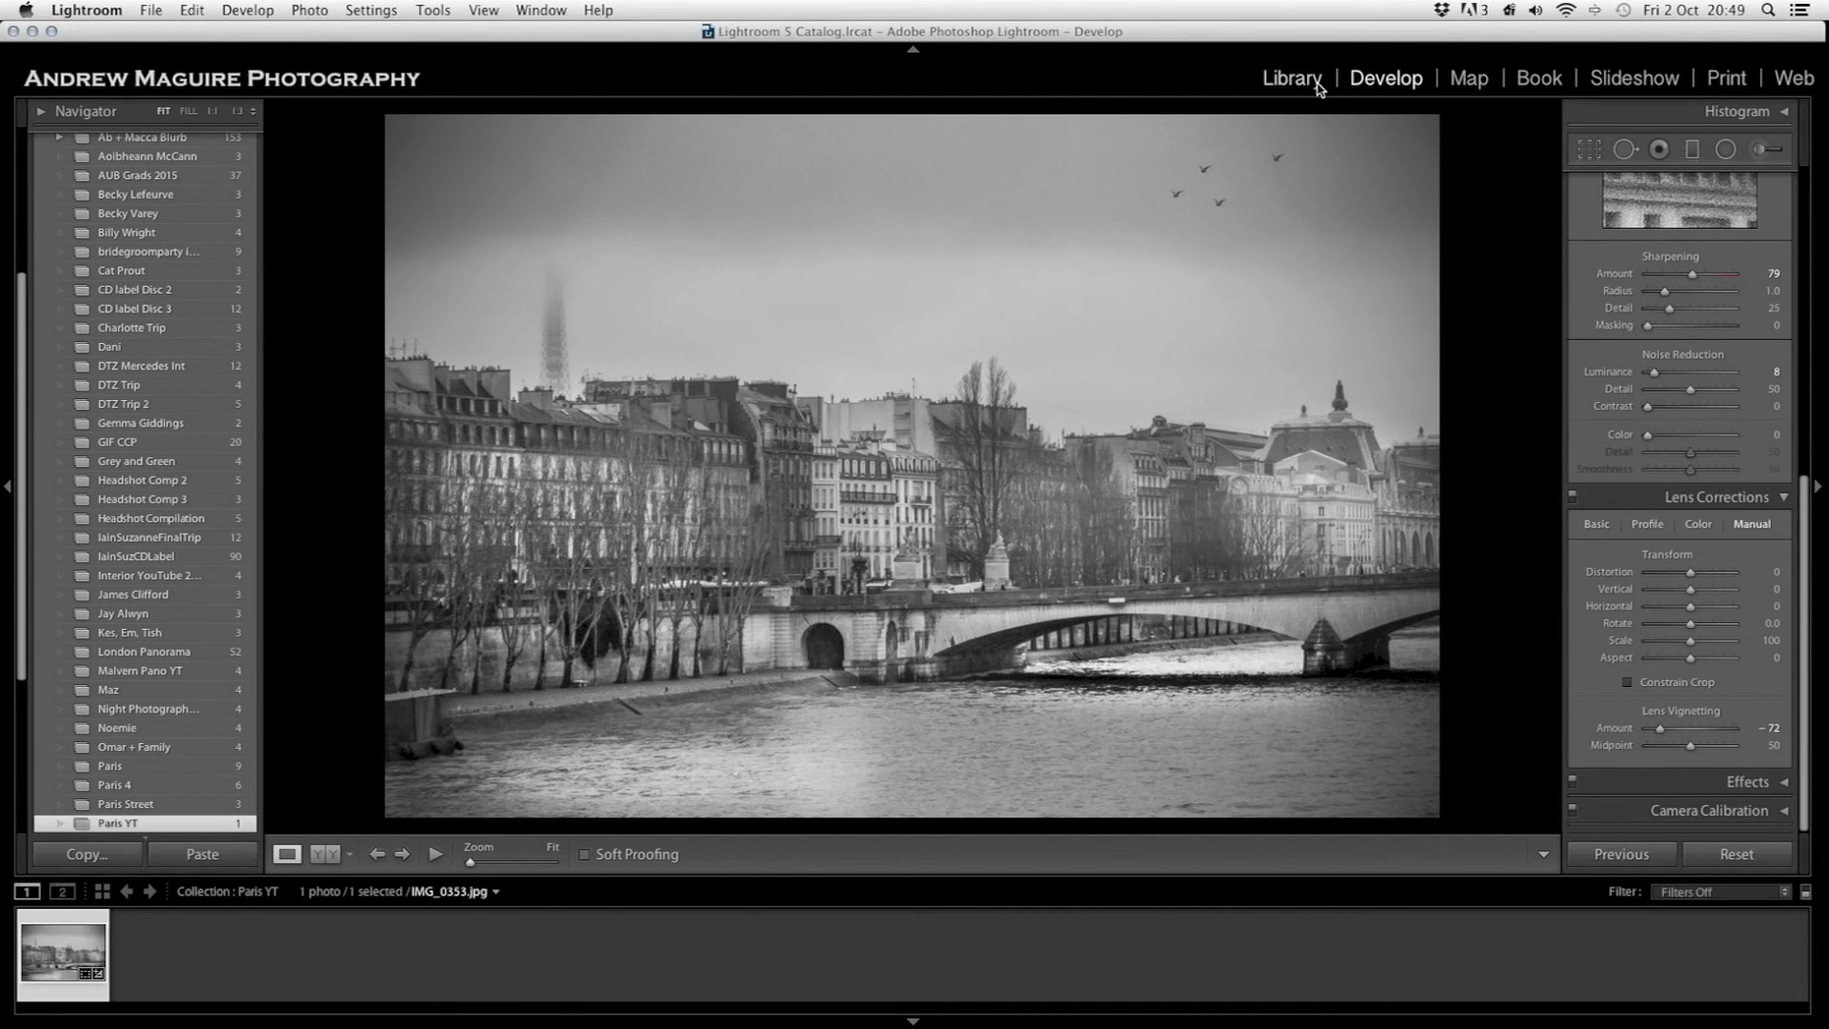
{"action": "key", "text": "backslash"}
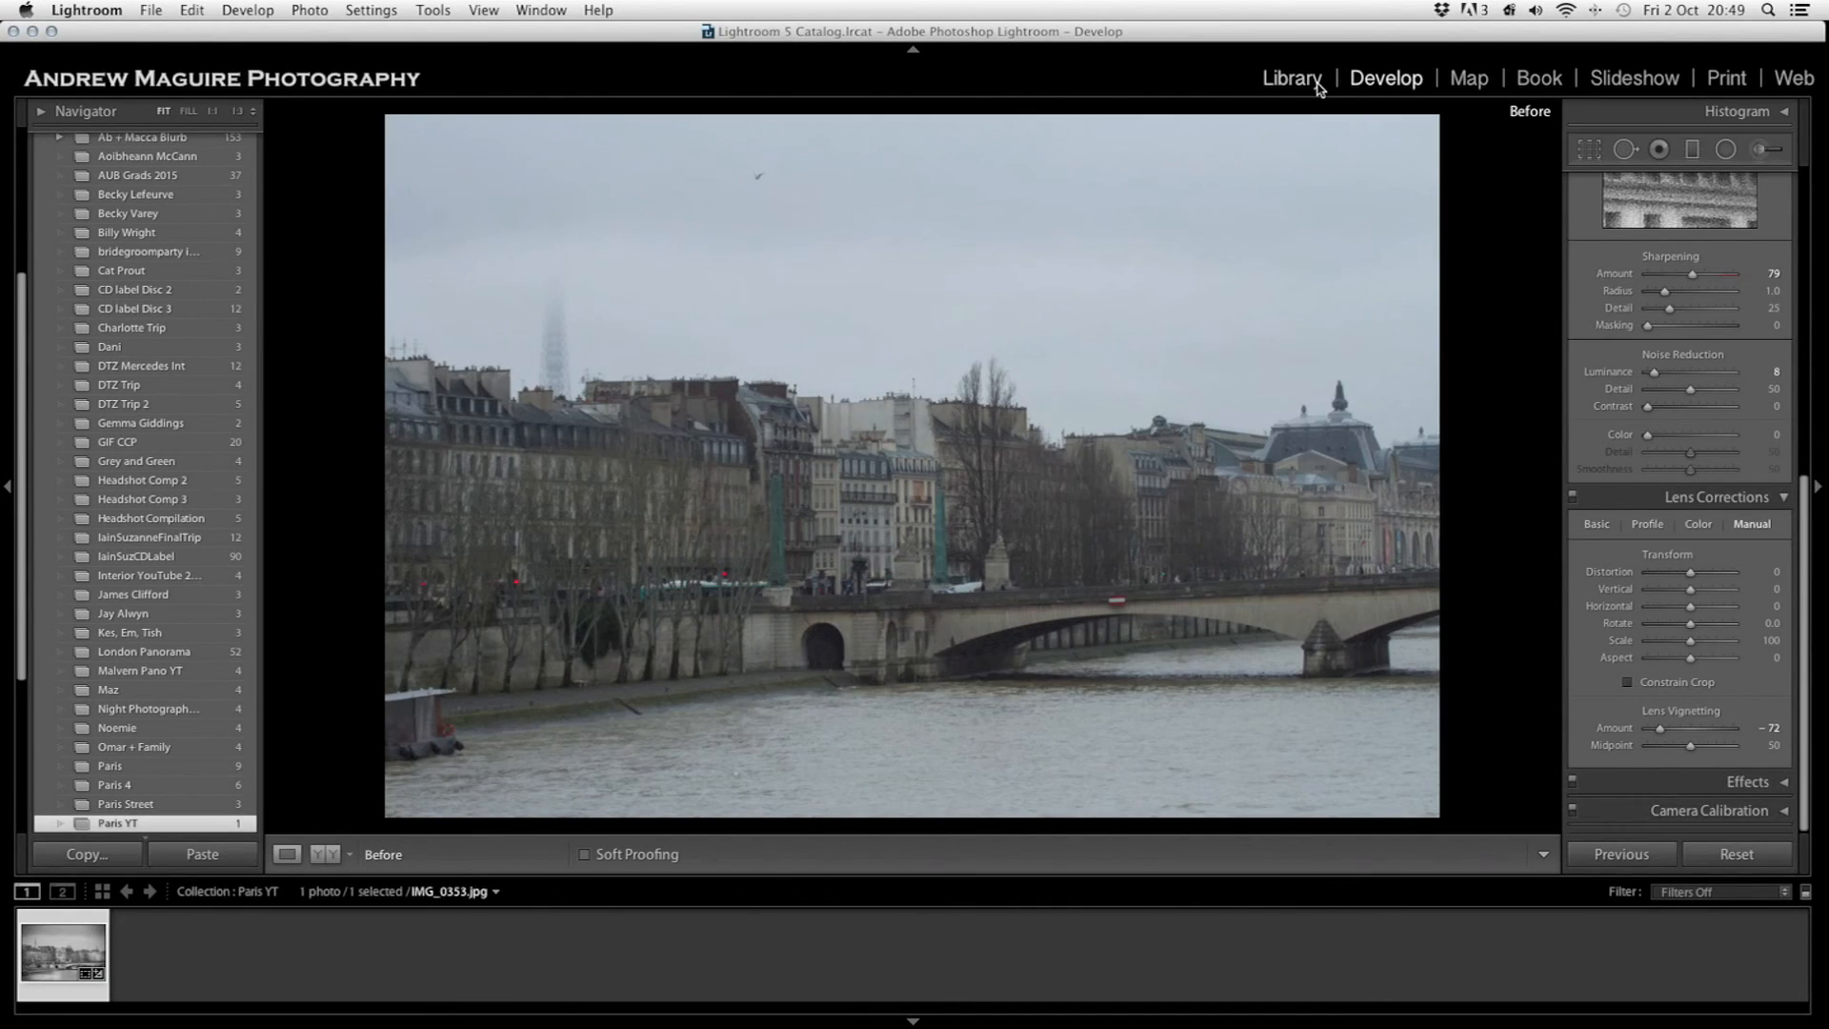
{"action": "key", "text": "backslash"}
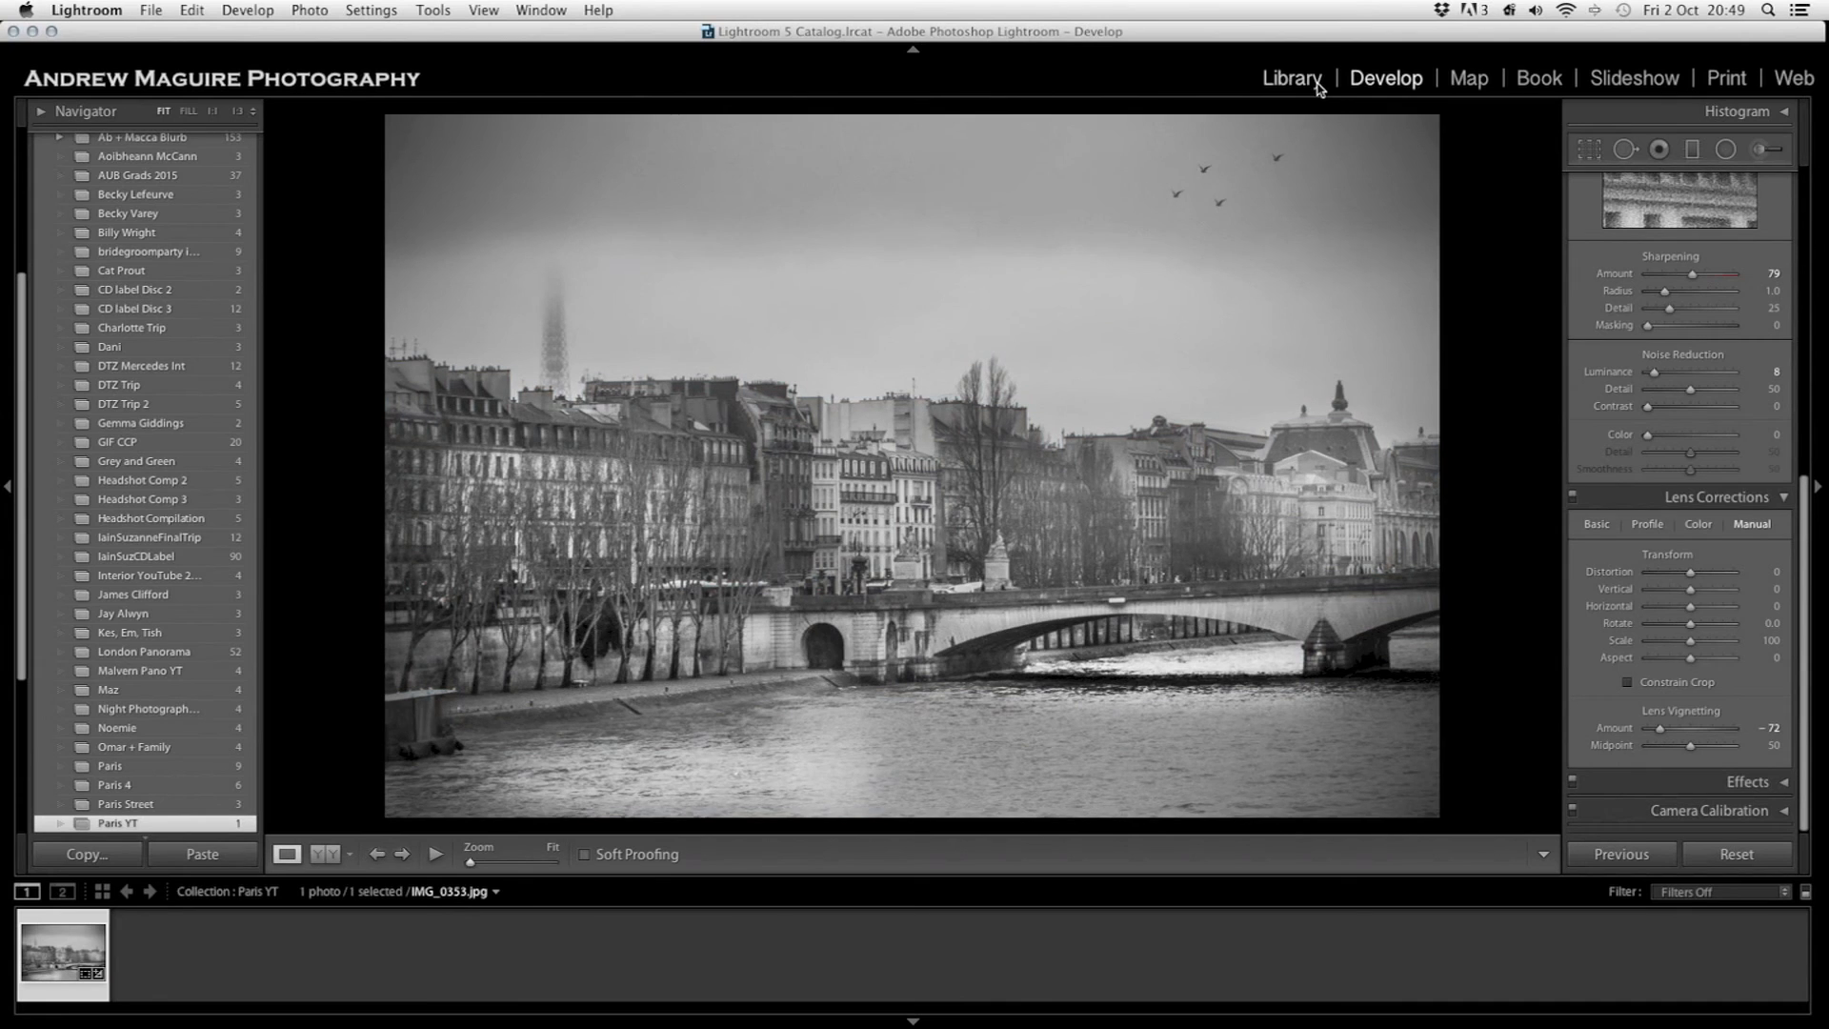